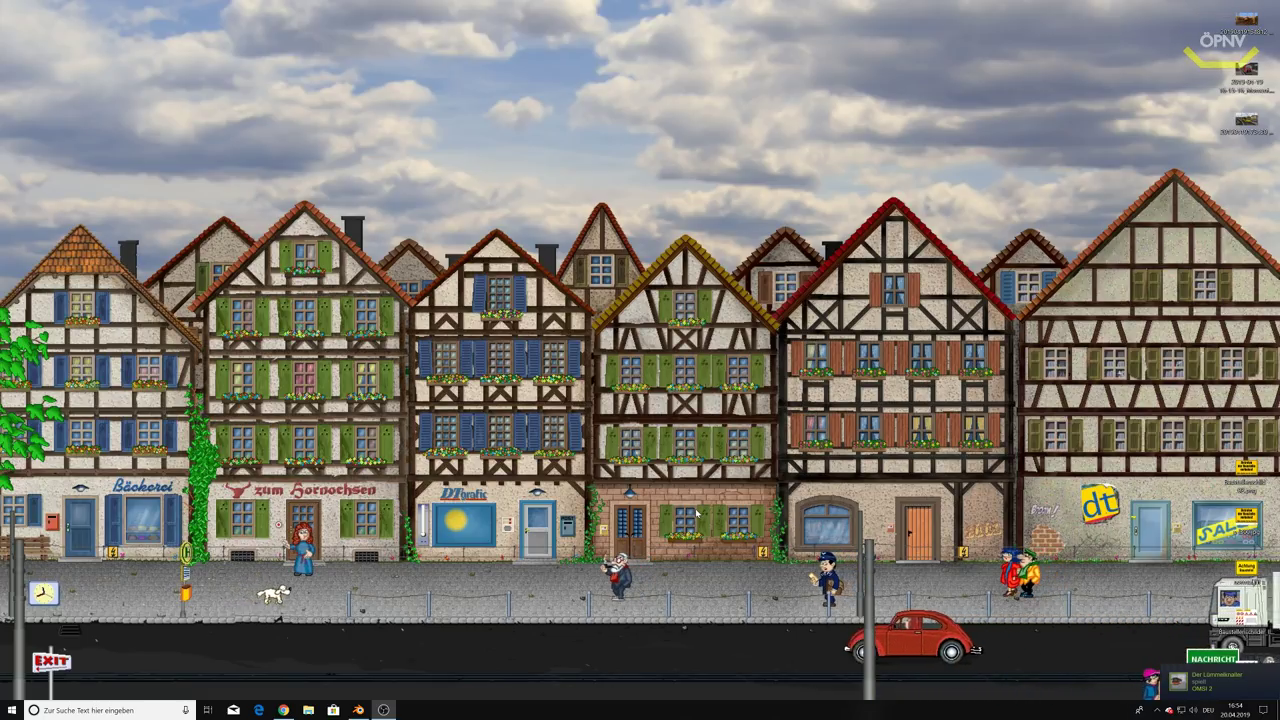
# Bring back the town-hall project, orbit to its left side, and view then close the reference photo.
pyautogui.click(356, 710)
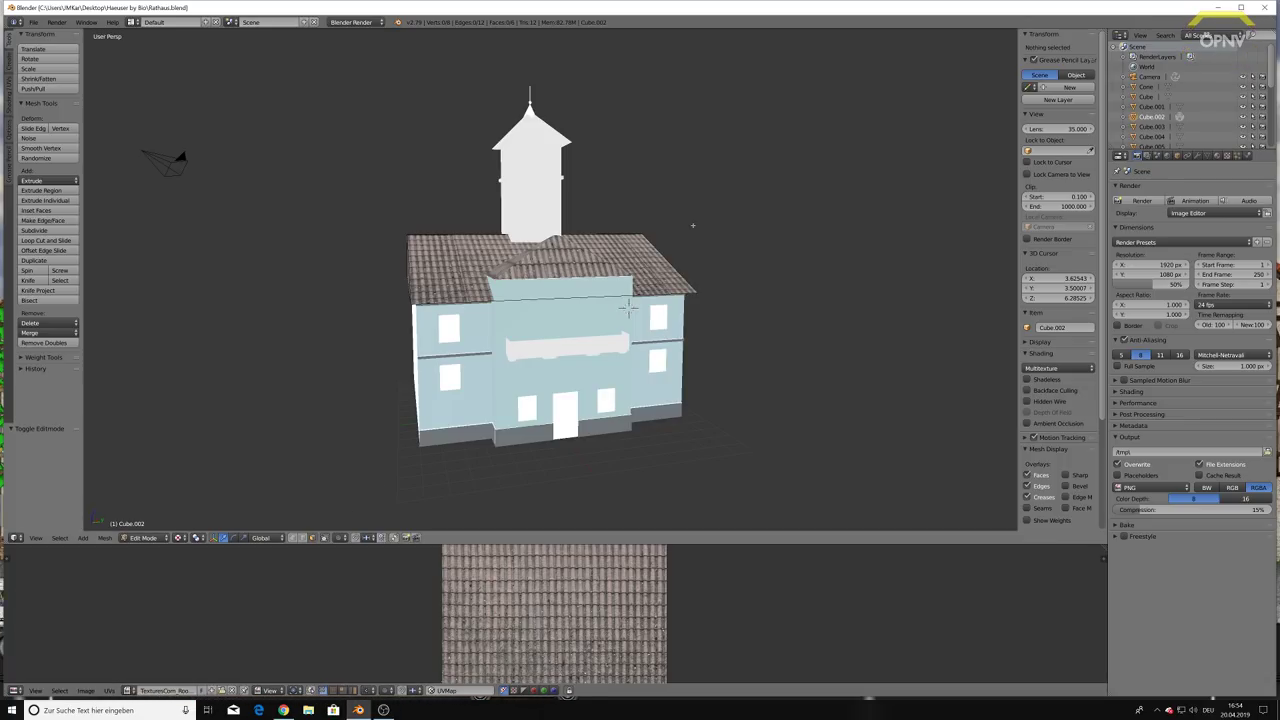
pyautogui.moveTo(686, 223)
pyautogui.mouseDown(button='middle')
pyautogui.moveTo(760, 230)
pyautogui.moveTo(680, 270)
pyautogui.mouseUp(button='middle')
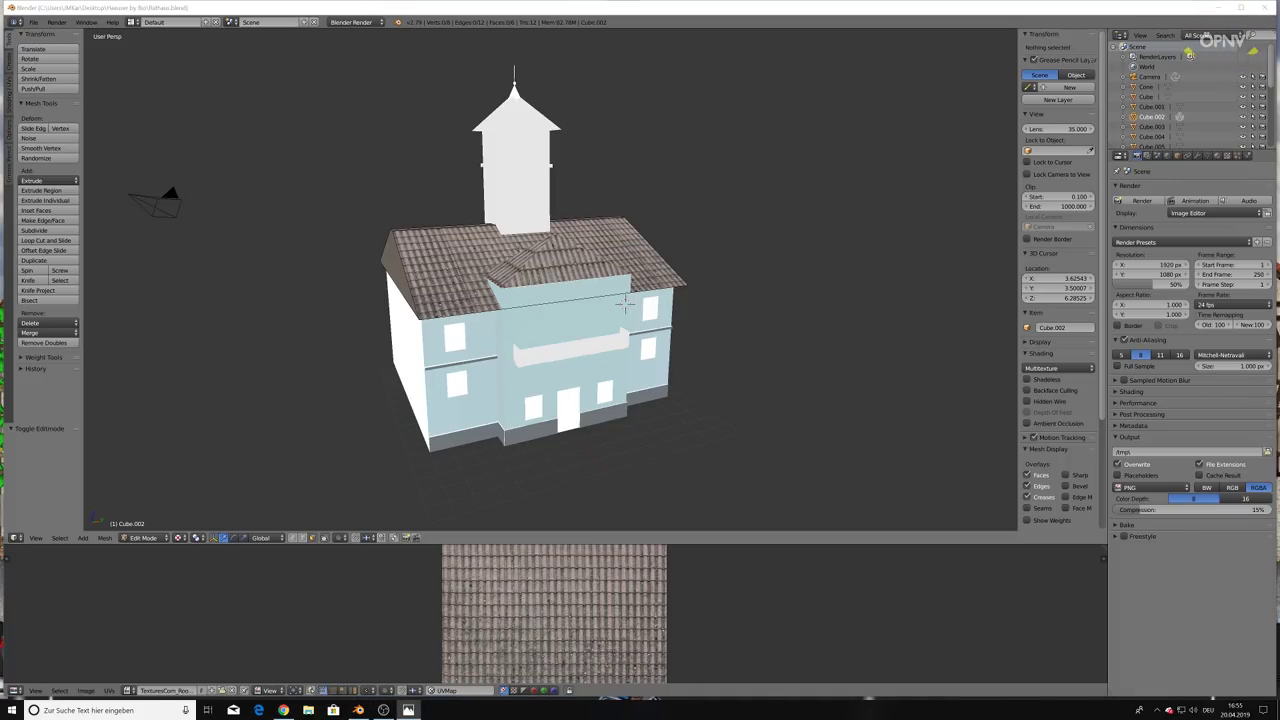
pyautogui.moveTo(201, 68)
pyautogui.mouseDown()
pyautogui.moveTo(641, 160)
pyautogui.moveTo(925, 130)
pyautogui.mouseUp()
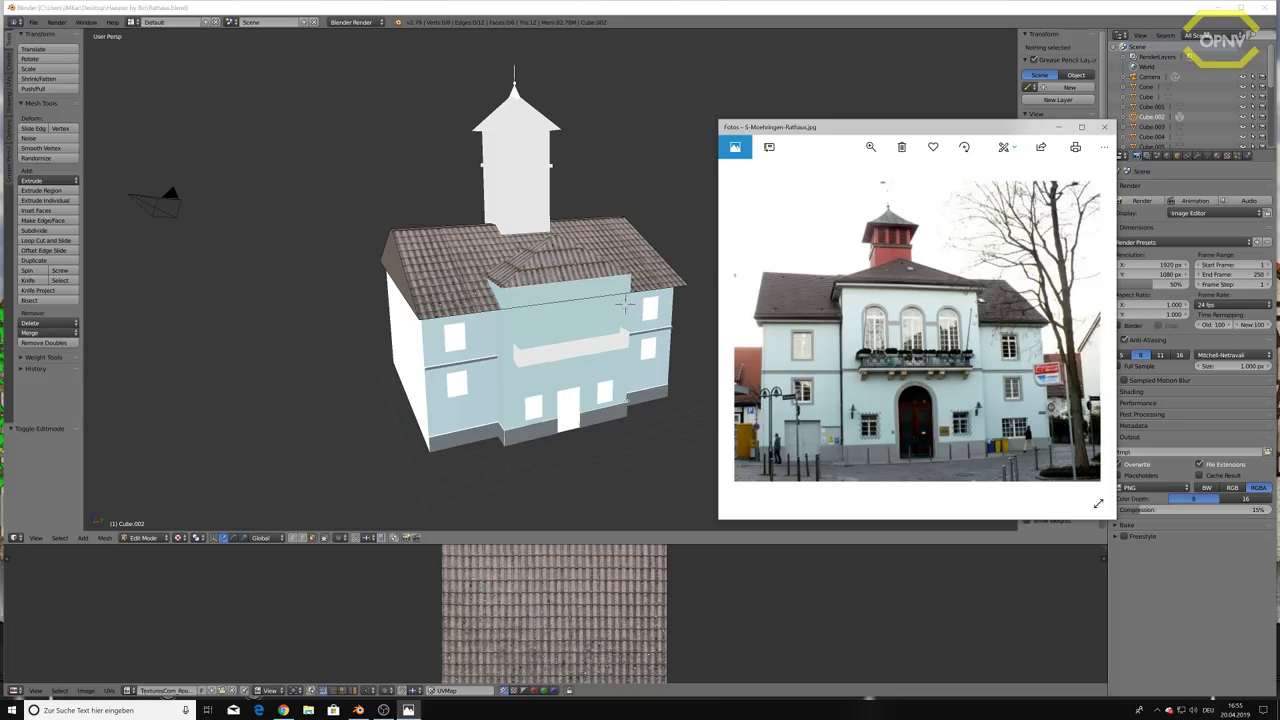
pyautogui.click(1101, 128)
# Reload the default start-up scene, replacing the town-hall house.
pyautogui.click(33, 22)
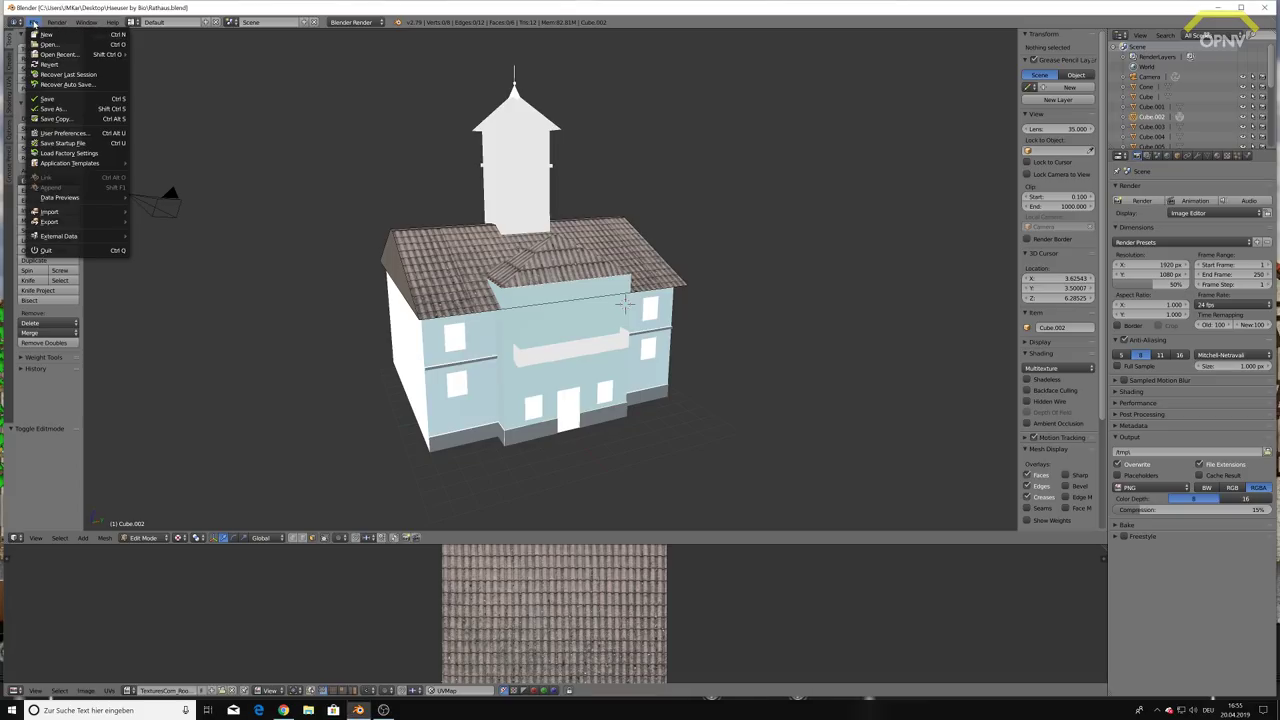
pyautogui.click(42, 35)
pyautogui.click(77, 42)
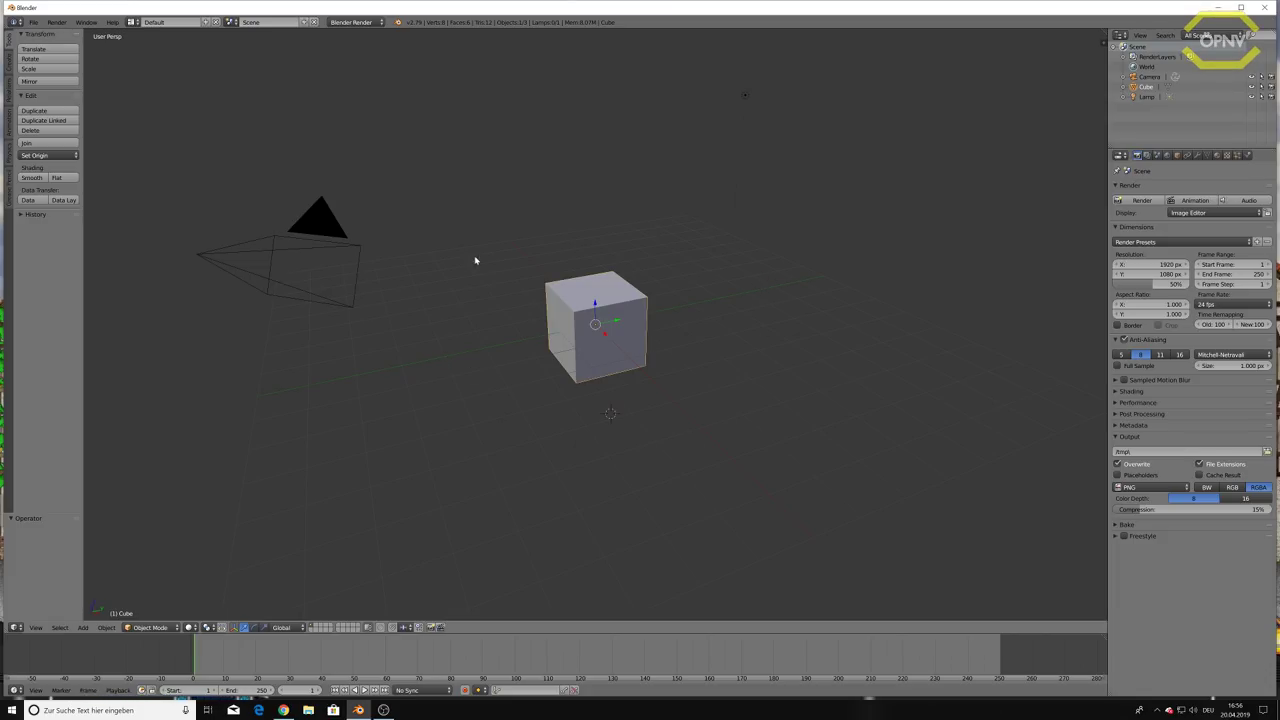
pyautogui.click(626, 385)
# Try moving the cube, undo the trial moves, and keep a -0.987 move along Y.
pyautogui.click(595, 324)
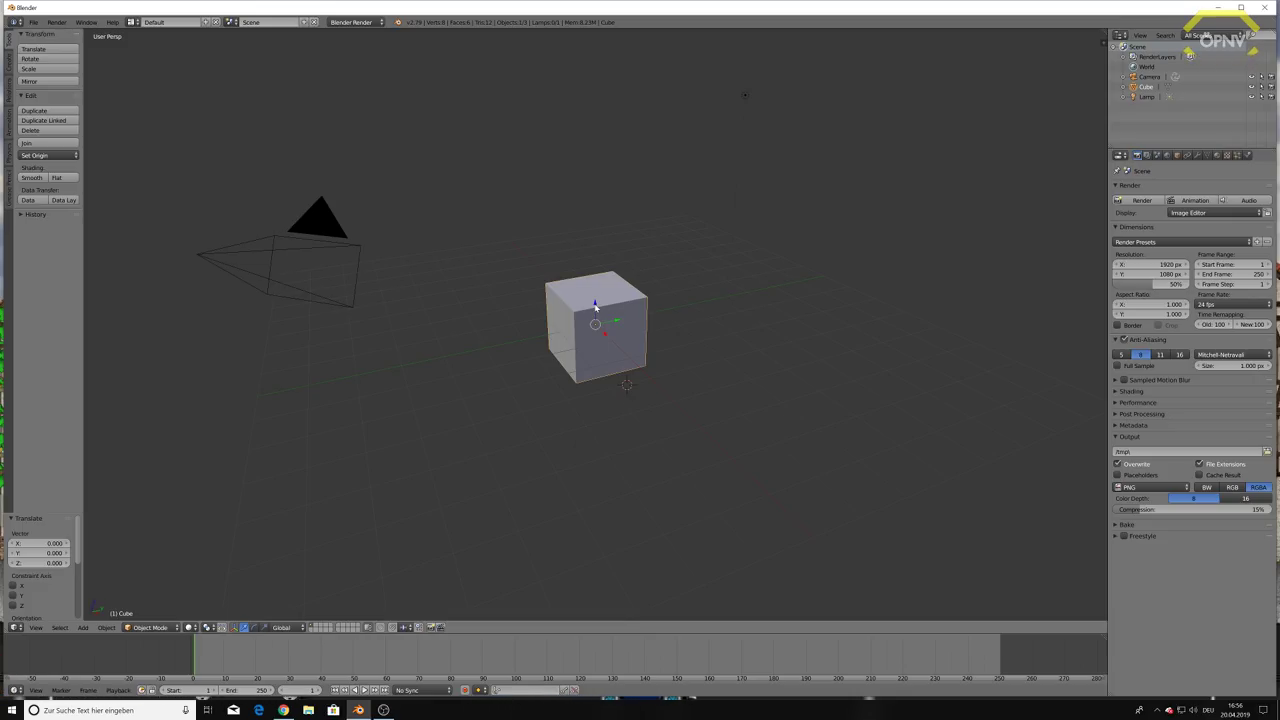
pyautogui.moveTo(595, 305)
pyautogui.mouseDown()
pyautogui.moveTo(592, 318)
pyautogui.moveTo(592, 140)
pyautogui.moveTo(592, 385)
pyautogui.moveTo(591, 106)
pyautogui.moveTo(617, 300)
pyautogui.moveTo(580, 150)
pyautogui.moveTo(592, 315)
pyautogui.moveTo(580, 251)
pyautogui.moveTo(603, 311)
pyautogui.moveTo(646, 320)
pyautogui.moveTo(814, 271)
pyautogui.moveTo(703, 337)
pyautogui.moveTo(486, 349)
pyautogui.moveTo(654, 334)
pyautogui.moveTo(643, 334)
pyautogui.moveTo(722, 392)
pyautogui.moveTo(608, 320)
pyautogui.moveTo(617, 343)
pyautogui.moveTo(594, 339)
pyautogui.mouseUp()
pyautogui.press('Escape')
pyautogui.hotkey('ctrl', 'z')
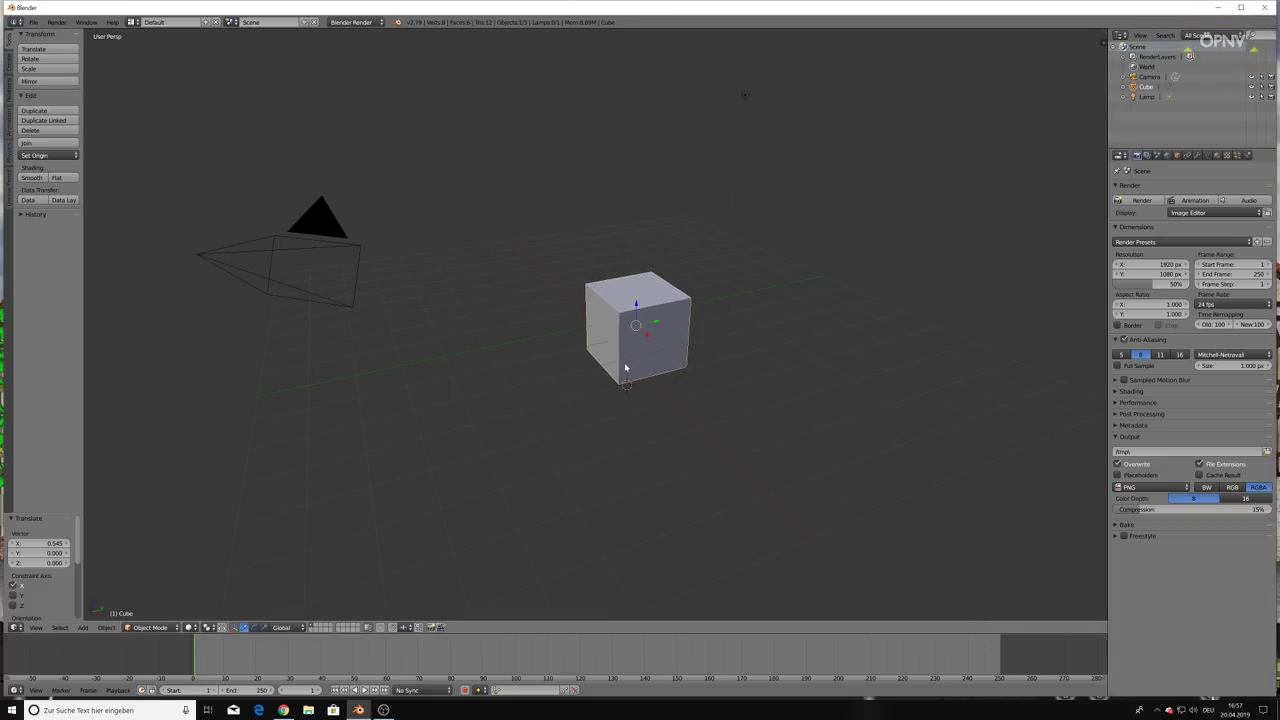
pyautogui.press('g')
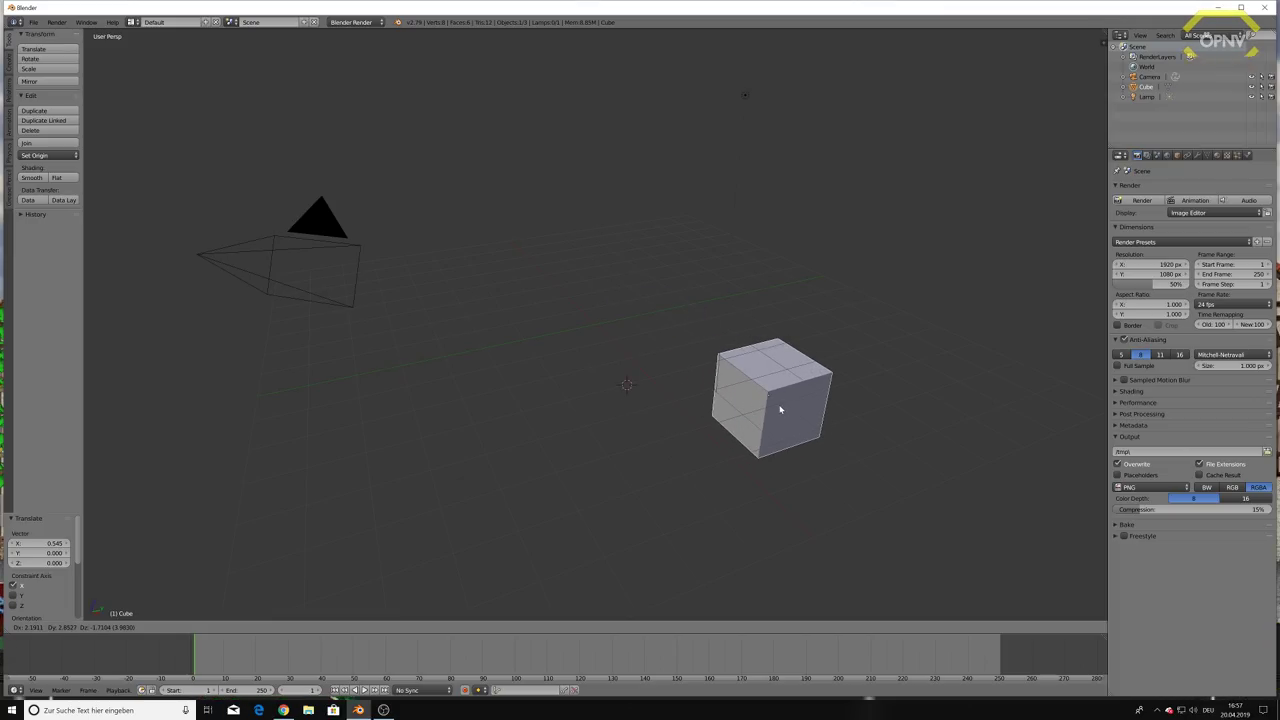
pyautogui.press('Escape')
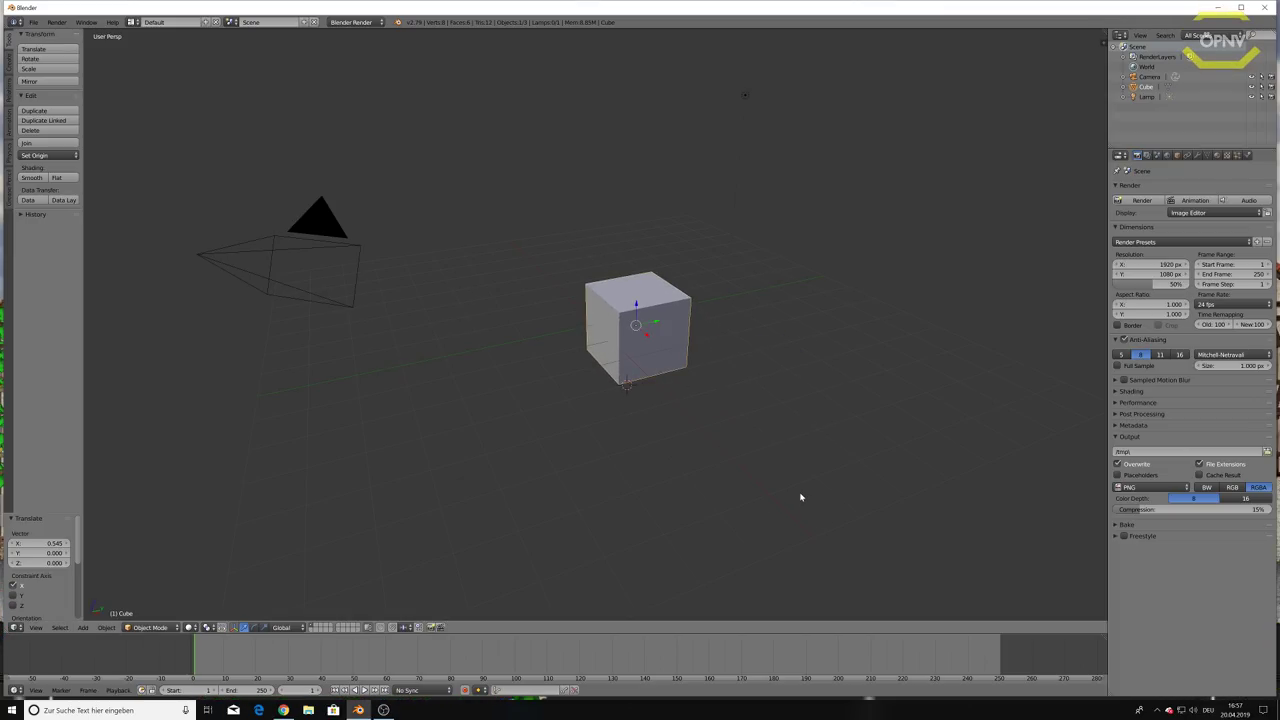
pyautogui.moveTo(641, 311)
pyautogui.mouseDown()
pyautogui.moveTo(613, 268)
pyautogui.moveTo(640, 284)
pyautogui.moveTo(617, 305)
pyautogui.mouseUp()
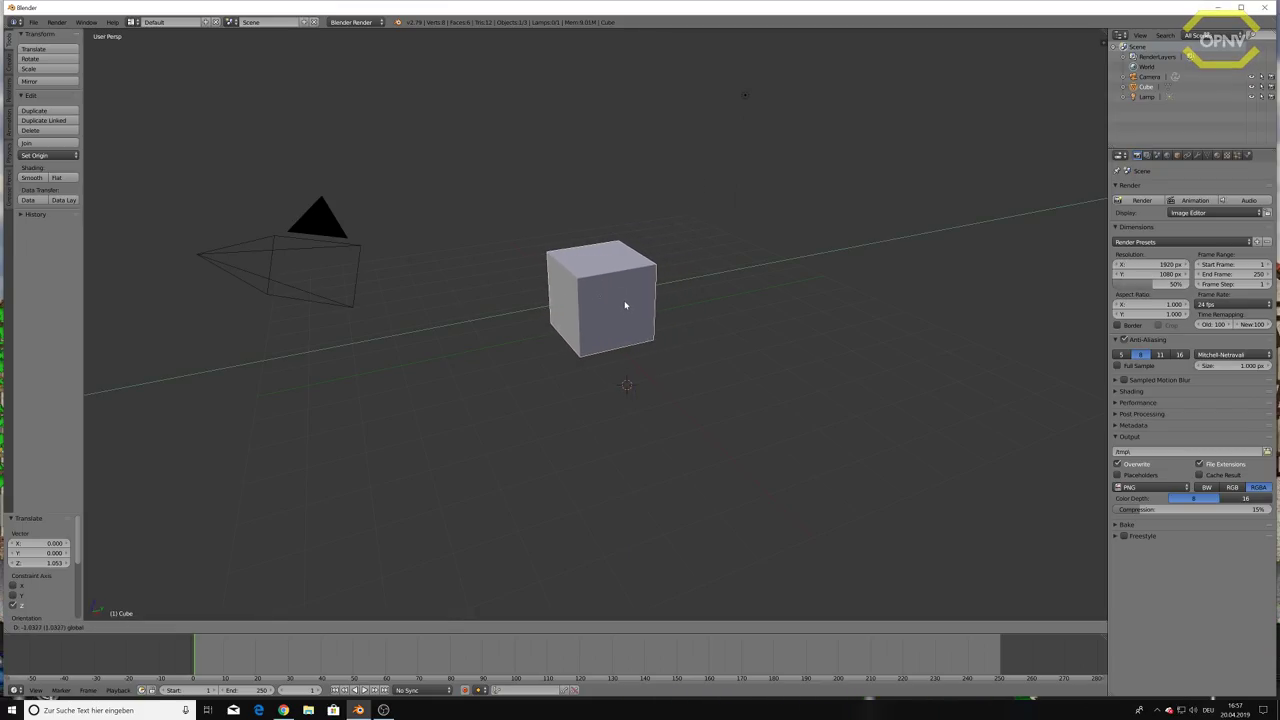
pyautogui.click(626, 306)
# Orbit and zoom around the moved cube to inspect it from the side, front and above.
pyautogui.moveTo(736, 306)
pyautogui.mouseDown(button='middle')
pyautogui.moveTo(640, 317)
pyautogui.moveTo(713, 316)
pyautogui.moveTo(560, 383)
pyautogui.mouseUp(button='middle')
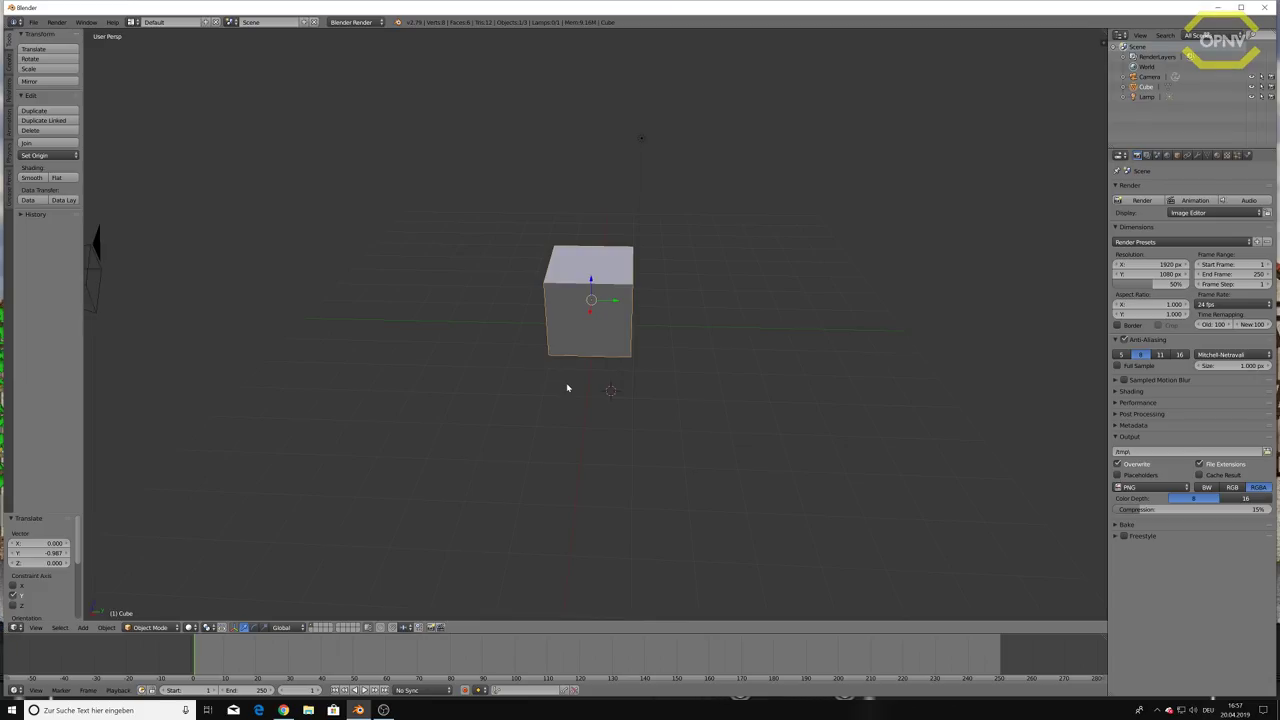
pyautogui.moveTo(567, 388)
pyautogui.mouseDown(button='middle')
pyautogui.moveTo(571, 323)
pyautogui.moveTo(597, 285)
pyautogui.moveTo(590, 313)
pyautogui.mouseUp(button='middle')
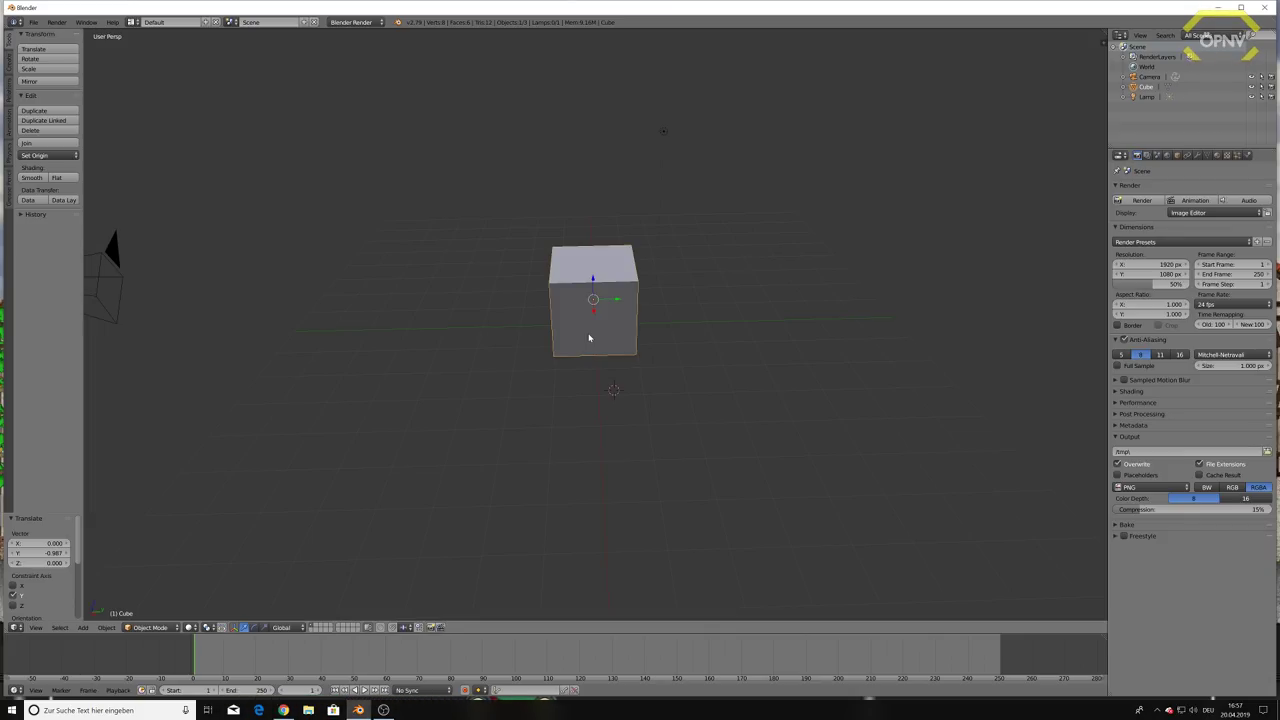
pyautogui.moveTo(549, 337); pyautogui.dragTo(587, 335, button='middle')
pyautogui.scroll(3, 587, 335)
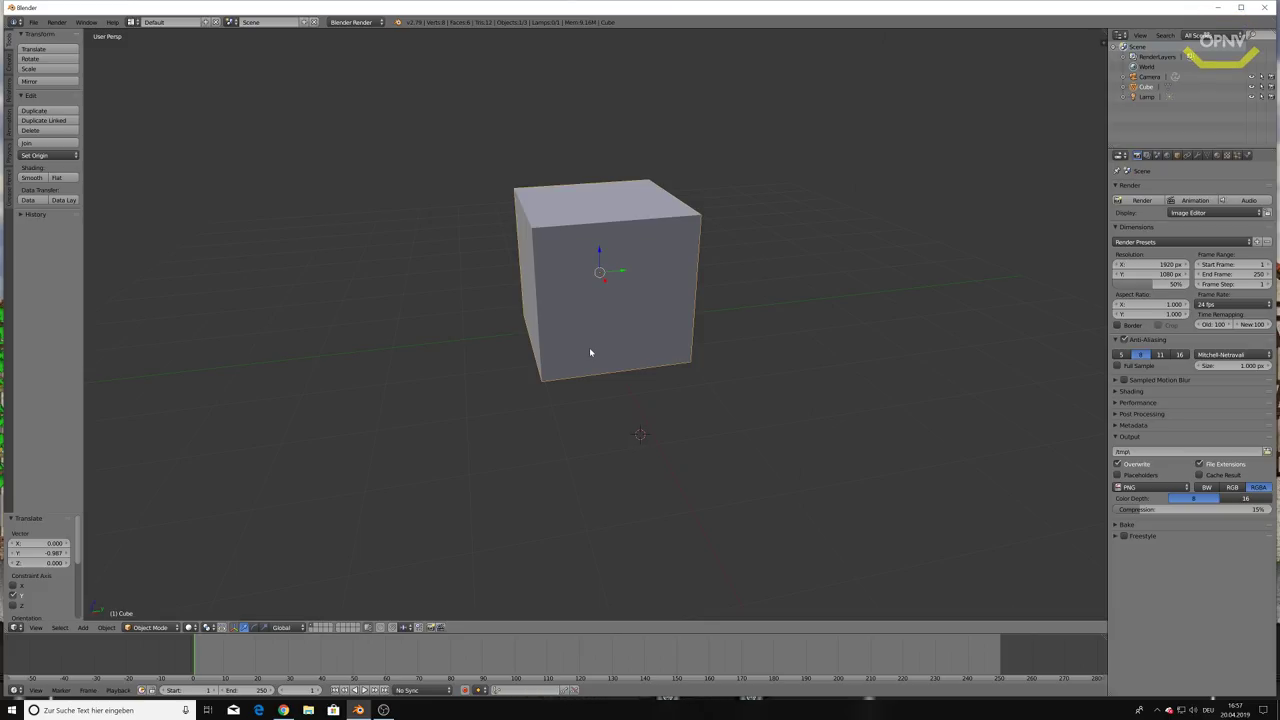
pyautogui.moveTo(531, 274)
pyautogui.mouseDown(button='middle')
pyautogui.moveTo(725, 252)
pyautogui.moveTo(739, 264)
pyautogui.mouseUp(button='middle')
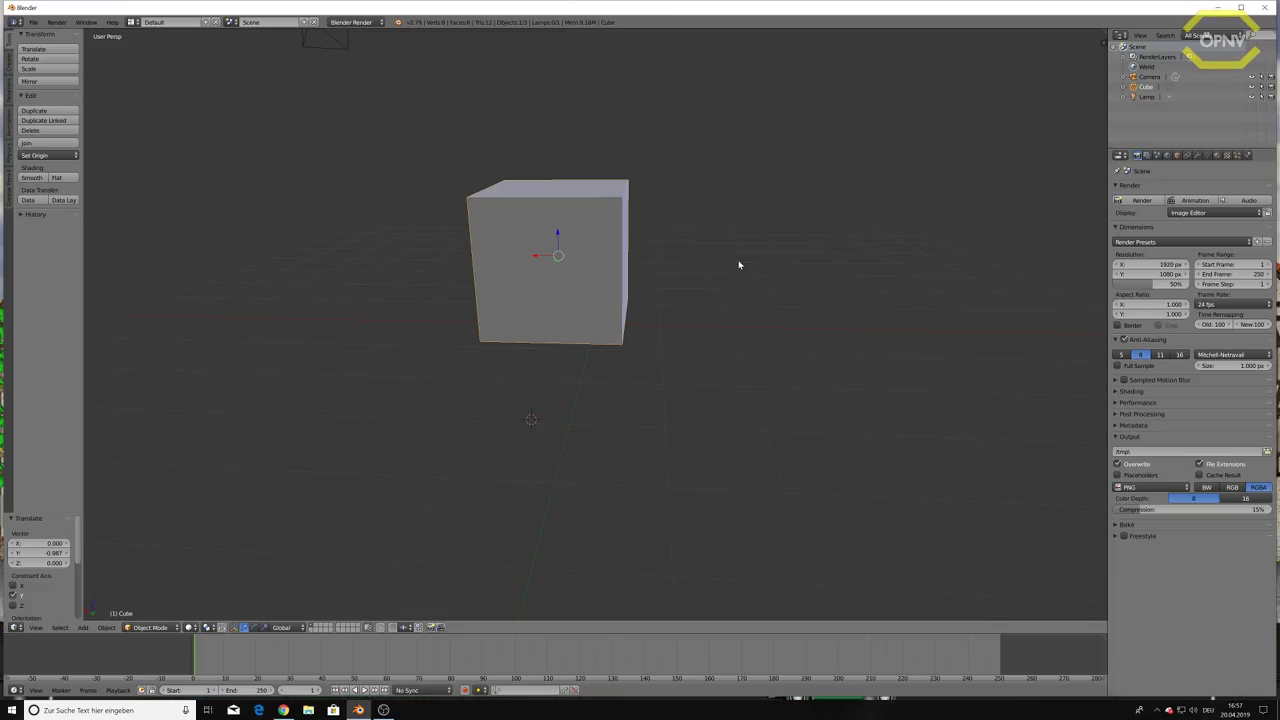
pyautogui.moveTo(503, 283)
pyautogui.mouseDown(button='middle')
pyautogui.moveTo(571, 286)
pyautogui.moveTo(573, 297)
pyautogui.mouseUp(button='middle')
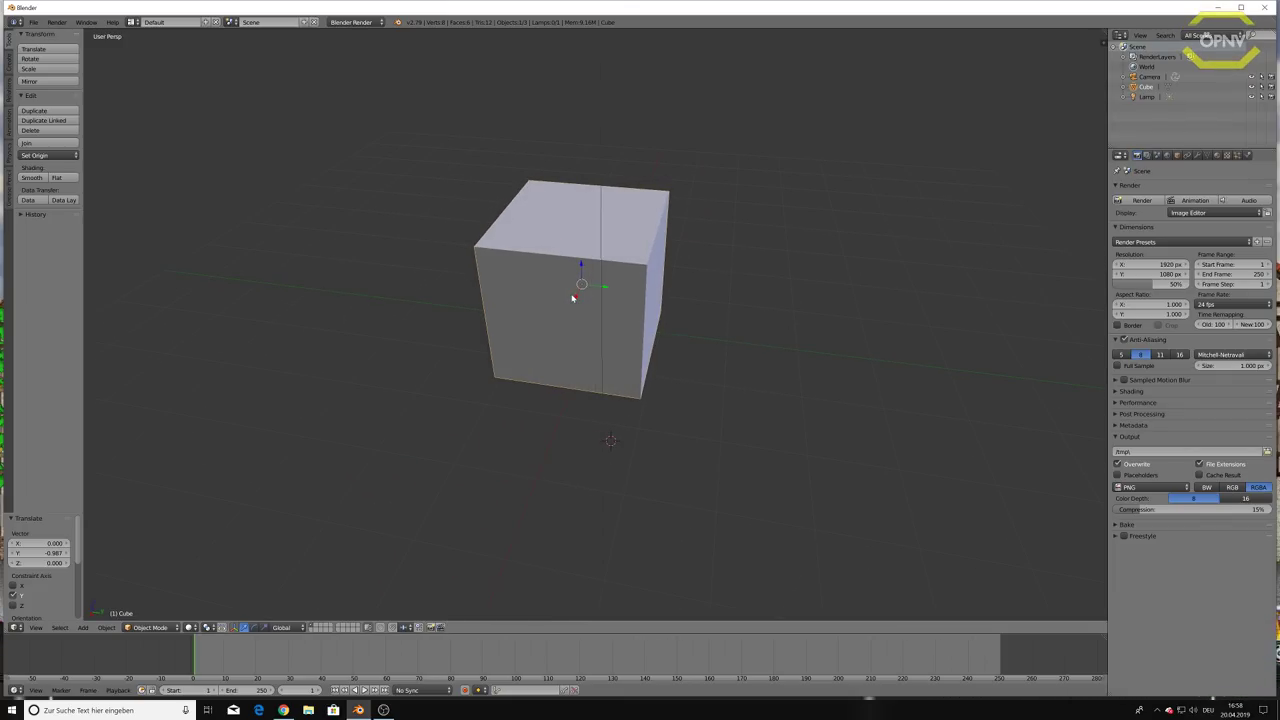
pyautogui.scroll(-4, 573, 297)
pyautogui.scroll(3, 590, 288)
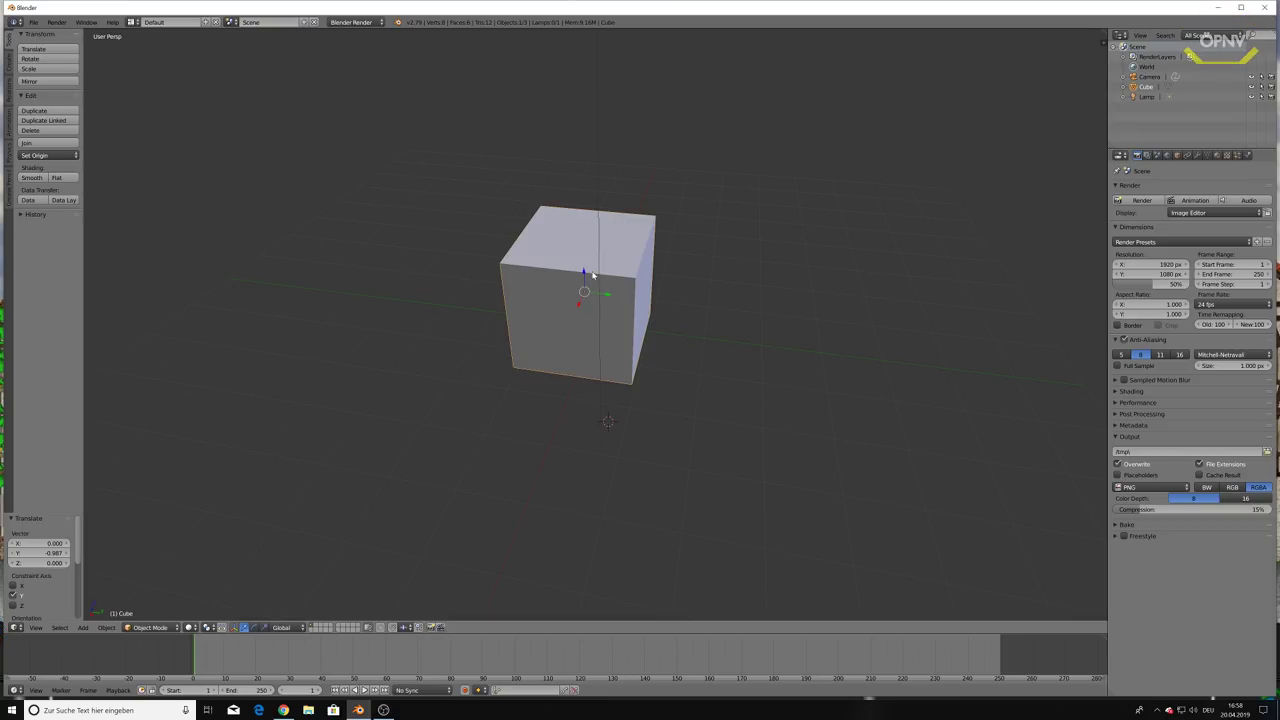
# In Edit Mode, extrude the cube's top face and scale it down to a point.
pyautogui.press('Tab')
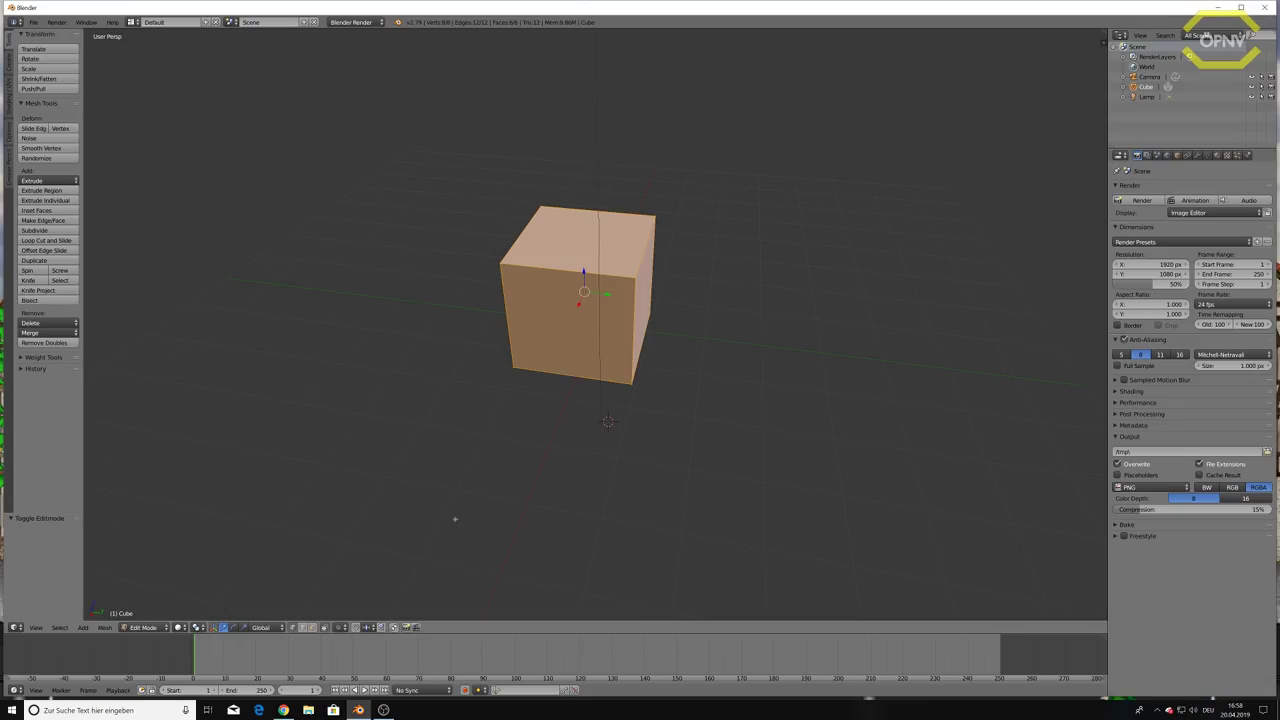
pyautogui.press('a')
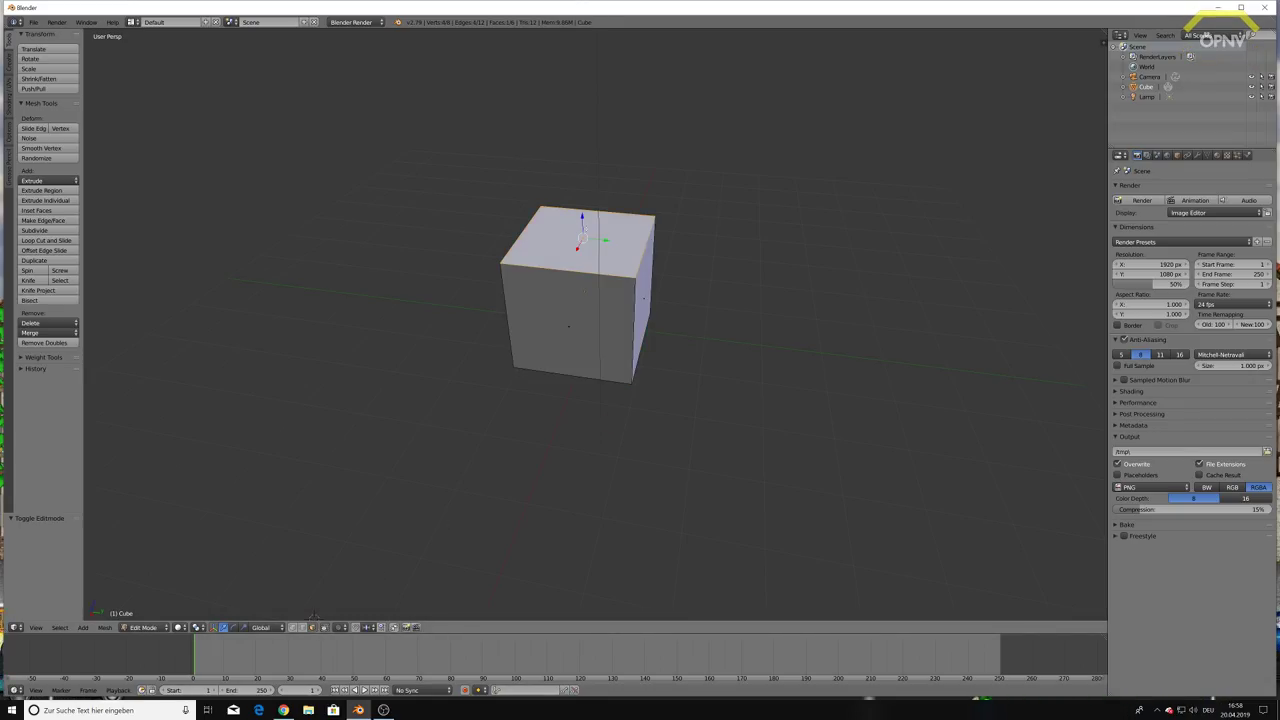
pyautogui.press('e')
pyautogui.click(313, 617)
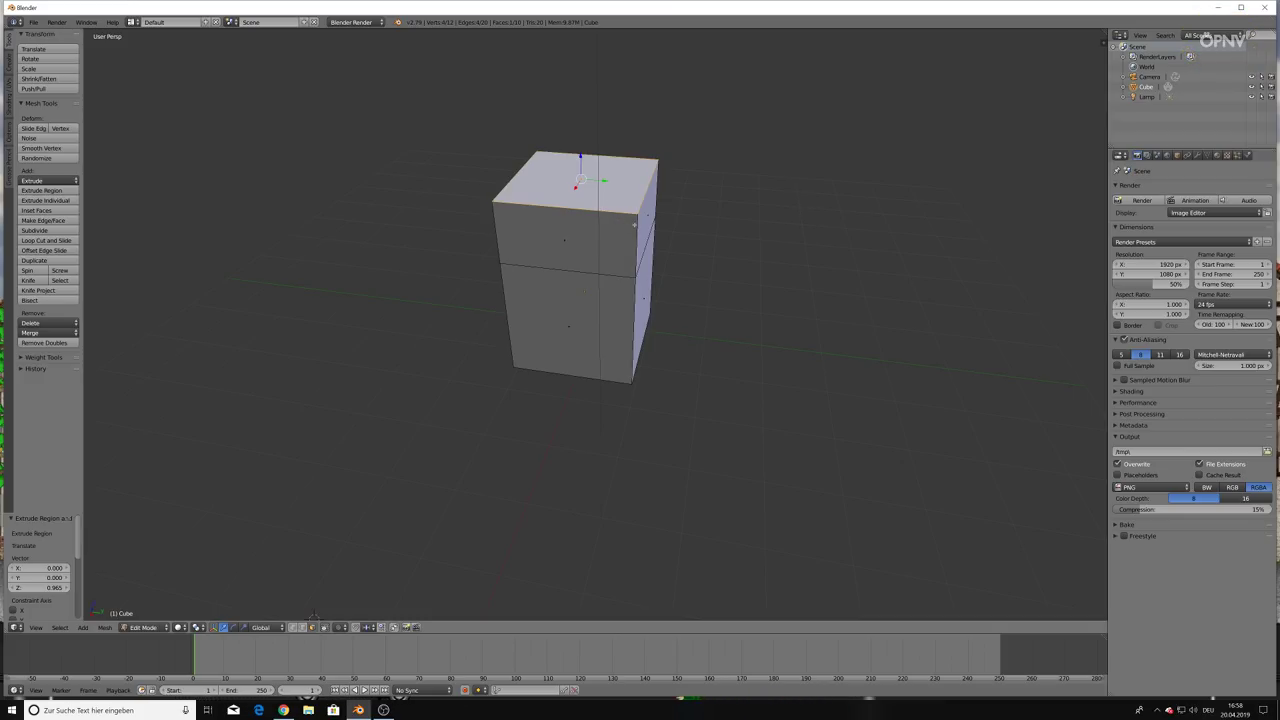
pyautogui.press('s')
pyautogui.click(676, 339)
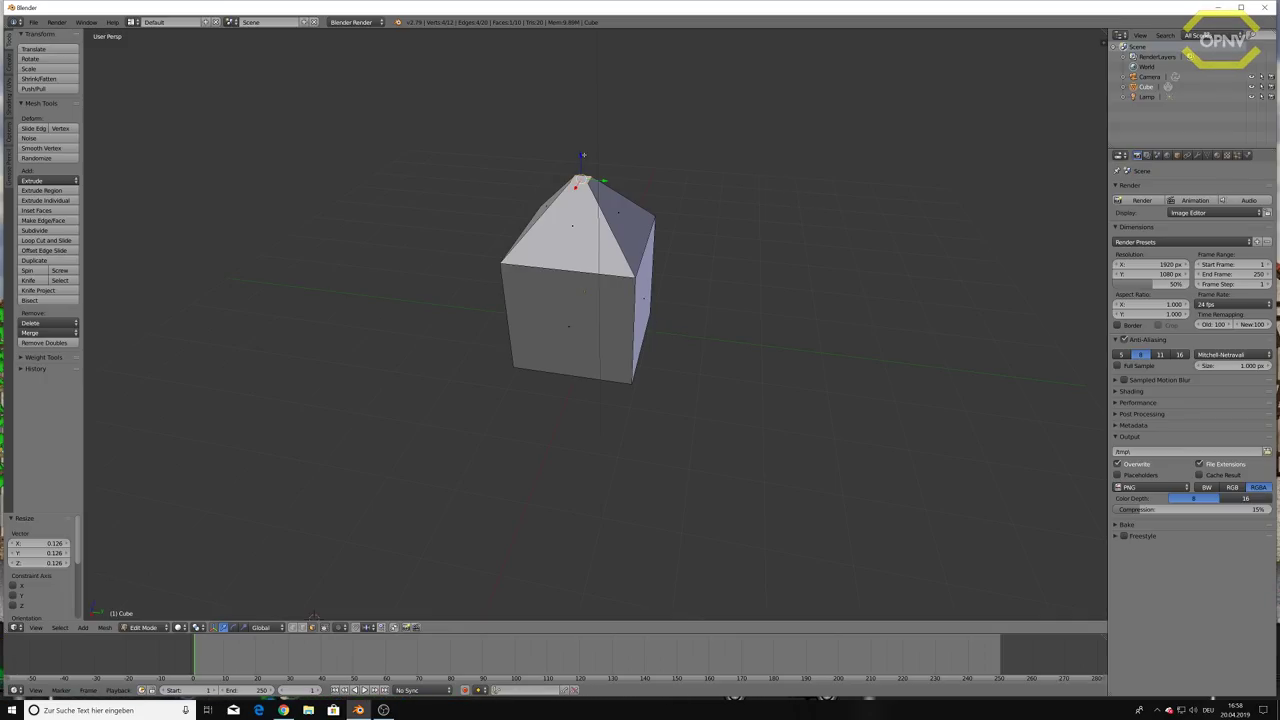
# Drag the tip vertex down into the box, then pull it up into a tall spike.
pyautogui.moveTo(583, 155); pyautogui.dragTo(577, 291)
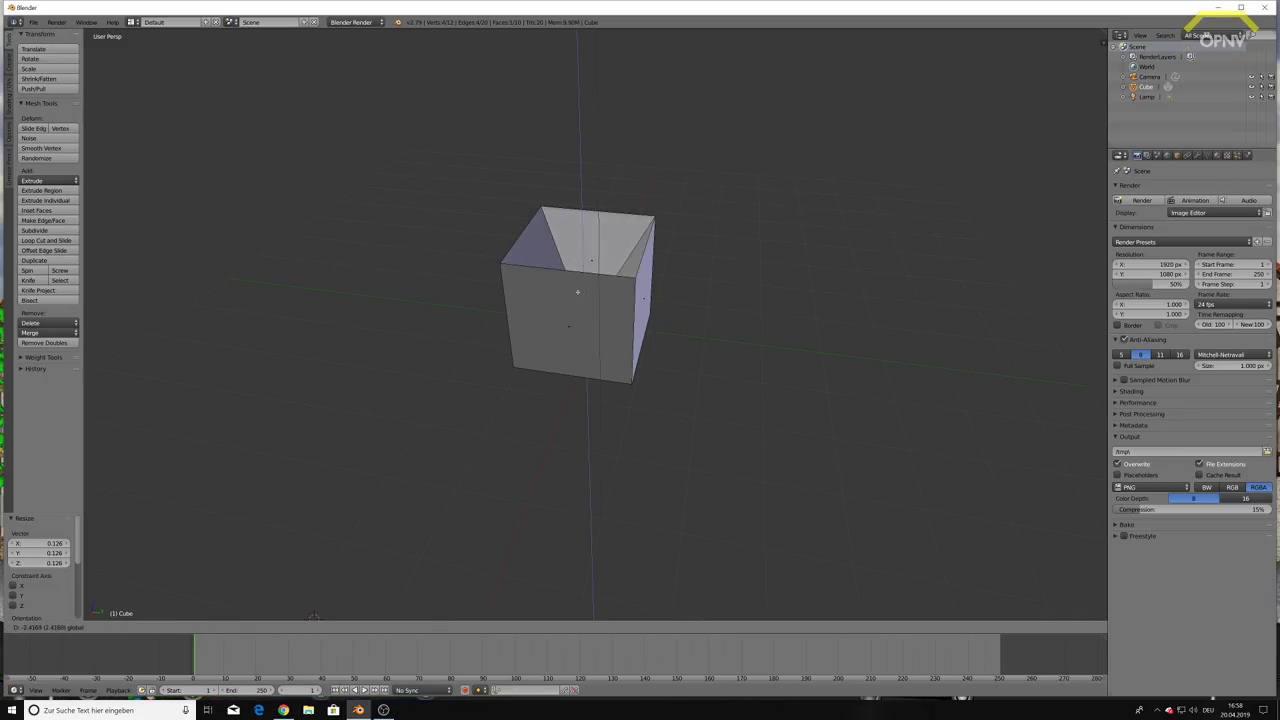
pyautogui.moveTo(577, 291)
pyautogui.mouseDown(button='middle')
pyautogui.moveTo(580, 333)
pyautogui.moveTo(578, 320)
pyautogui.mouseUp(button='middle')
pyautogui.moveTo(578, 320); pyautogui.dragTo(575, 200)
pyautogui.moveTo(575, 200)
pyautogui.mouseDown(button='middle')
pyautogui.moveTo(561, 265)
pyautogui.moveTo(426, 72)
pyautogui.mouseUp(button='middle')
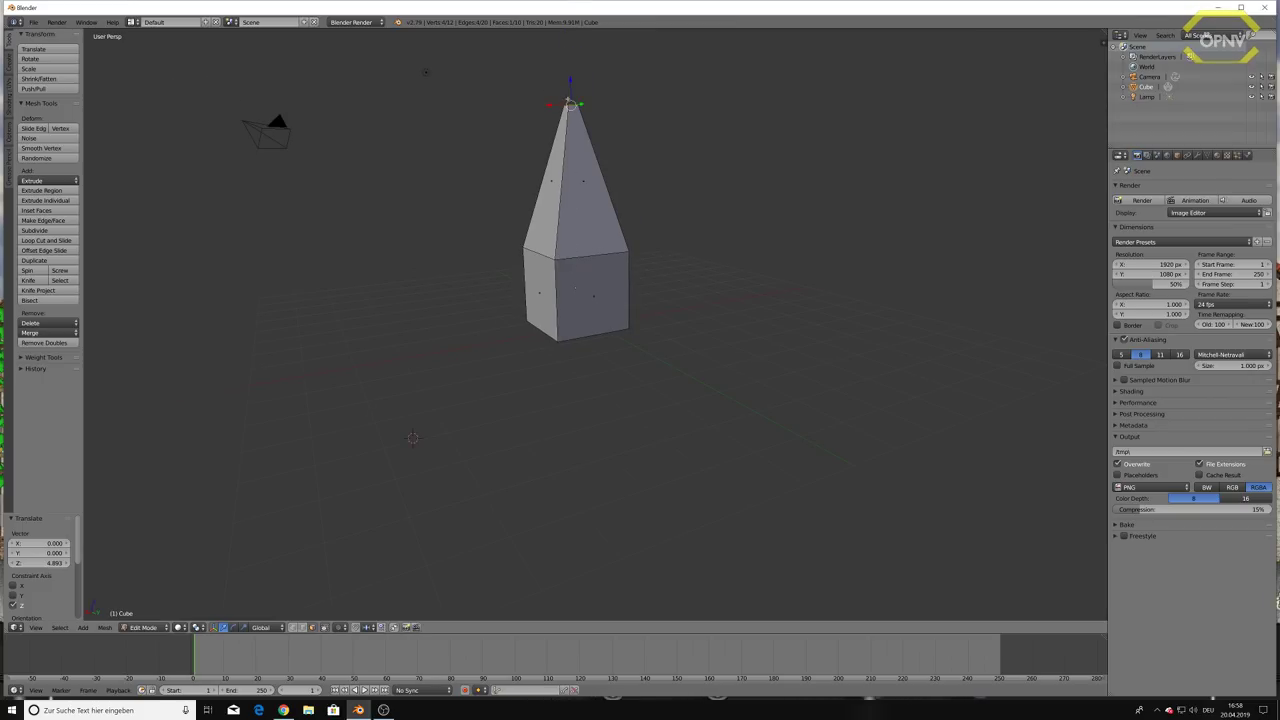
pyautogui.moveTo(426, 72); pyautogui.dragTo(477, 127, button='middle')
# Move the tip along Y and then 5.583 along X, and return to Object Mode.
pyautogui.press('g')
pyautogui.press('y')
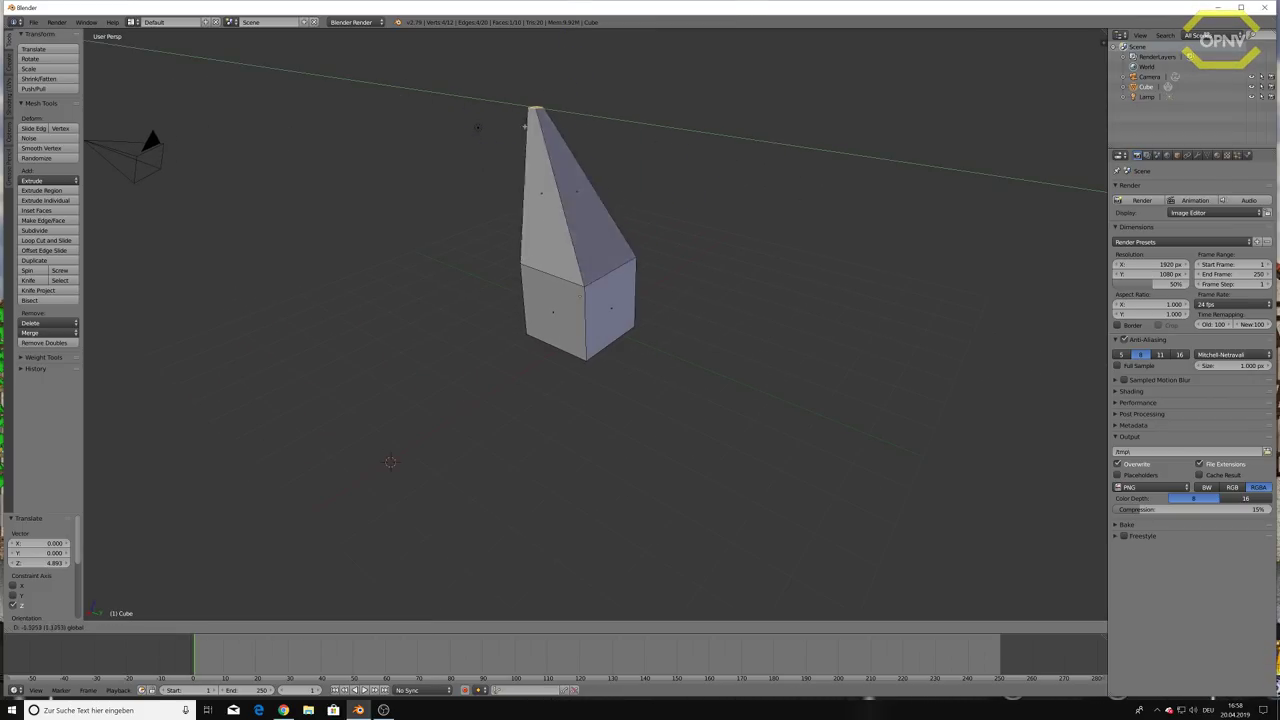
pyautogui.click(478, 127)
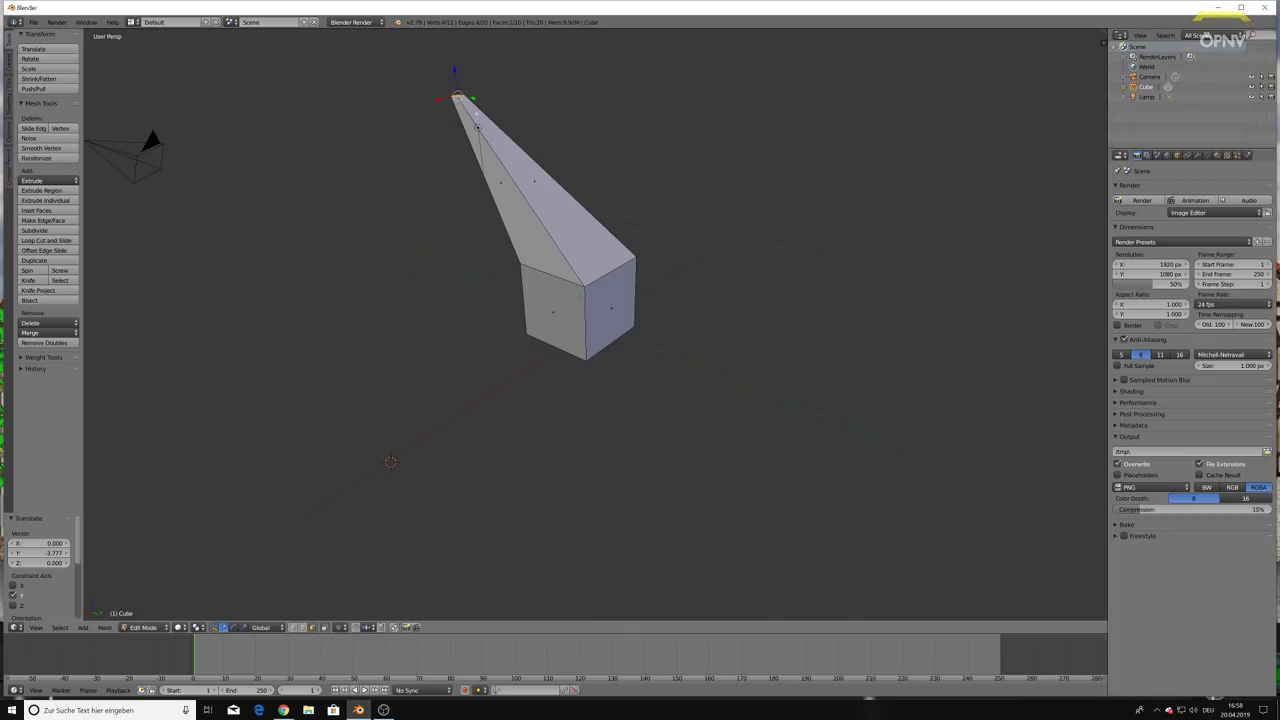
pyautogui.press('g')
pyautogui.press('x')
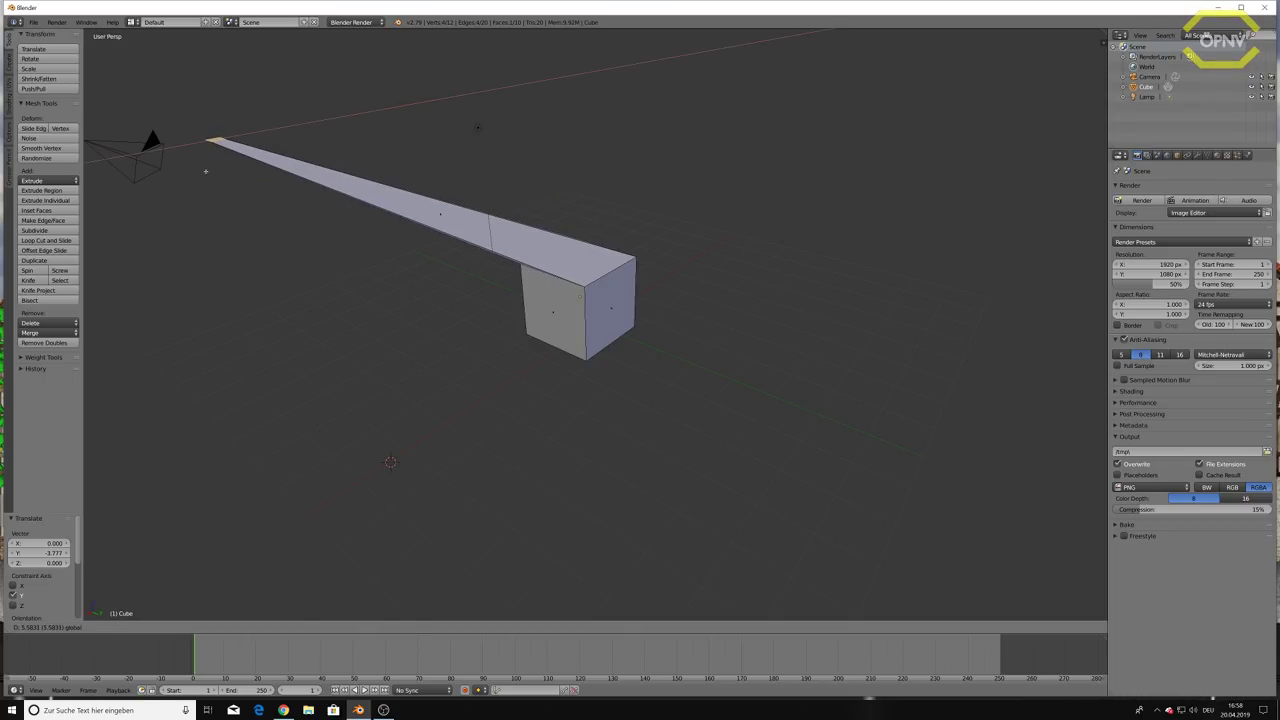
pyautogui.click(477, 127)
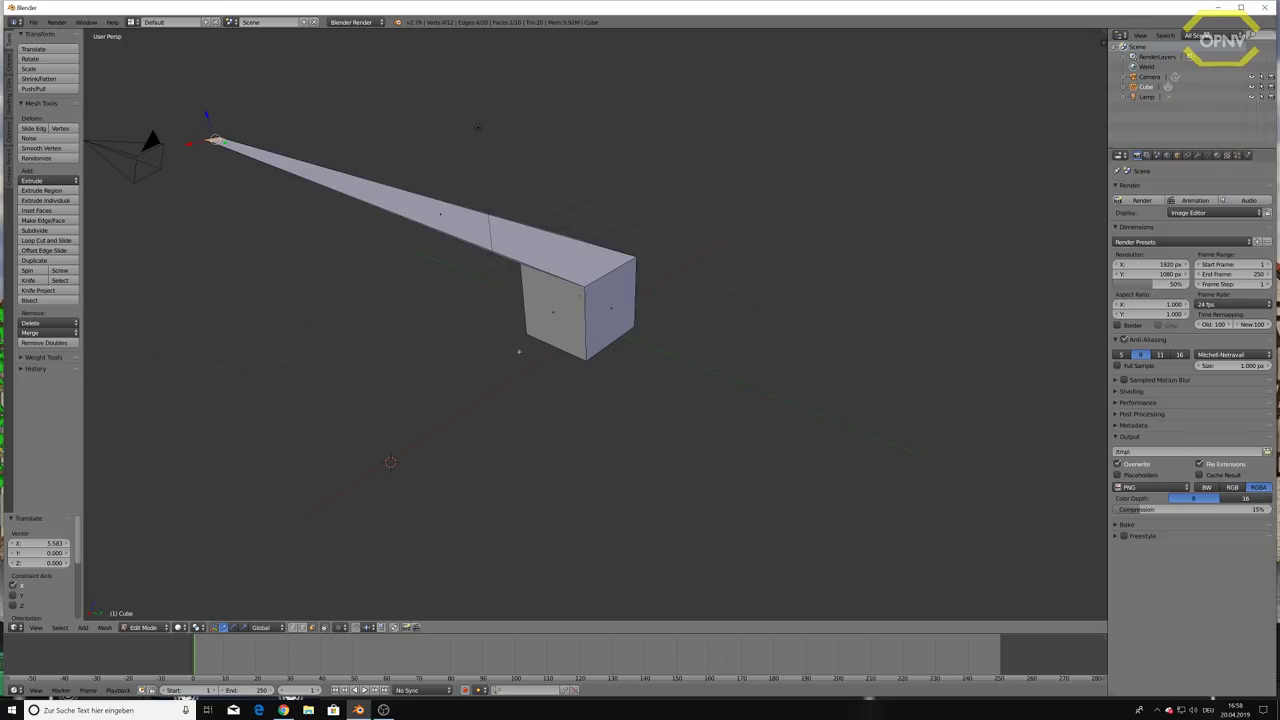
pyautogui.press('Tab')
# Delete the cube, then cycle the tool-shelf tabs back to Create to show Add Primitive.
pyautogui.press('x')
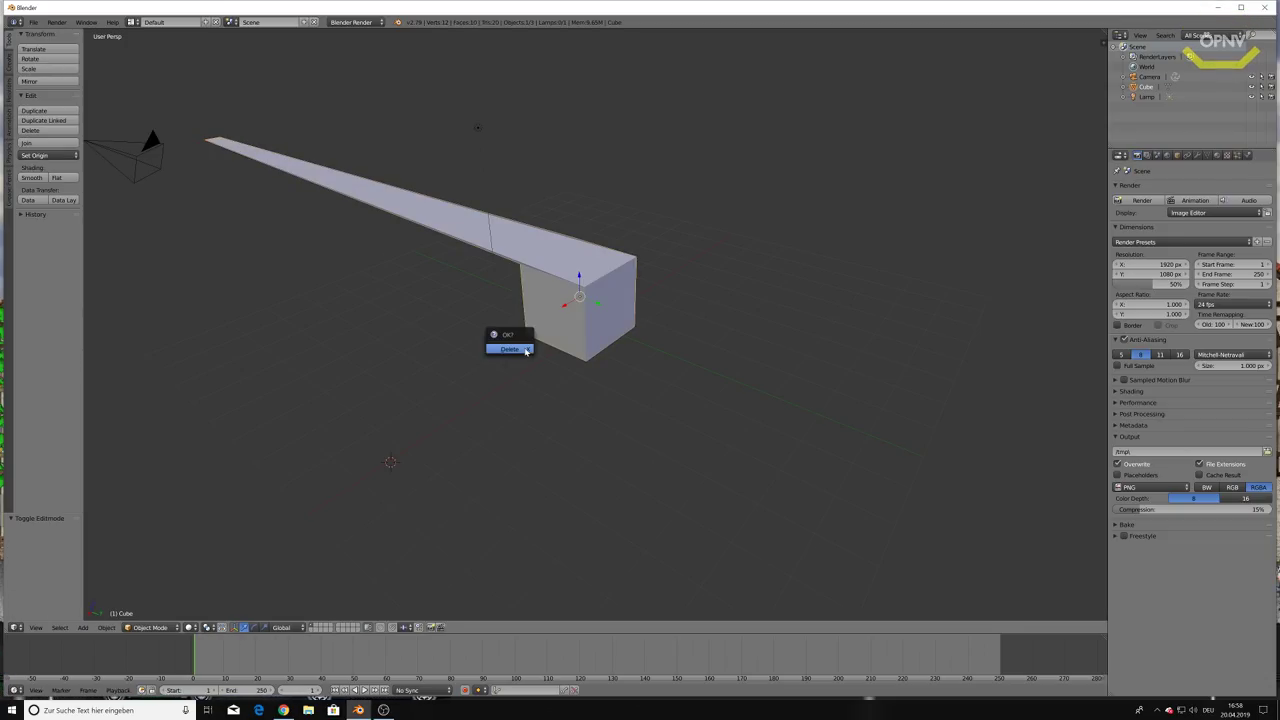
pyautogui.click(526, 351)
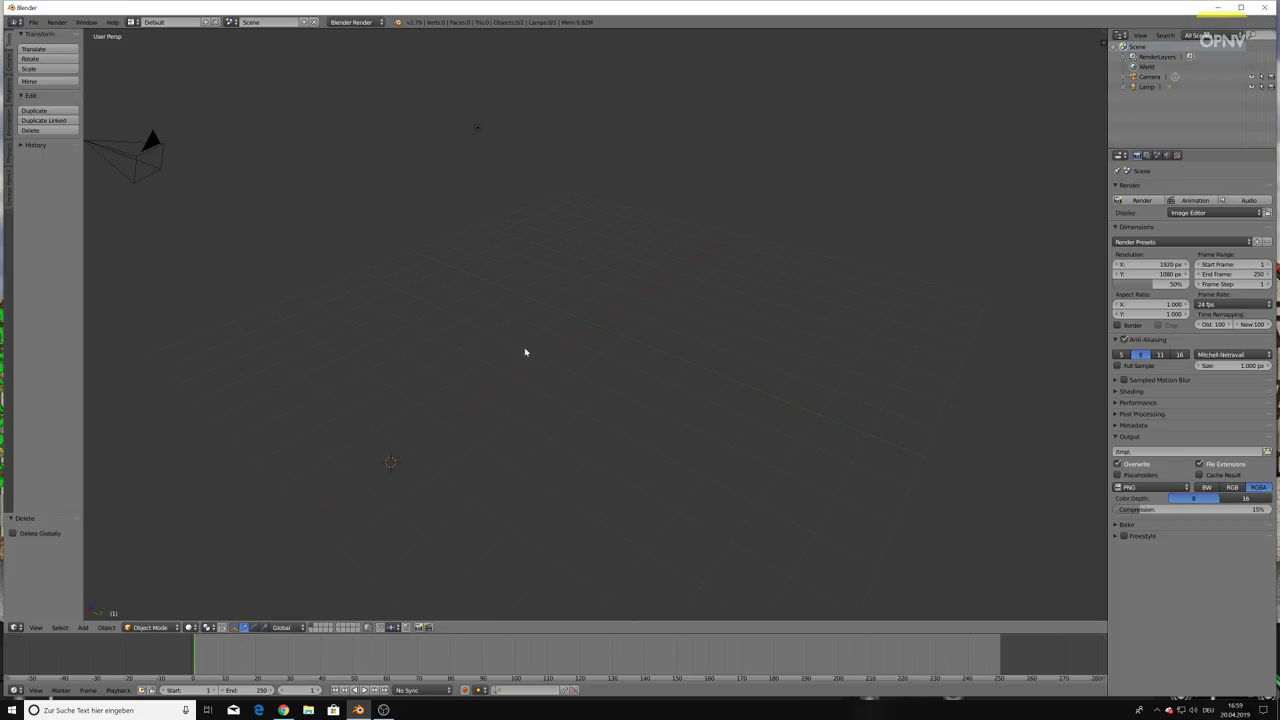
pyautogui.click(8, 74)
pyautogui.click(10, 102)
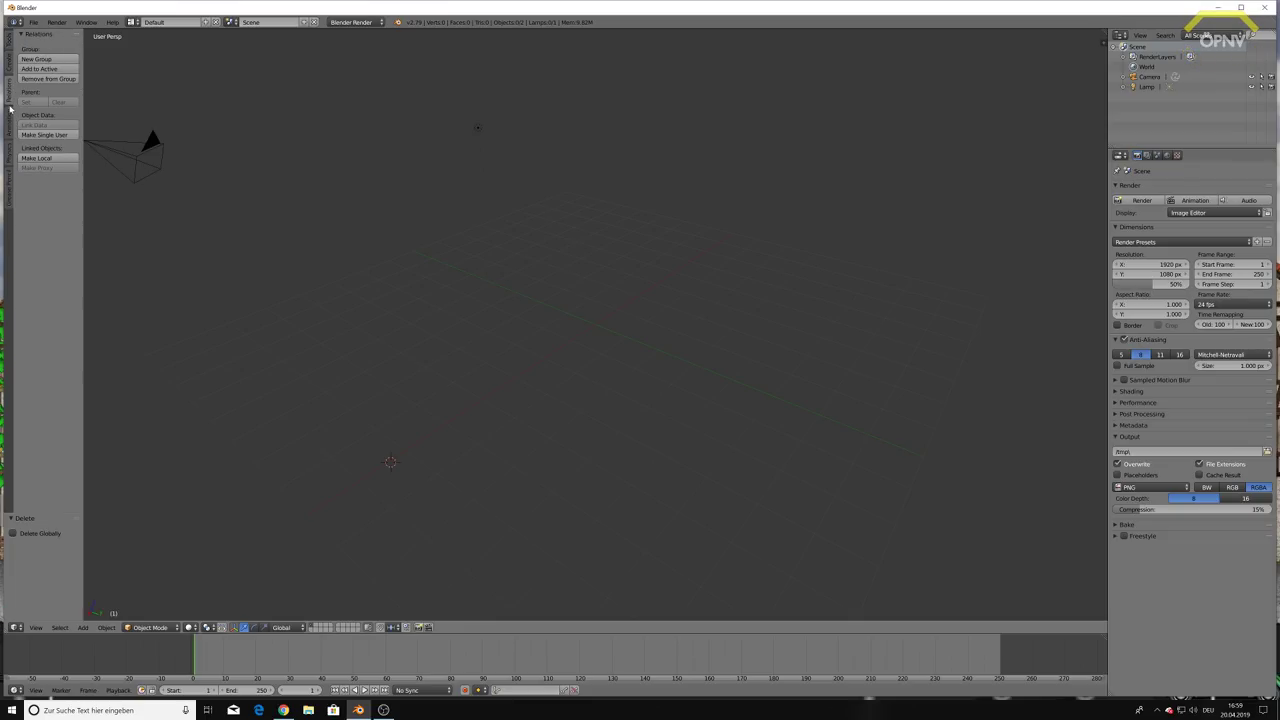
pyautogui.click(11, 133)
pyautogui.click(9, 157)
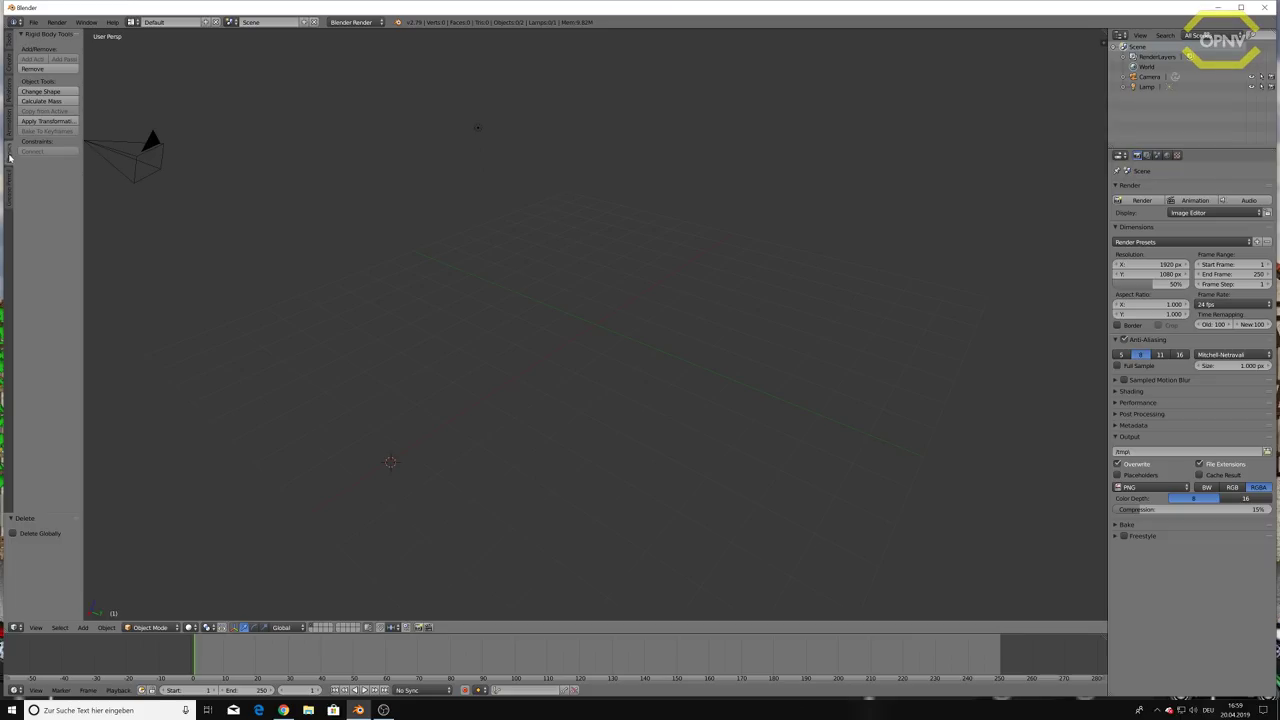
pyautogui.click(11, 188)
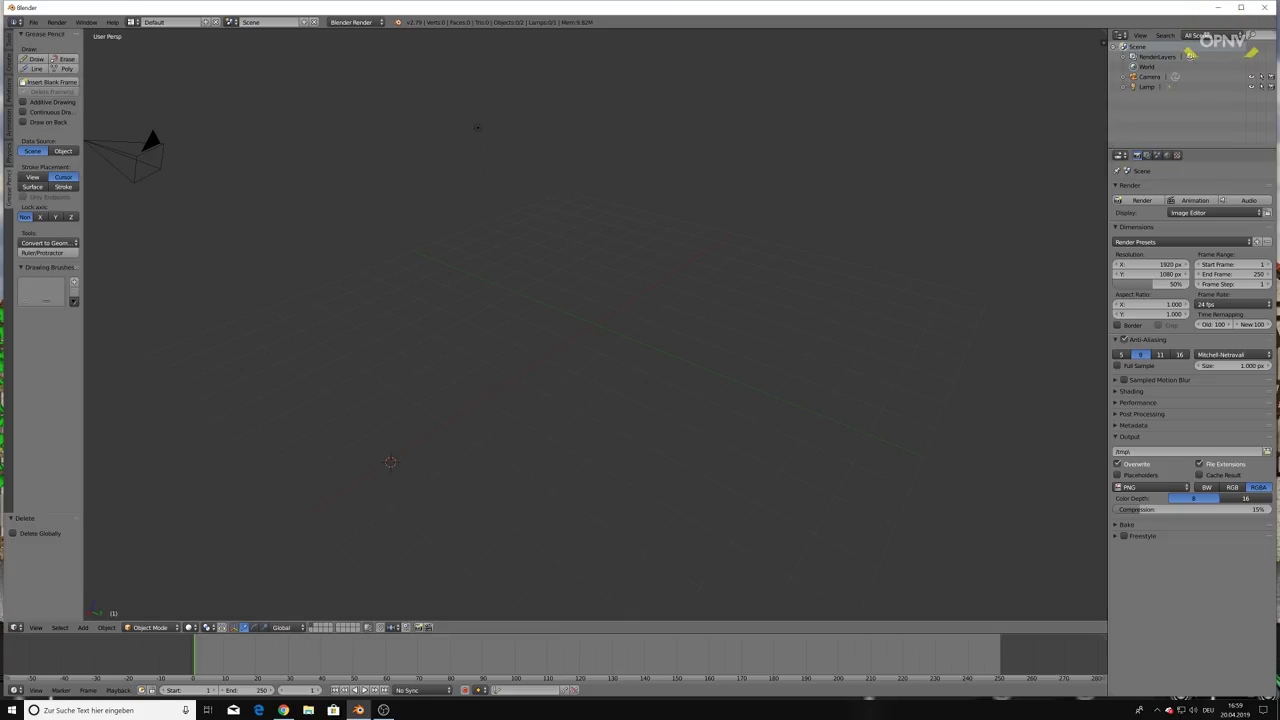
pyautogui.click(9, 55)
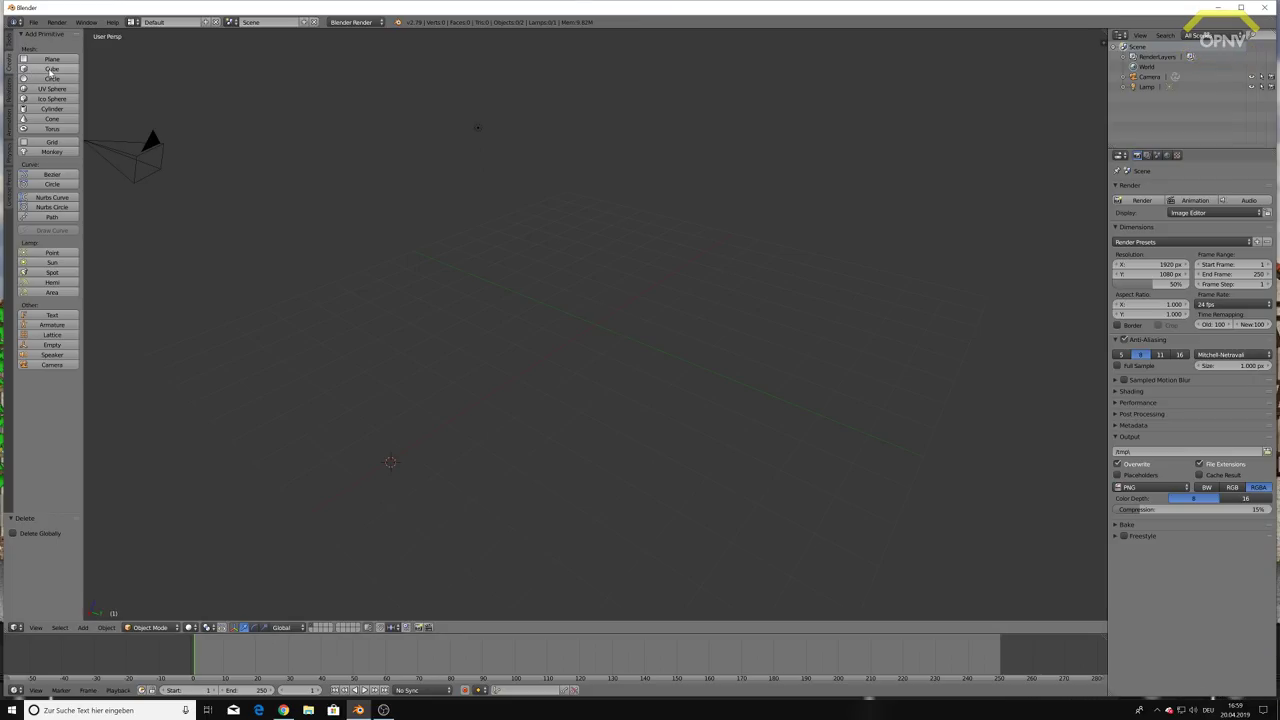
# Add a test cube from the tool shelf and move it up along Z and along X.
pyautogui.click(45, 69)
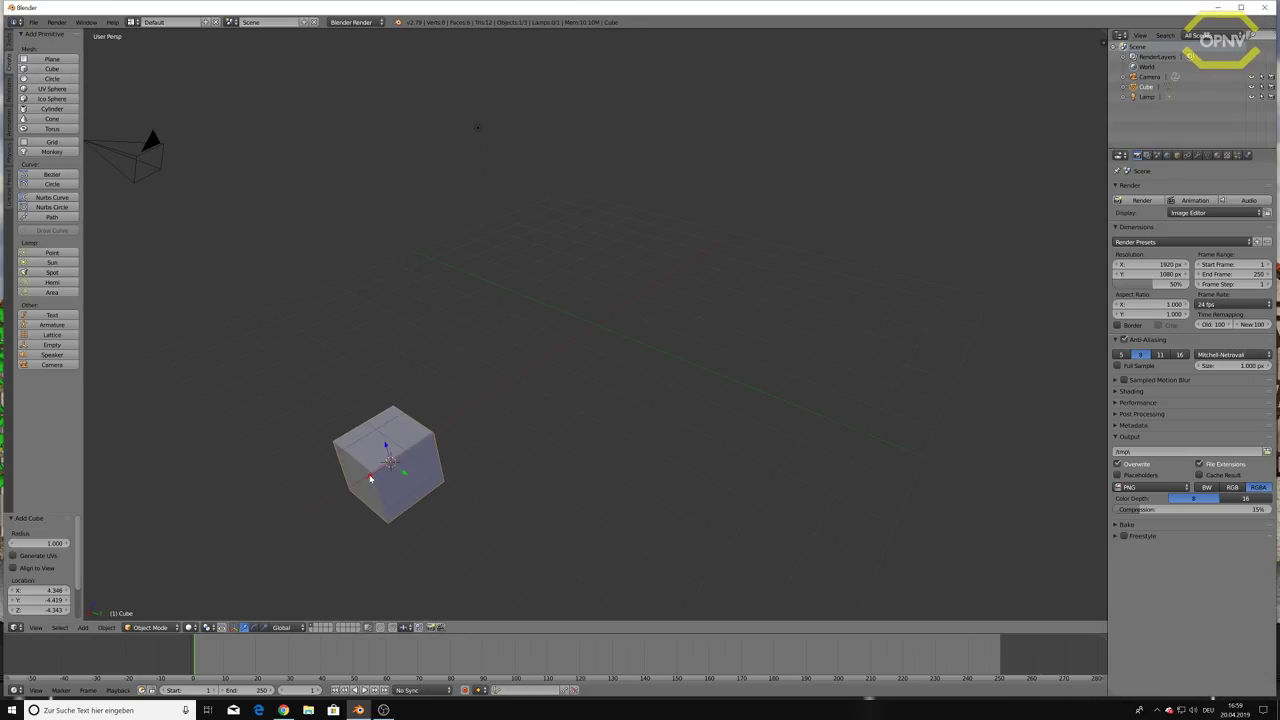
pyautogui.press('g')
pyautogui.rightClick(716, 432)
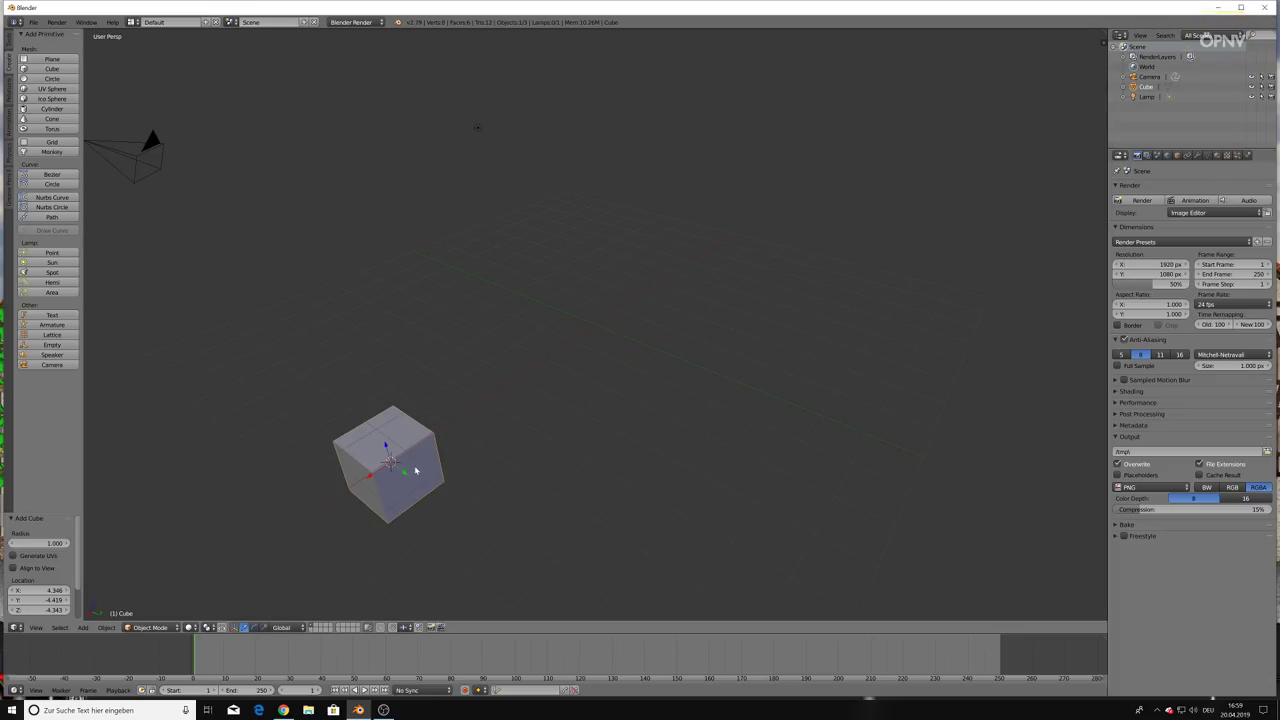
pyautogui.press('g')
pyautogui.press('z')
pyautogui.click(344, 388)
pyautogui.press('g')
pyautogui.press('x')
pyautogui.click(554, 310)
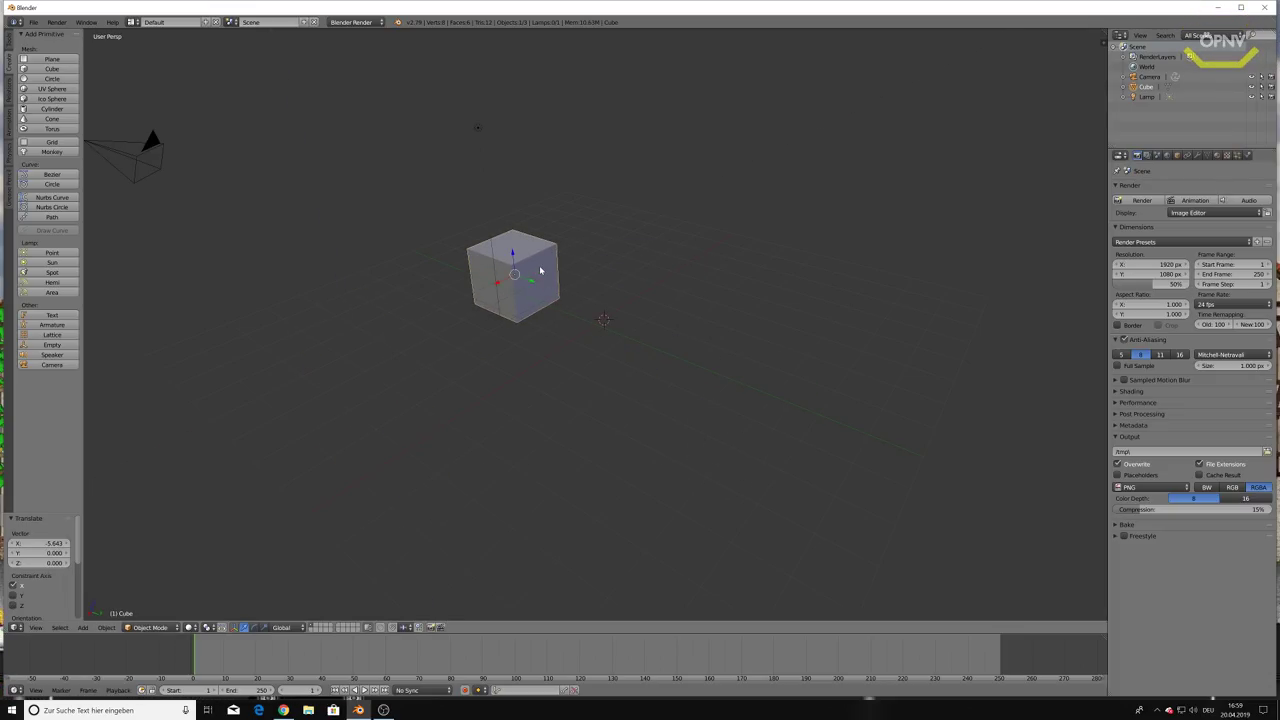
# Delete the test cube, then add and delete a trial cylinder.
pyautogui.press('x')
pyautogui.click(540, 270)
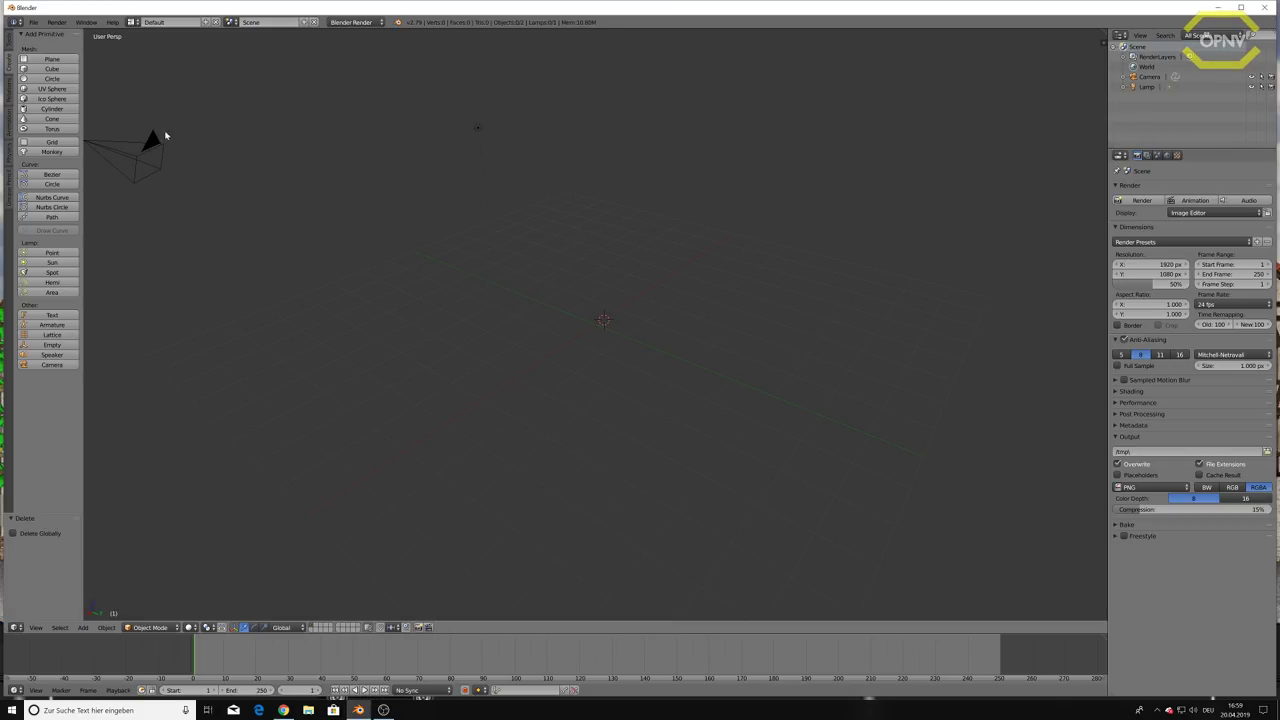
pyautogui.click(48, 109)
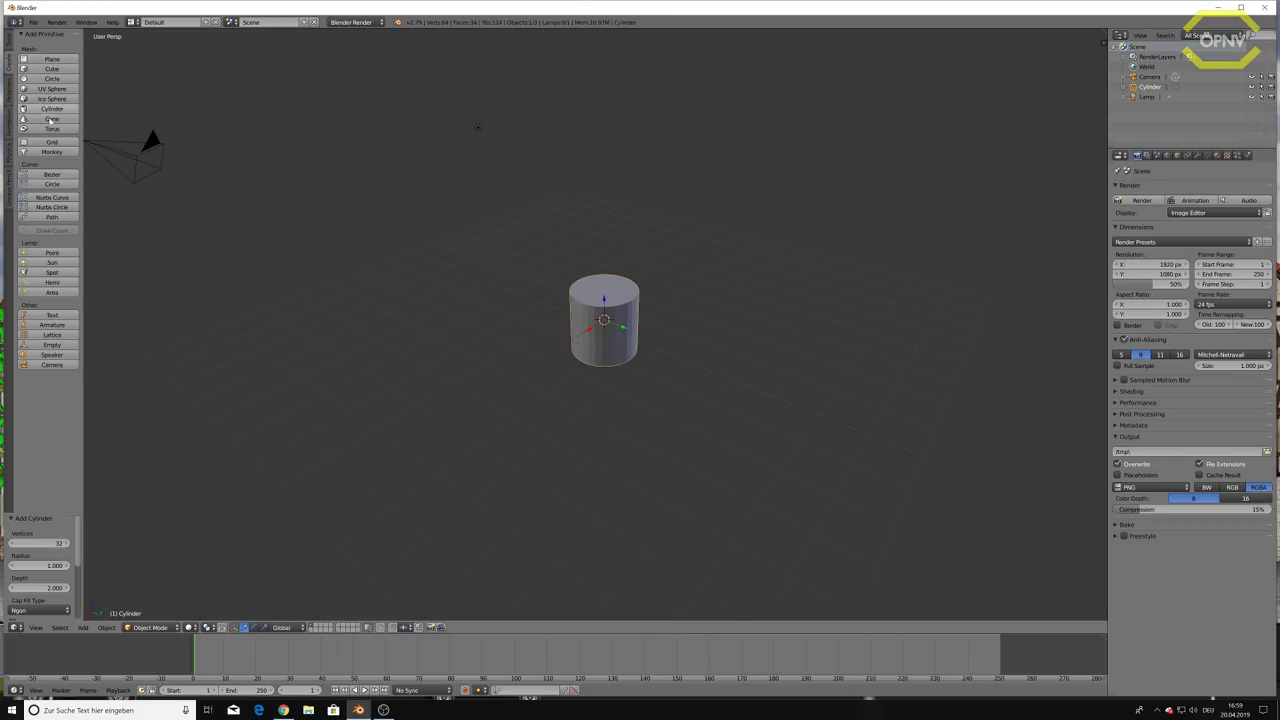
pyautogui.press('x')
pyautogui.click(576, 440)
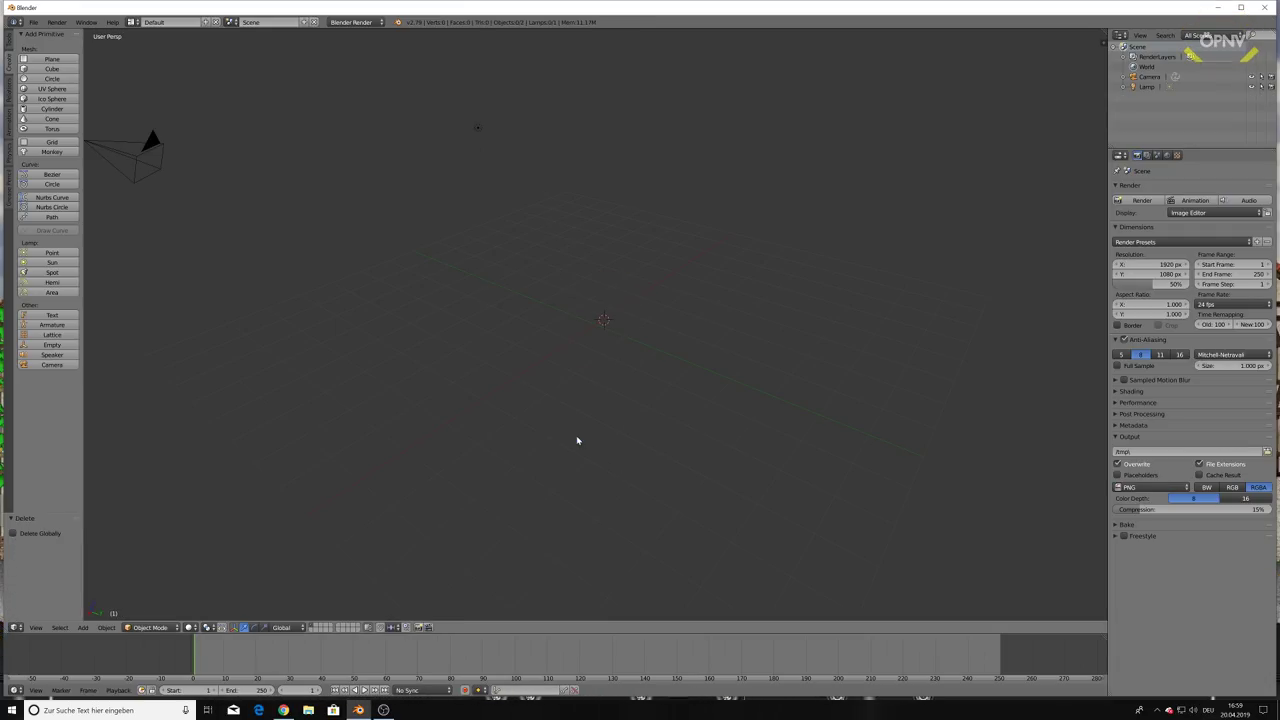
# Add three cubes at the scene centre with Shift+A.
pyautogui.hotkey('shift', 'a')
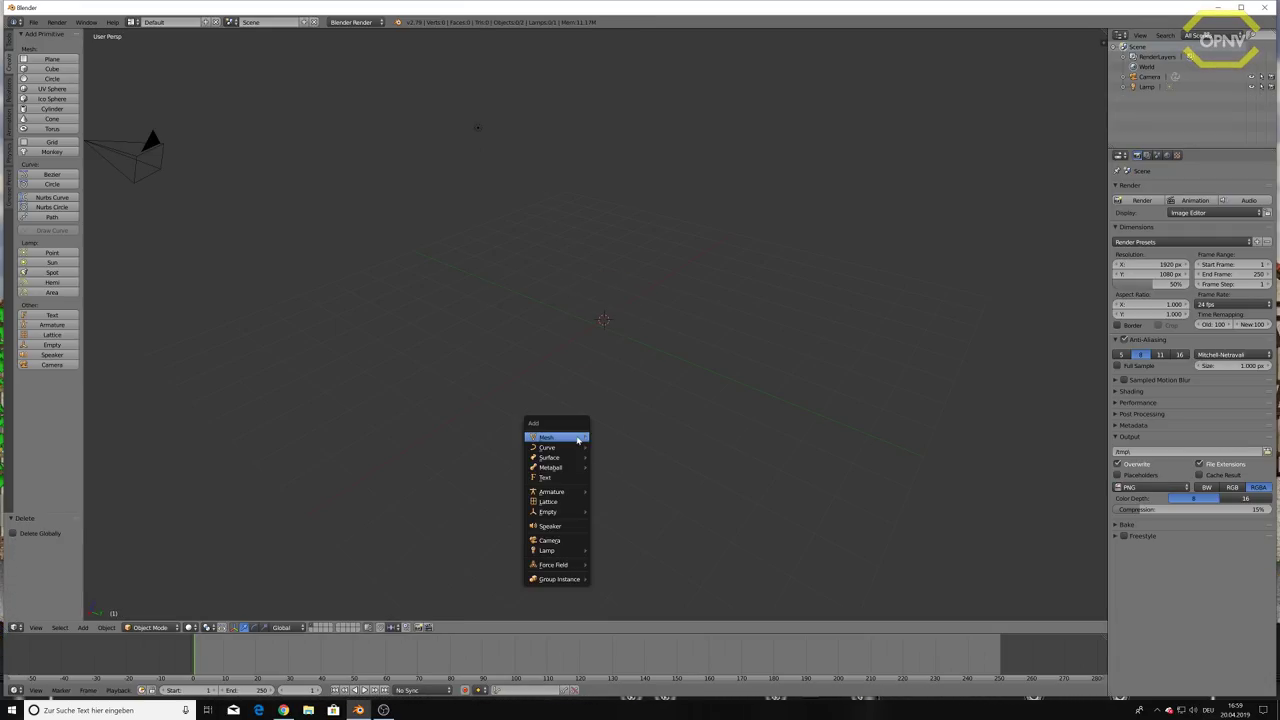
pyautogui.moveTo(547, 437)
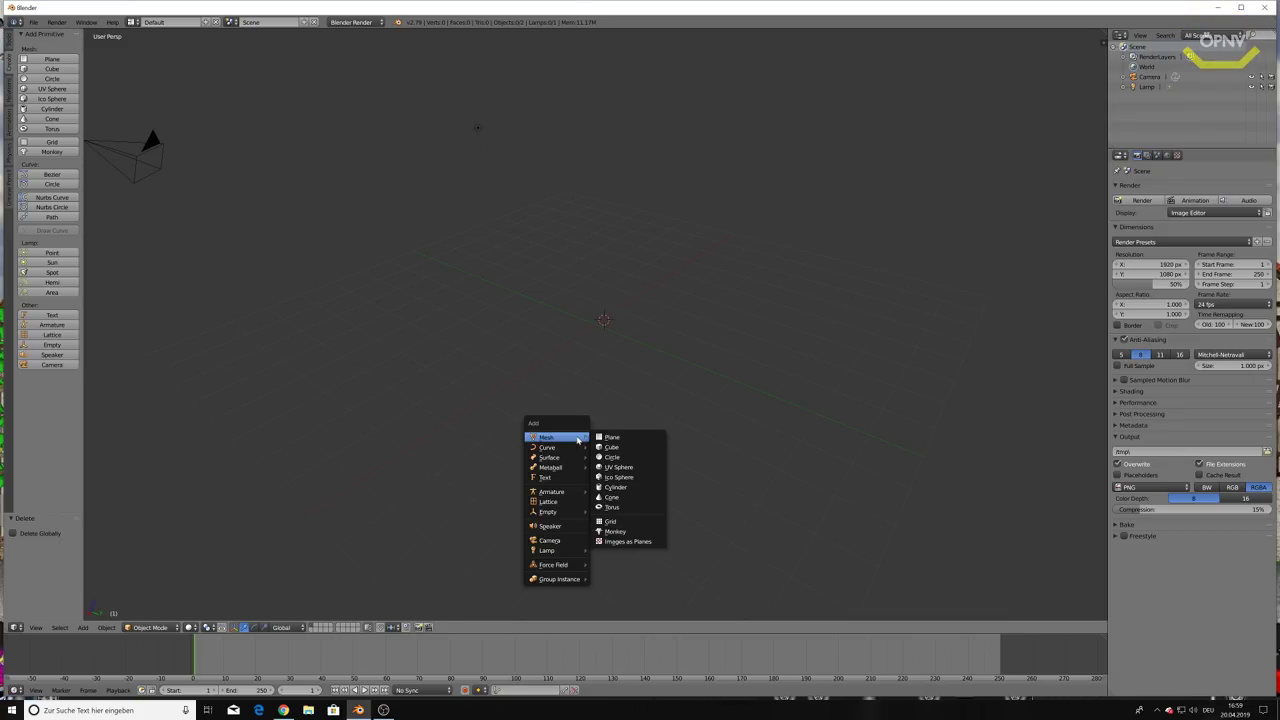
pyautogui.click(628, 449)
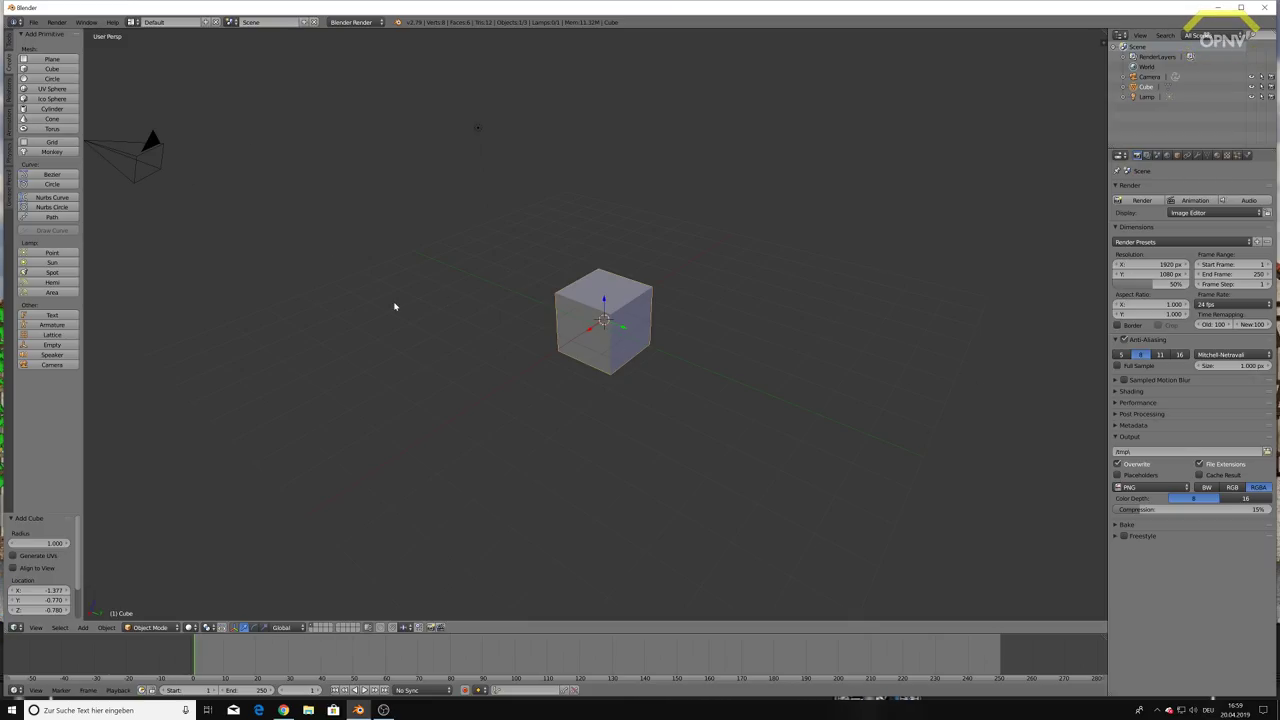
pyautogui.hotkey('shift', 'a')
pyautogui.click(592, 327)
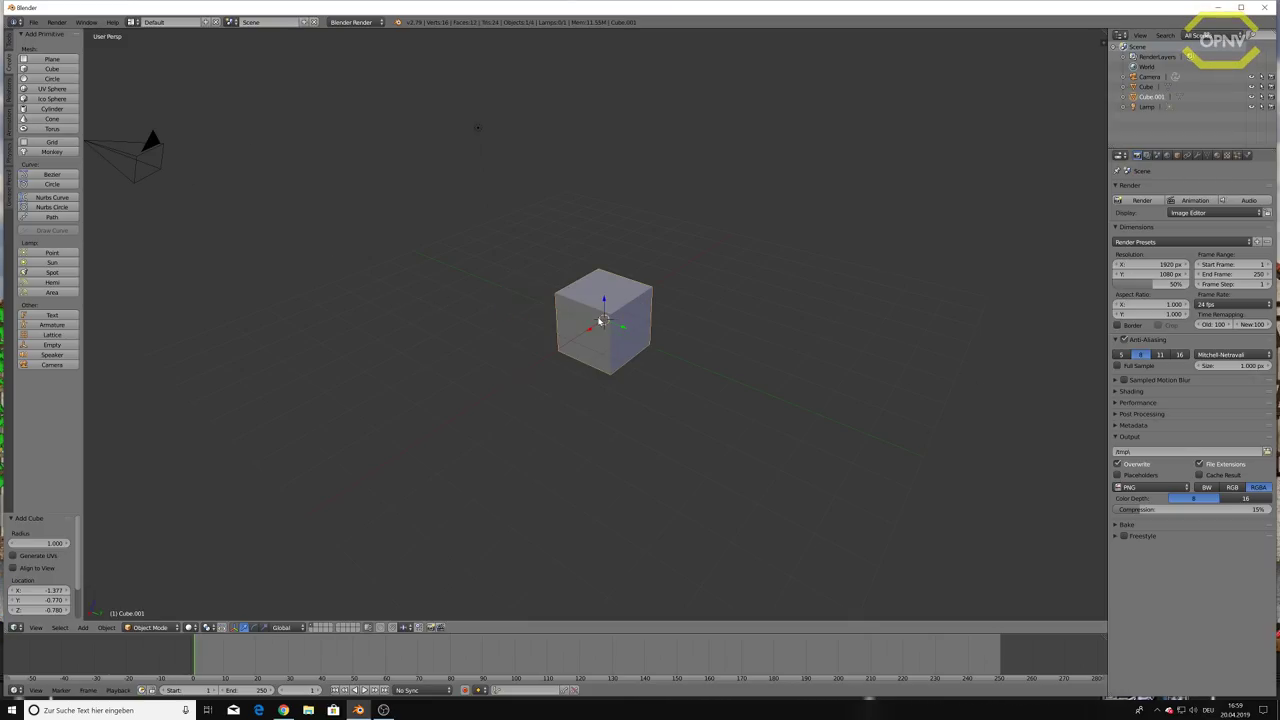
pyautogui.hotkey('shift', 'a')
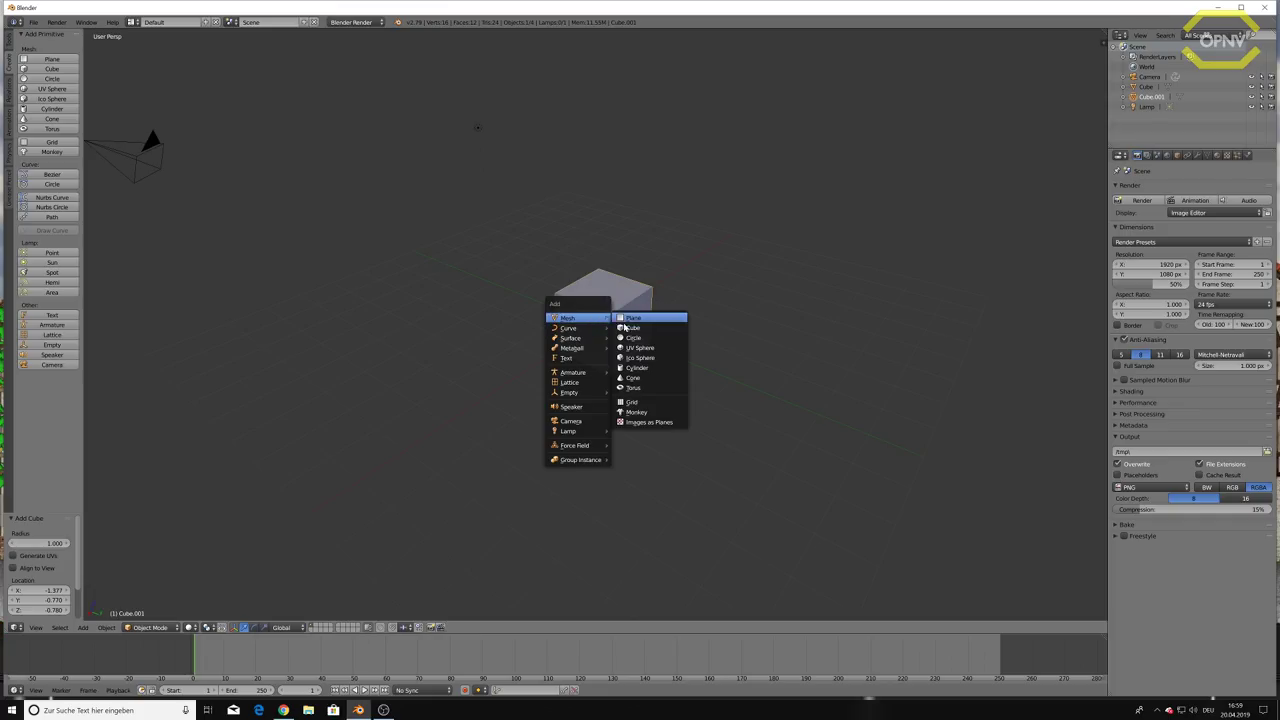
pyautogui.click(633, 327)
# Lift one cube above another and move a second cube to the left along X.
pyautogui.moveTo(607, 300); pyautogui.dragTo(591, 308, button='right')
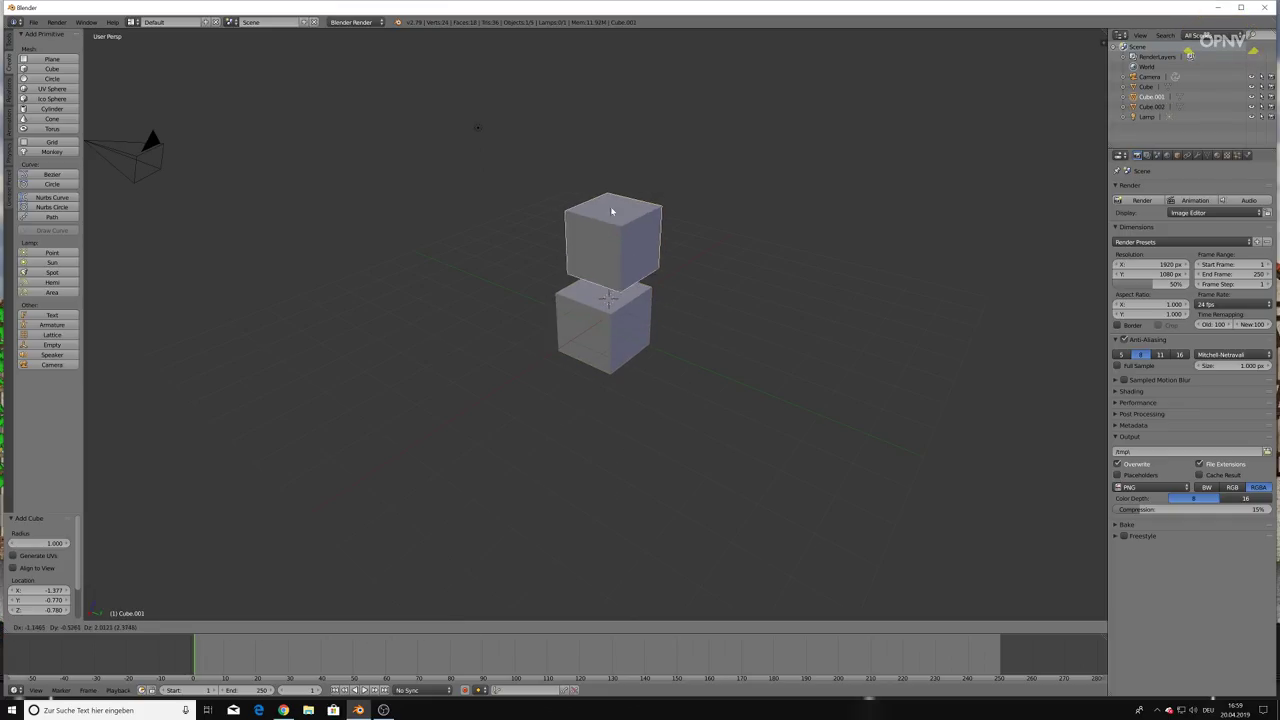
pyautogui.hotkey('ctrl', 'z')
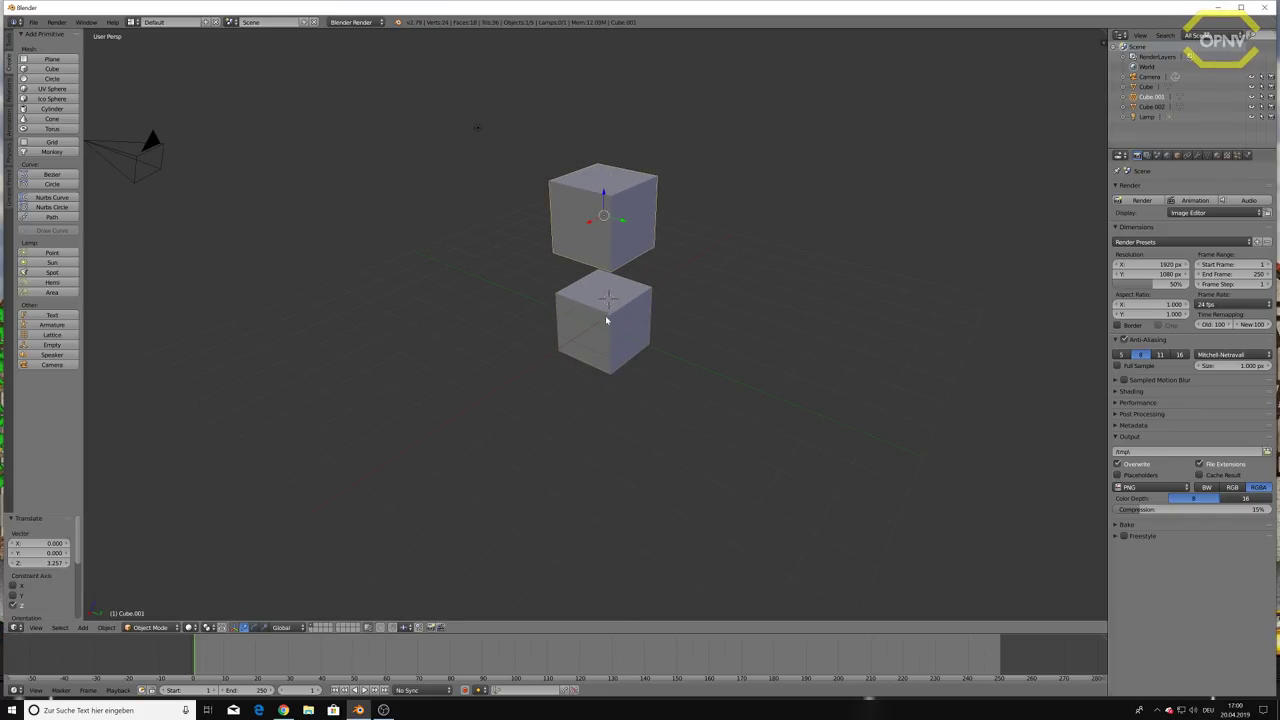
pyautogui.rightClick(606, 320)
pyautogui.press('g')
pyautogui.press('x')
pyautogui.click(552, 387)
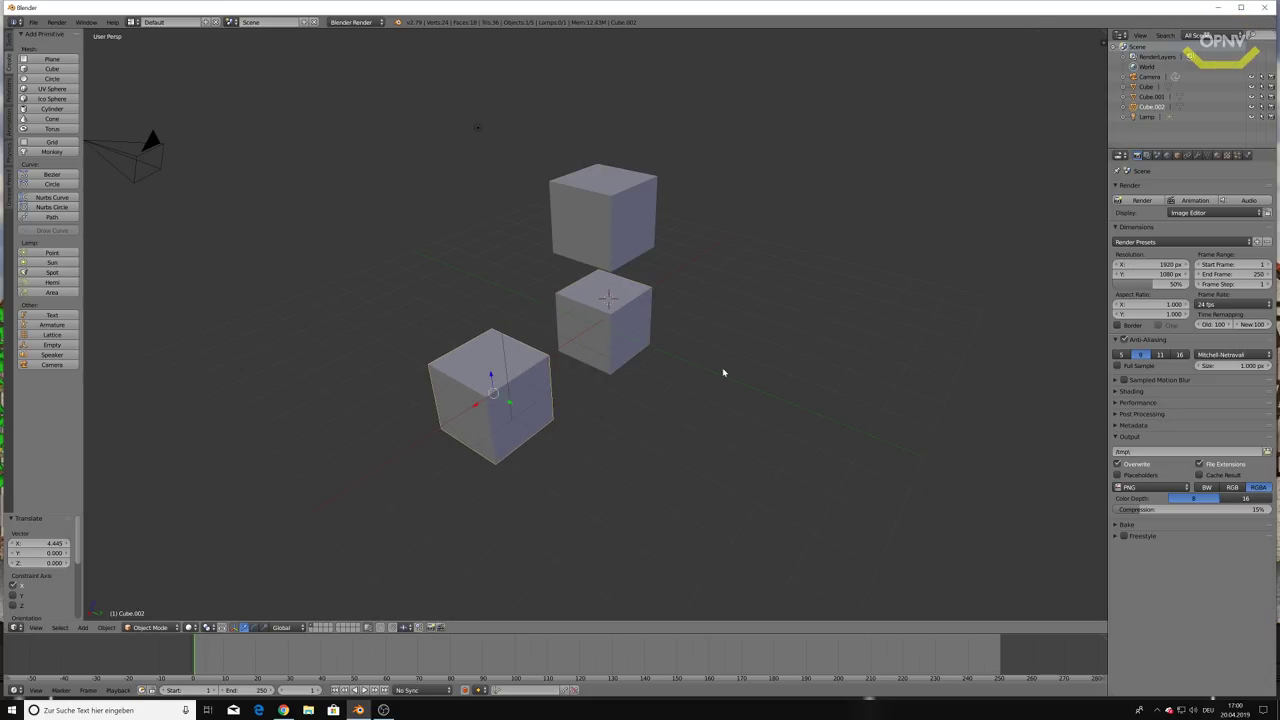
# Add a cylinder and move it 2.974 along Y beside the cubes.
pyautogui.hotkey('shift', 'a')
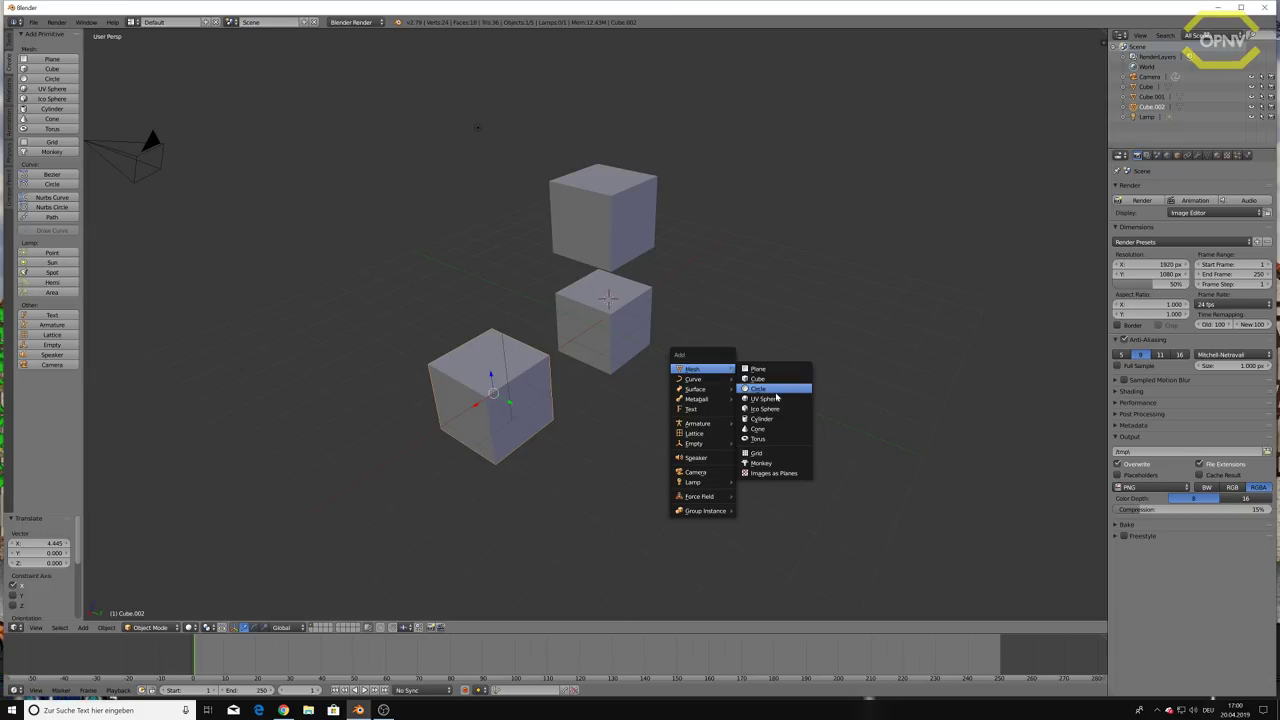
pyautogui.click(762, 418)
pyautogui.press('g')
pyautogui.press('y')
pyautogui.click(727, 343)
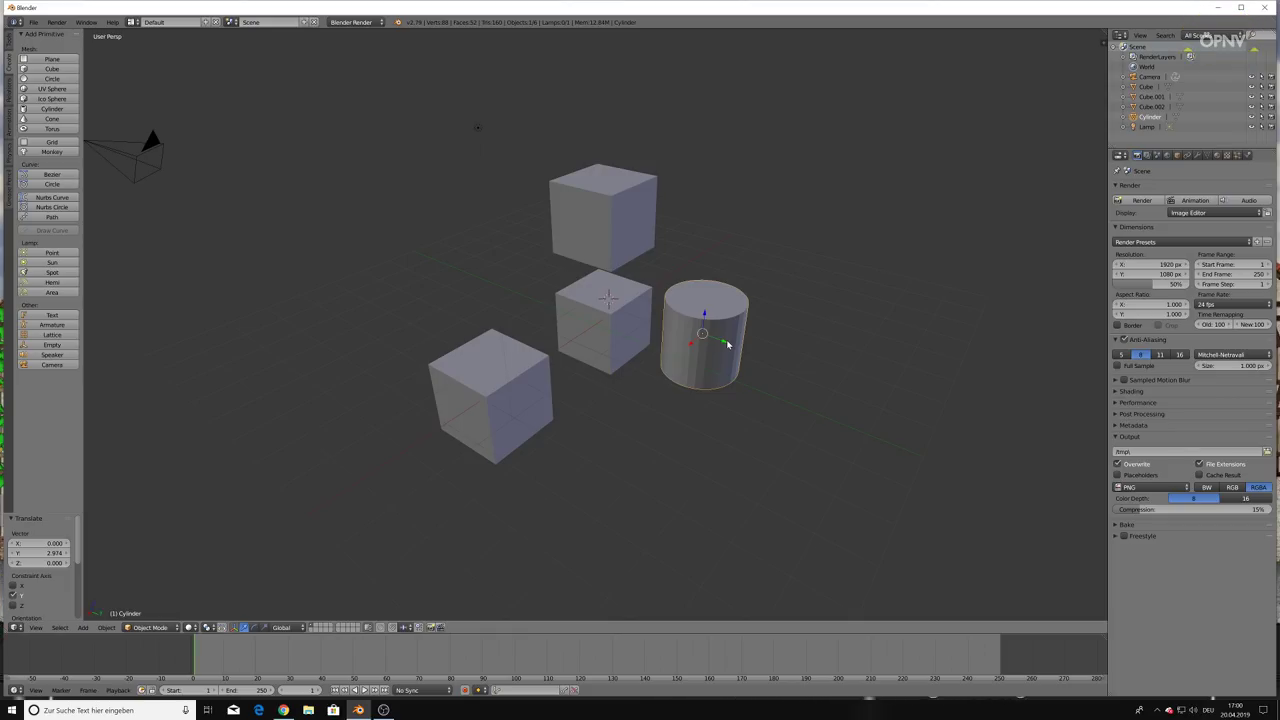
# Add a plane and move it along the Y axis.
pyautogui.hotkey('shift', 'a')
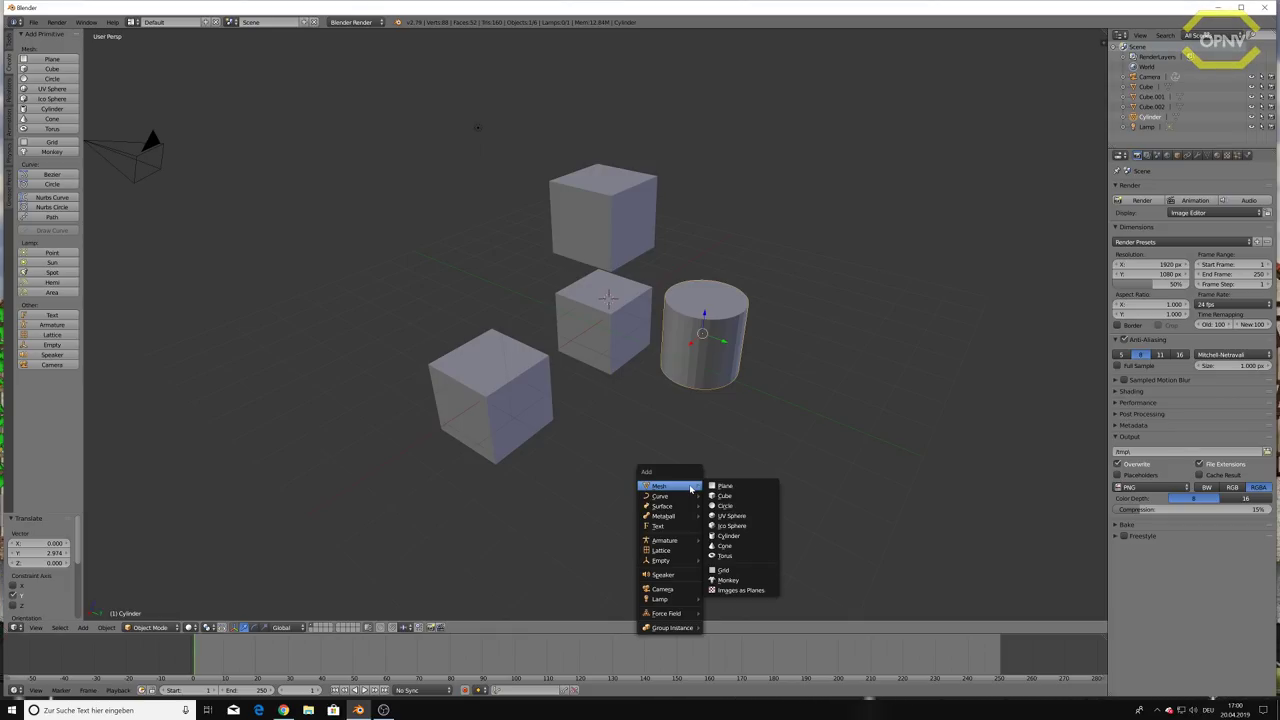
pyautogui.click(722, 491)
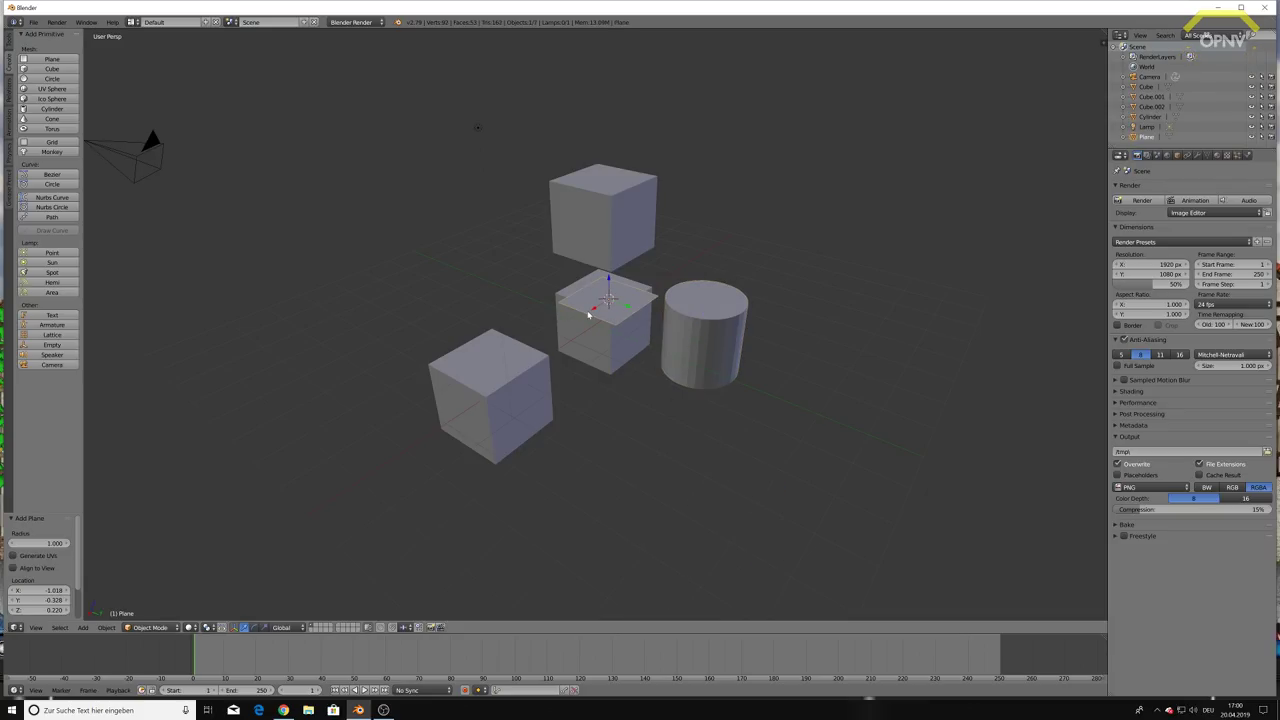
pyautogui.press('g')
pyautogui.press('y')
pyautogui.click(657, 442)
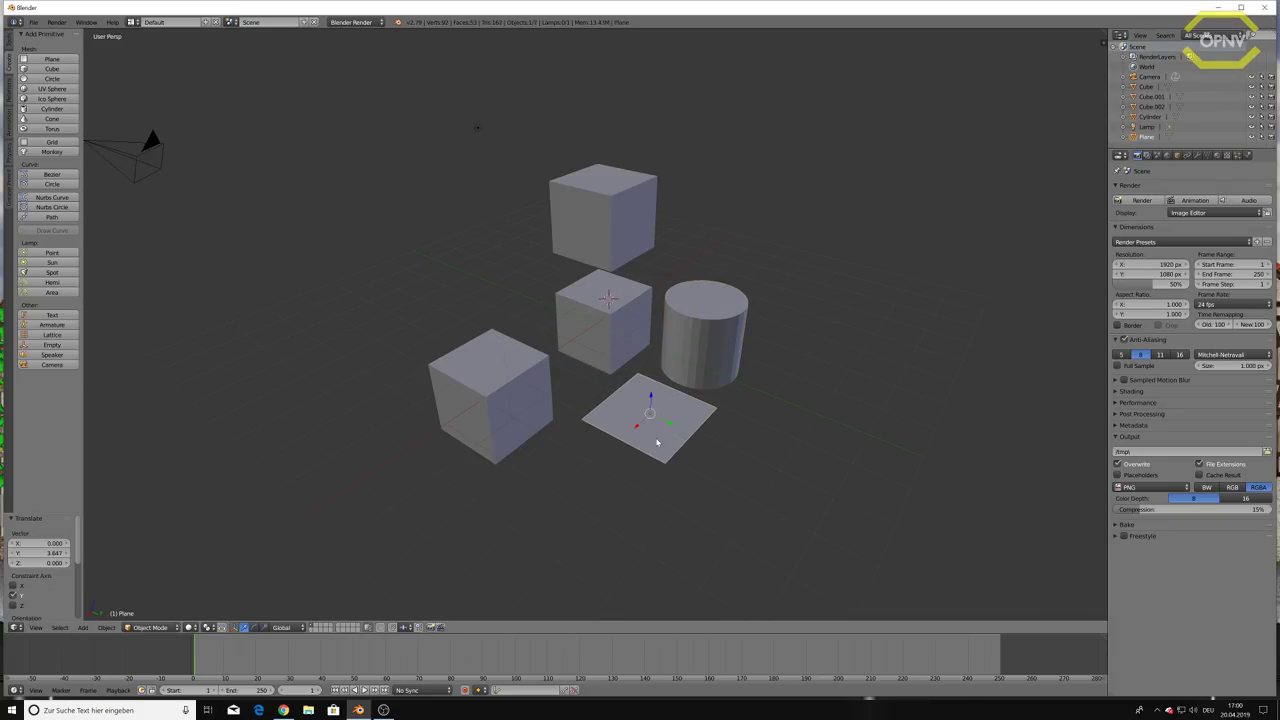
# Rotate the plane 90° about X with rx90 so it stands upright.
pyautogui.write('rx90')
pyautogui.press('Return')
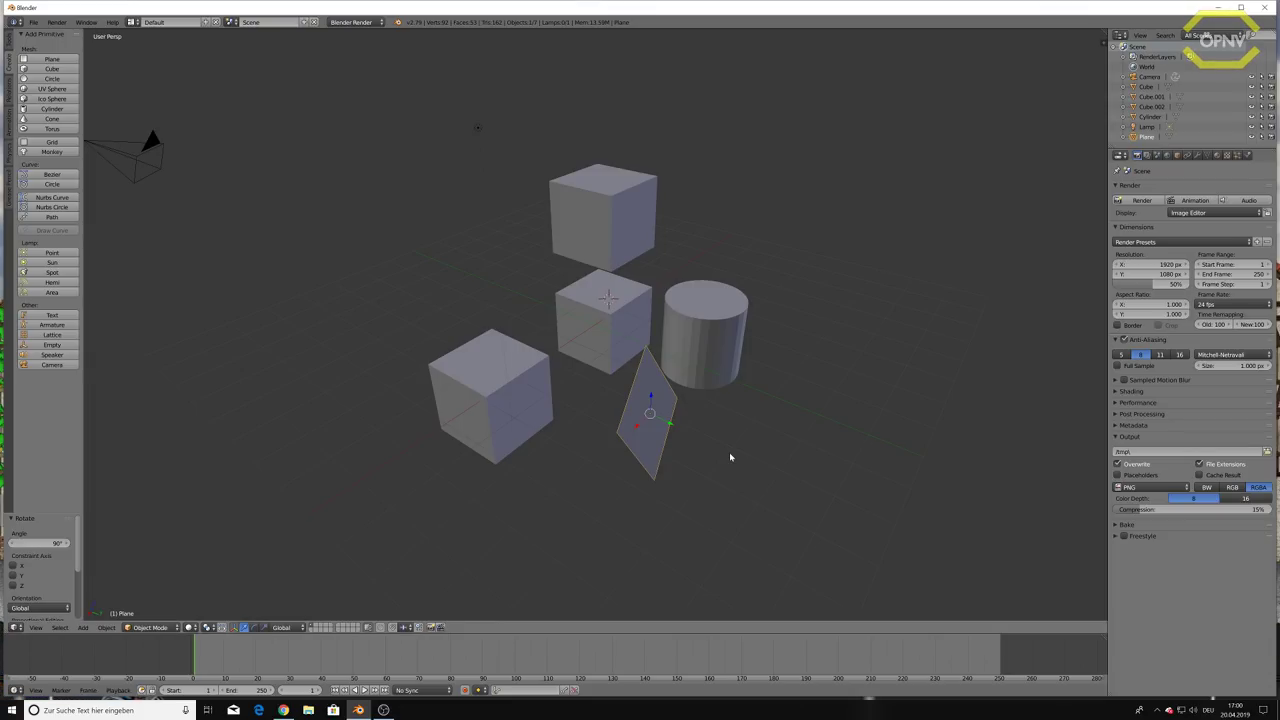
pyautogui.hotkey('ctrl', 'z')
pyautogui.write('r')
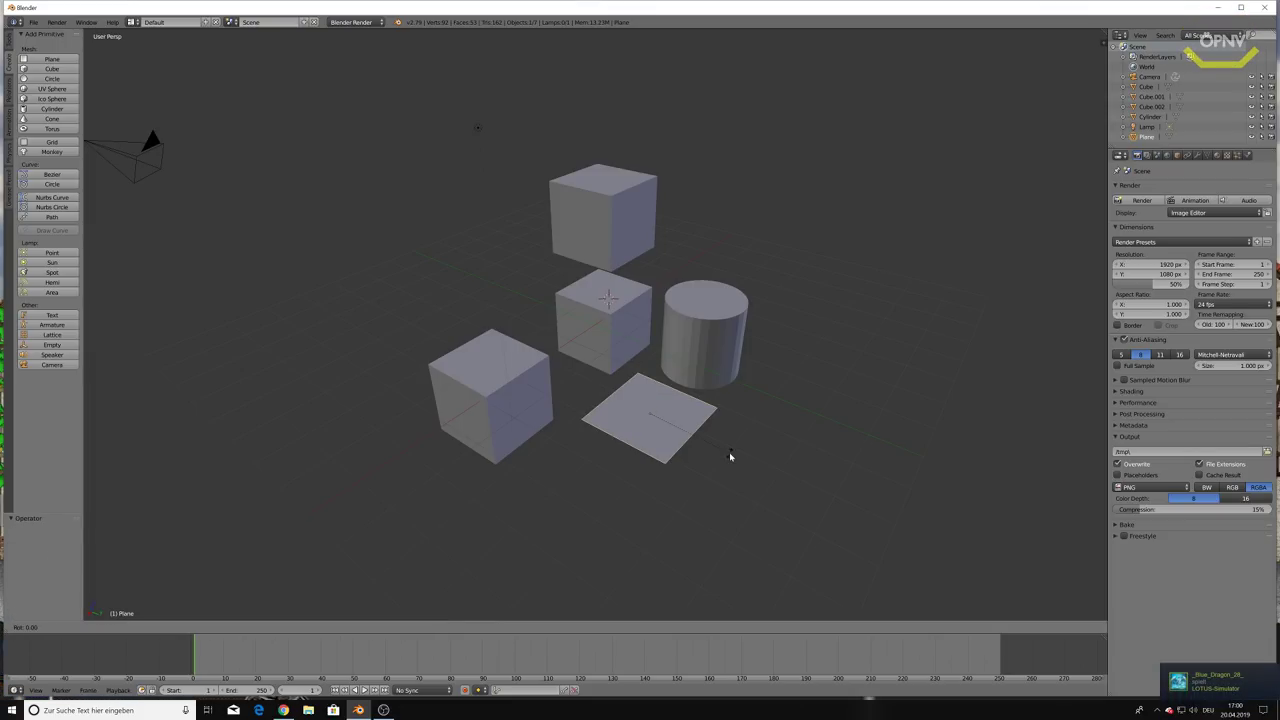
pyautogui.write('x90')
pyautogui.press('Return')
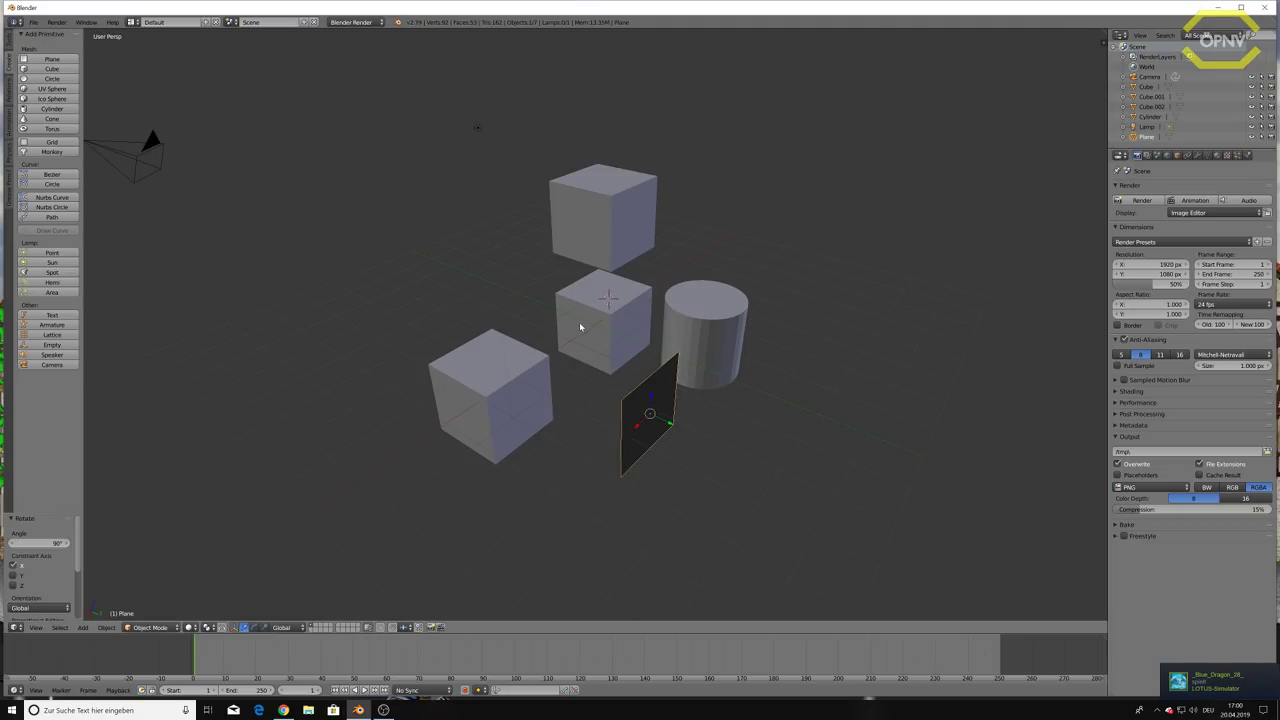
pyautogui.moveTo(580, 323)
pyautogui.mouseDown(button='middle')
pyautogui.moveTo(629, 340)
pyautogui.moveTo(711, 303)
pyautogui.mouseUp(button='middle')
pyautogui.scroll(5, 617, 323)
pyautogui.moveTo(617, 323)
pyautogui.mouseDown(button='middle')
pyautogui.moveTo(649, 263)
pyautogui.moveTo(675, 132)
pyautogui.moveTo(667, 195)
pyautogui.mouseUp(button='middle')
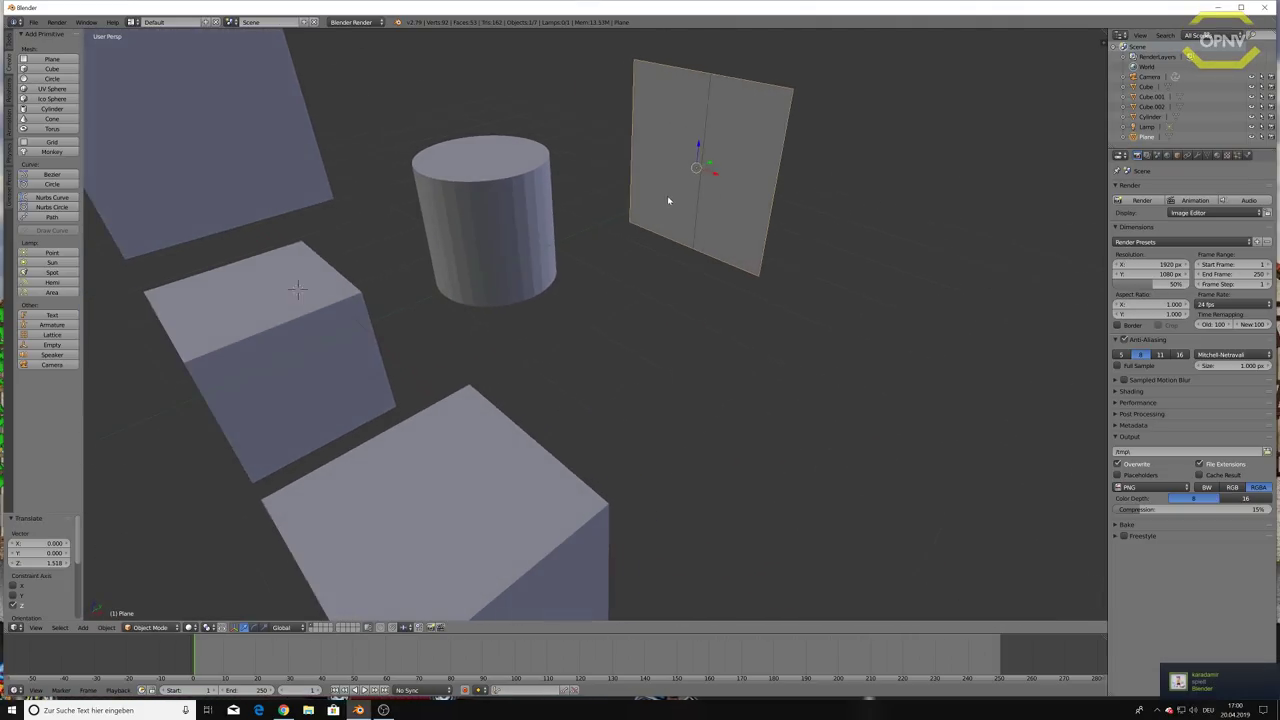
# Move the lower cube, Cube.002, 4.708 along Y beside the plane.
pyautogui.rightClick(461, 488)
pyautogui.press('g')
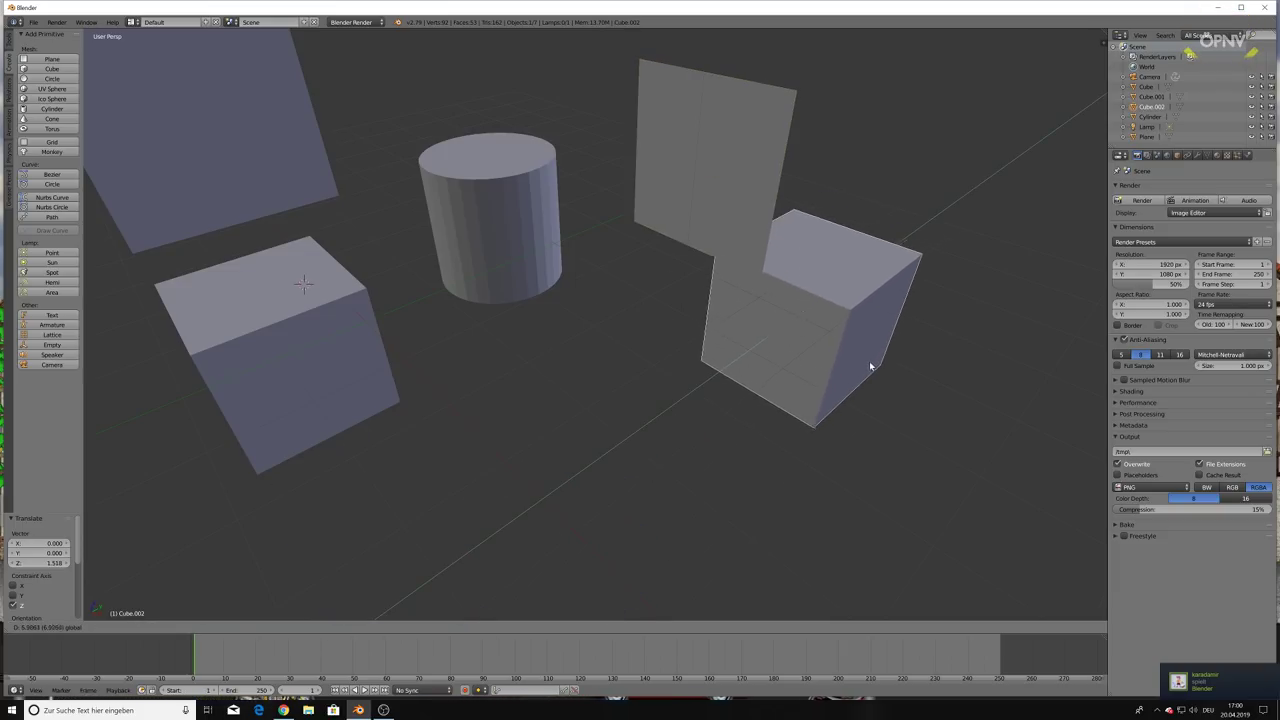
pyautogui.click(816, 399)
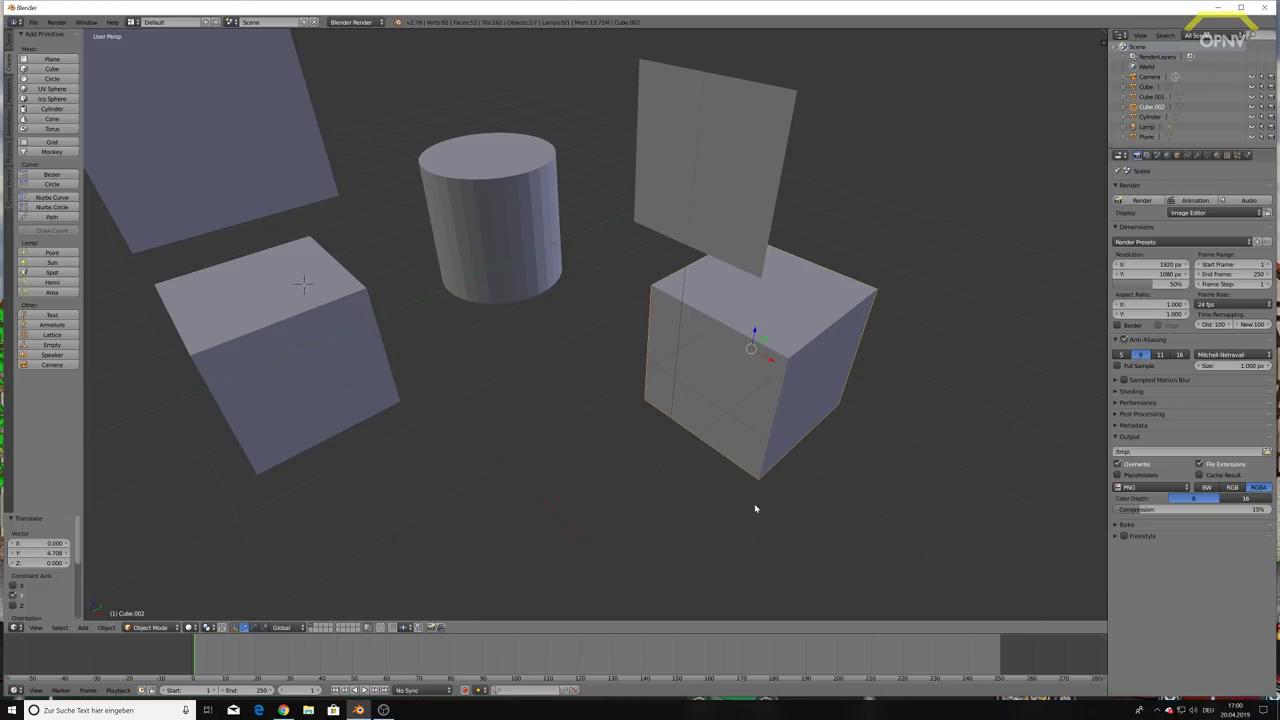
# Select the upright plane and orbit around the objects to see its back side.
pyautogui.rightClick(757, 191)
pyautogui.moveTo(757, 191)
pyautogui.mouseDown(button='middle')
pyautogui.moveTo(641, 147)
pyautogui.moveTo(797, 149)
pyautogui.mouseUp(button='middle')
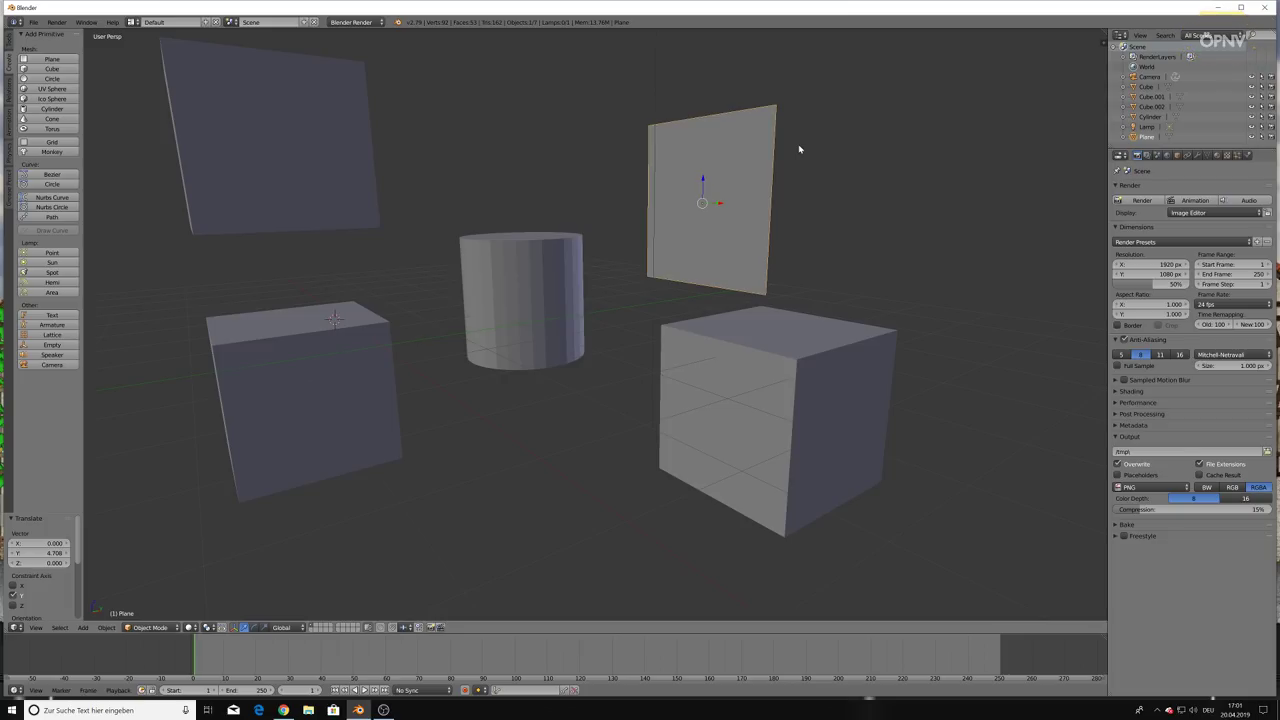
pyautogui.moveTo(799, 149)
pyautogui.mouseDown(button='middle')
pyautogui.moveTo(934, 220)
pyautogui.moveTo(796, 231)
pyautogui.mouseUp(button='middle')
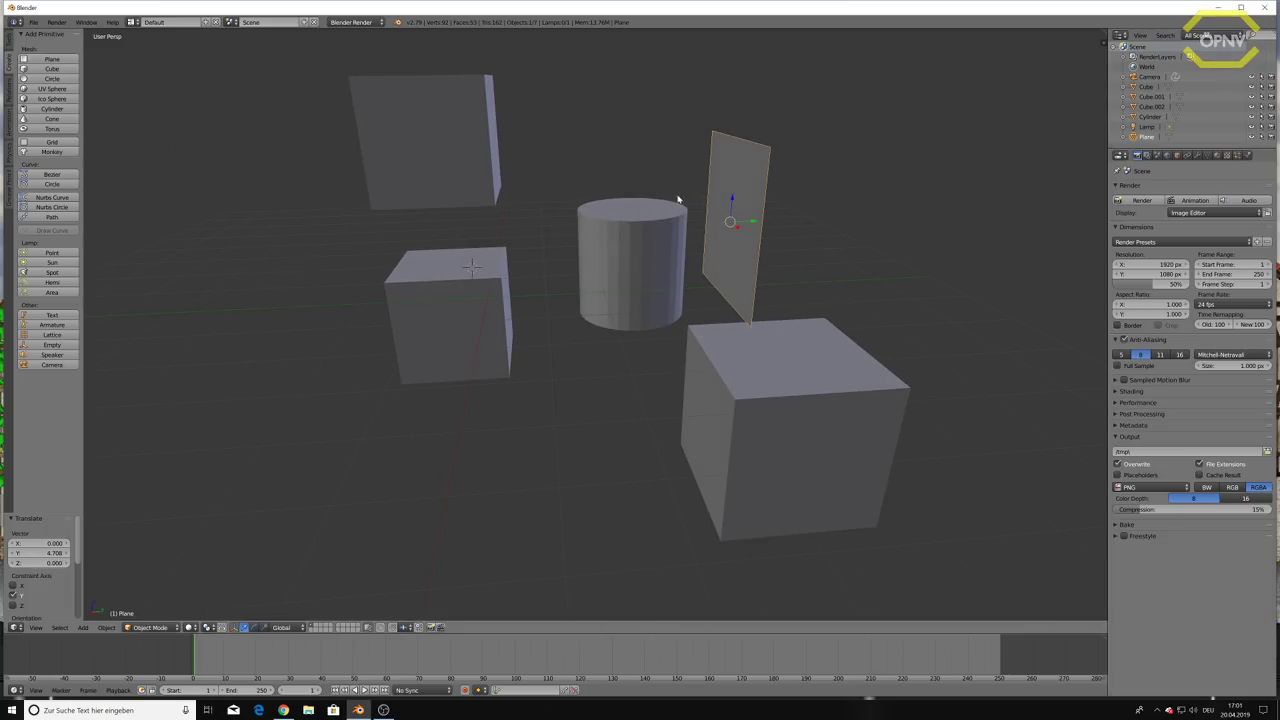
pyautogui.moveTo(870, 243)
pyautogui.mouseDown(button='middle')
pyautogui.moveTo(771, 240)
pyautogui.moveTo(811, 237)
pyautogui.mouseUp(button='middle')
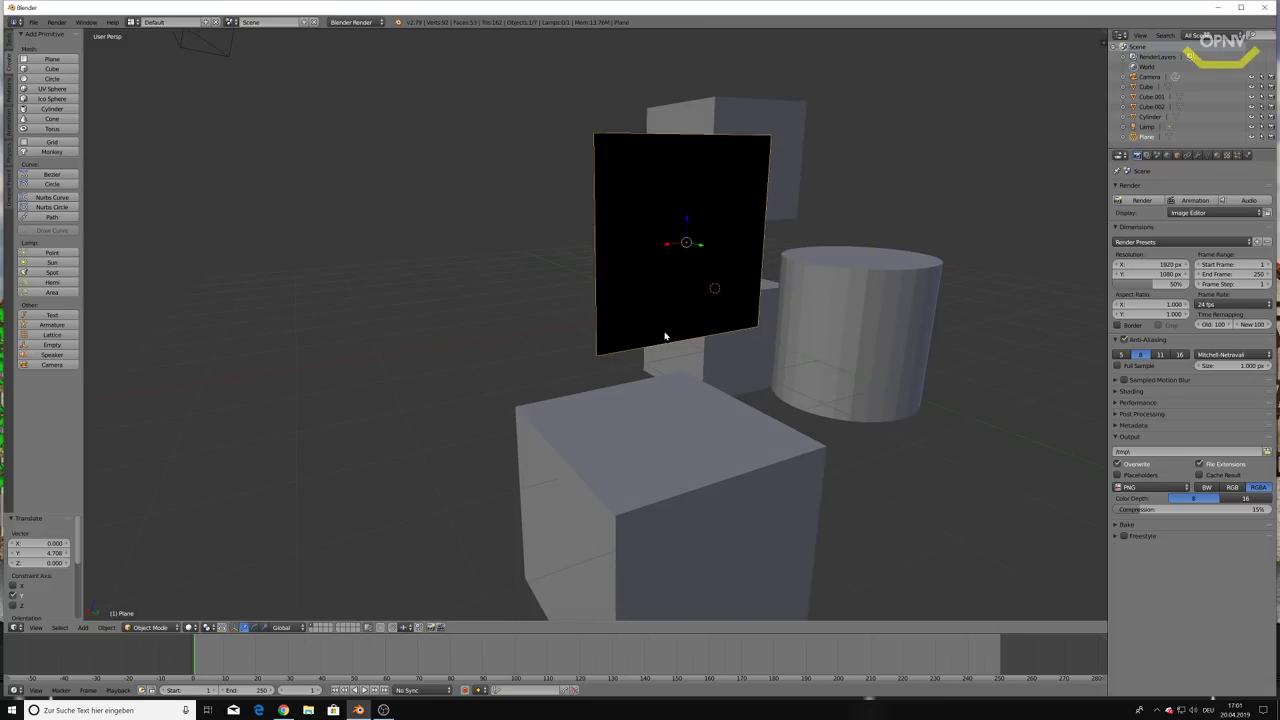
pyautogui.moveTo(797, 341)
pyautogui.mouseDown(button='middle')
pyautogui.moveTo(591, 329)
pyautogui.moveTo(684, 342)
pyautogui.mouseUp(button='middle')
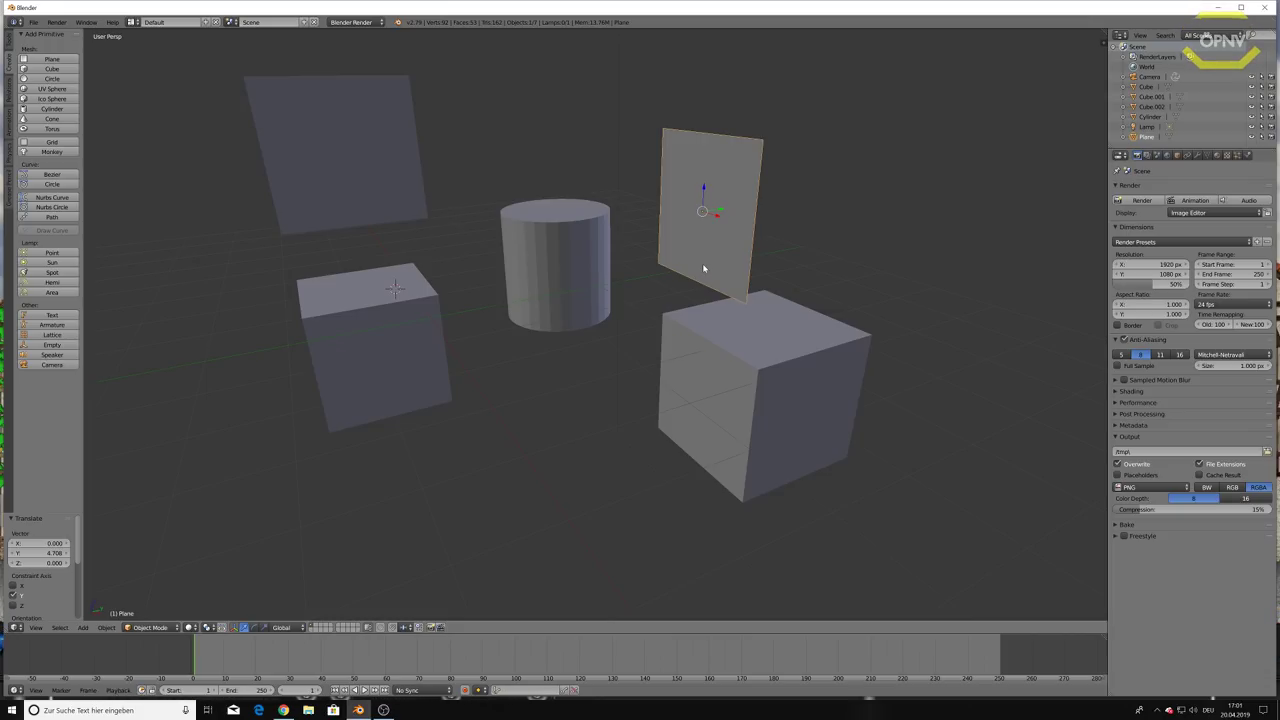
# Raise Cube.002 0.354 along Z and show its transform properties in the sidebar.
pyautogui.rightClick(737, 373)
pyautogui.press('g')
pyautogui.press('z')
pyautogui.click(789, 341)
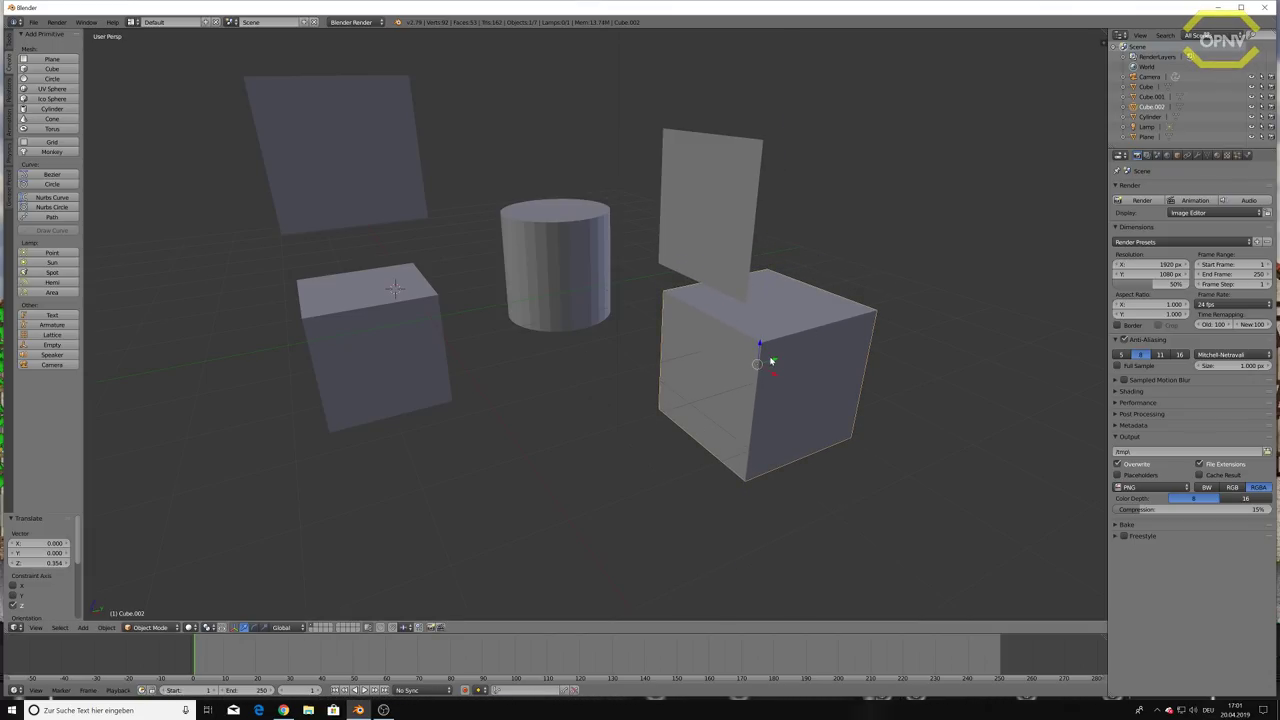
pyautogui.press('n')
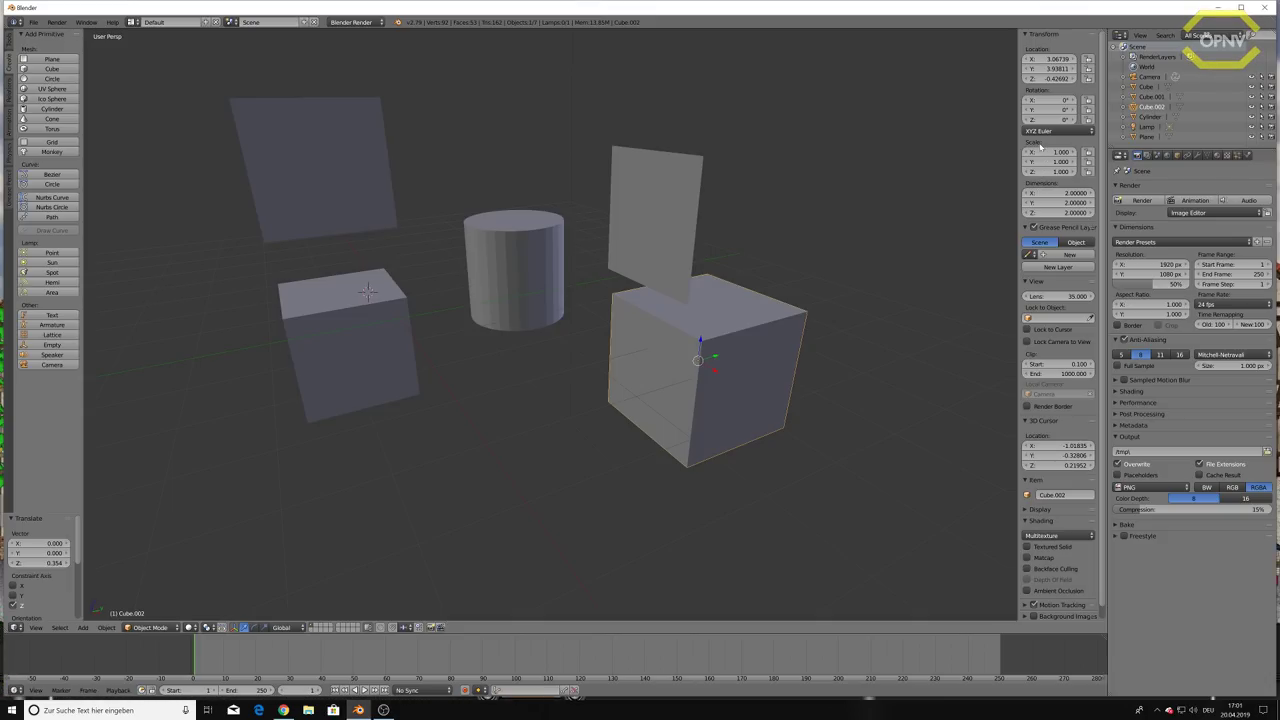
pyautogui.moveTo(1060, 109)
pyautogui.mouseDown()
pyautogui.moveTo(1010, 109)
pyautogui.moveTo(1060, 109)
pyautogui.mouseUp()
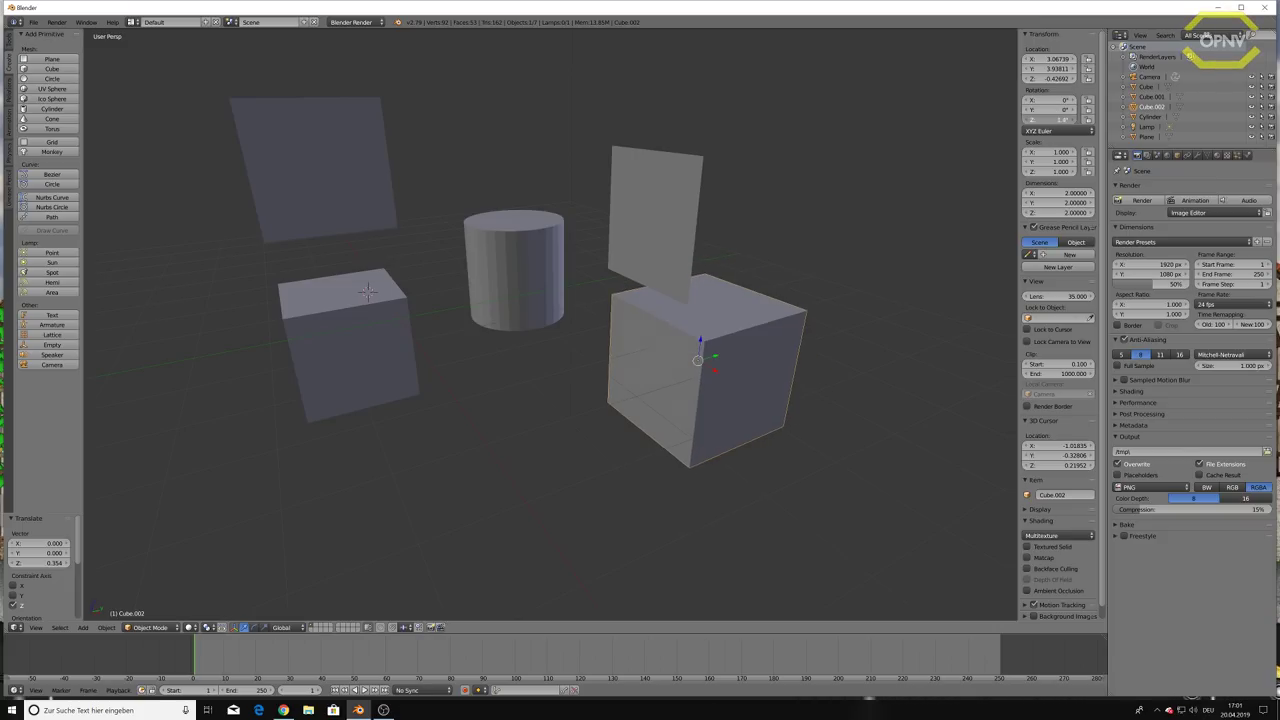
pyautogui.moveTo(1060, 119); pyautogui.dragTo(1076, 96)
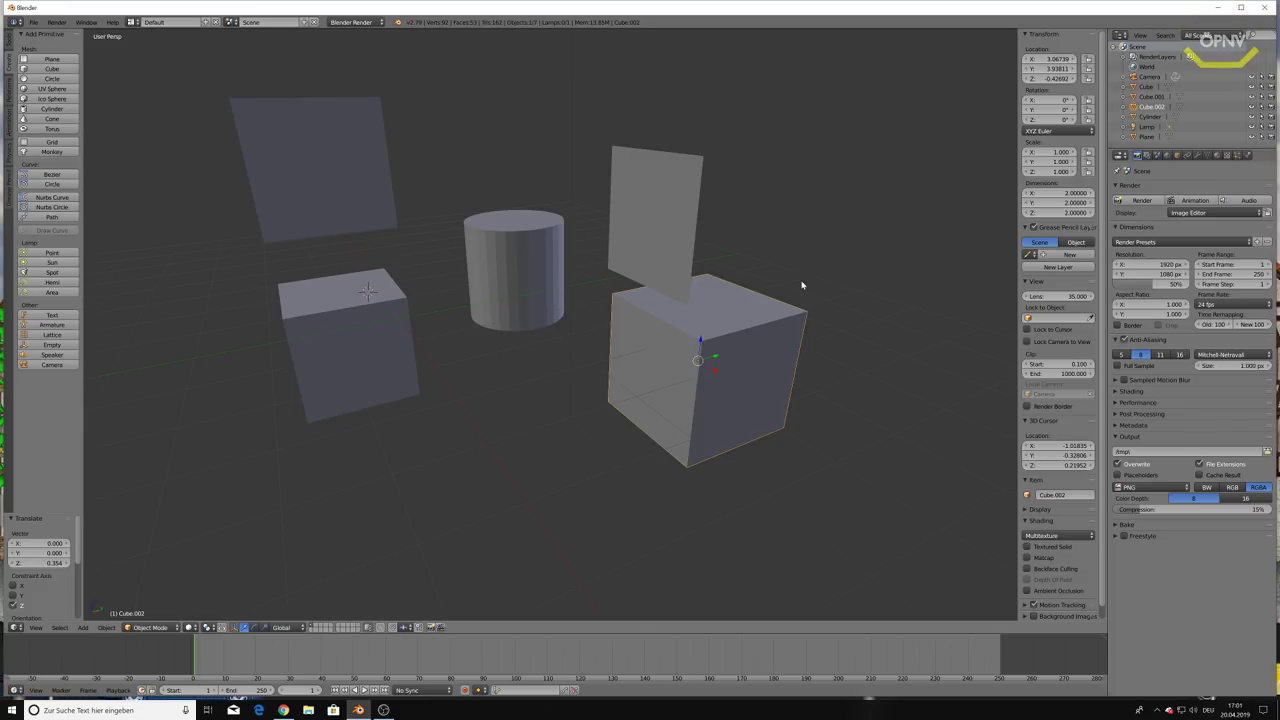
pyautogui.press('r')
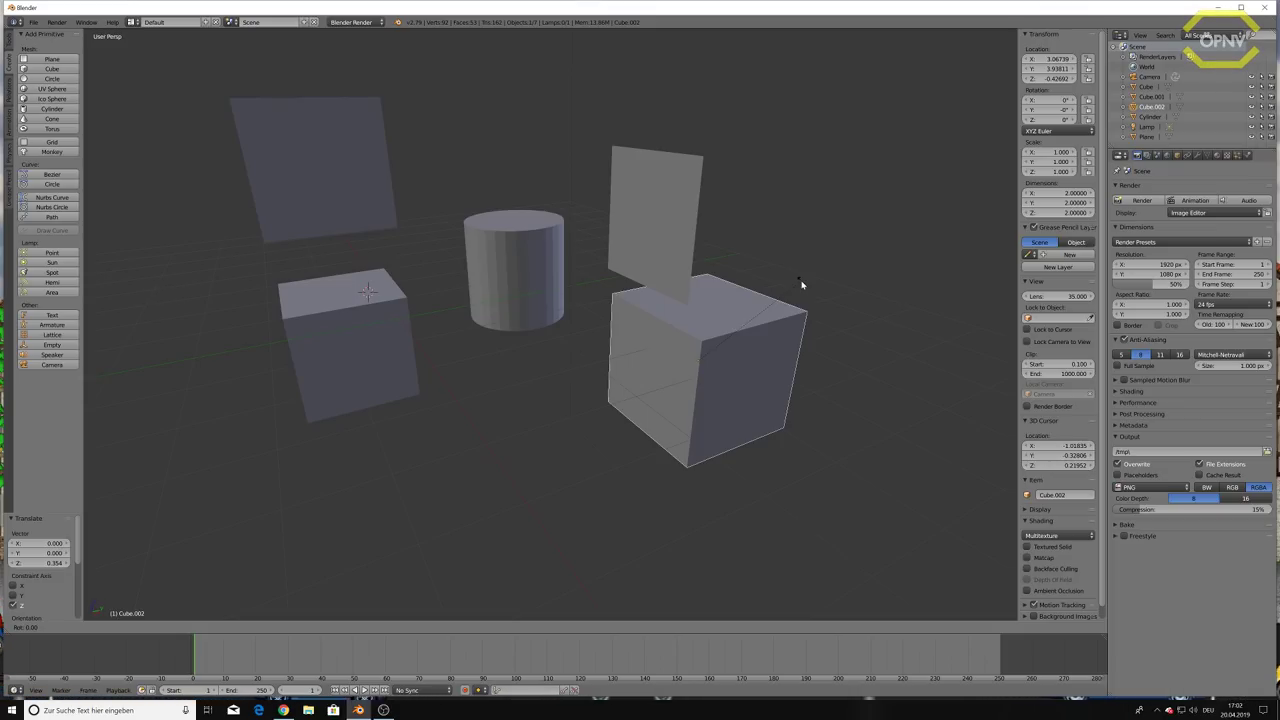
pyautogui.press('y')
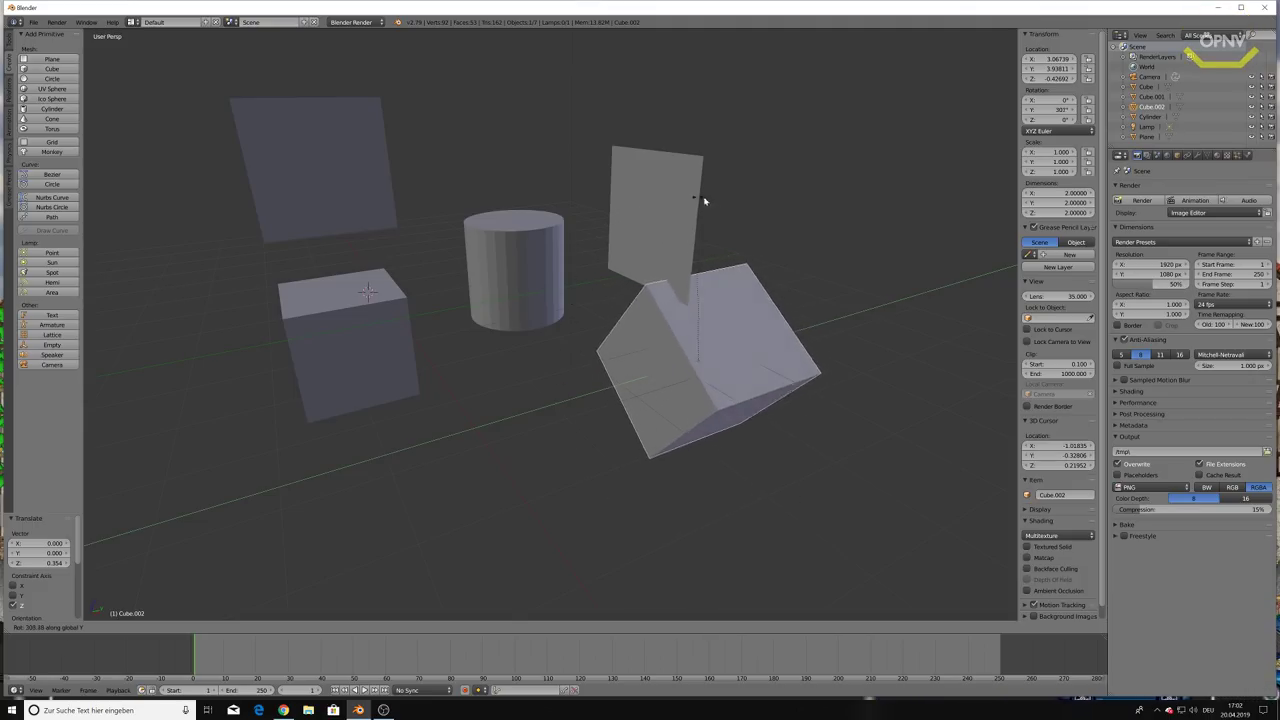
pyautogui.rightClick(819, 411)
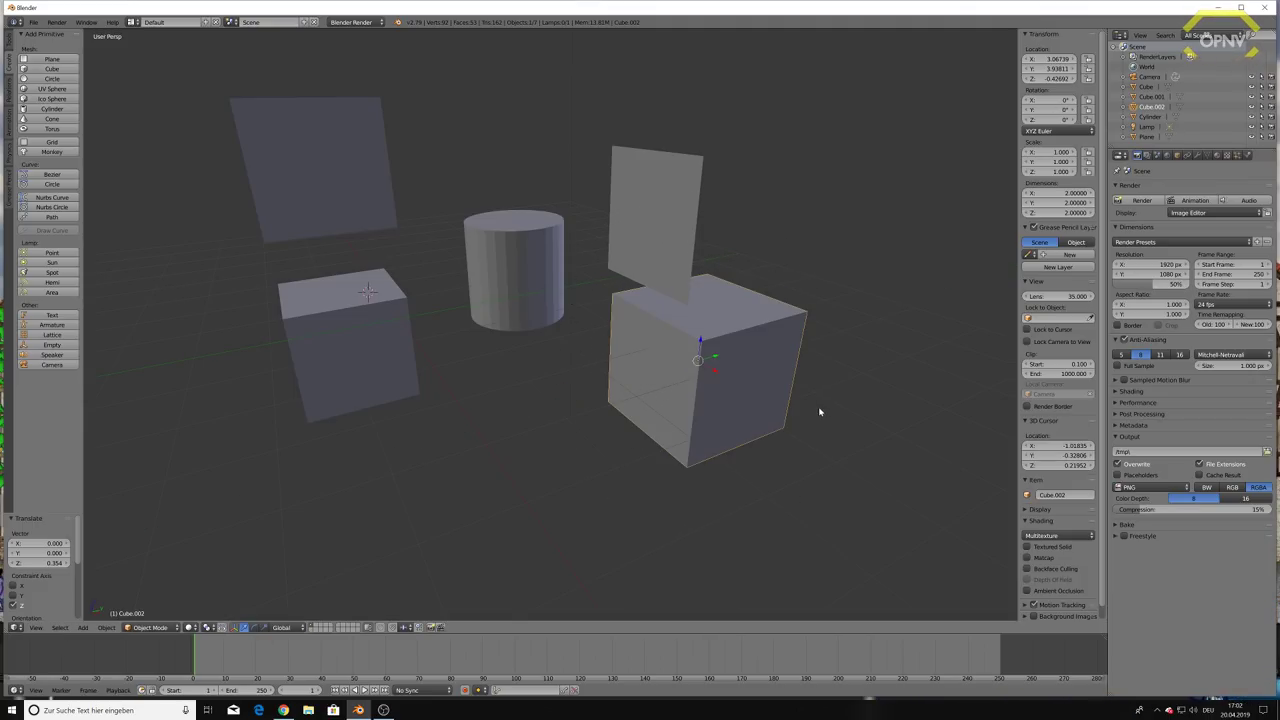
pyautogui.press('r')
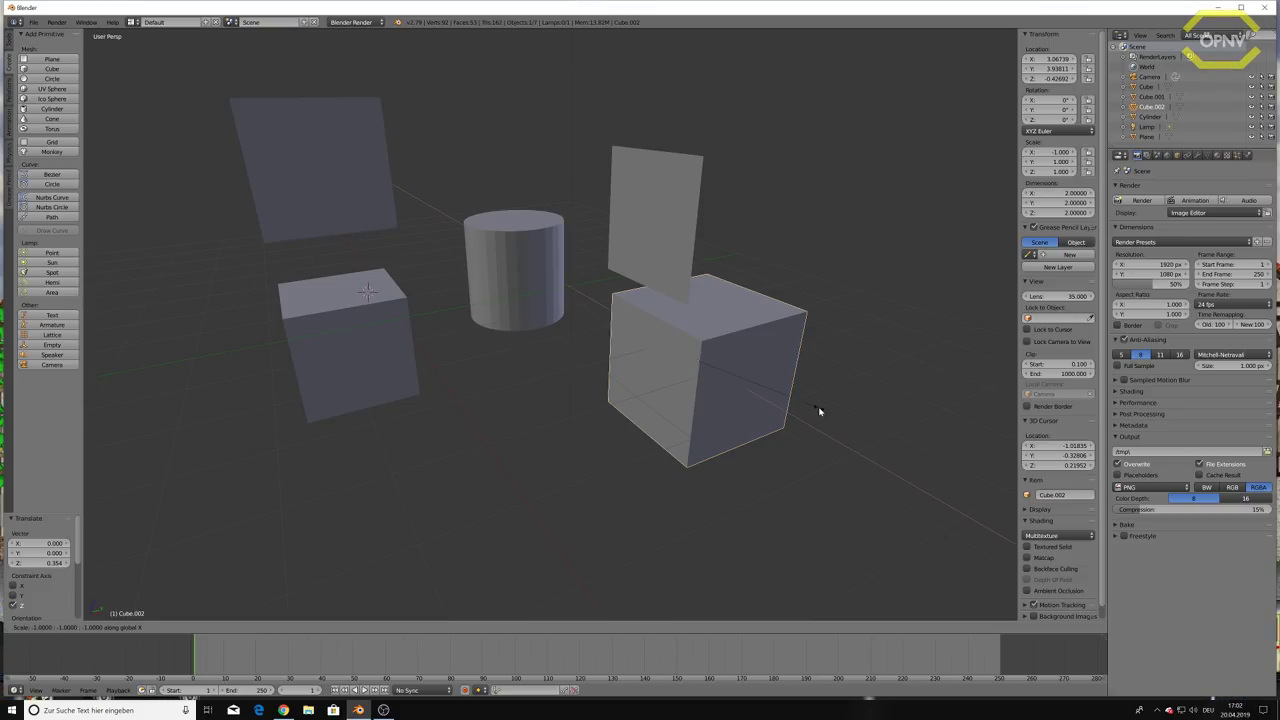
pyautogui.press('s')
pyautogui.press('x')
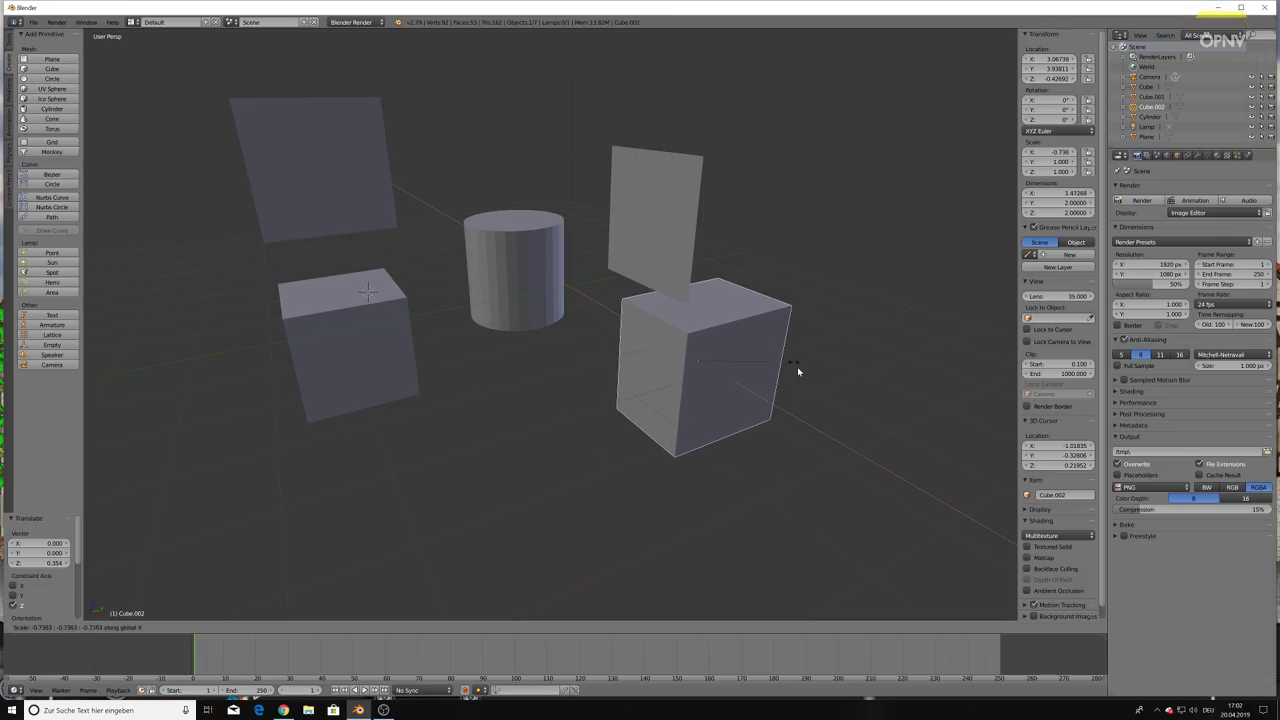
pyautogui.press('Escape')
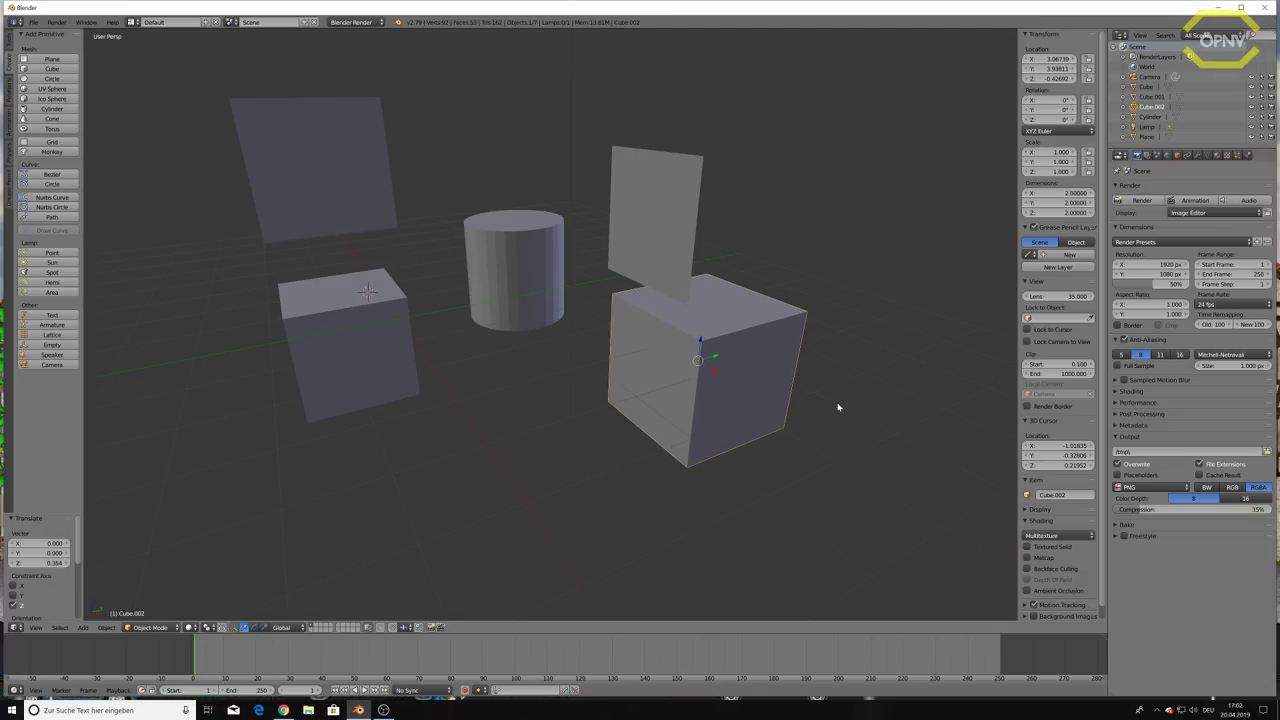
pyautogui.press('r')
pyautogui.press('x')
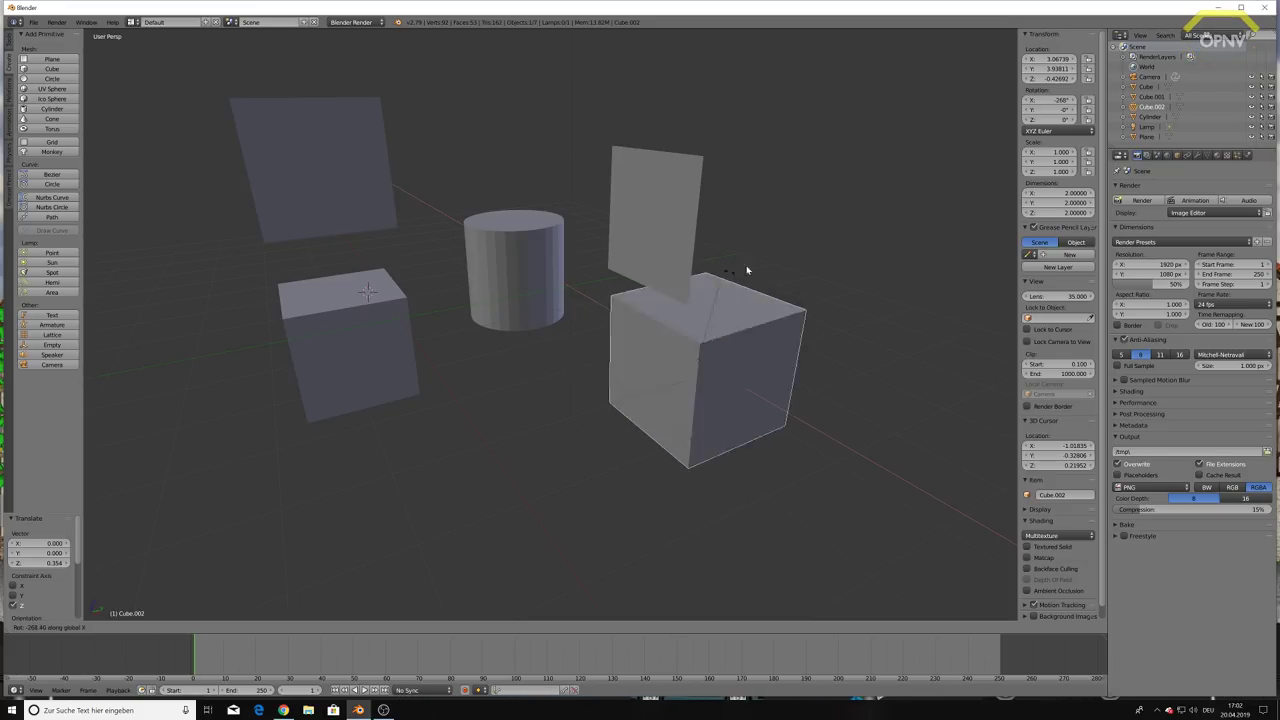
pyautogui.press('Escape')
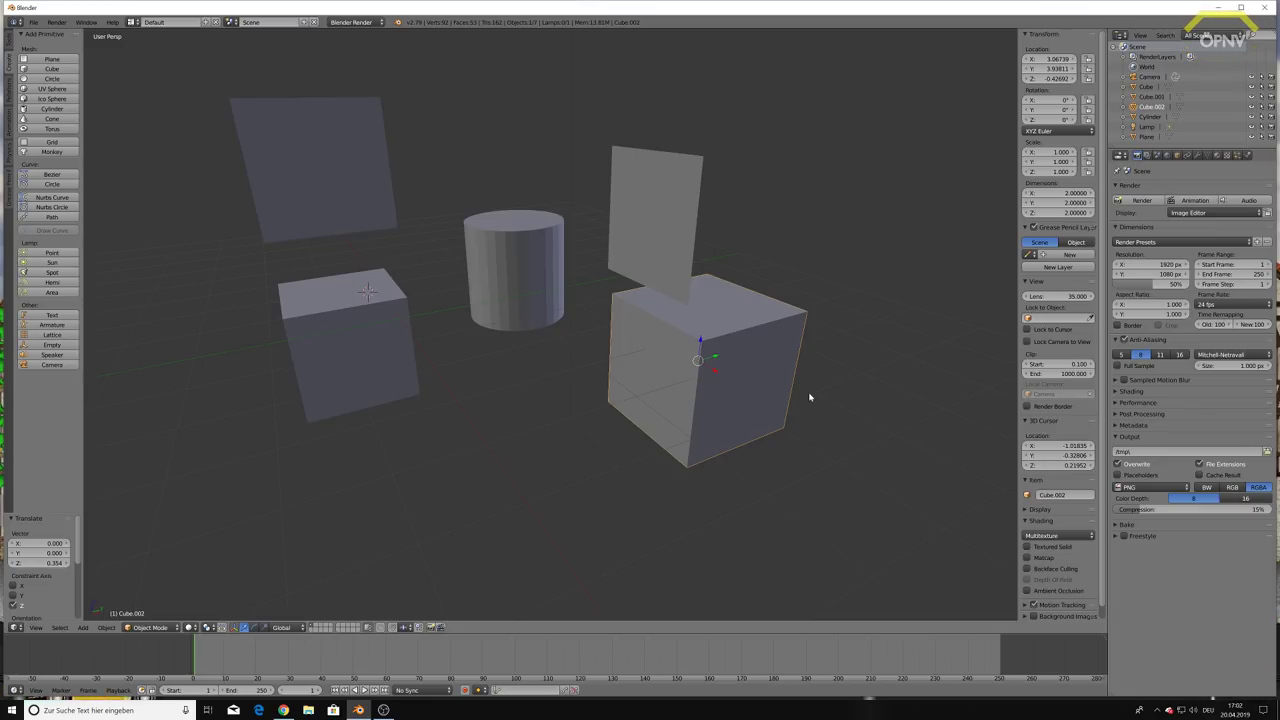
pyautogui.press('s')
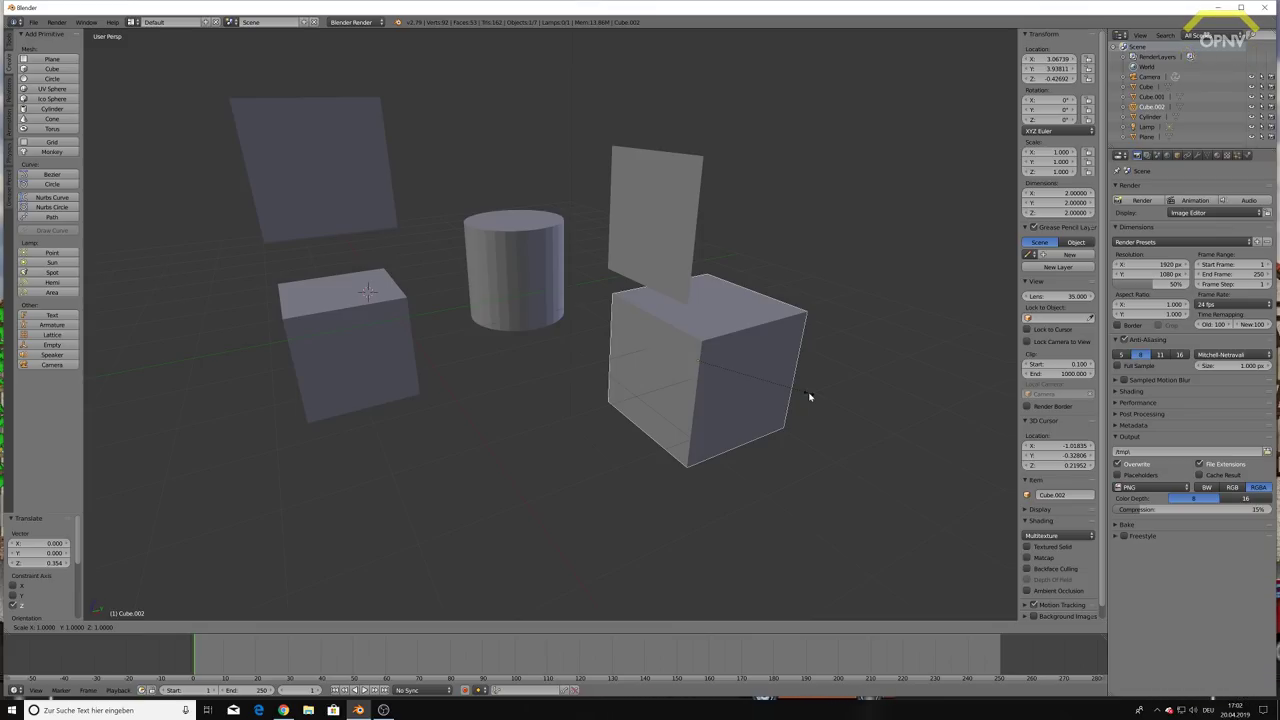
# Flatten Cube.002 along X into a thin slab with X scale 0.009.
pyautogui.press('x')
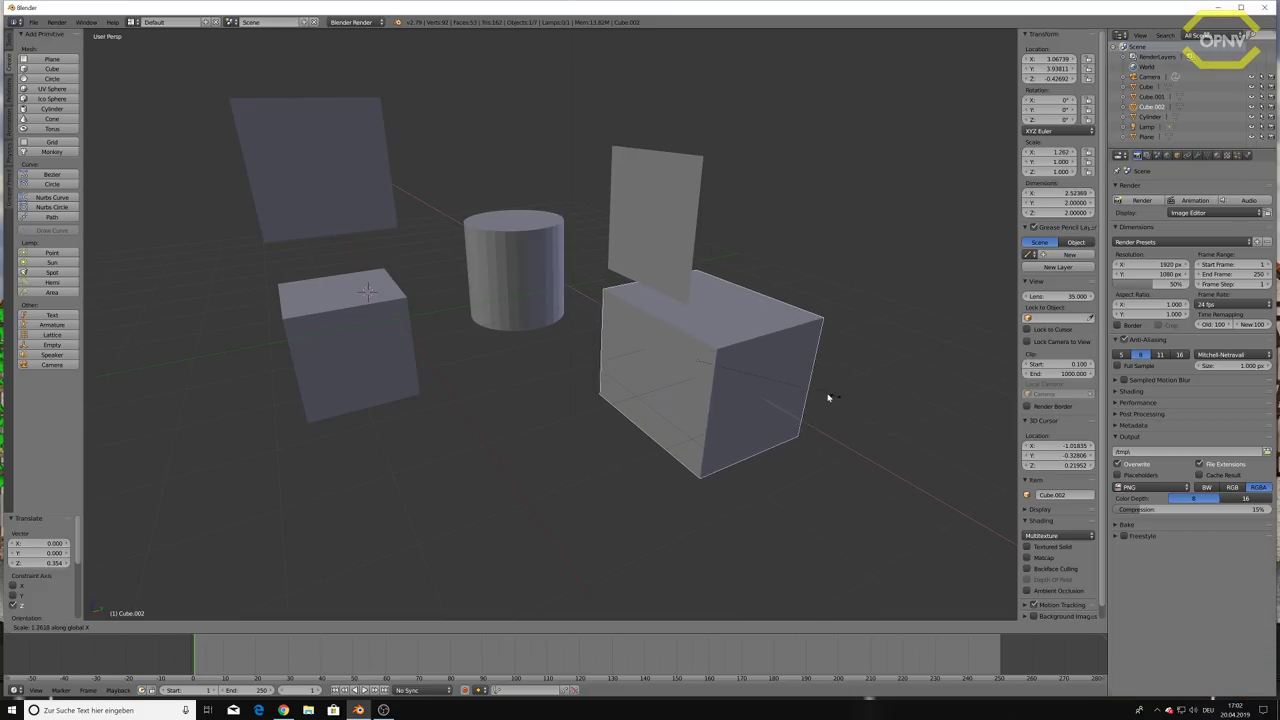
pyautogui.click(703, 364)
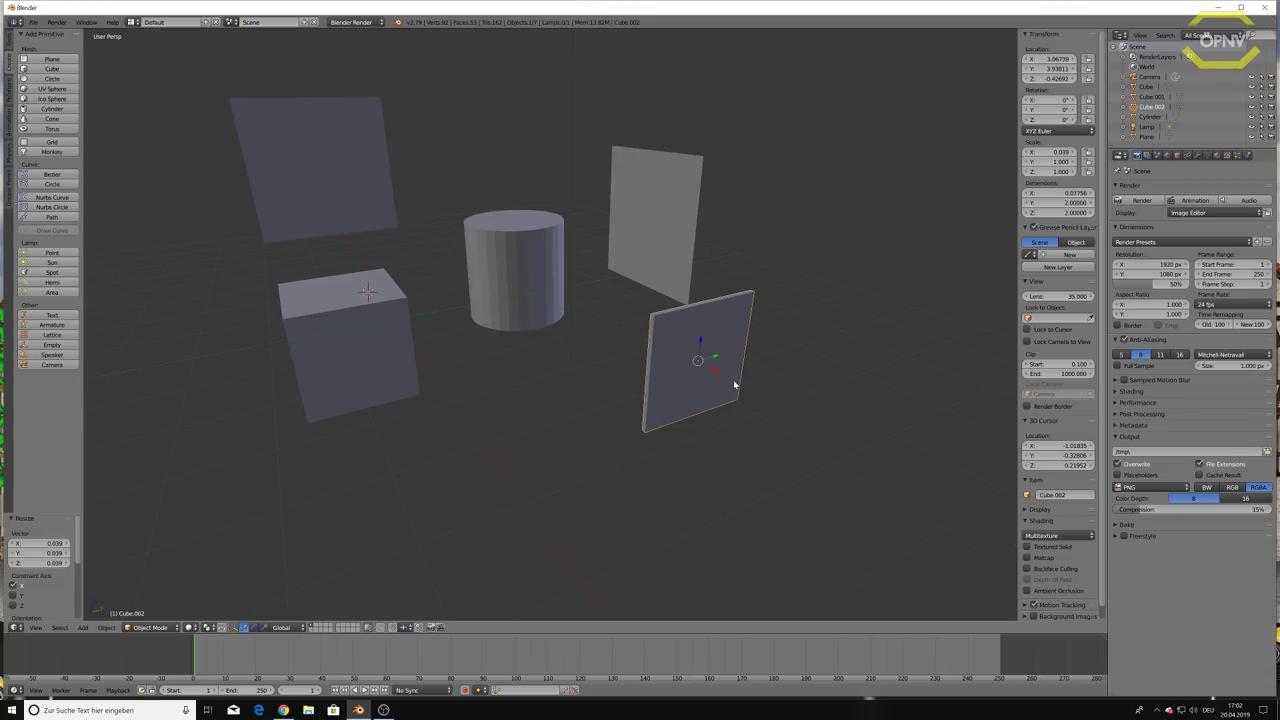
pyautogui.moveTo(734, 380)
pyautogui.mouseDown(button='middle')
pyautogui.moveTo(743, 389)
pyautogui.moveTo(771, 363)
pyautogui.moveTo(700, 383)
pyautogui.moveTo(759, 370)
pyautogui.mouseUp(button='middle')
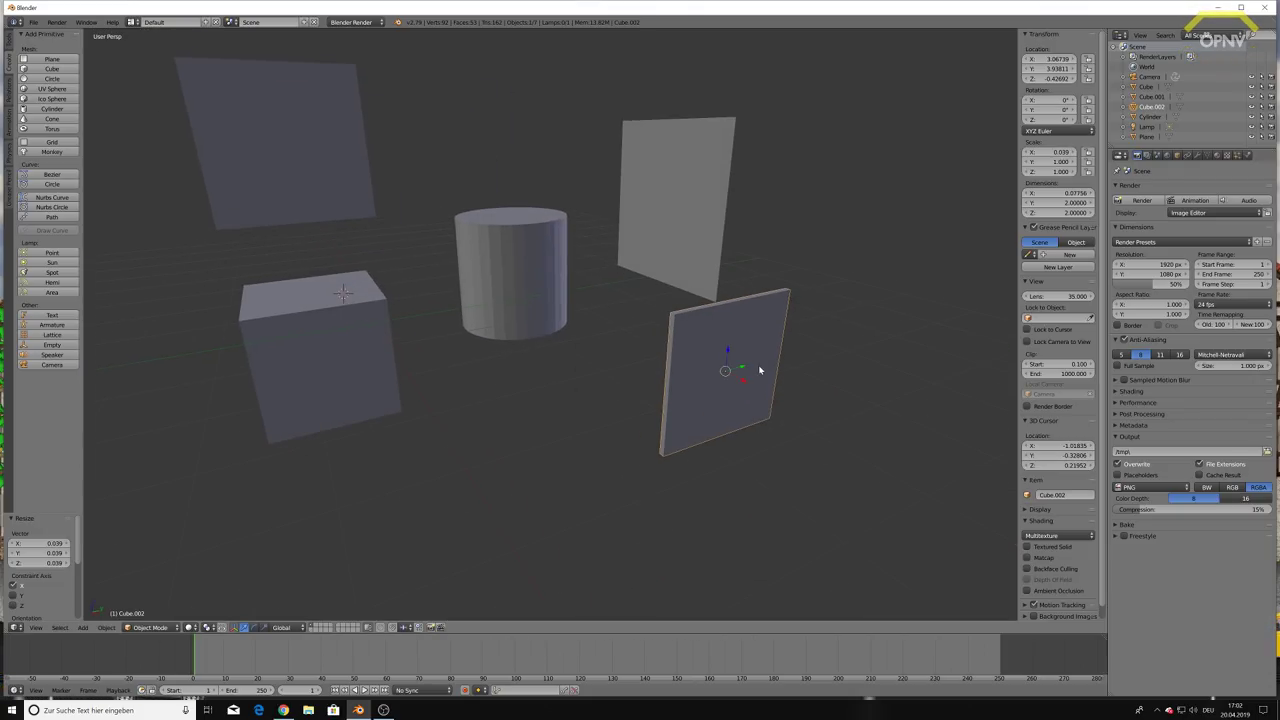
pyautogui.press('s')
pyautogui.press('x')
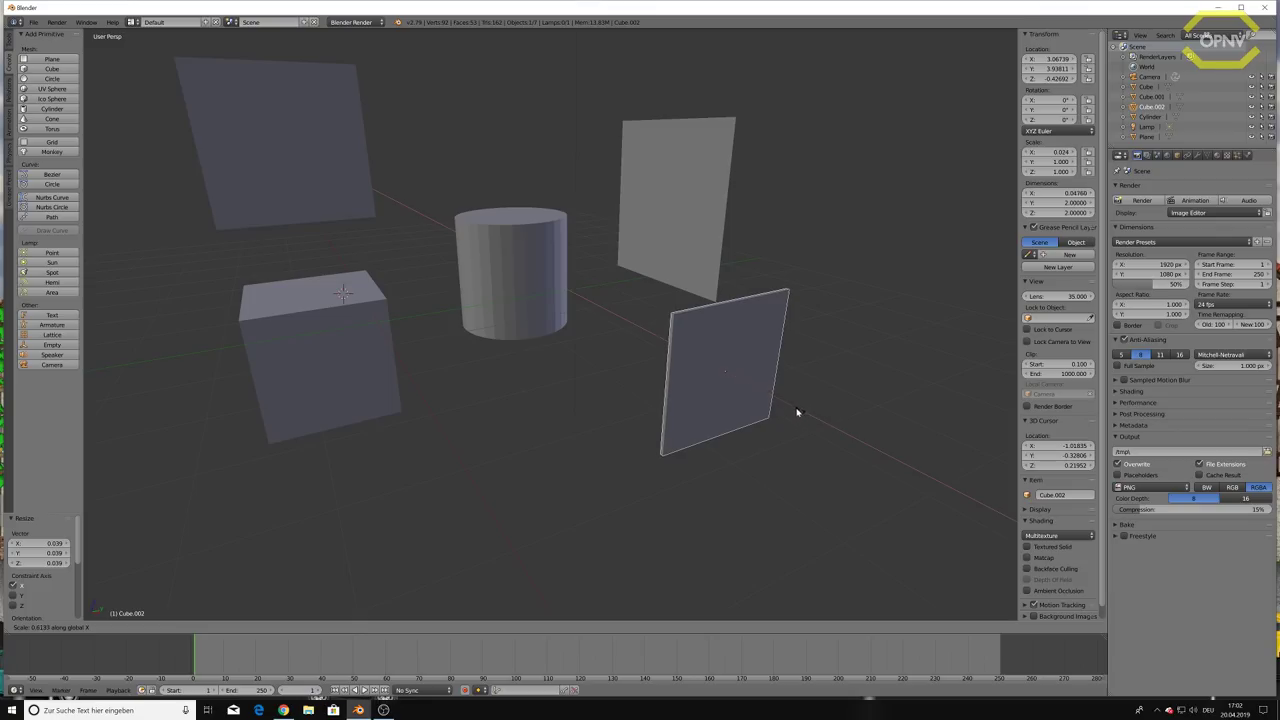
pyautogui.click(752, 391)
# Move the slab up to Z 1.728 and along Y to 0.455.
pyautogui.scroll(5, 694, 366)
pyautogui.moveTo(694, 366); pyautogui.dragTo(666, 366, button='middle')
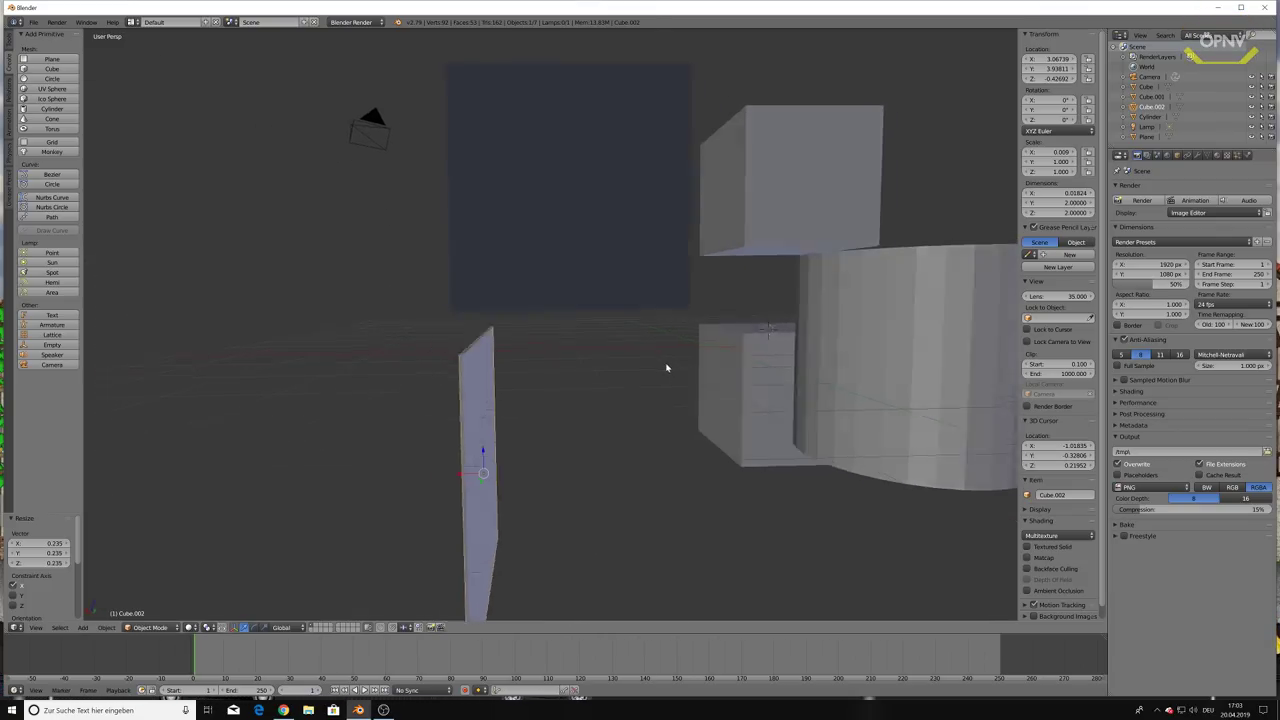
pyautogui.scroll(-5, 769, 365)
pyautogui.moveTo(769, 365)
pyautogui.mouseDown(button='middle')
pyautogui.moveTo(829, 360)
pyautogui.moveTo(666, 363)
pyautogui.moveTo(786, 377)
pyautogui.moveTo(743, 366)
pyautogui.moveTo(703, 220)
pyautogui.mouseUp(button='middle')
pyautogui.scroll(4, 726, 323)
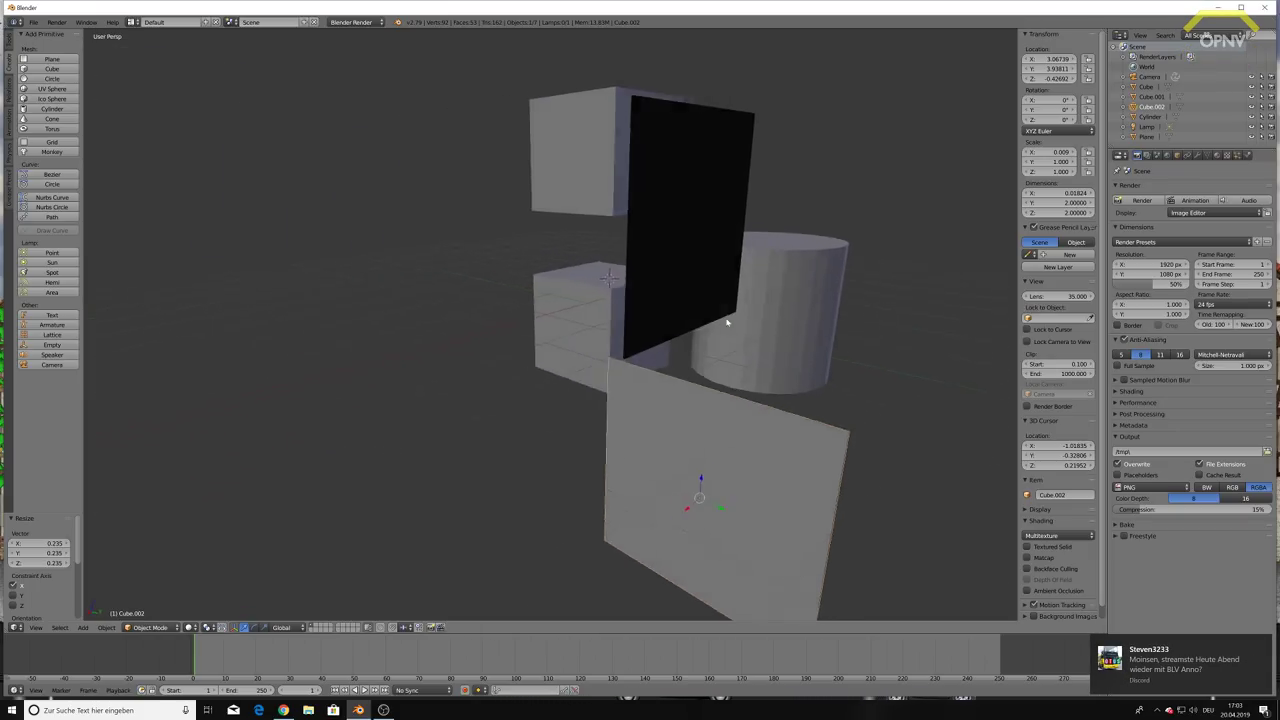
pyautogui.moveTo(680, 31)
pyautogui.mouseDown(button='middle')
pyautogui.moveTo(580, 237)
pyautogui.moveTo(691, 143)
pyautogui.mouseUp(button='middle')
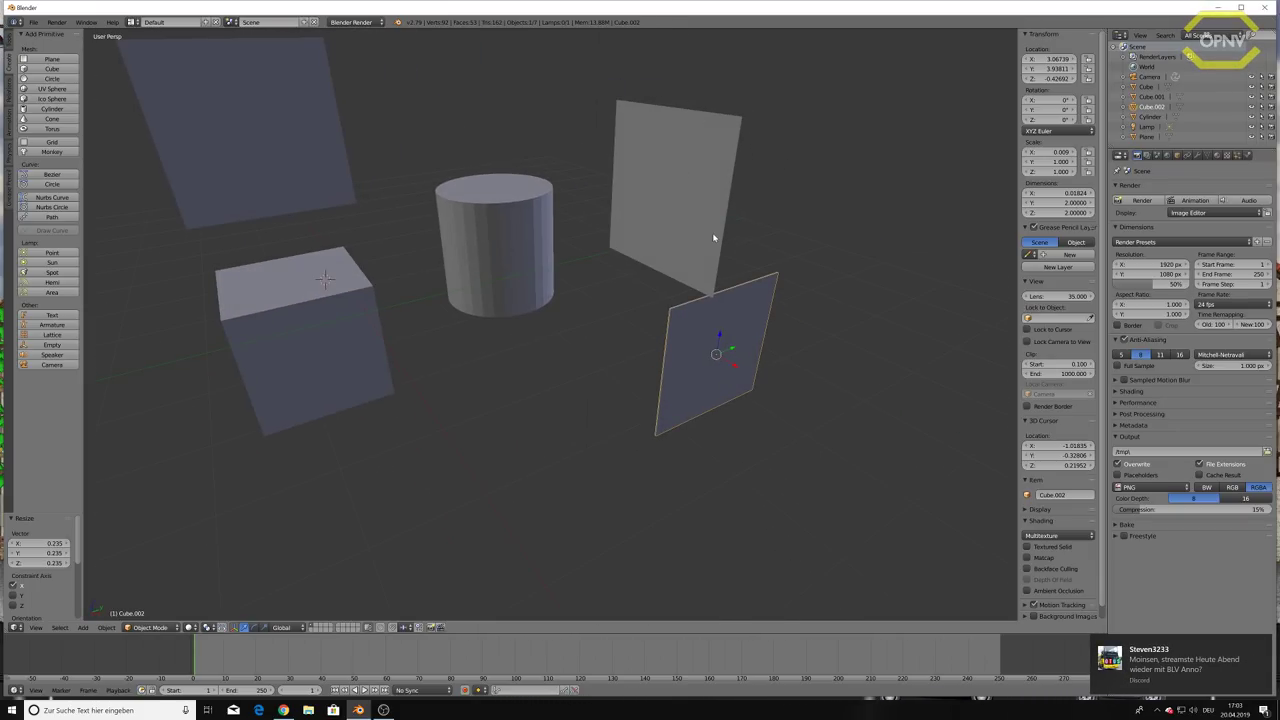
pyautogui.moveTo(720, 217)
pyautogui.mouseDown(button='middle')
pyautogui.moveTo(646, 203)
pyautogui.moveTo(746, 246)
pyautogui.moveTo(891, 189)
pyautogui.moveTo(723, 206)
pyautogui.moveTo(784, 359)
pyautogui.mouseUp(button='middle')
pyautogui.scroll(3, 848, 201)
pyautogui.scroll(-3, 891, 189)
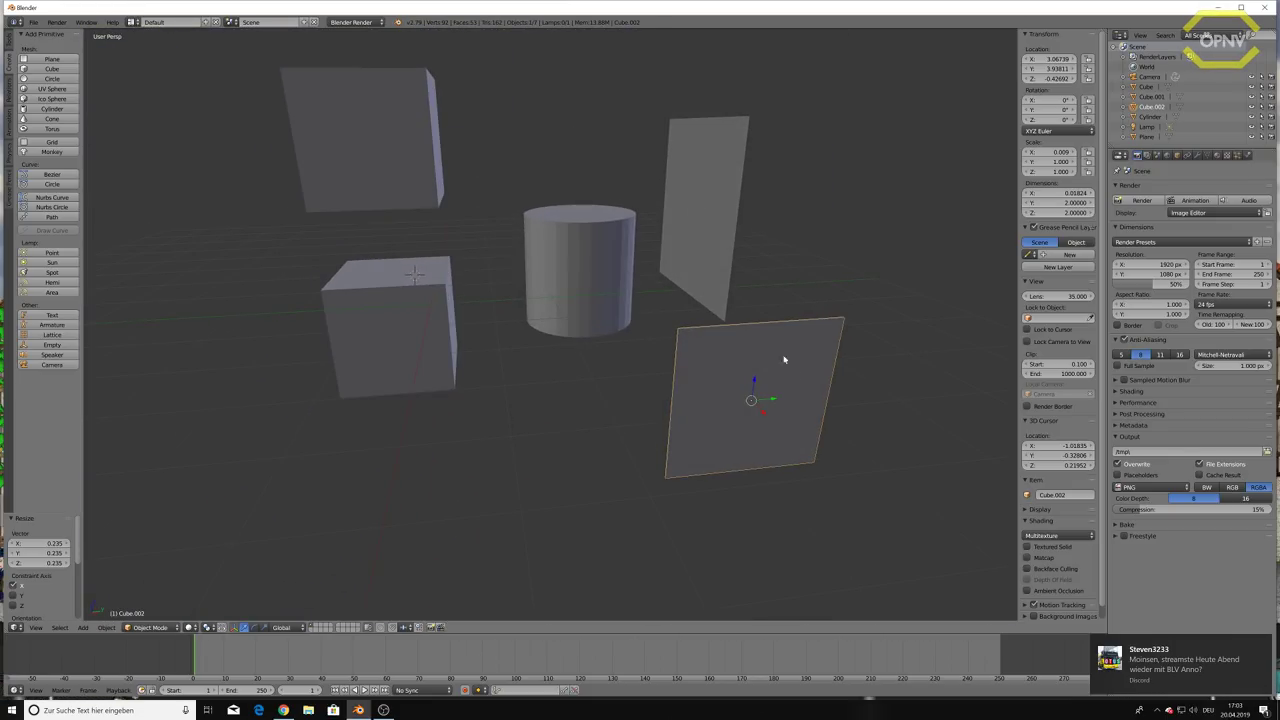
pyautogui.moveTo(755, 381)
pyautogui.mouseDown()
pyautogui.moveTo(789, 215)
pyautogui.moveTo(457, 229)
pyautogui.mouseUp()
pyautogui.moveTo(457, 229); pyautogui.dragTo(651, 318, button='middle')
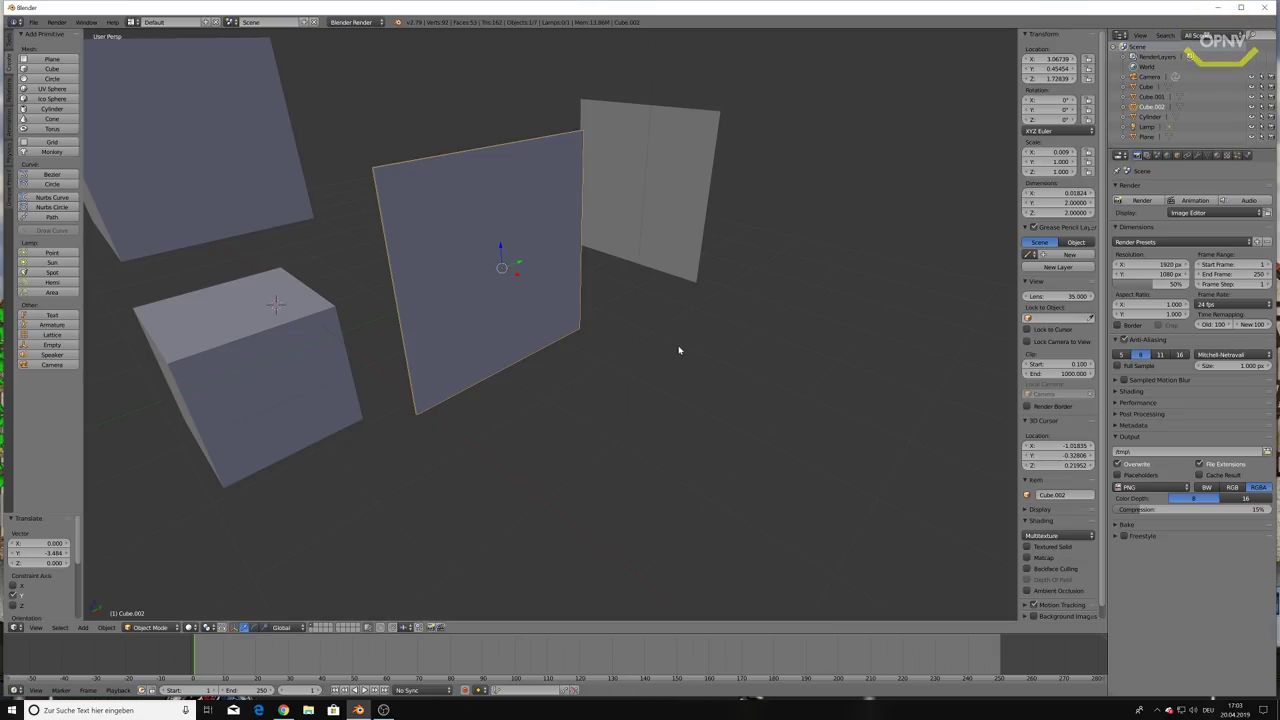
# Scale the slab down along Z into a low strip in front of the cylinder.
pyautogui.press('s')
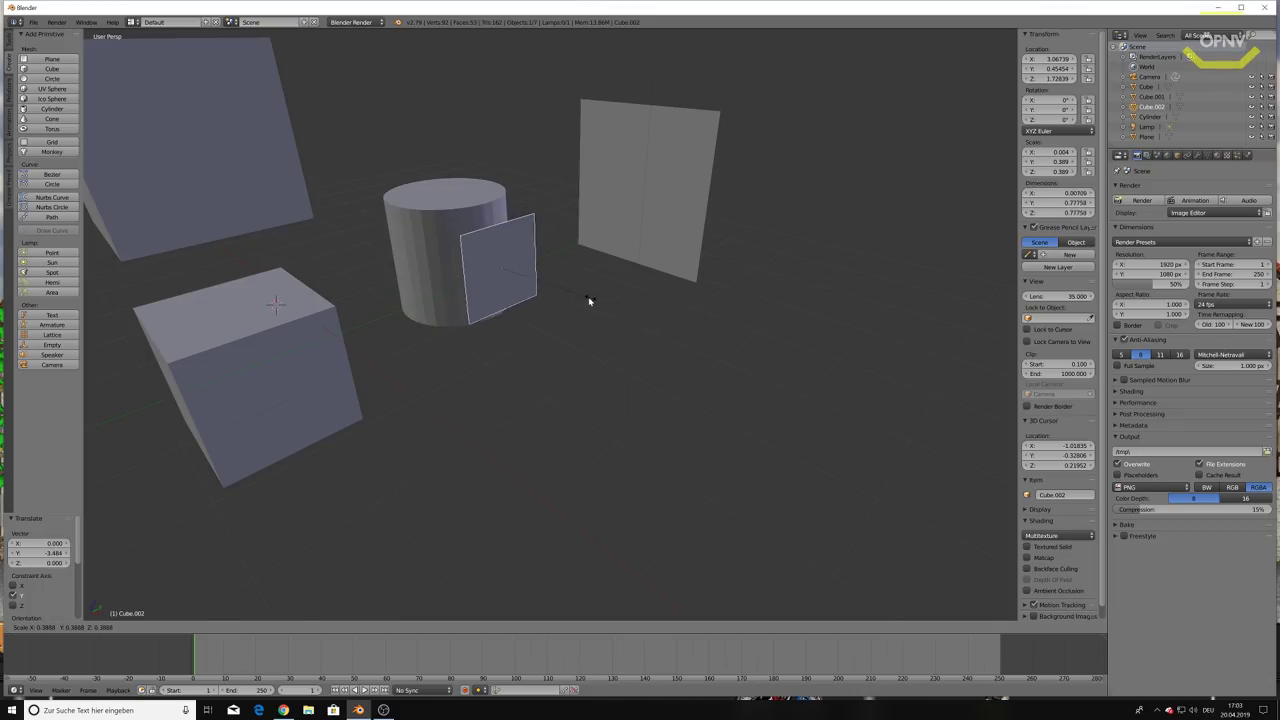
pyautogui.press('Escape')
pyautogui.press('s')
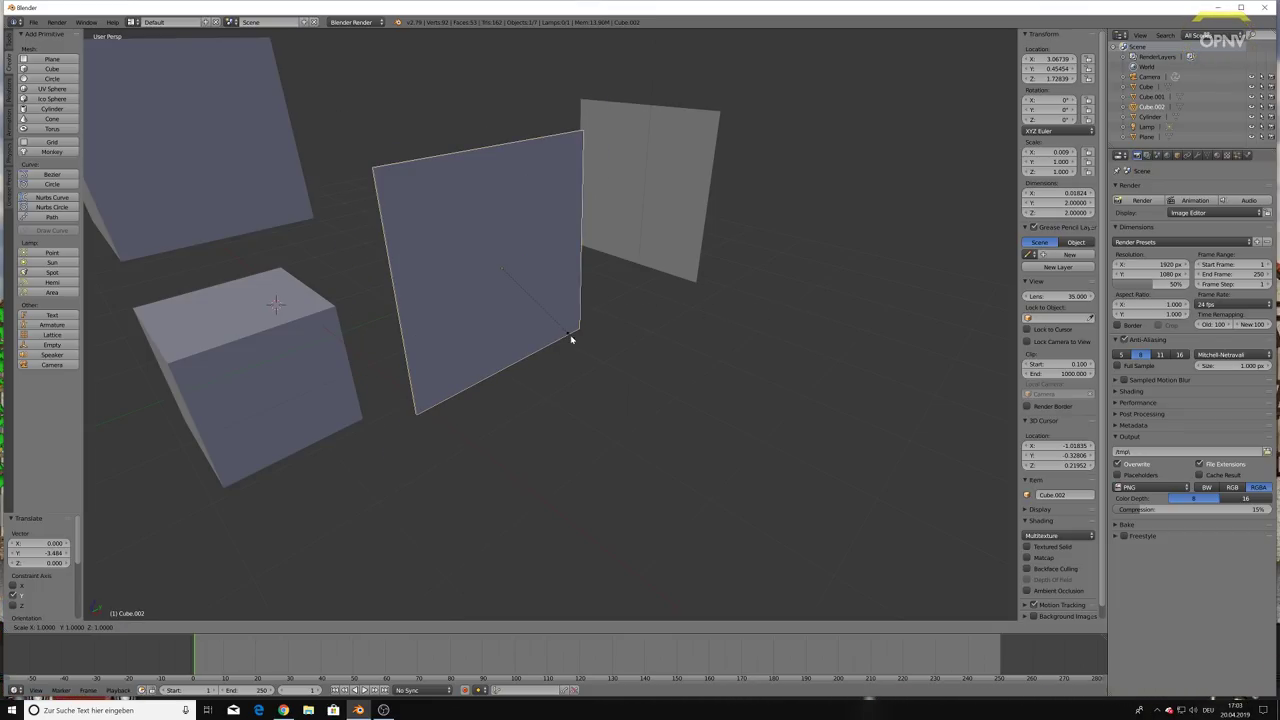
pyautogui.press('z')
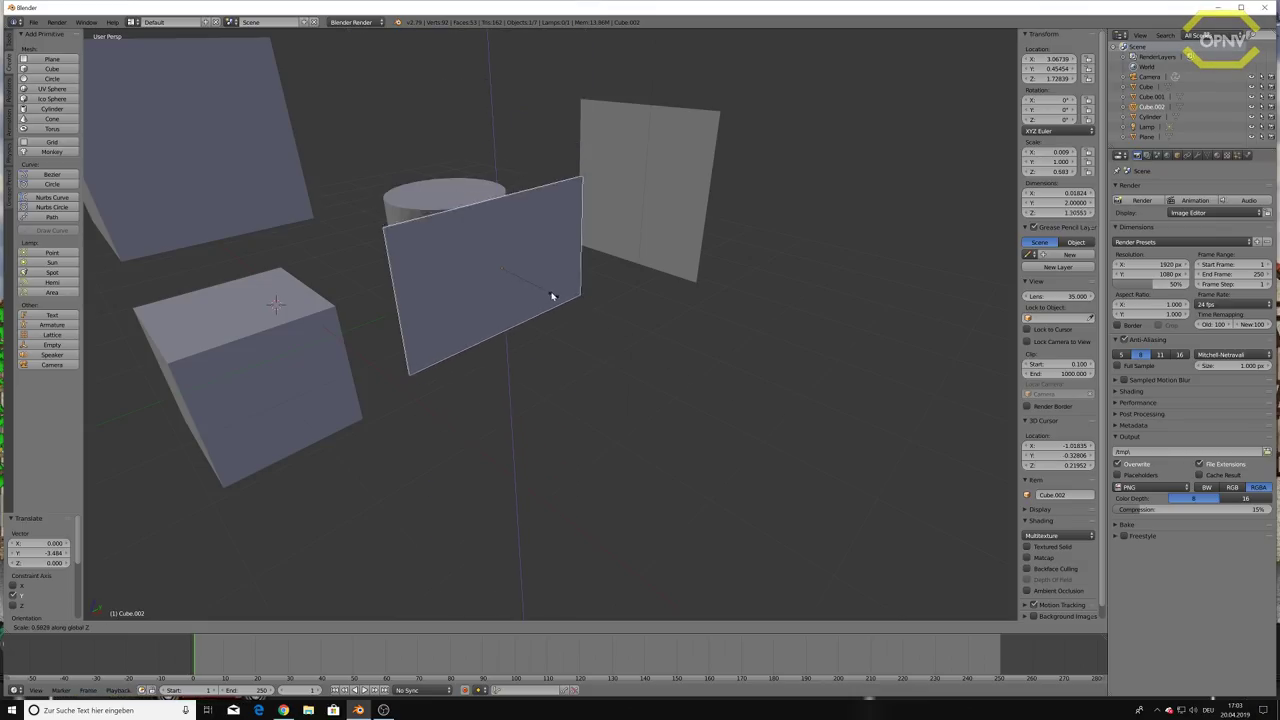
pyautogui.press('Escape')
pyautogui.moveTo(605, 379); pyautogui.dragTo(620, 378, button='middle')
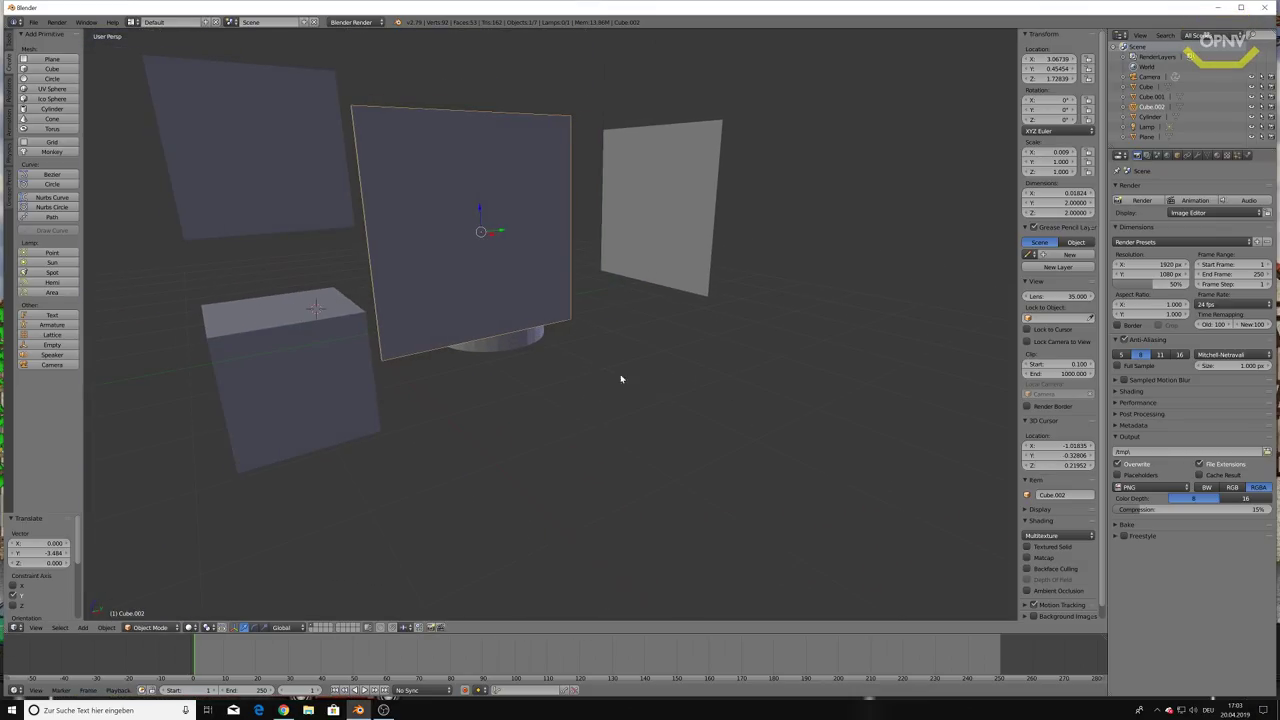
pyautogui.press('s')
pyautogui.press('z')
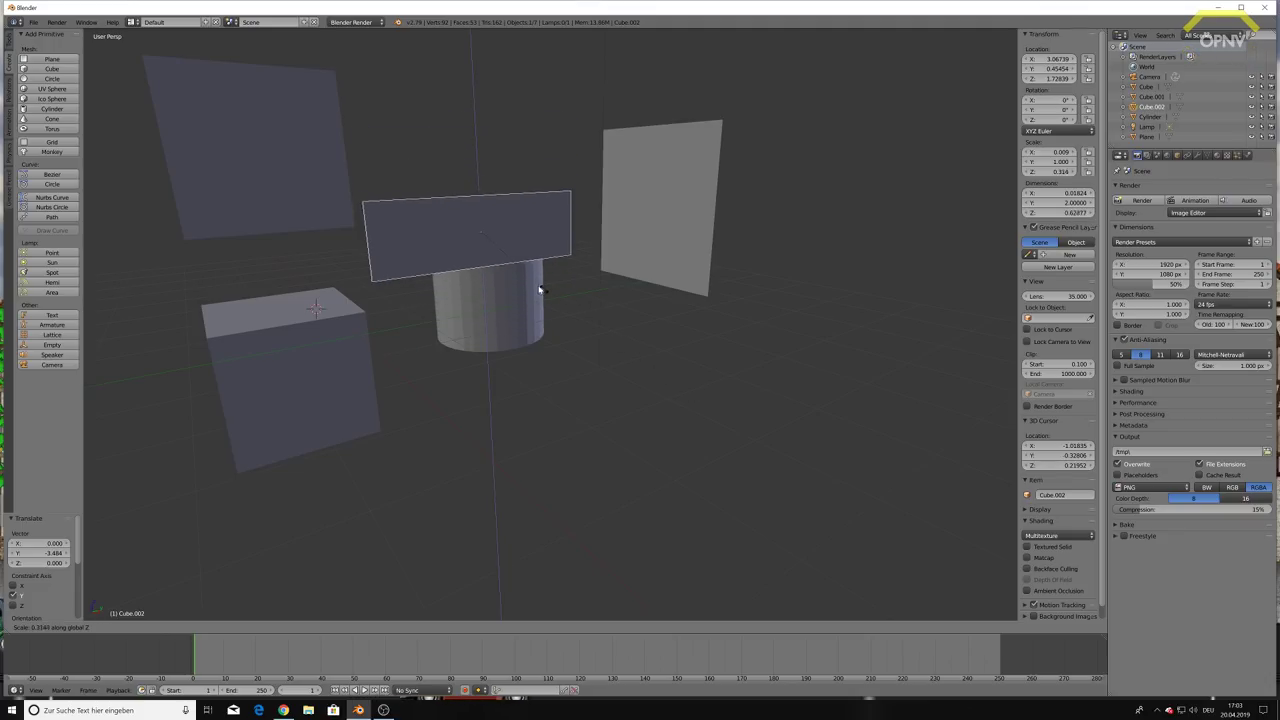
pyautogui.click(586, 306)
# Select the cylinder, raise it along Z, and cancel a scale so it keeps its full size.
pyautogui.moveTo(586, 306); pyautogui.dragTo(563, 288, button='middle')
pyautogui.rightClick(472, 212)
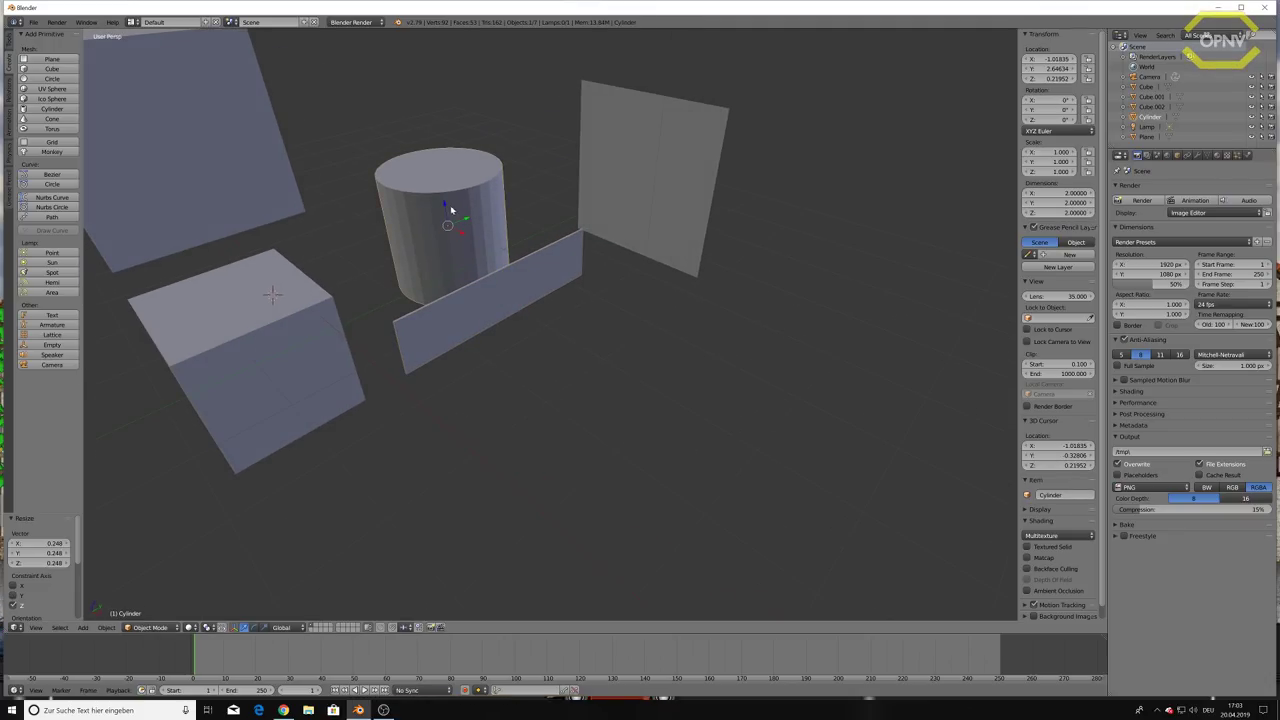
pyautogui.moveTo(451, 210); pyautogui.dragTo(449, 134)
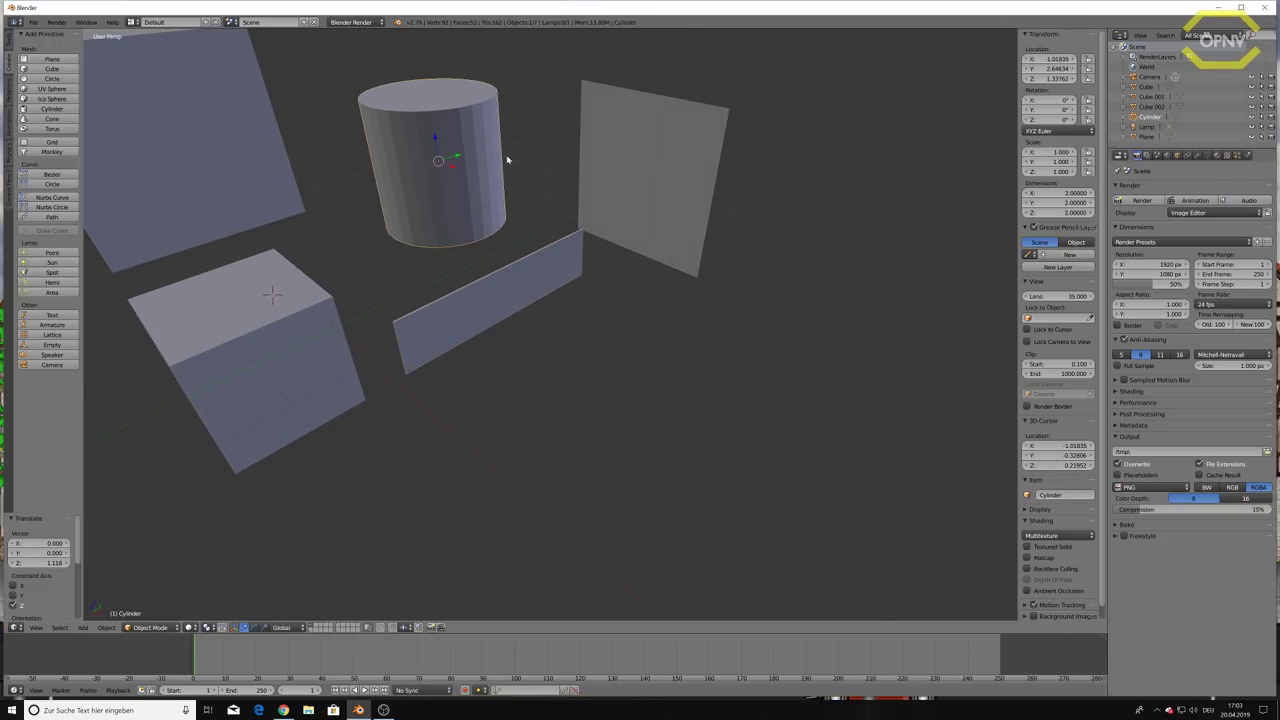
pyautogui.press('s')
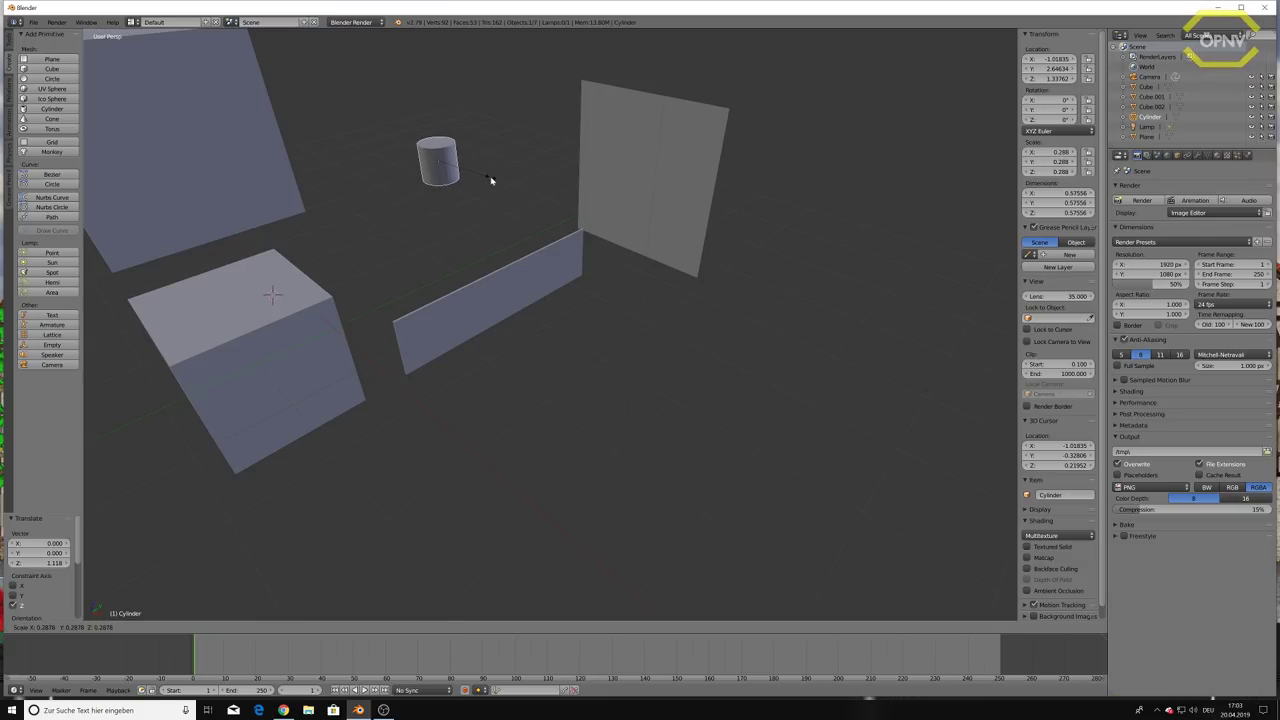
pyautogui.press('Escape')
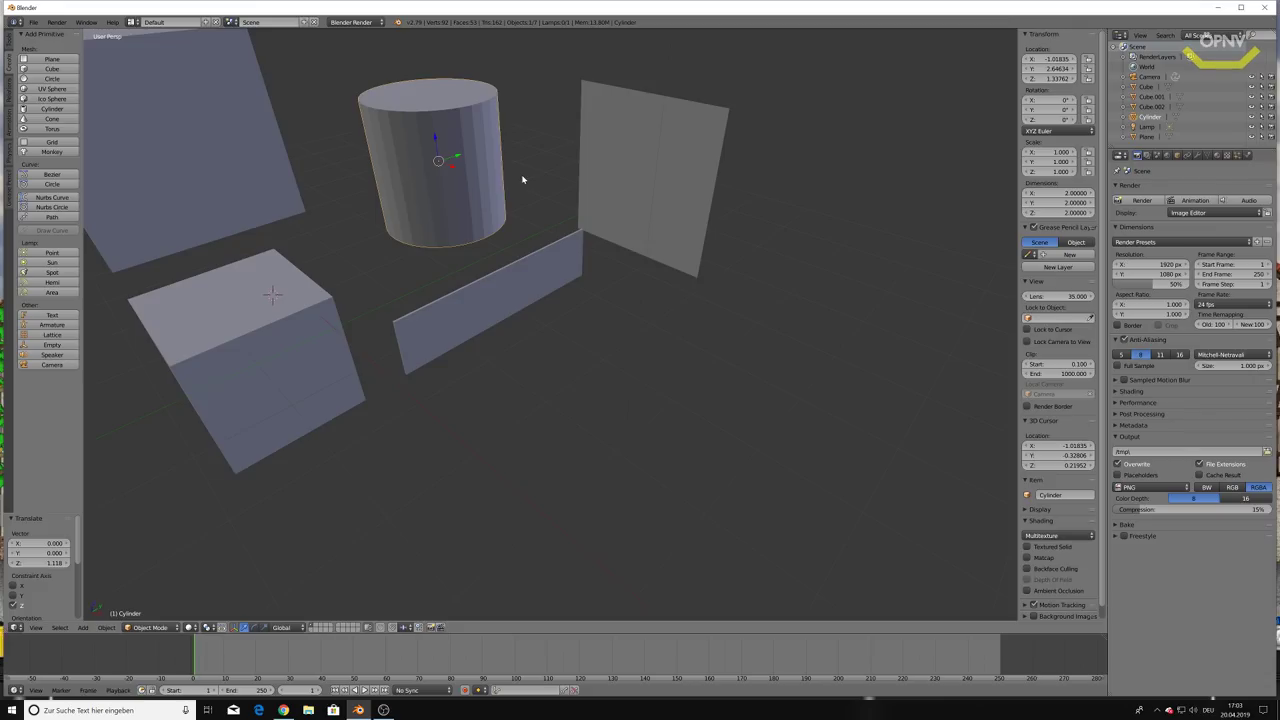
# Try 90° rotations on the cylinder, then undo so it stands upright again.
pyautogui.write('r')
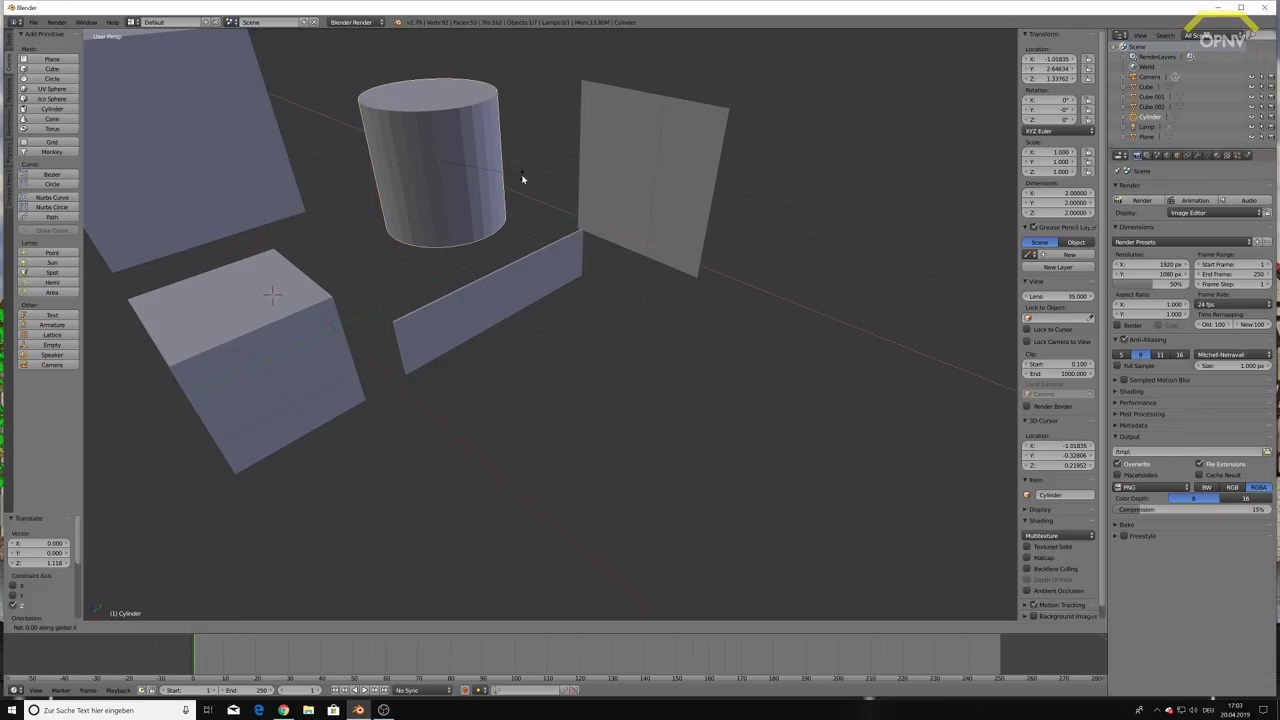
pyautogui.write('90')
pyautogui.press('Return')
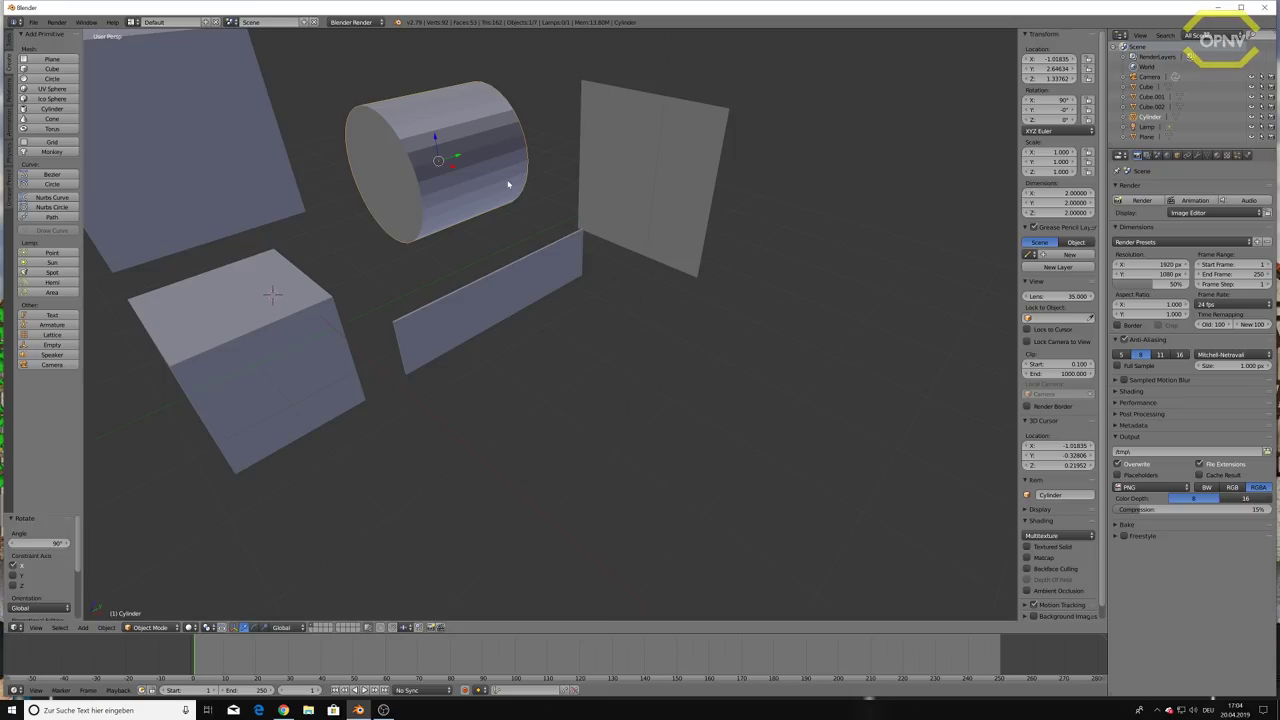
pyautogui.press('r')
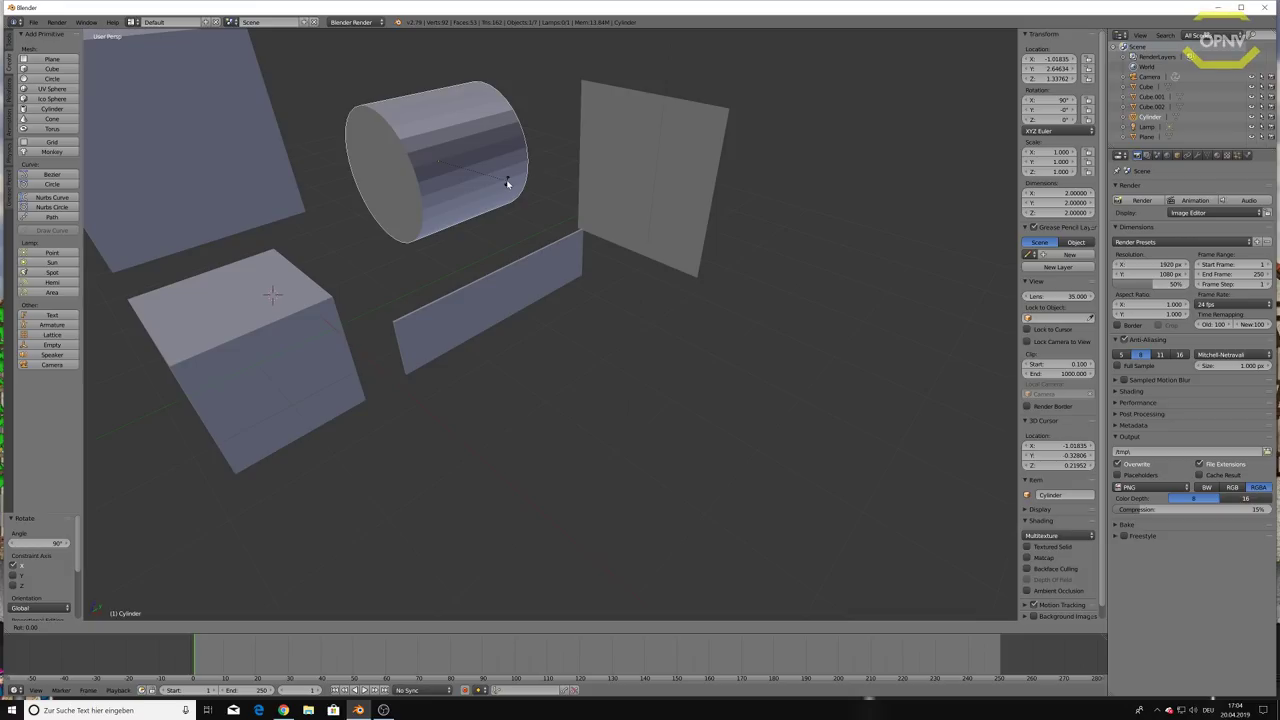
pyautogui.press('Escape')
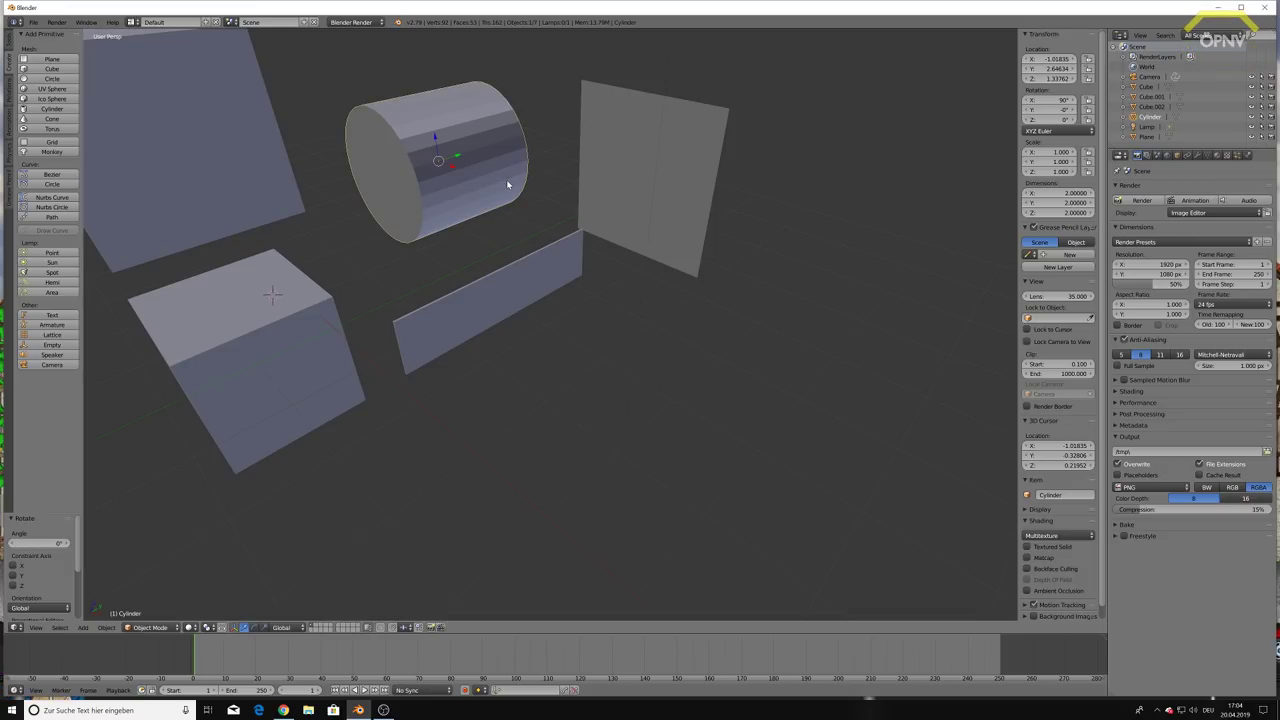
pyautogui.press('r')
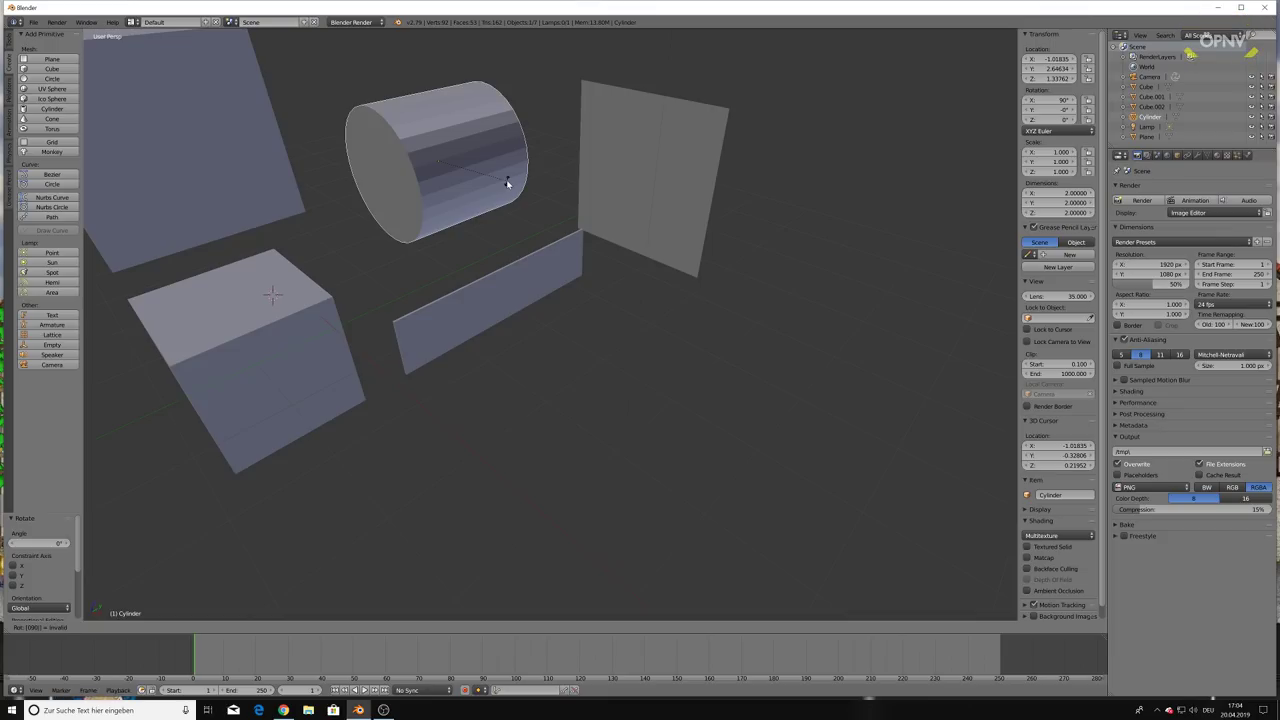
pyautogui.press('Escape')
pyautogui.press('r')
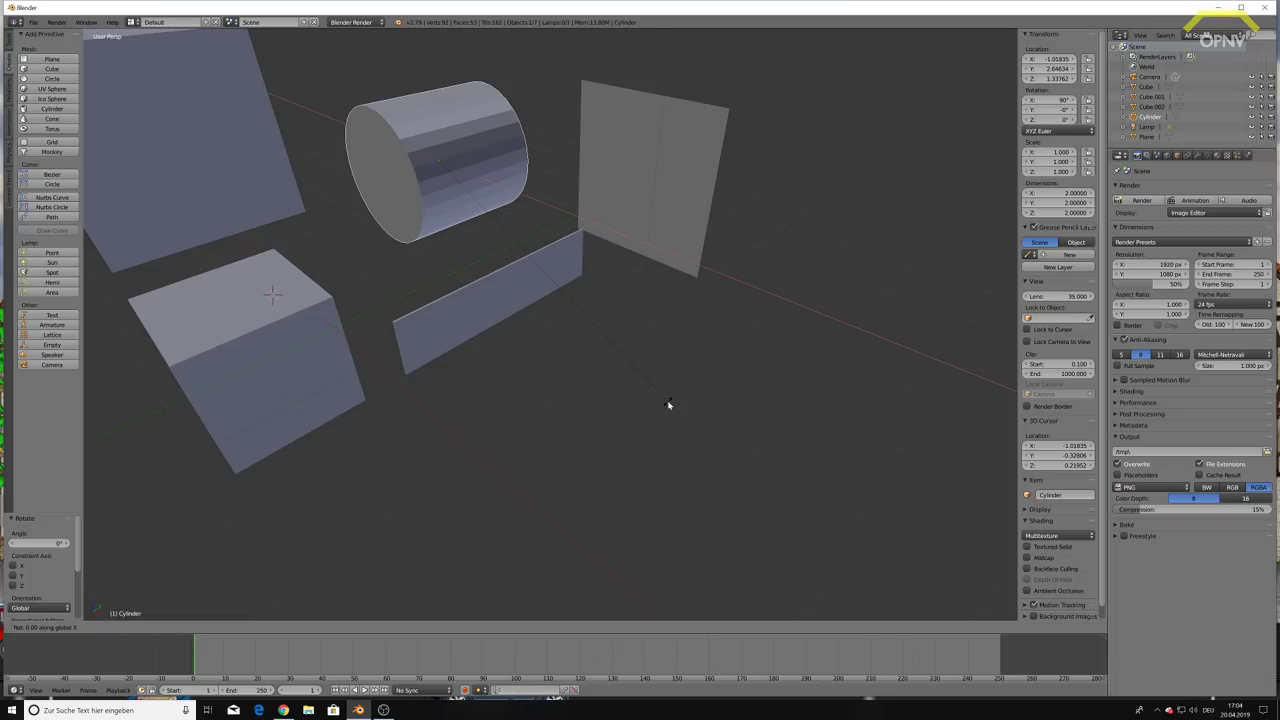
pyautogui.write('90')
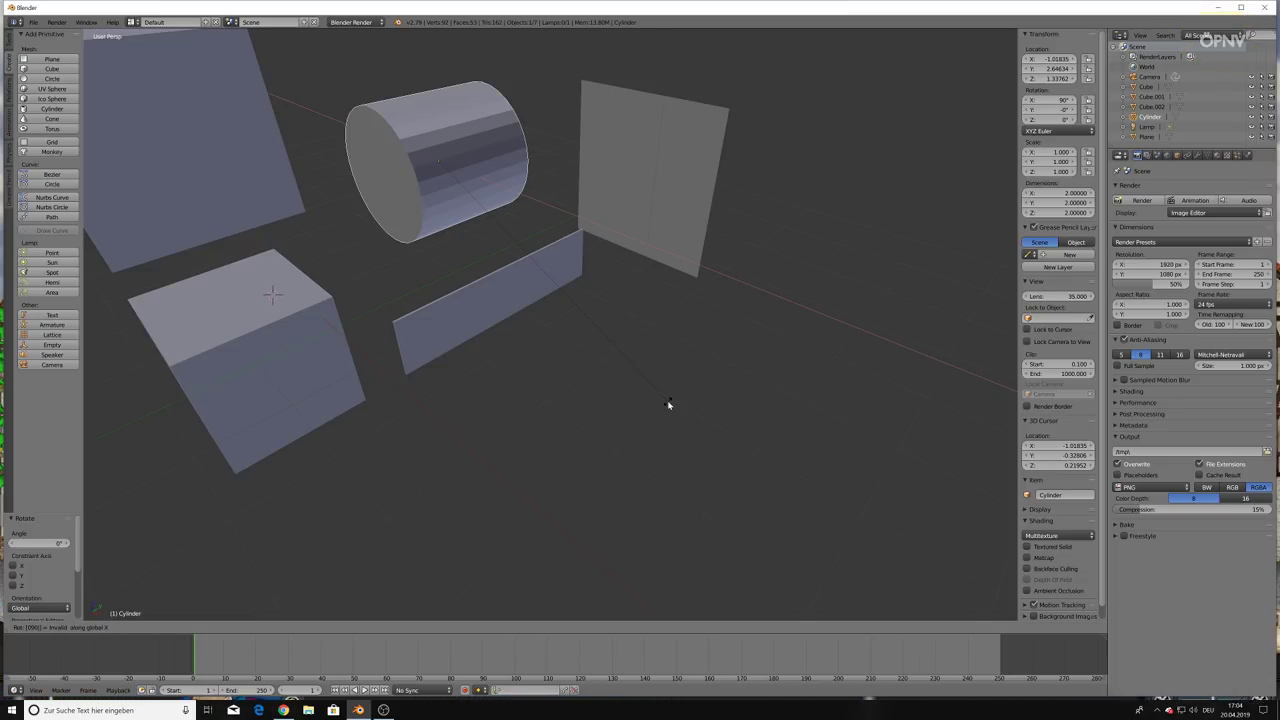
pyautogui.press('Return')
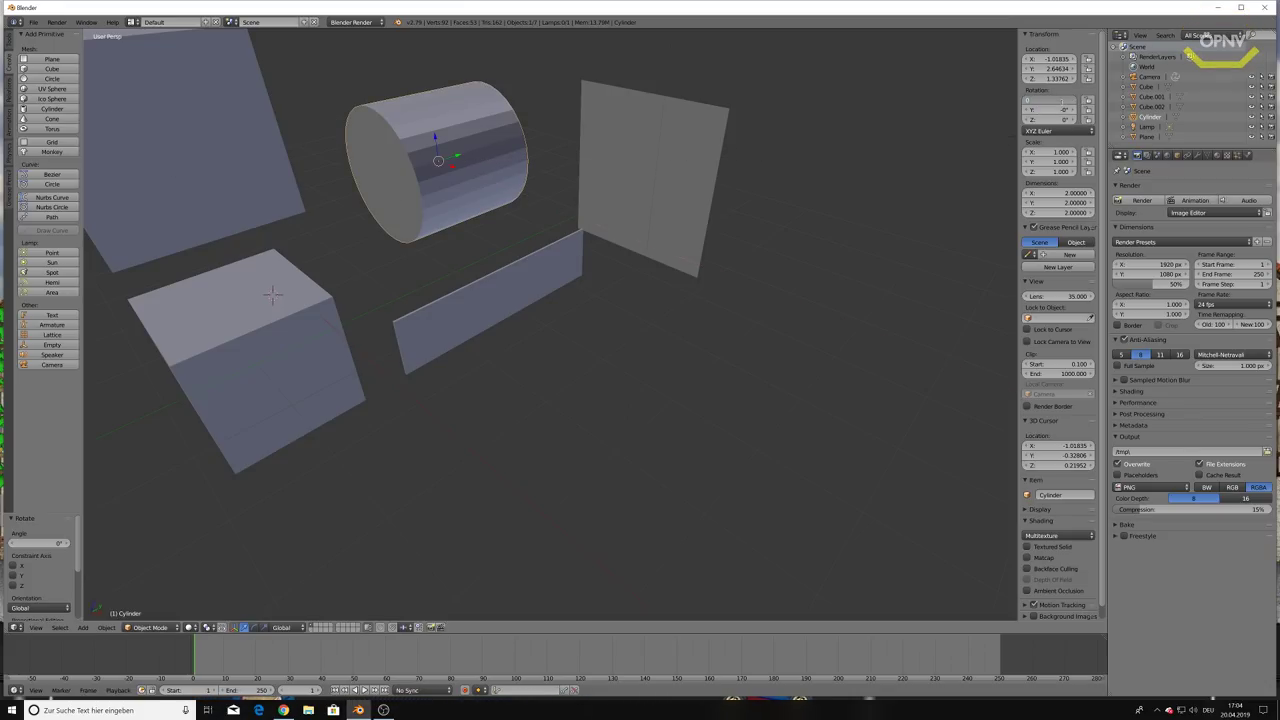
pyautogui.hotkey('ctrl', 'z')
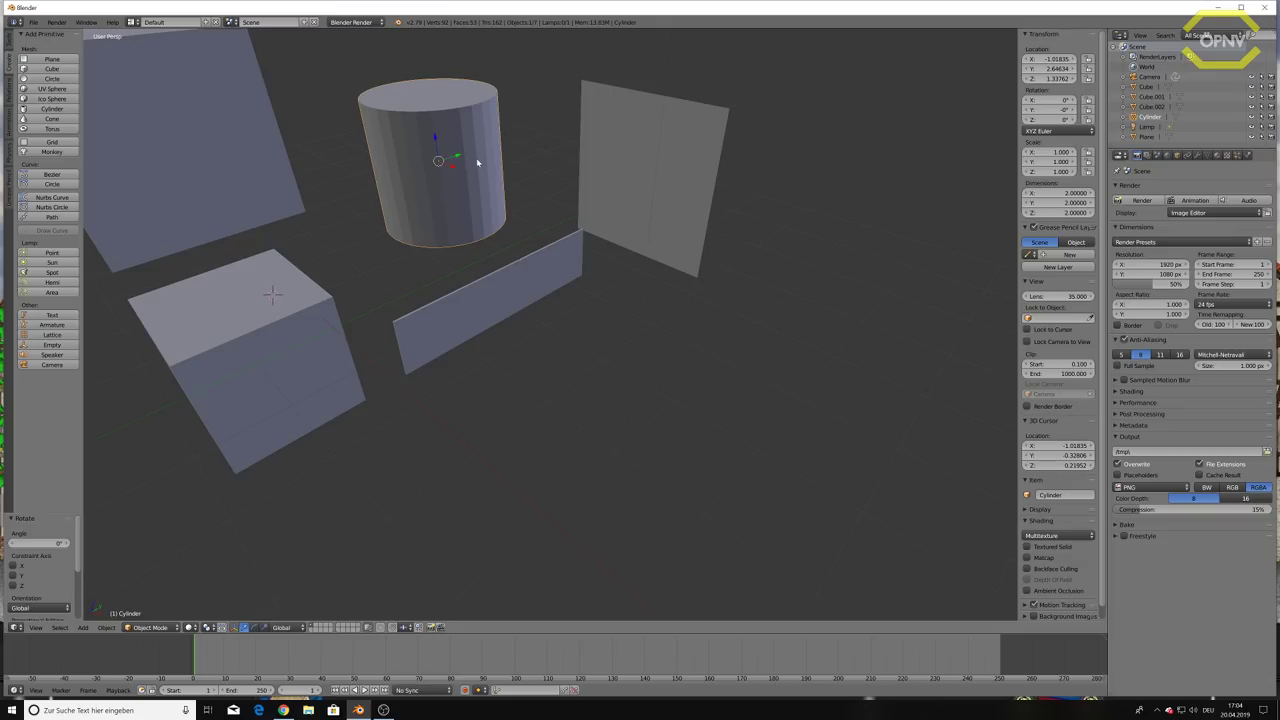
# Rotate the cylinder 90° about X, then reset its X rotation to 0 in the Transform fields.
pyautogui.press('r')
pyautogui.press('x')
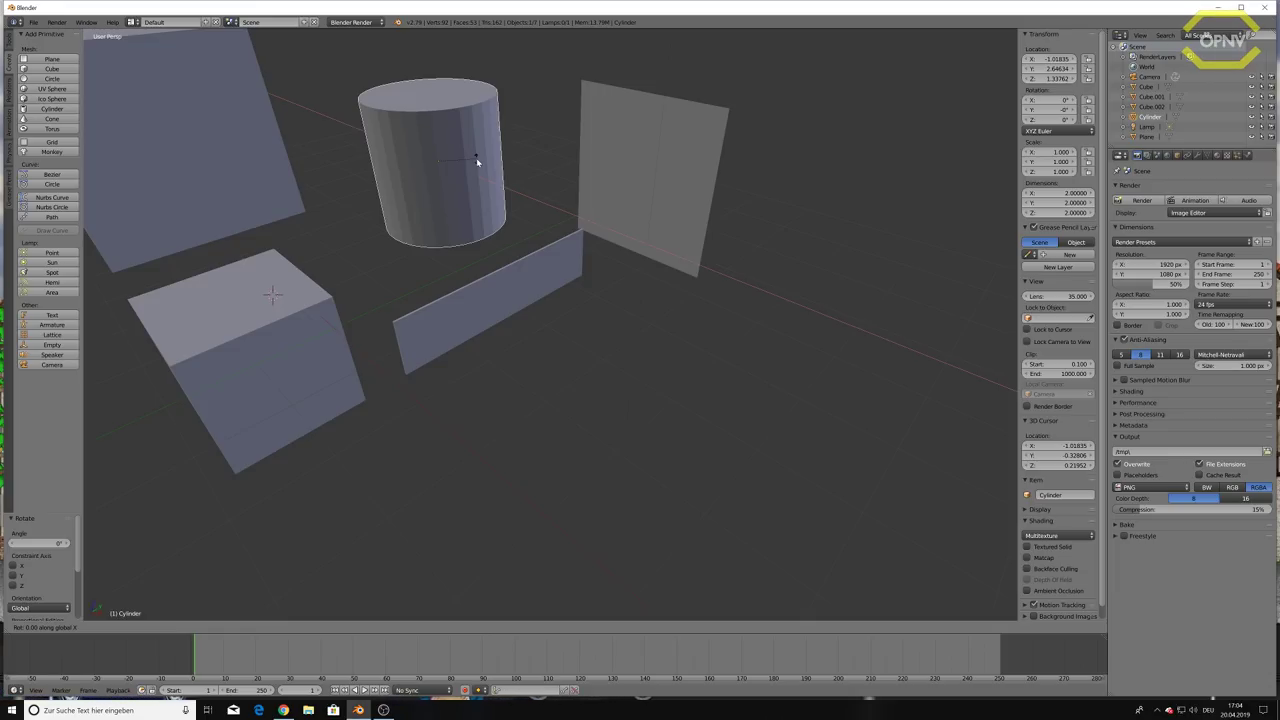
pyautogui.write('90')
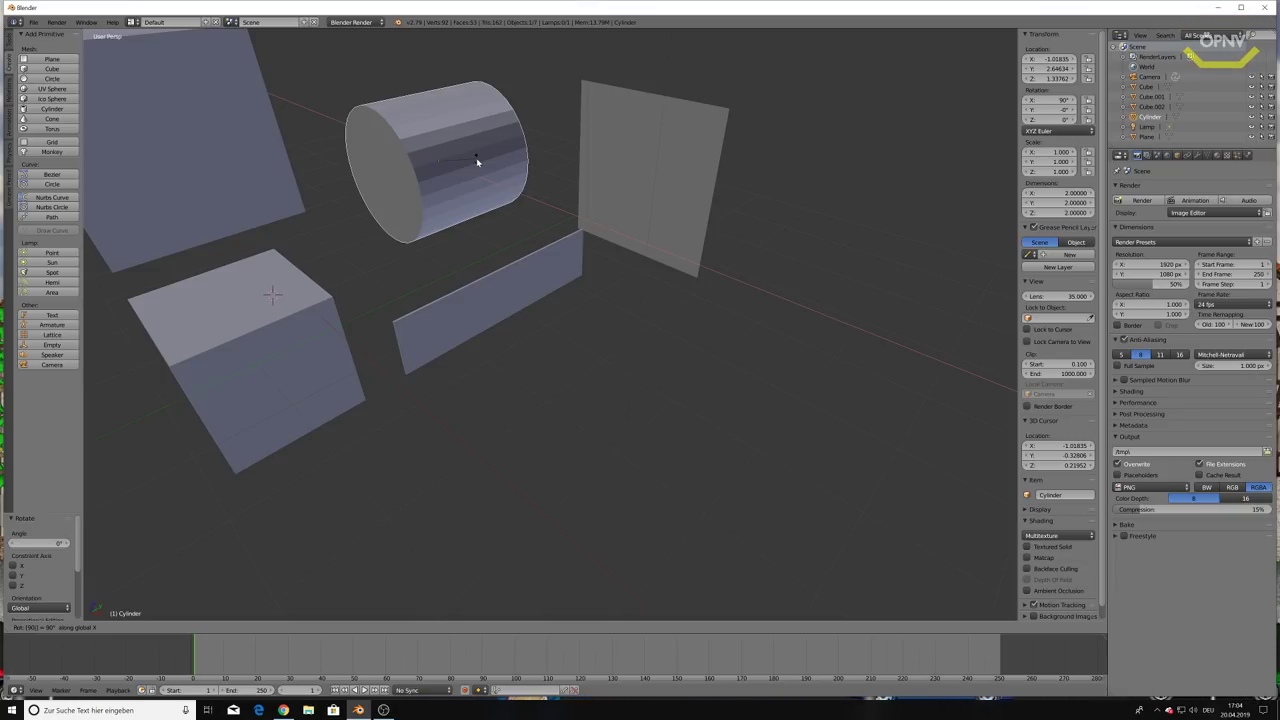
pyautogui.write('1800')
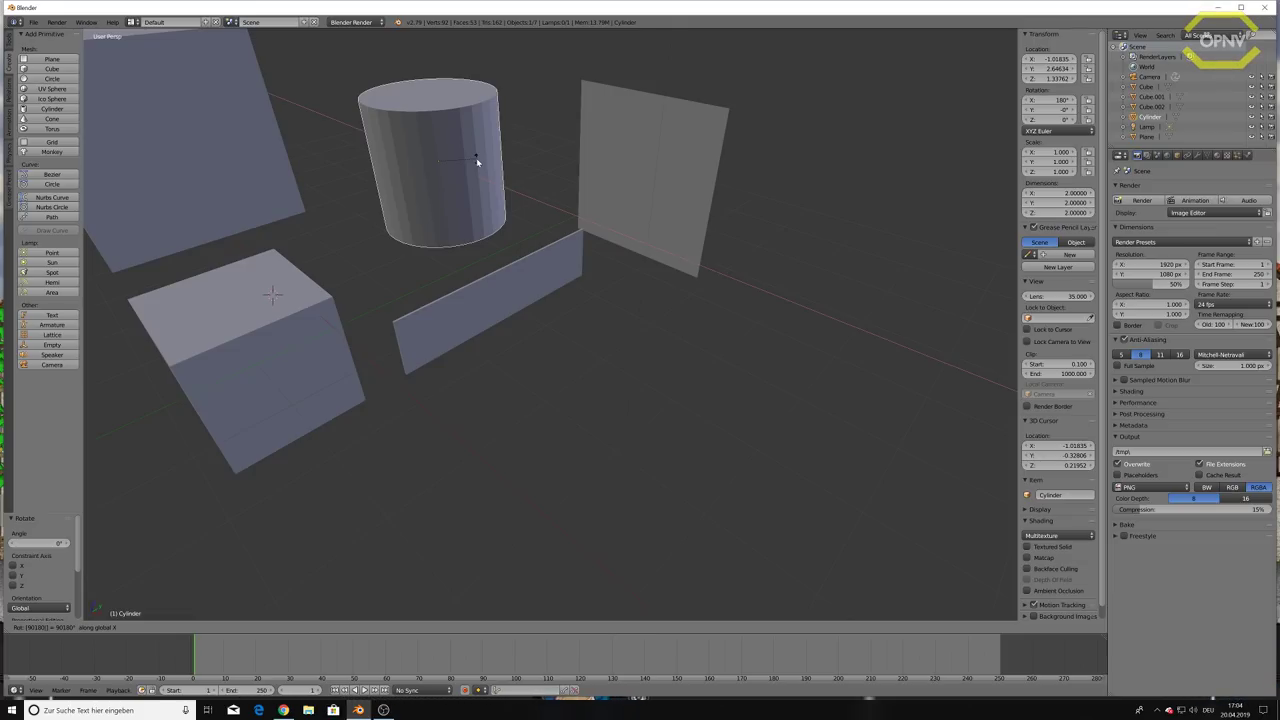
pyautogui.write('909')
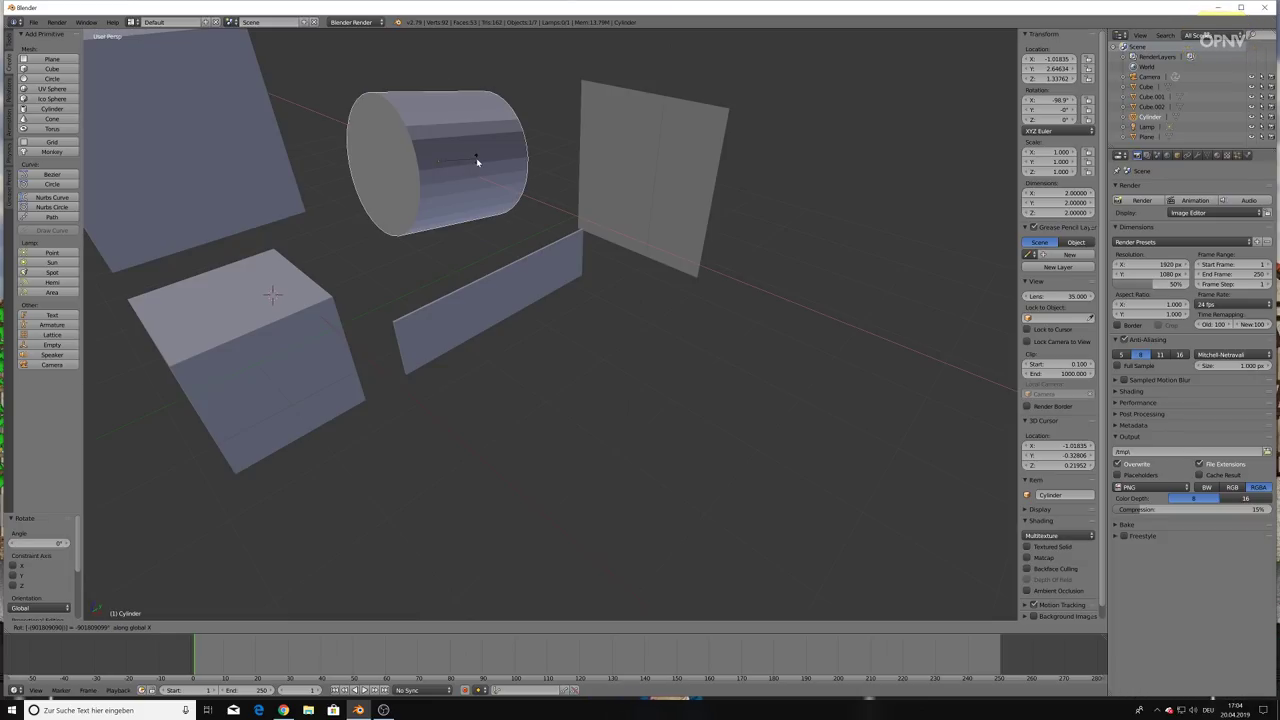
pyautogui.press('Return')
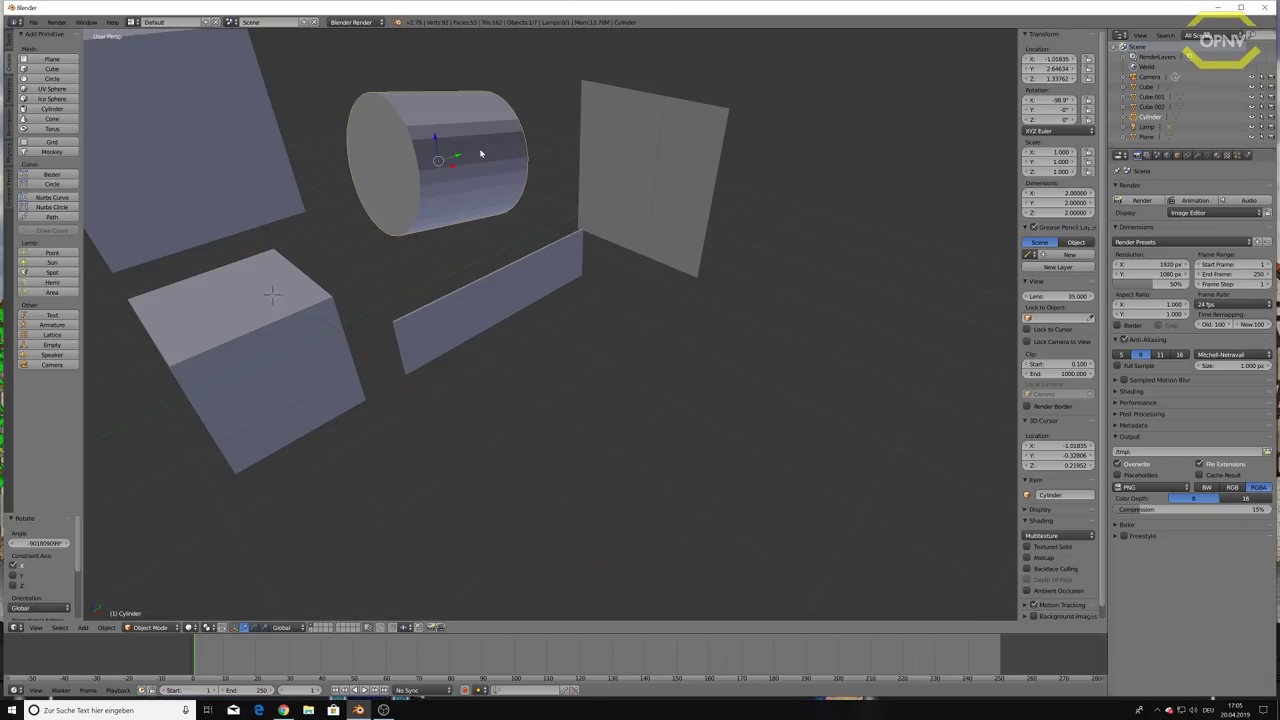
pyautogui.press('r')
pyautogui.press('x')
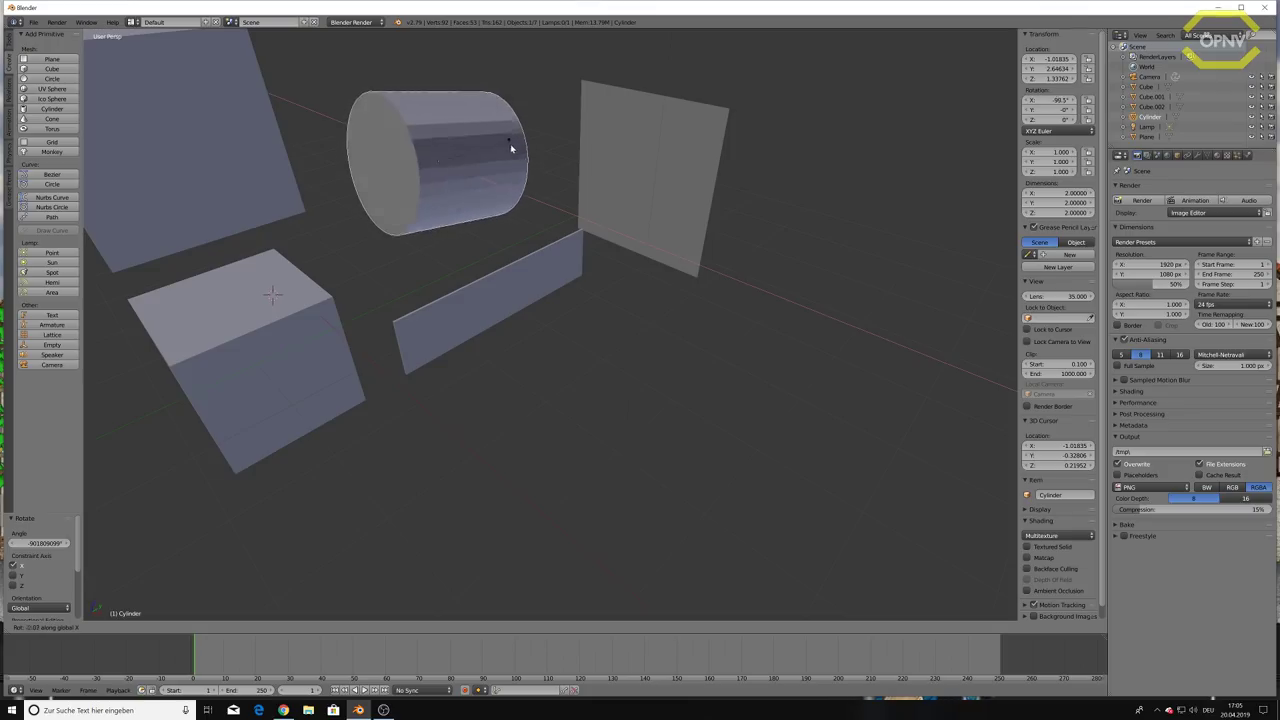
pyautogui.write('90')
pyautogui.press('Return')
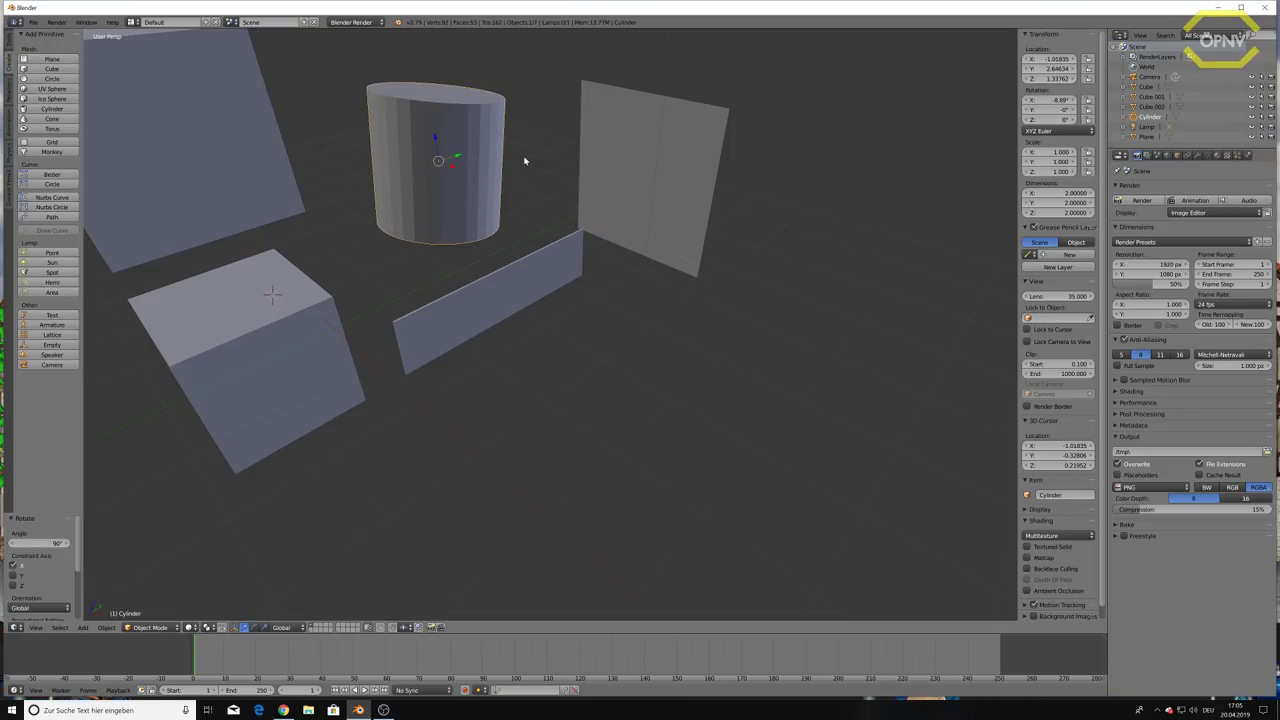
pyautogui.click(1052, 100)
pyautogui.write('0')
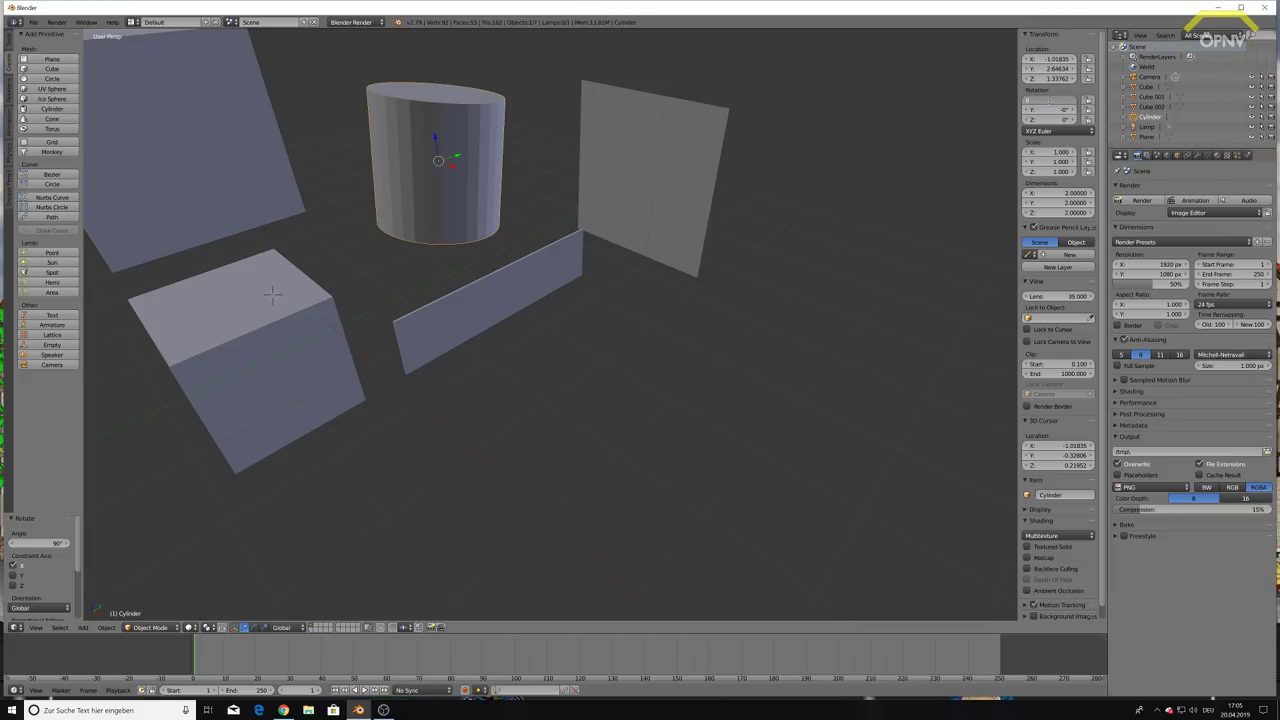
pyautogui.press('Return')
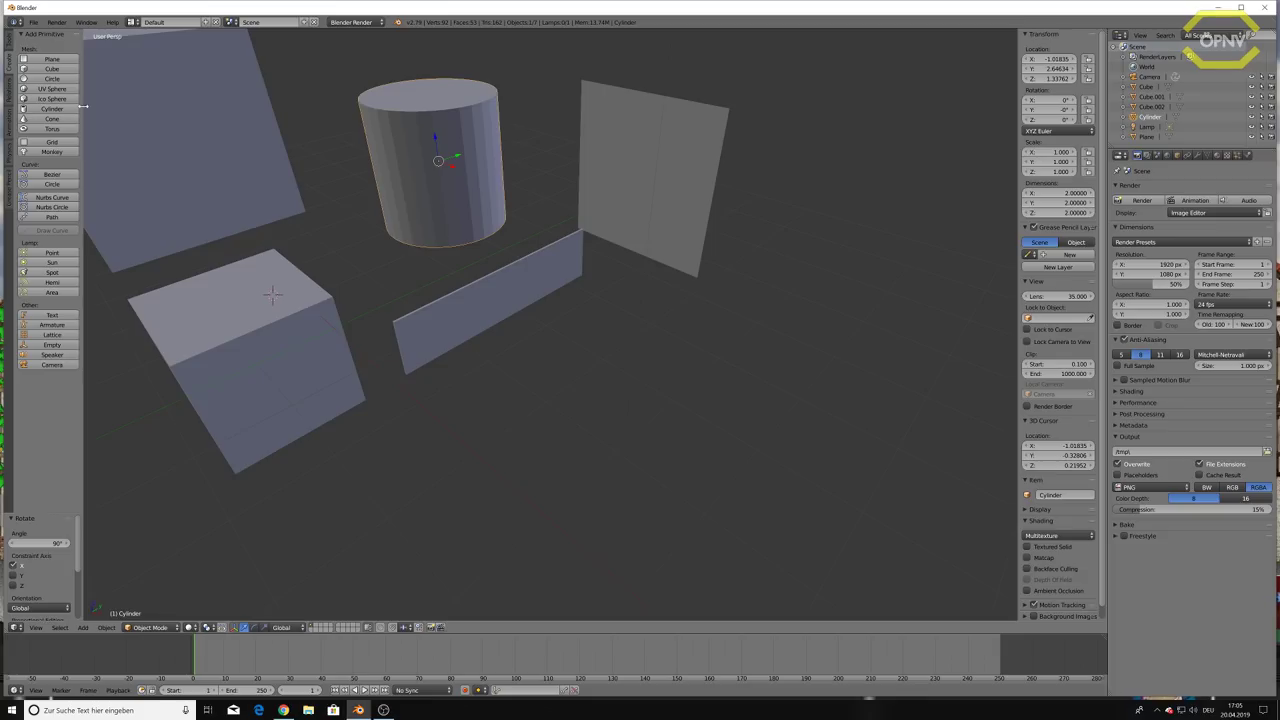
pyautogui.click(52, 174)
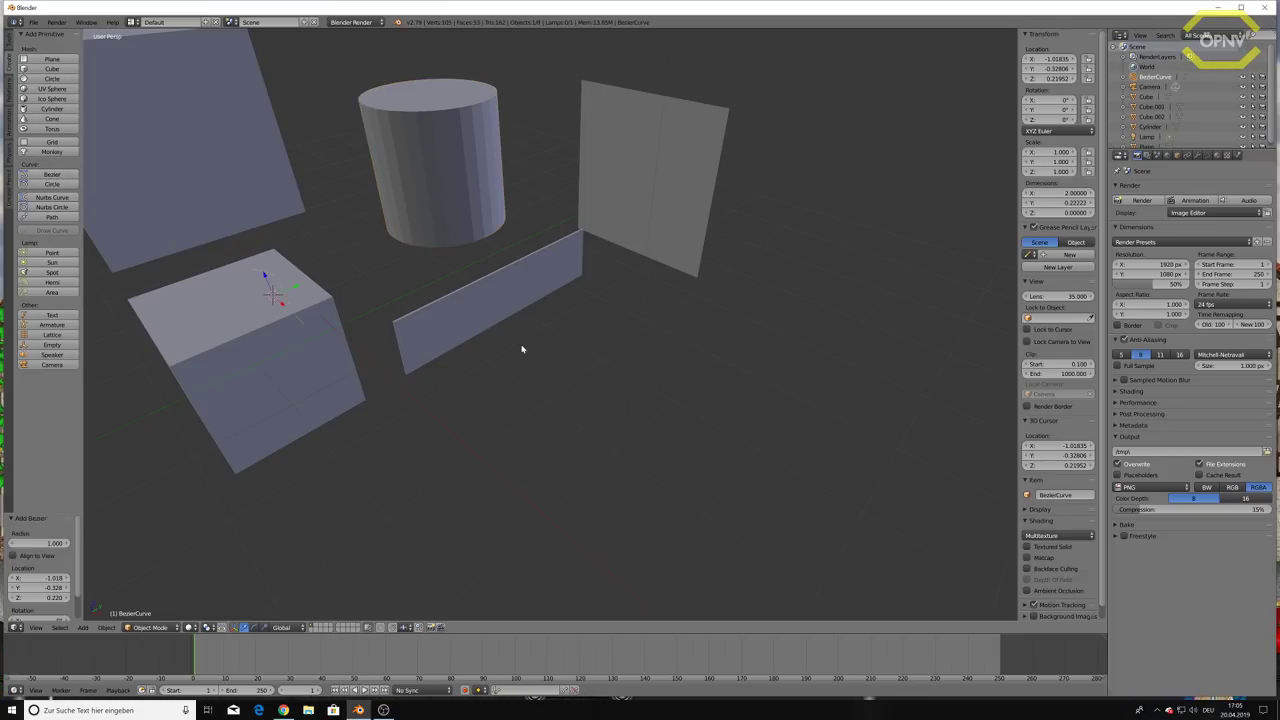
pyautogui.press('g')
pyautogui.press('x')
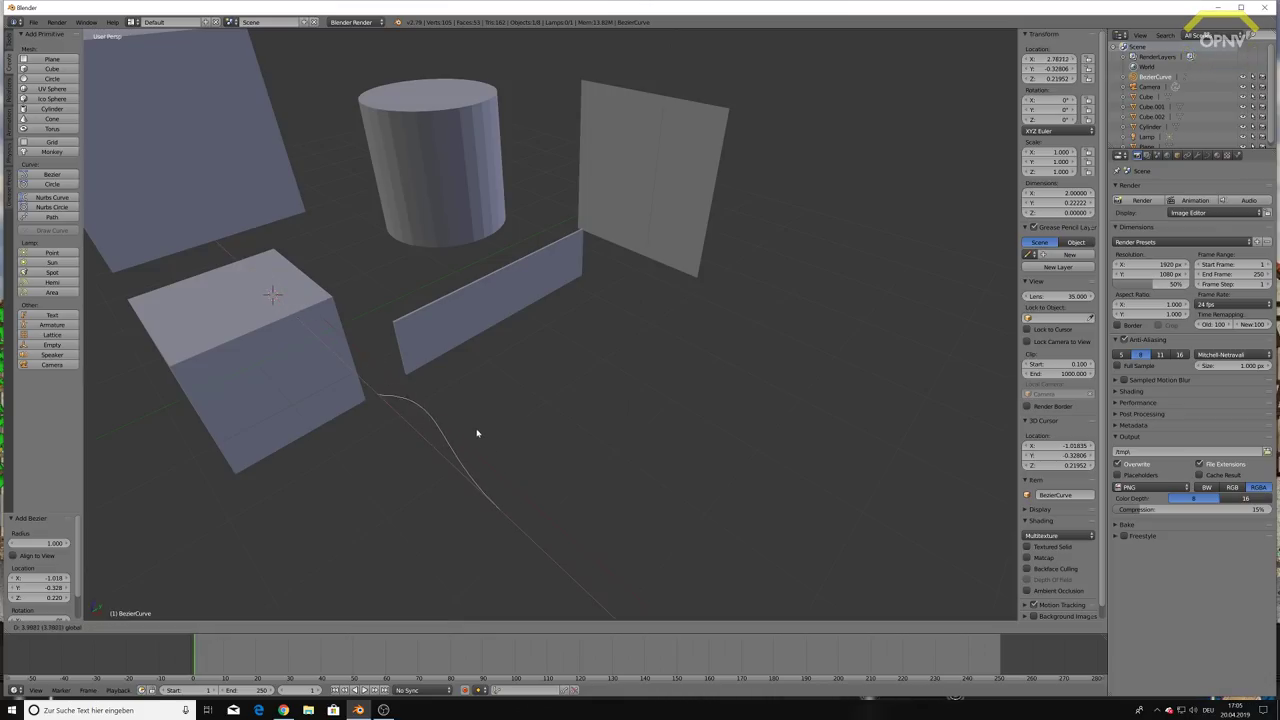
pyautogui.click(515, 469)
pyautogui.press('g')
pyautogui.press('y')
pyautogui.click(660, 403)
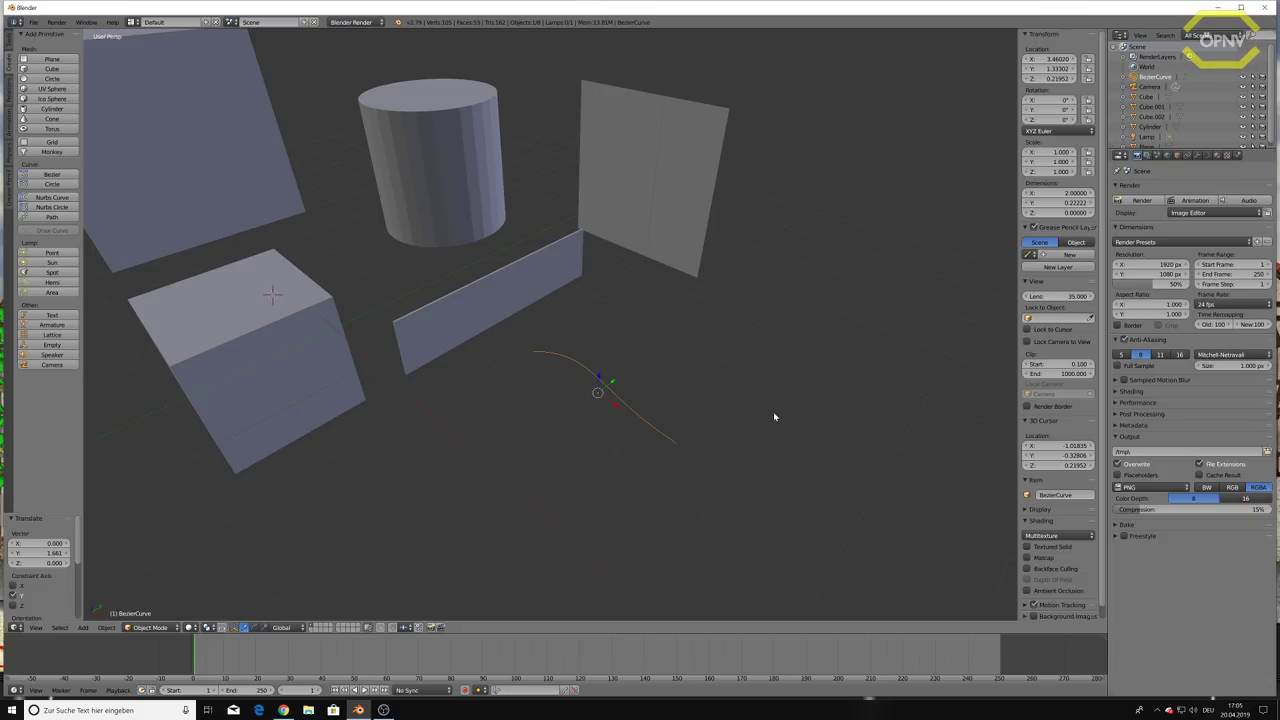
pyautogui.press('x')
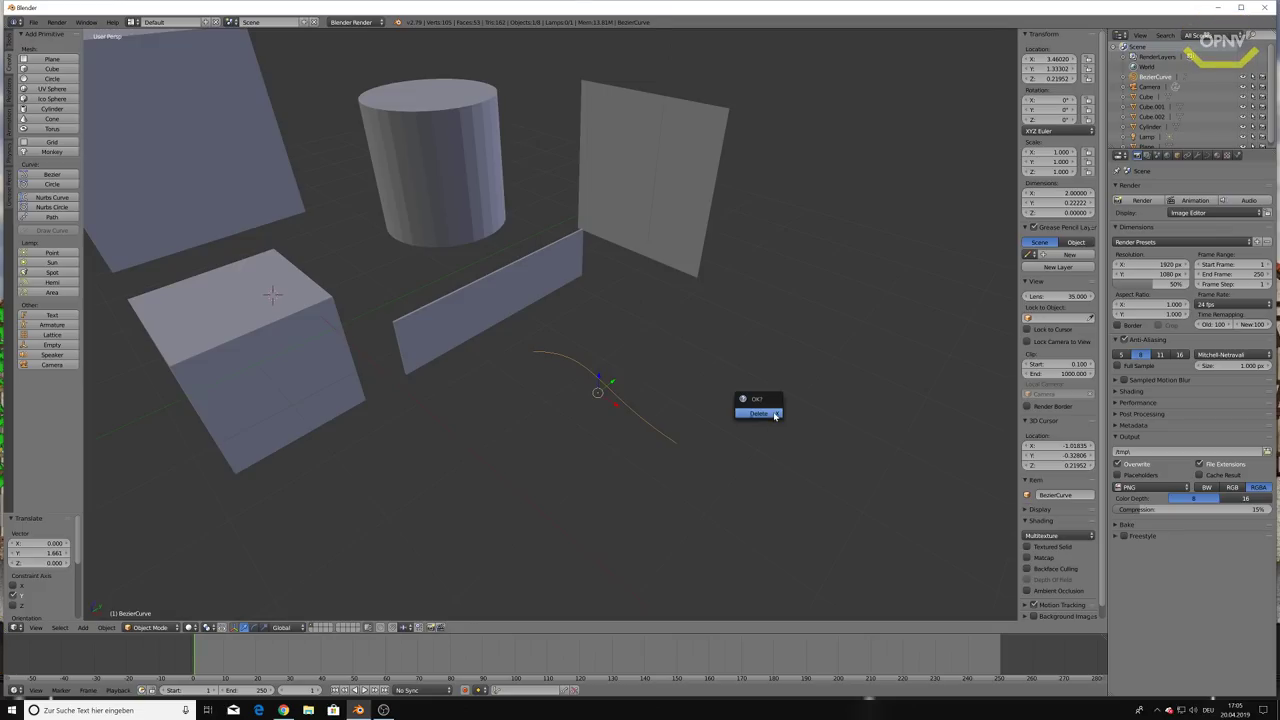
pyautogui.click(775, 415)
pyautogui.click(52, 151)
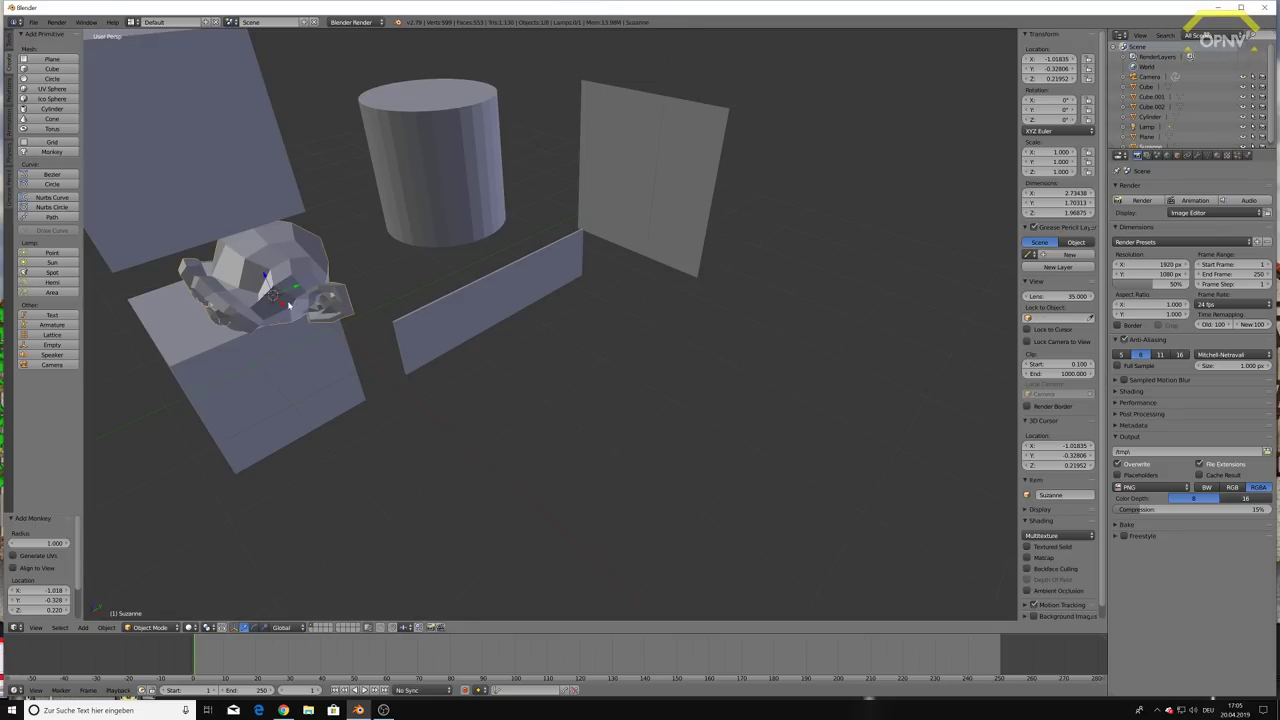
pyautogui.press('g')
pyautogui.press('y')
pyautogui.press('Return')
pyautogui.press('g')
pyautogui.press('x')
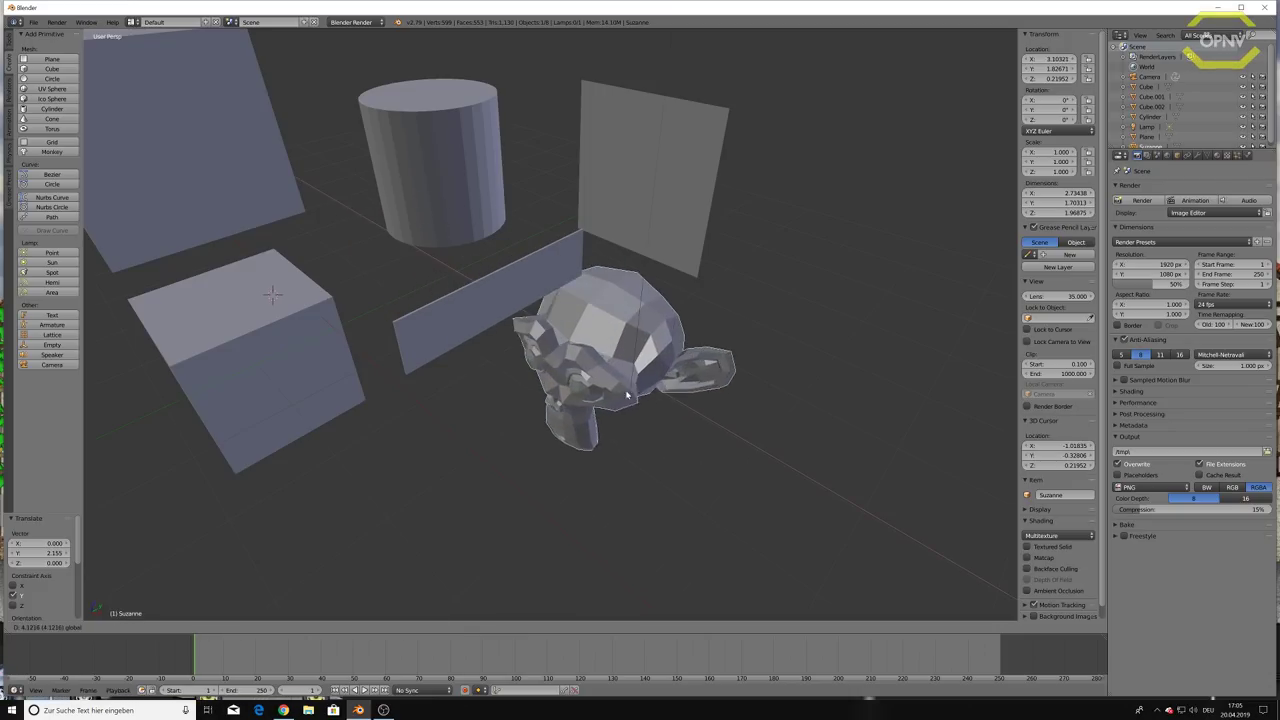
pyautogui.press('Return')
pyautogui.press('g')
pyautogui.press('z')
pyautogui.press('Return')
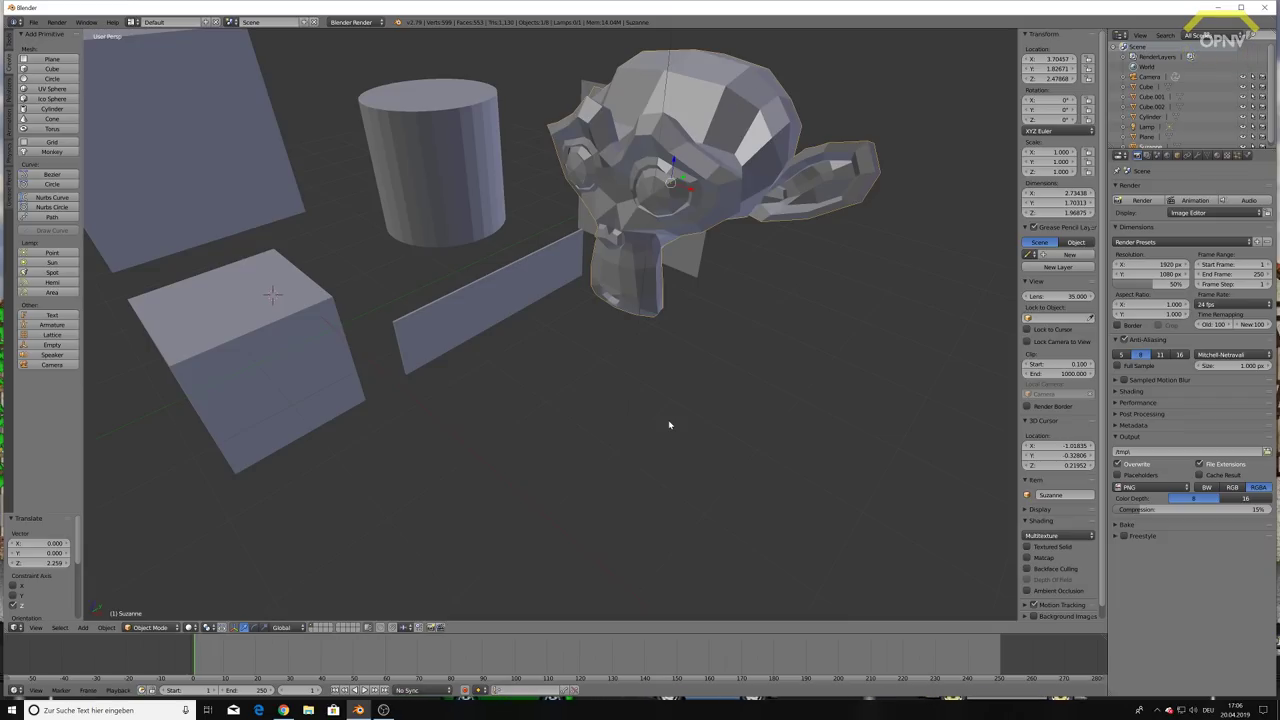
pyautogui.press('x')
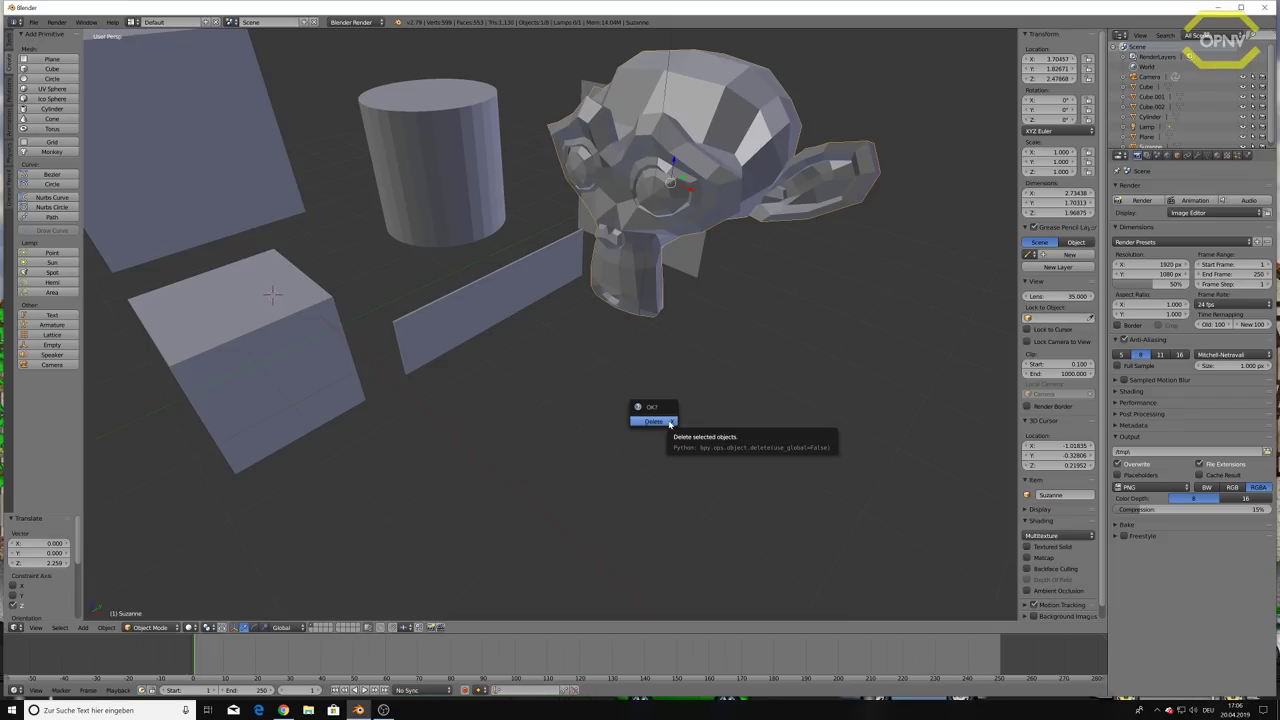
pyautogui.click(669, 423)
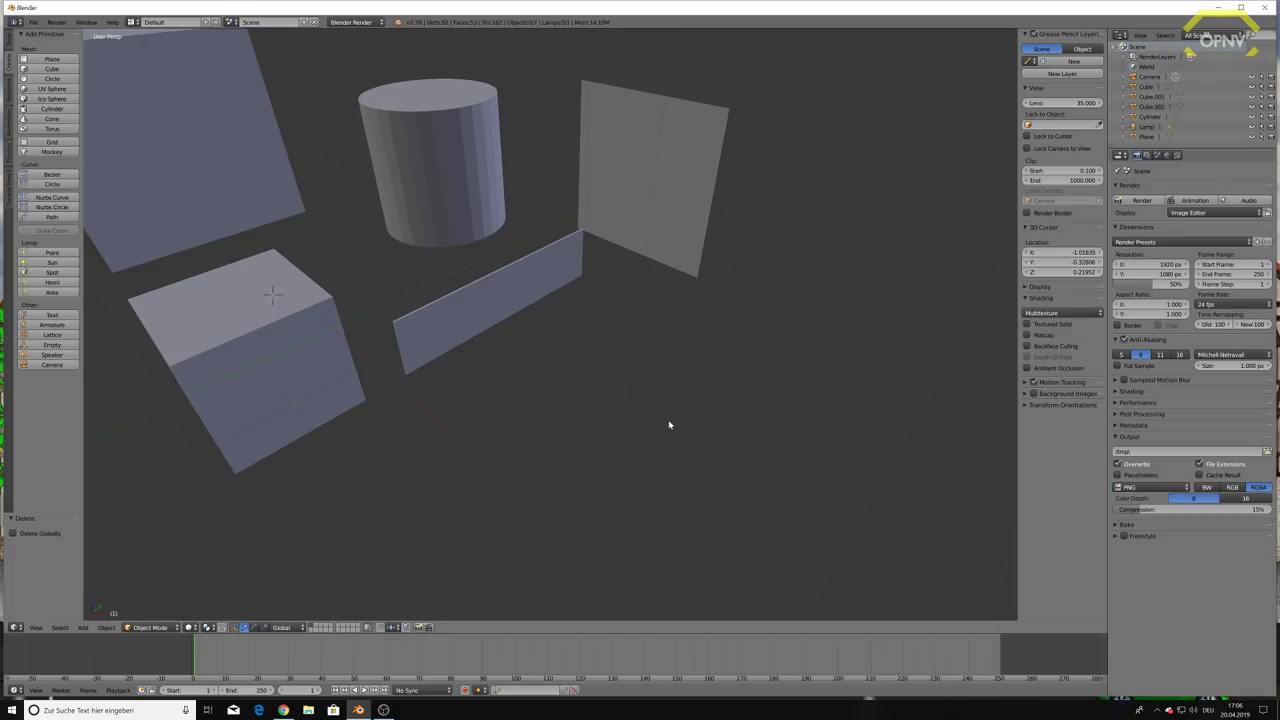
# Delete the Lamp object, then the Camera object, confirming Delete each time.
pyautogui.scroll(-5, 669, 425)
pyautogui.scroll(-2, 620, 394)
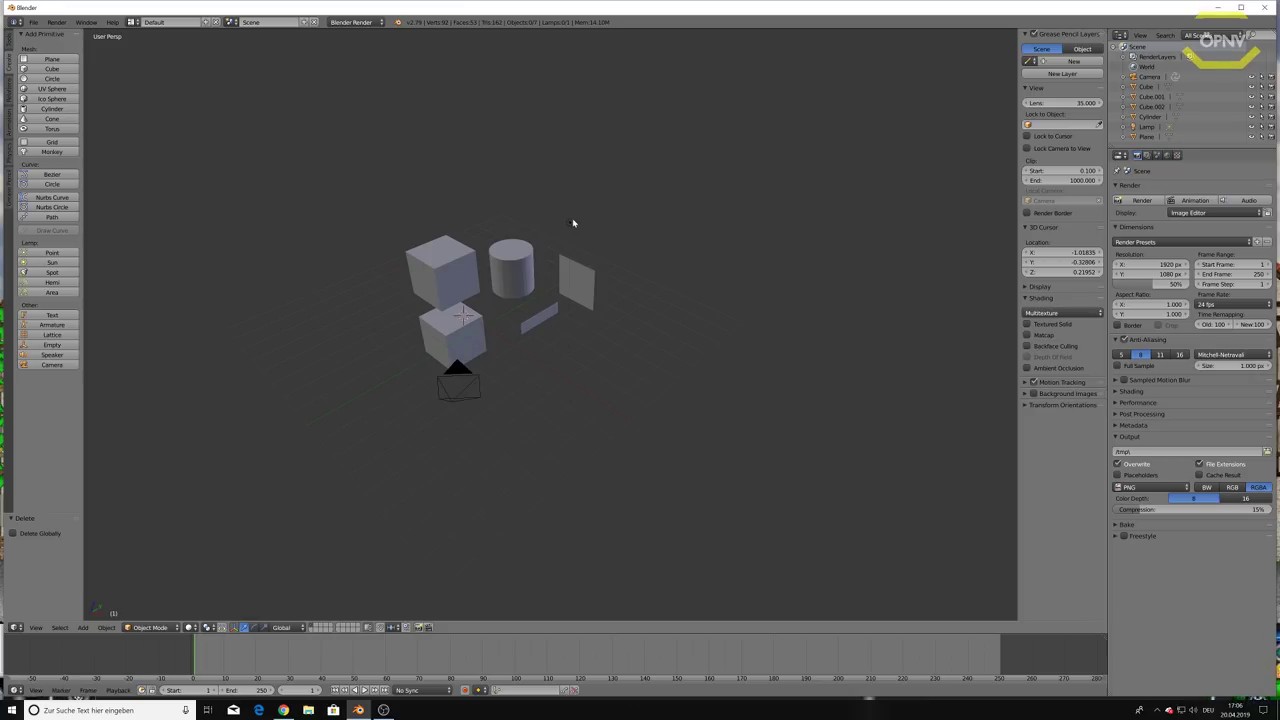
pyautogui.rightClick(569, 224)
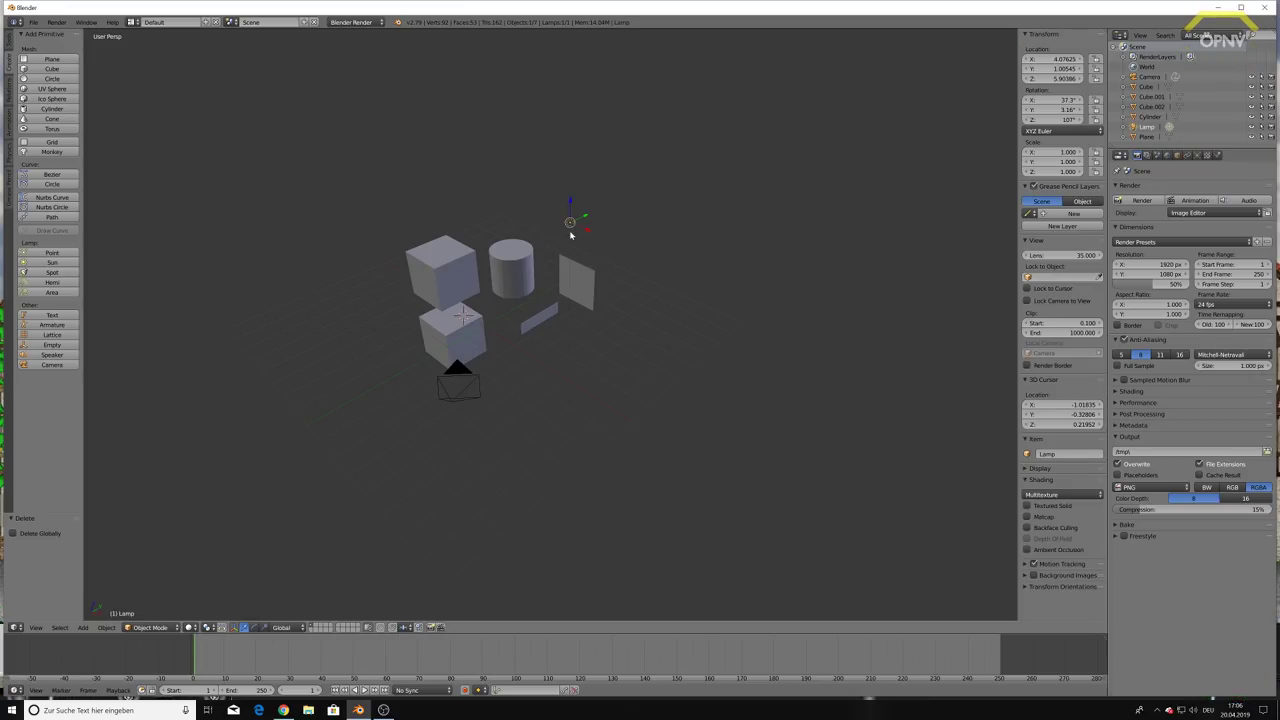
pyautogui.press('x')
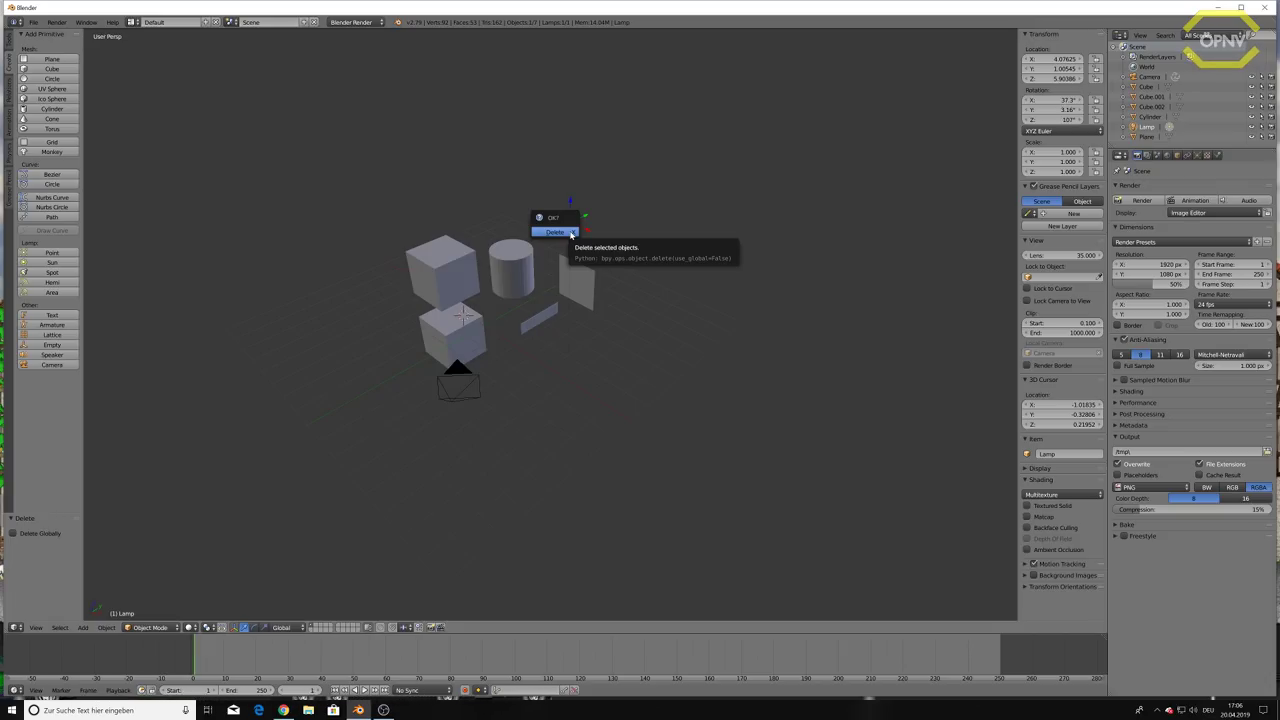
pyautogui.click(572, 233)
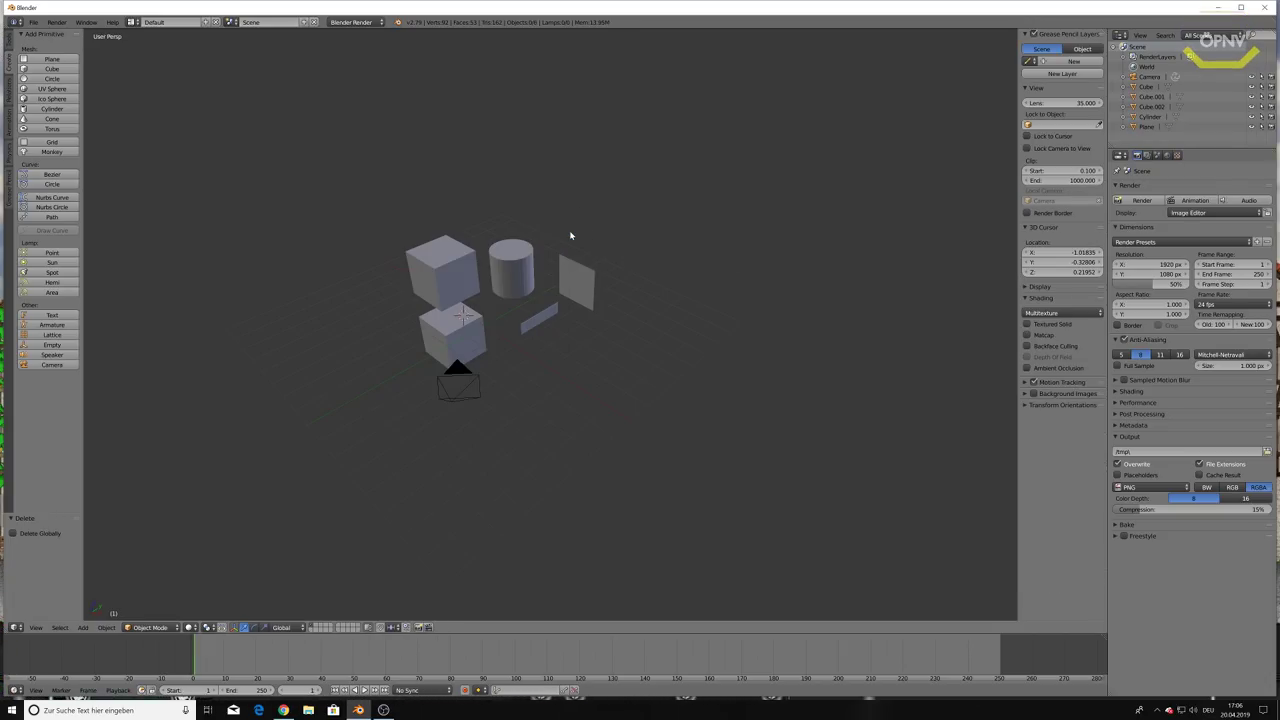
pyautogui.rightClick(458, 368)
pyautogui.press('x')
pyautogui.click(468, 372)
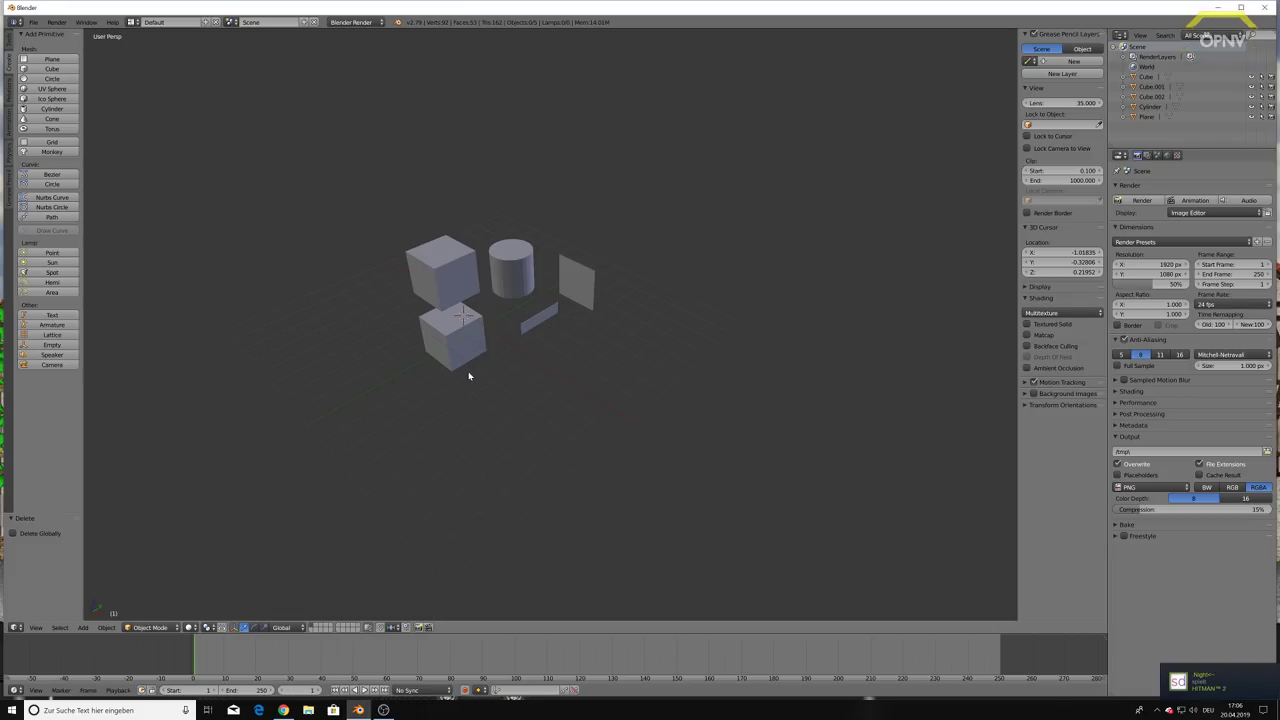
# Copy and paste the upper cube, moving the copy to the front right.
pyautogui.click(10, 42)
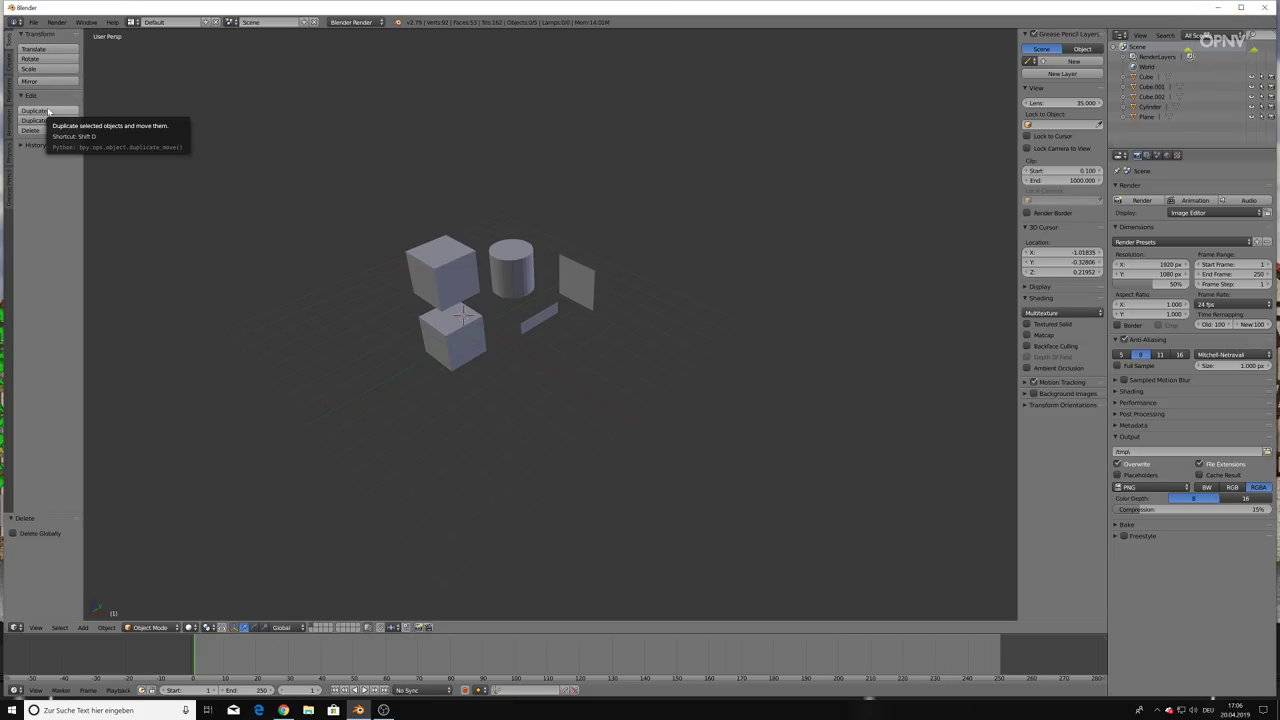
pyautogui.scroll(3, 213, 268)
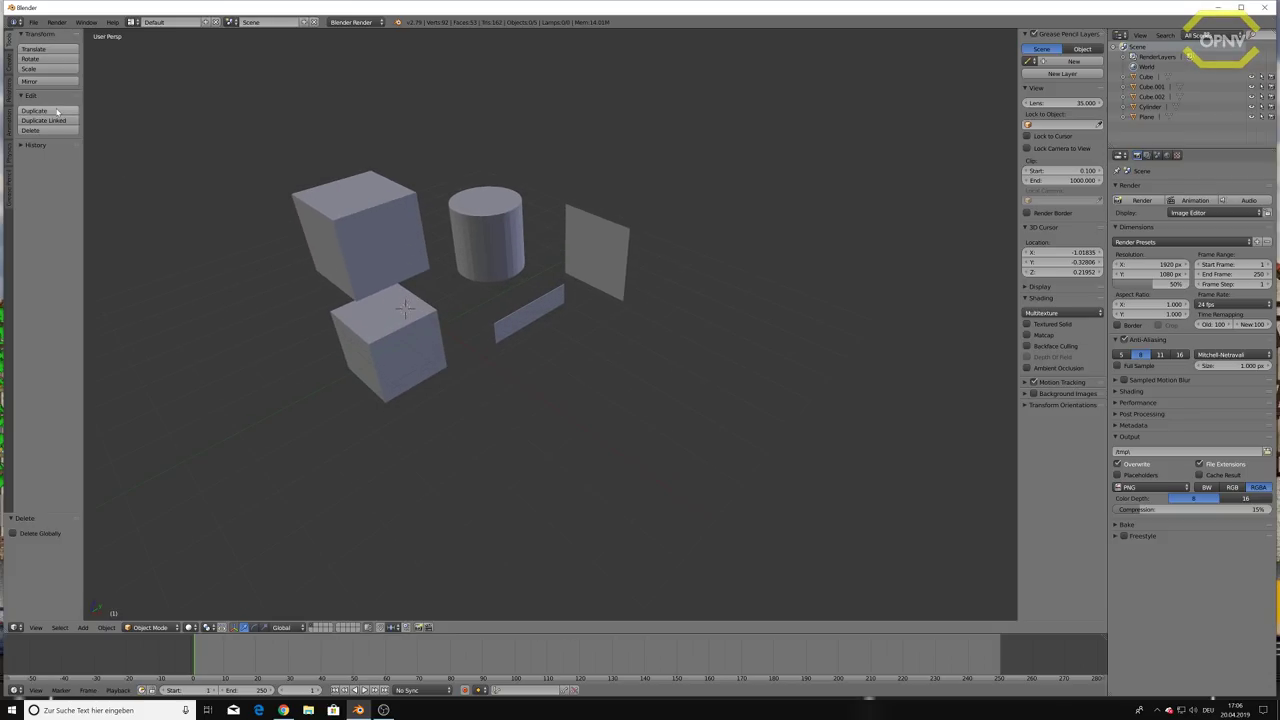
pyautogui.rightClick(372, 245)
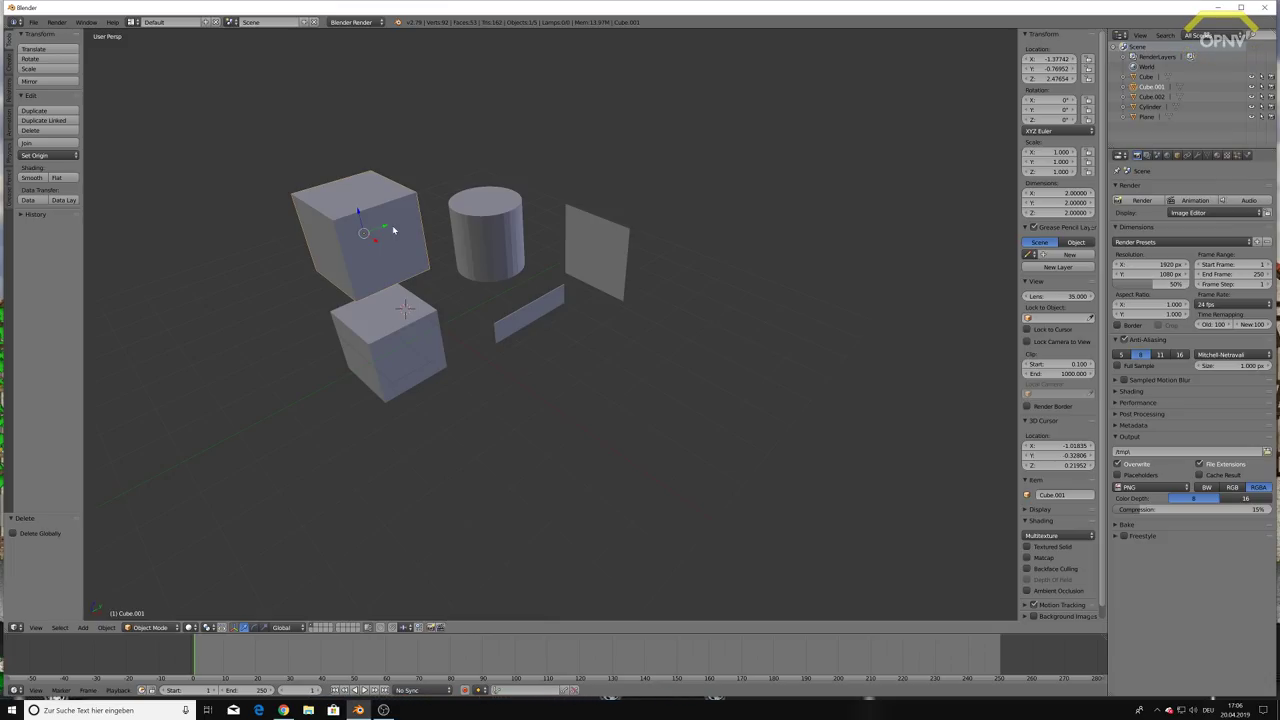
pyautogui.hotkey('ctrl', 'c')
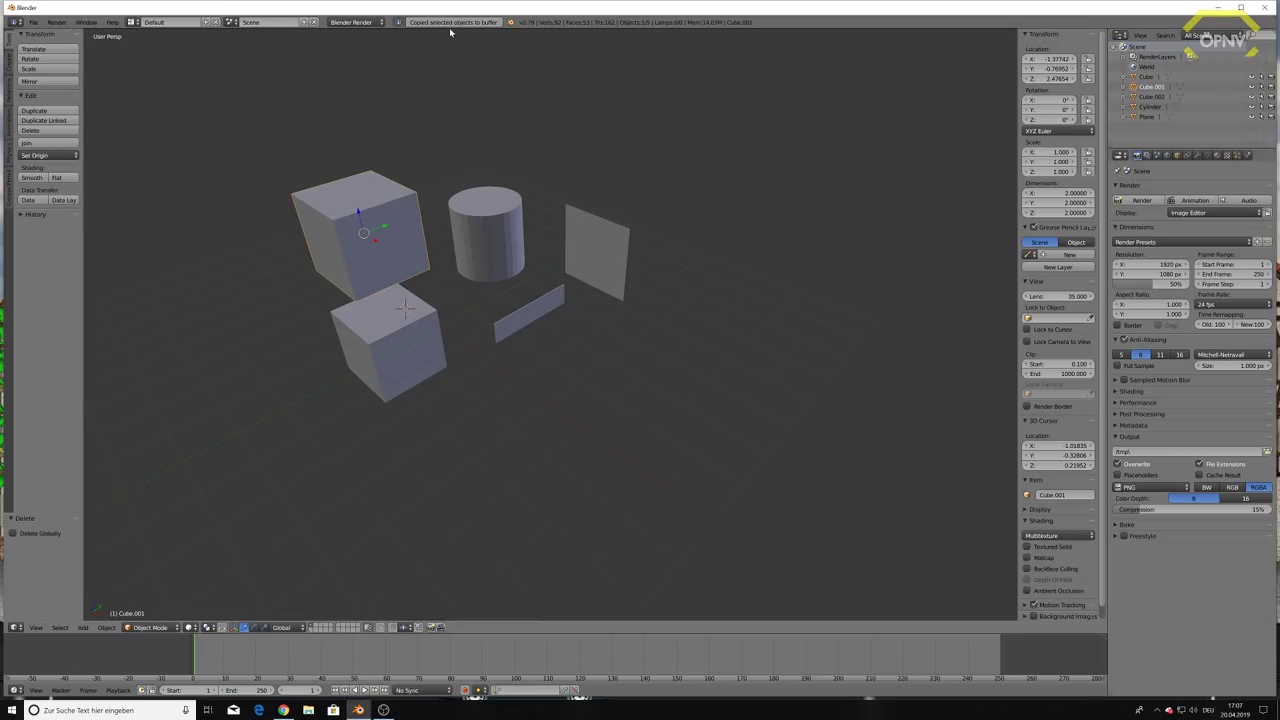
pyautogui.hotkey('ctrl', 'v')
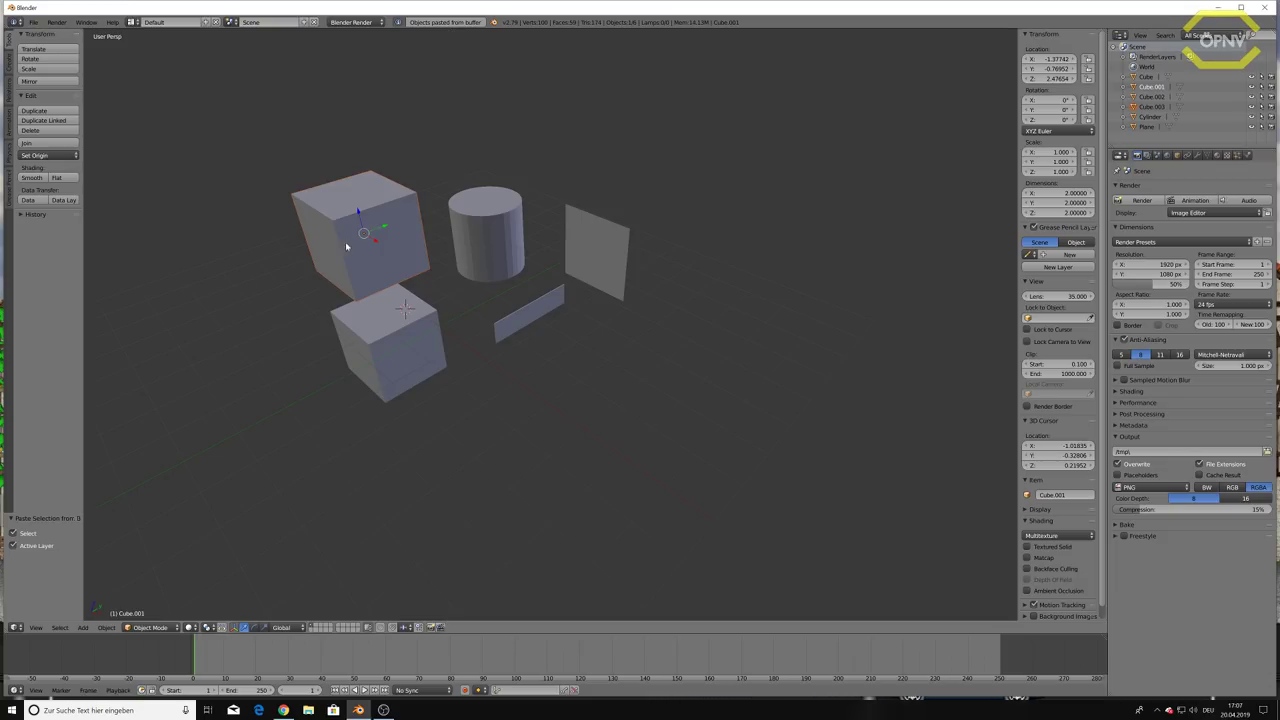
pyautogui.moveTo(377, 241); pyautogui.dragTo(528, 337)
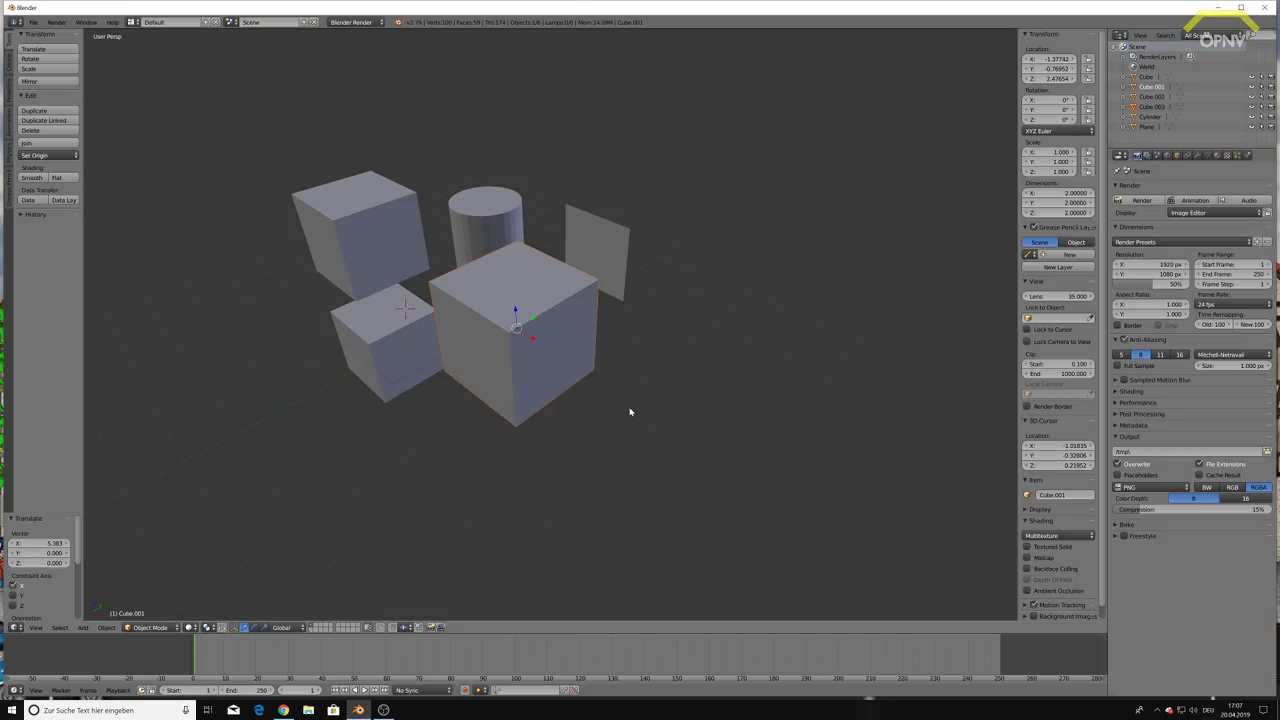
# Scale the pasted cube along X to 0.184, flattening it into a thin slab.
pyautogui.rightClick(551, 366)
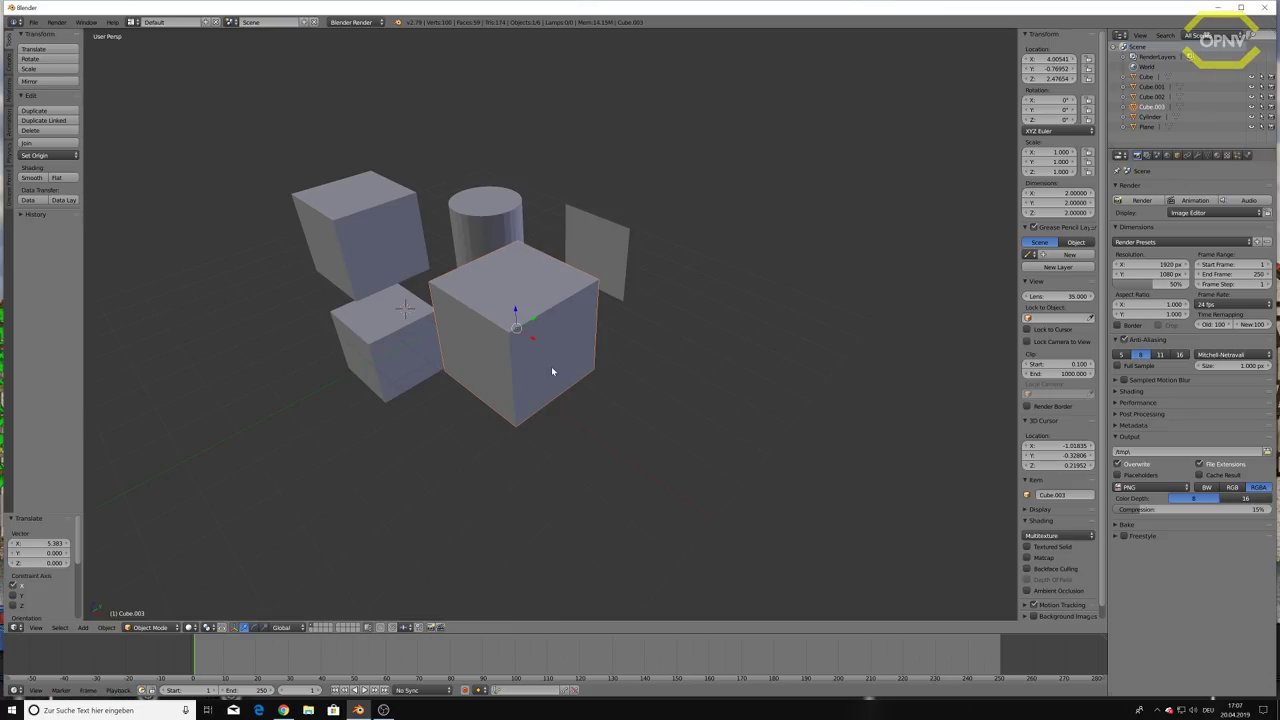
pyautogui.press('s')
pyautogui.press('x')
pyautogui.click(521, 341)
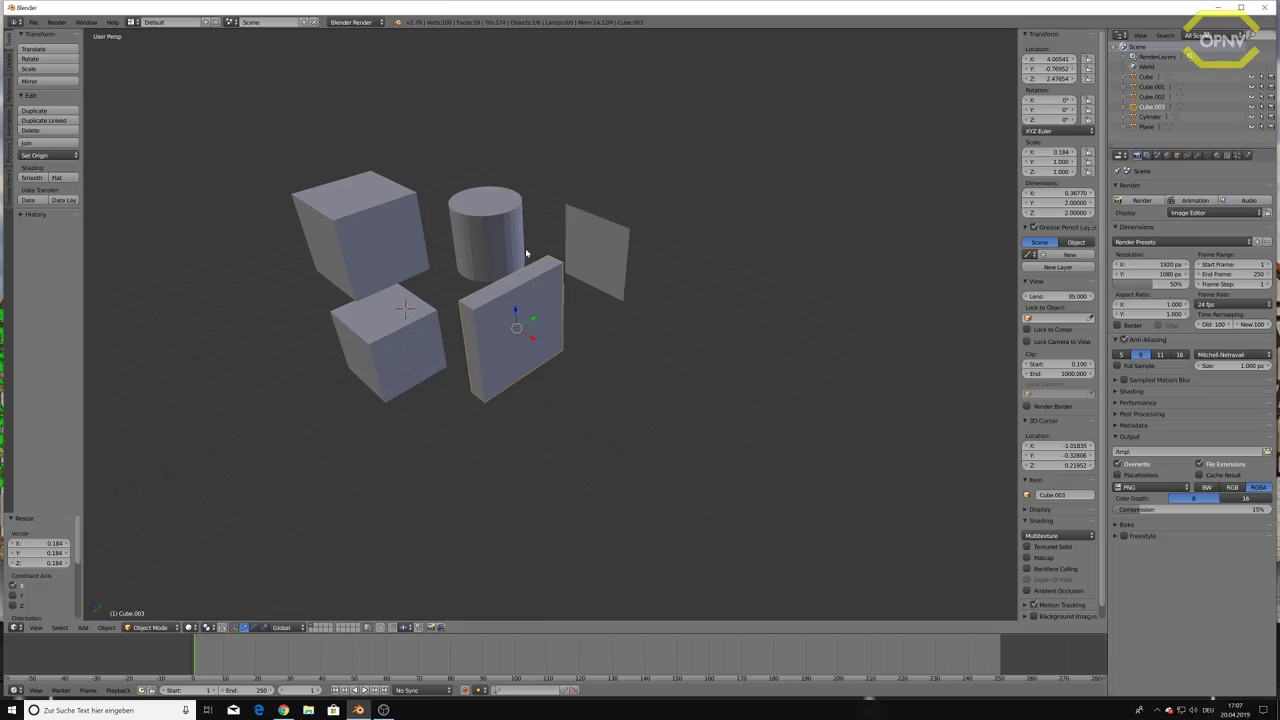
# Move the cylinder forward along Y, then higher along Z.
pyautogui.rightClick(478, 228)
pyautogui.press('g')
pyautogui.press('x')
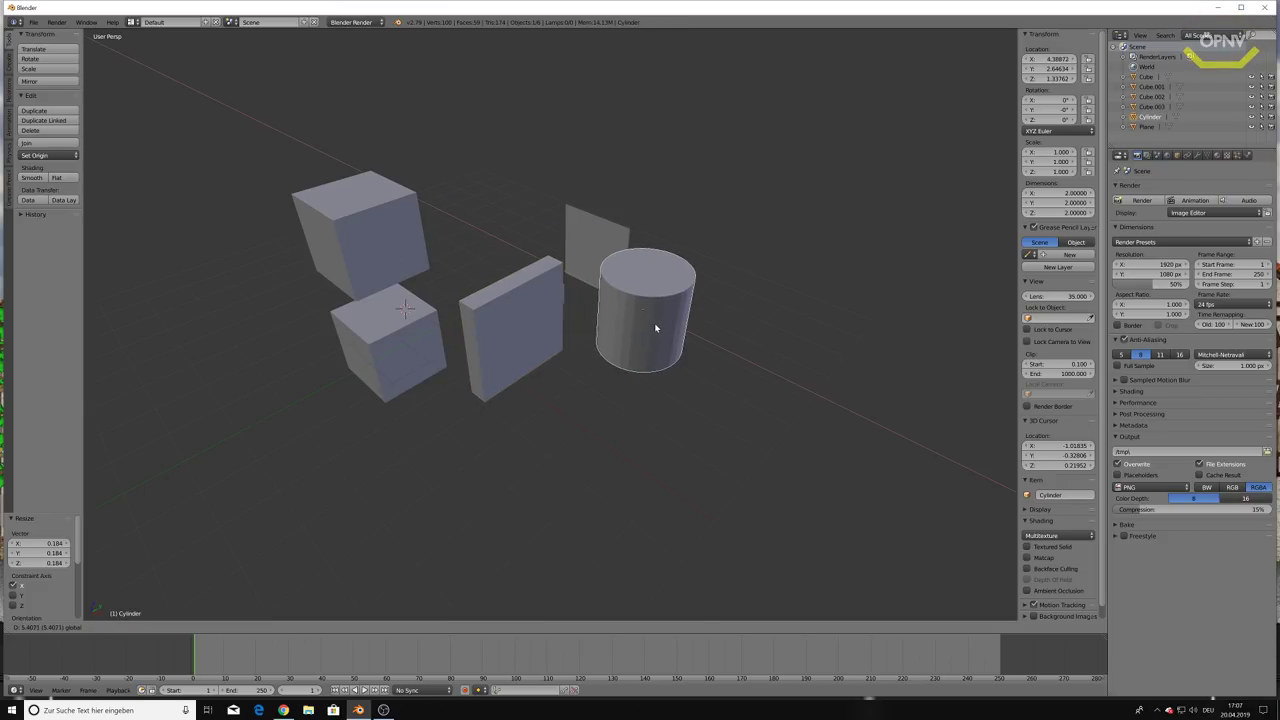
pyautogui.press('y')
pyautogui.click(510, 390)
pyautogui.press('g')
pyautogui.press('z')
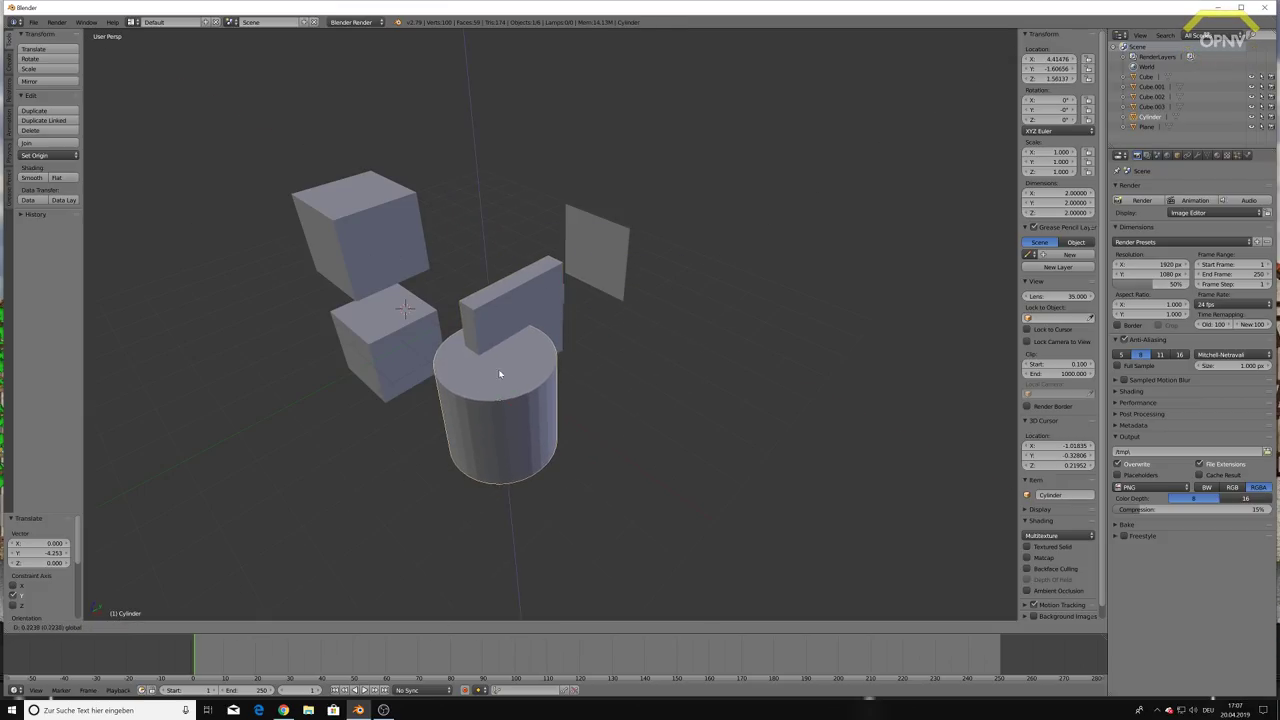
pyautogui.click(486, 178)
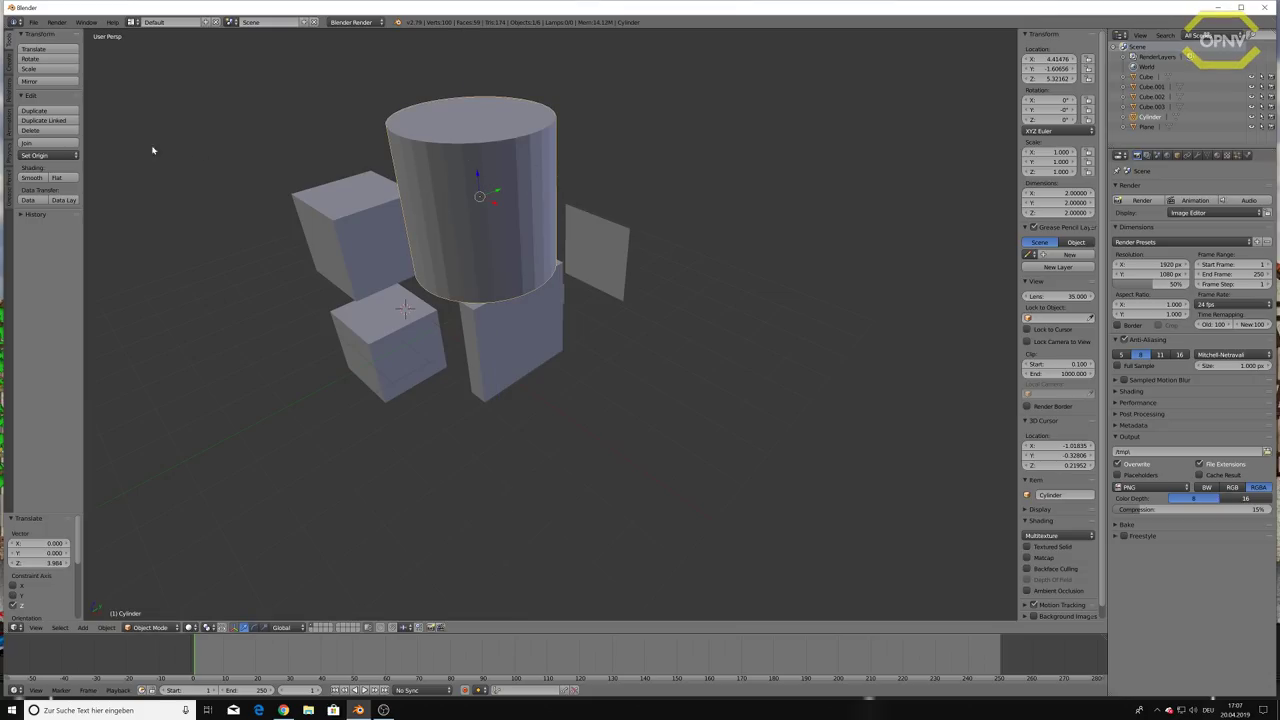
# Try smooth shading, revert to flat, and lower the cylinder beside the upright plane.
pyautogui.click(38, 178)
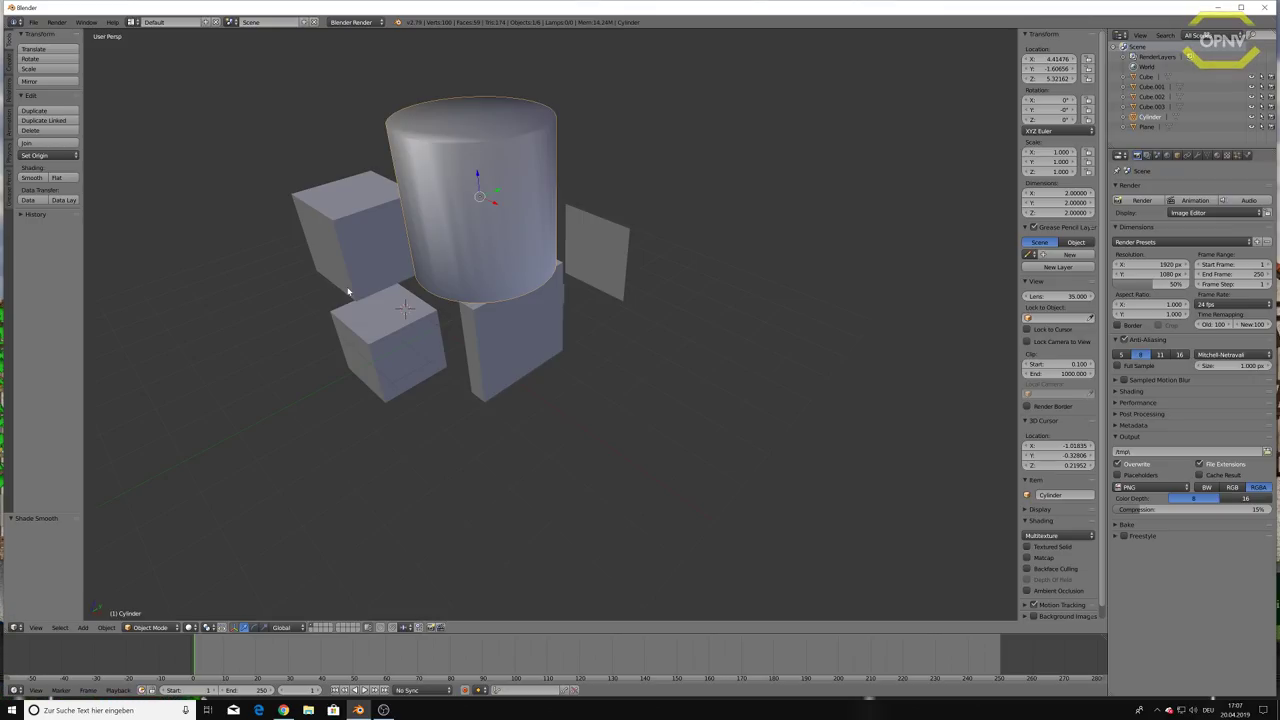
pyautogui.click(57, 178)
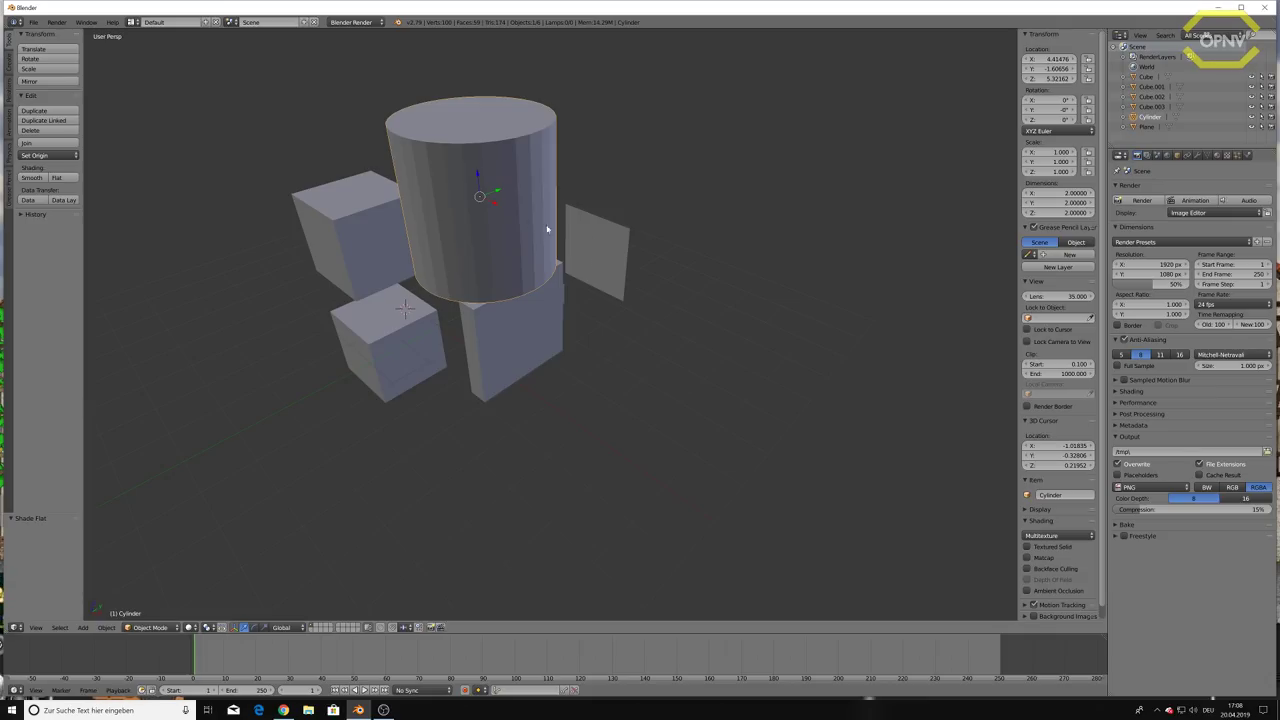
pyautogui.moveTo(479, 180)
pyautogui.mouseDown()
pyautogui.moveTo(489, 369)
pyautogui.moveTo(706, 266)
pyautogui.mouseUp()
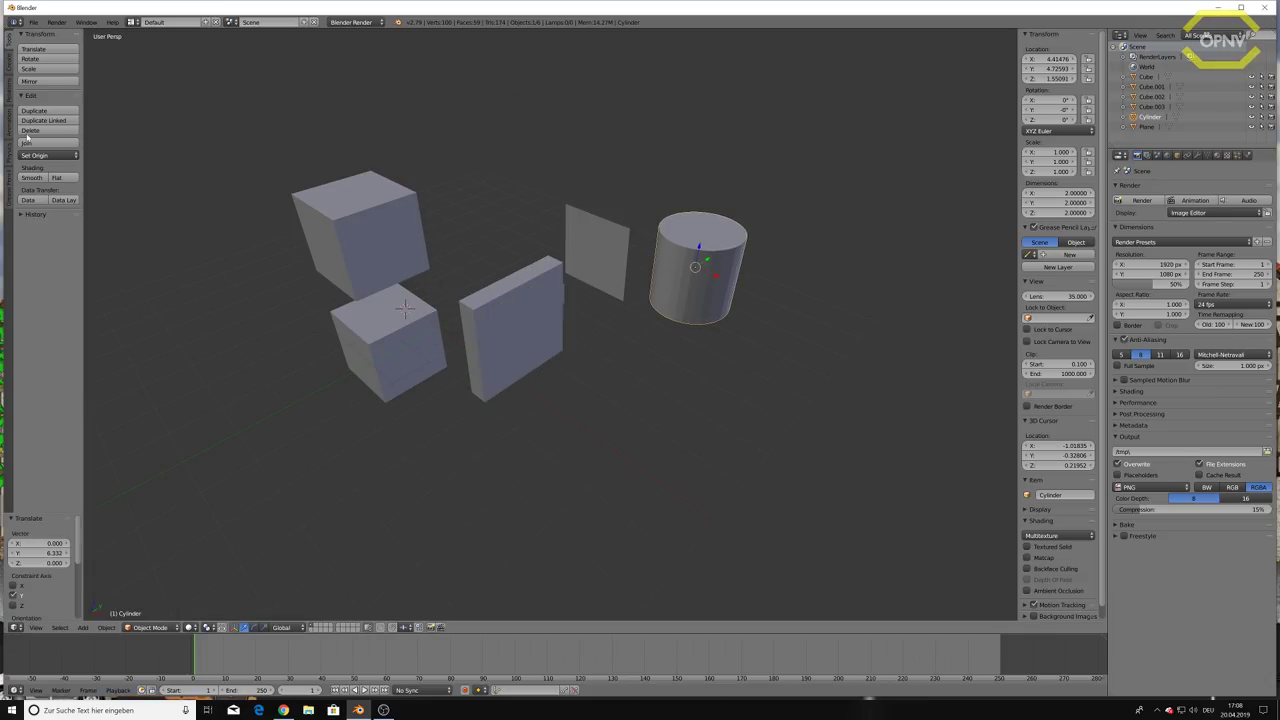
# Select the upper and lower cubes and join them with Ctrl+J.
pyautogui.click(11, 93)
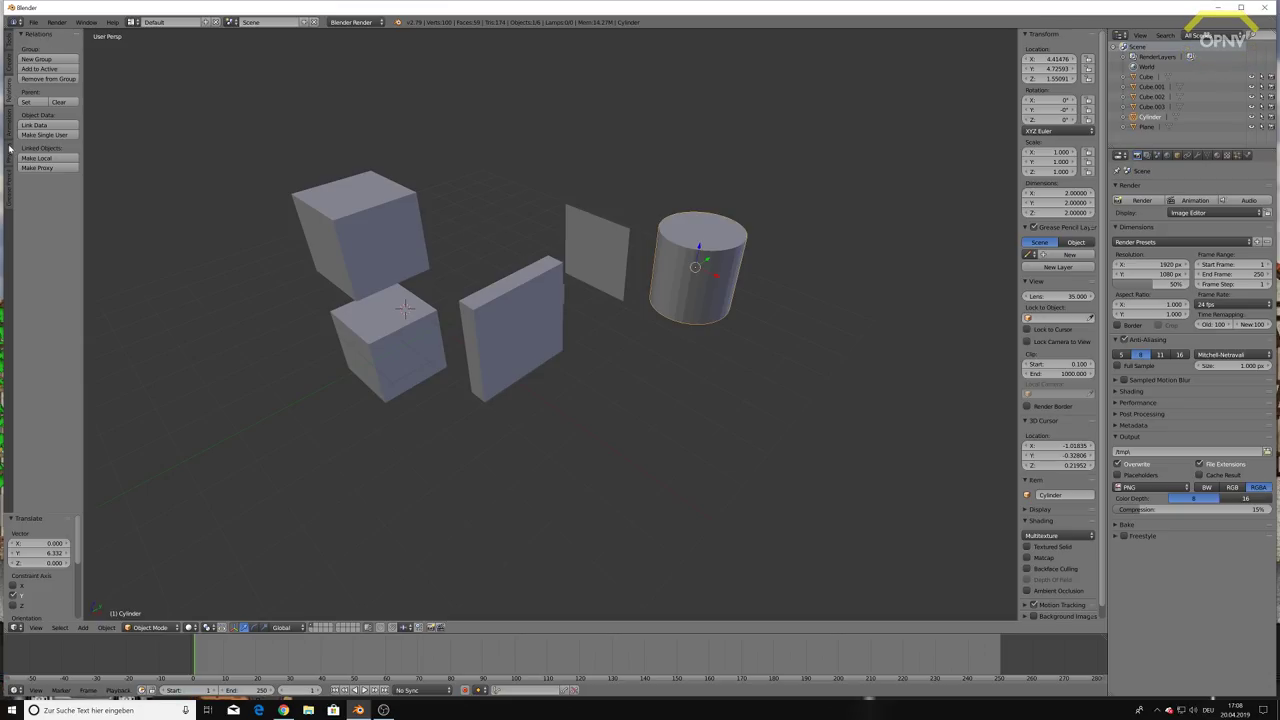
pyautogui.rightClick(347, 246)
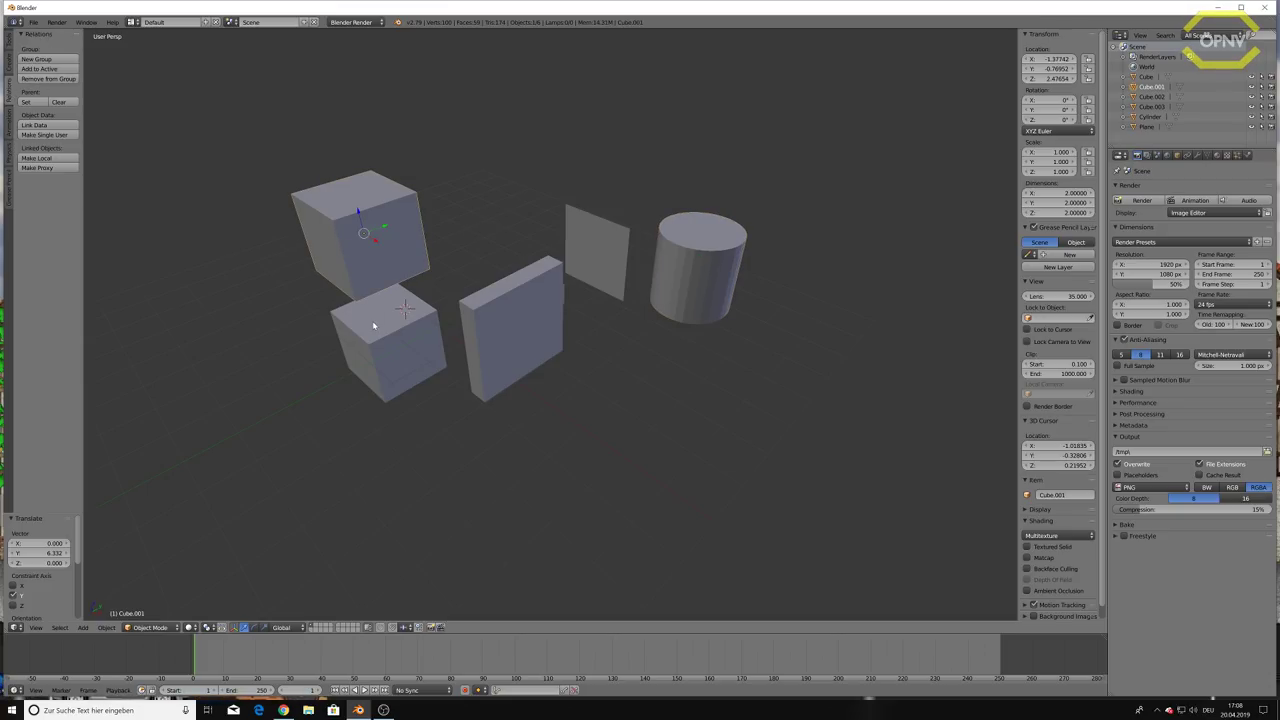
pyautogui.rightClick(372, 328)
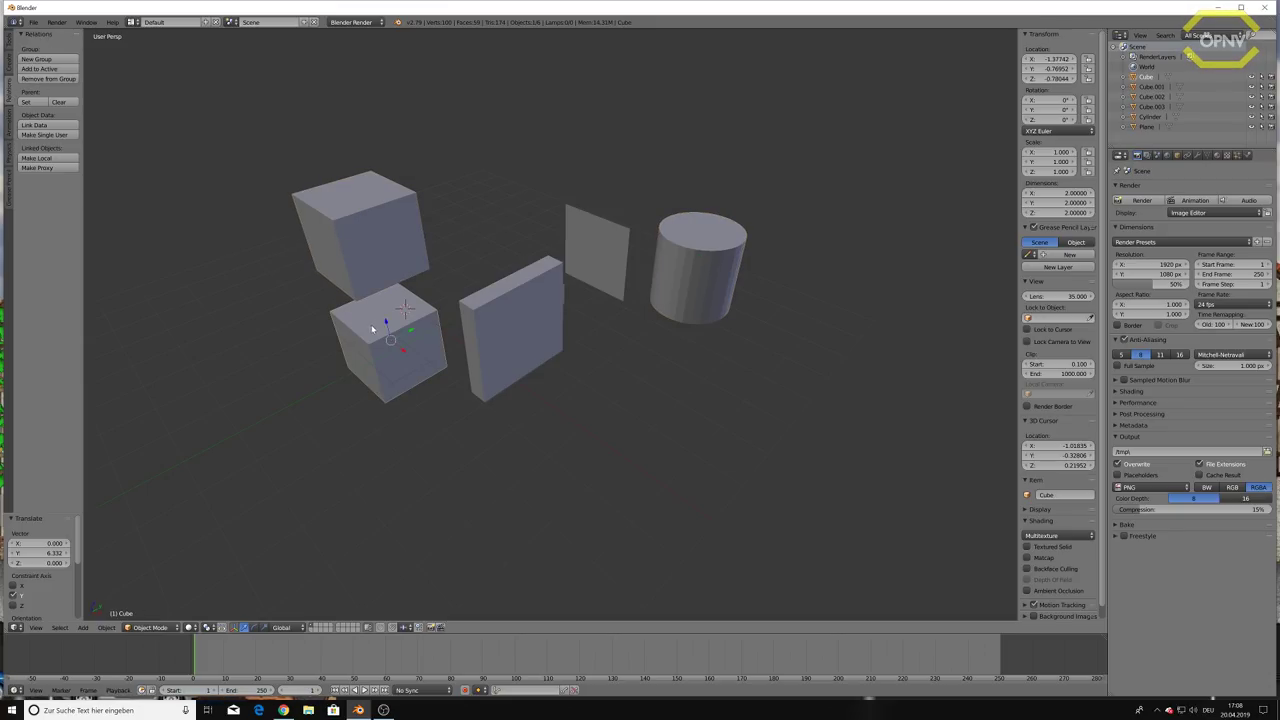
pyautogui.rightClick(390, 237)
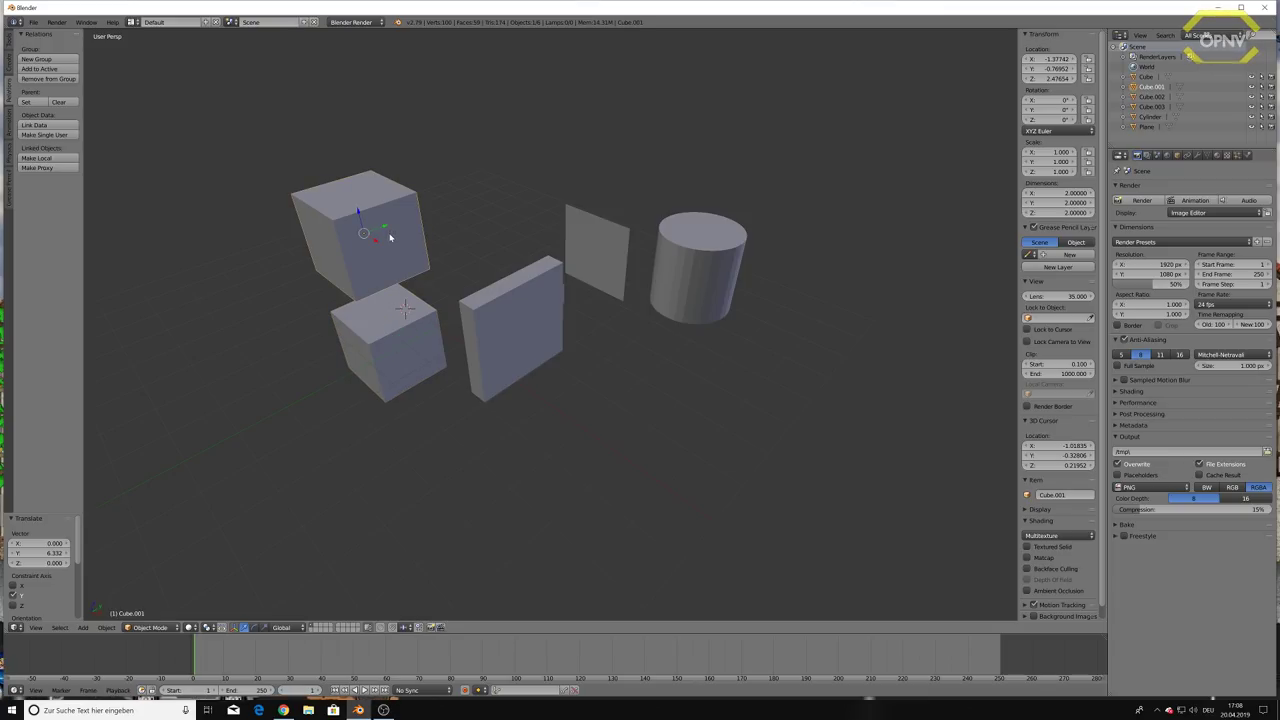
pyautogui.rightClick(381, 325)
pyautogui.rightClick(376, 253)
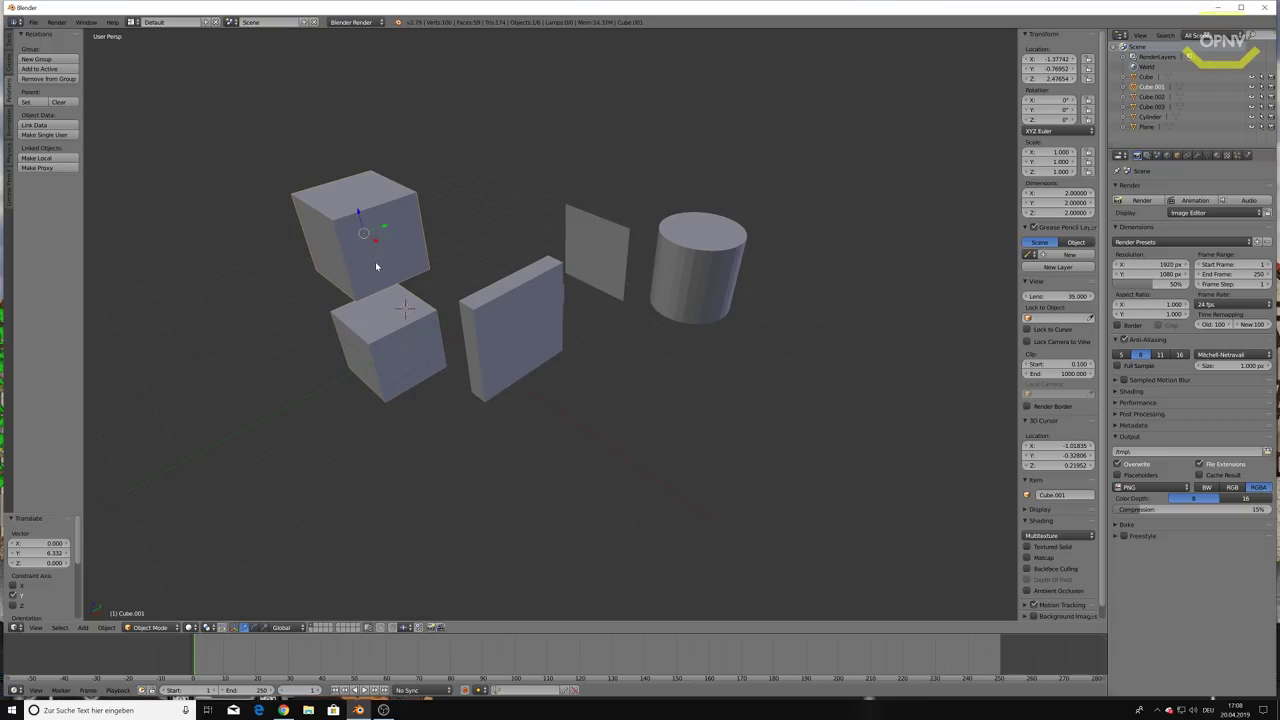
pyautogui.hotkey('ctrl', 'j')
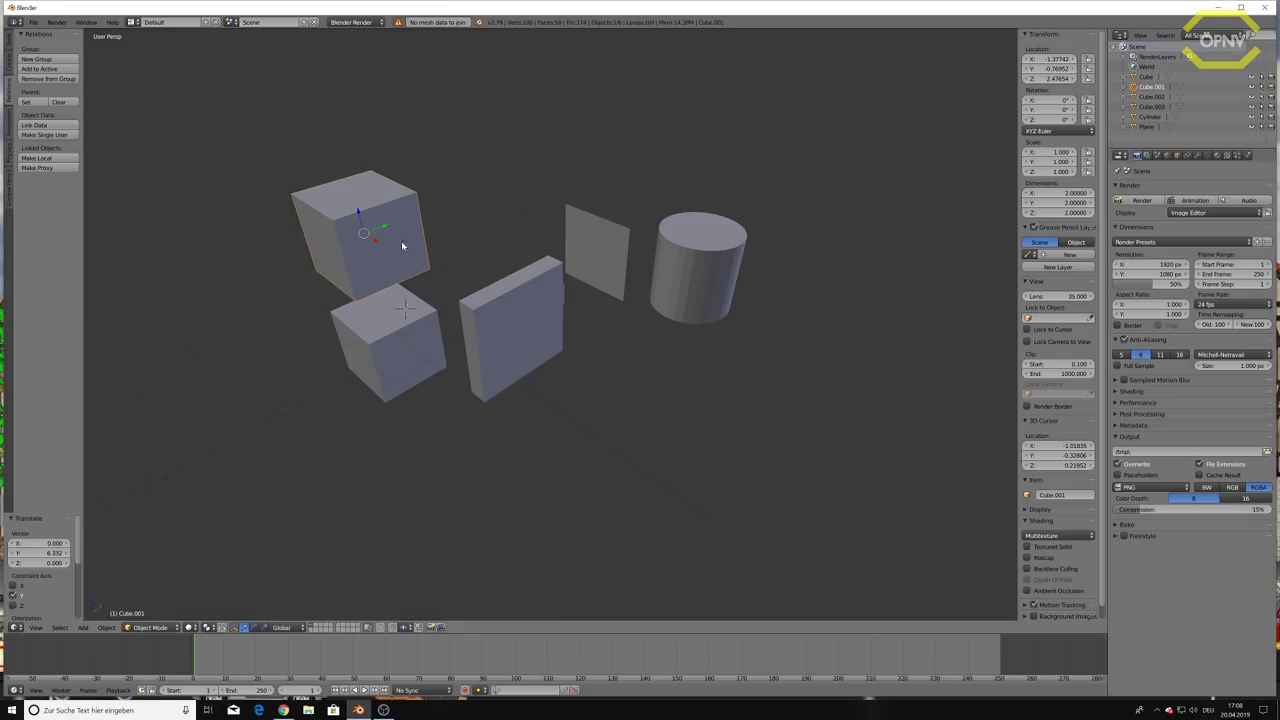
pyautogui.rightClick(380, 334)
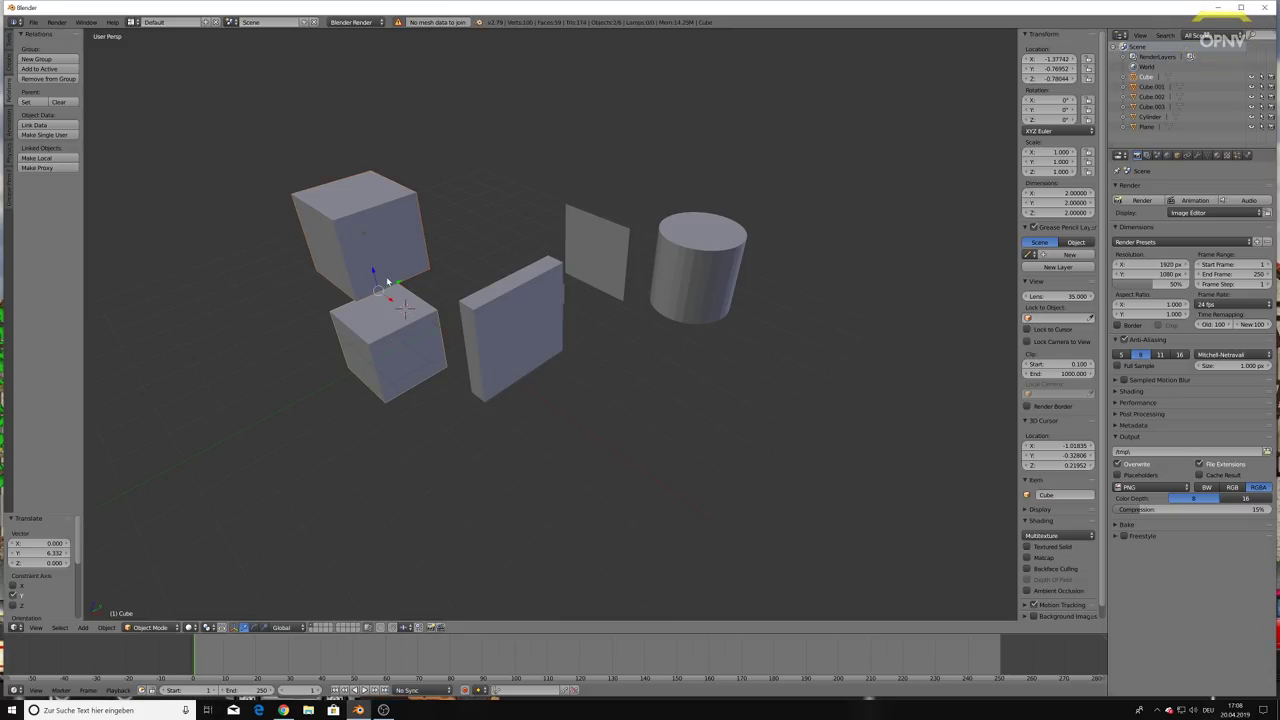
pyautogui.hotkey('ctrl', 'j')
# Shift the joined cubes slightly left along X, then raise them along Z.
pyautogui.press('g')
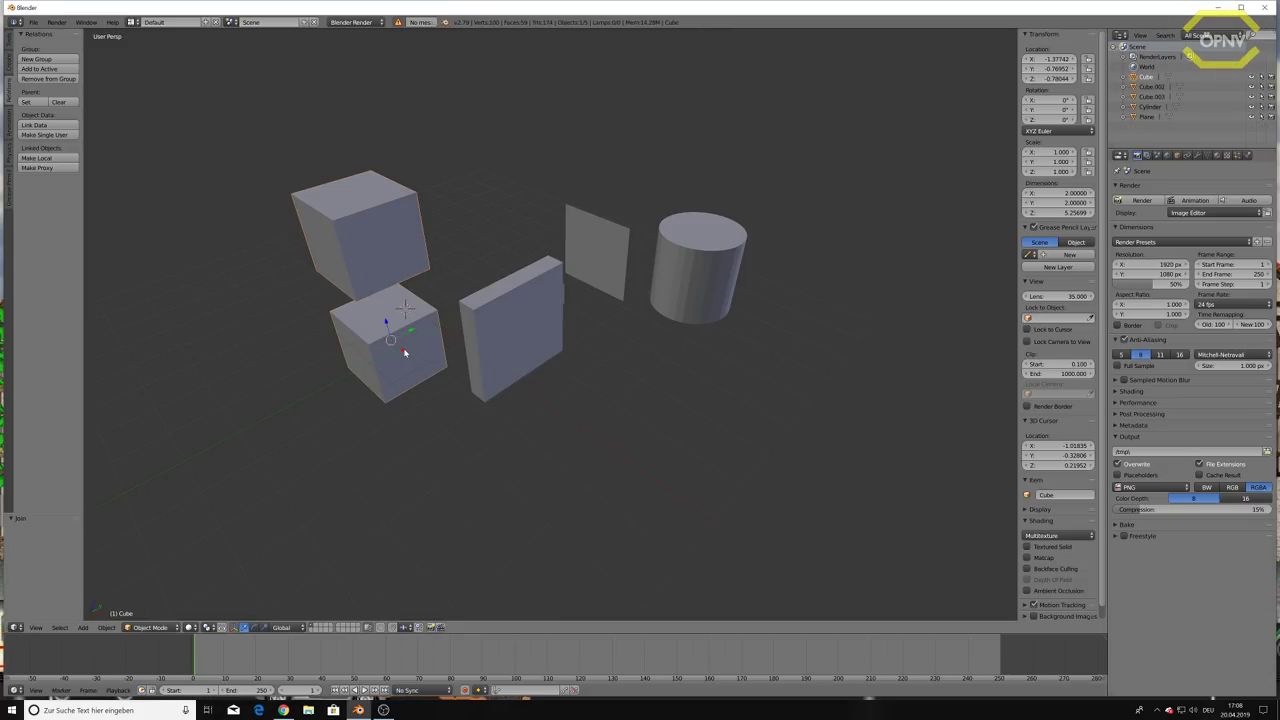
pyautogui.press('x')
pyautogui.click(420, 318)
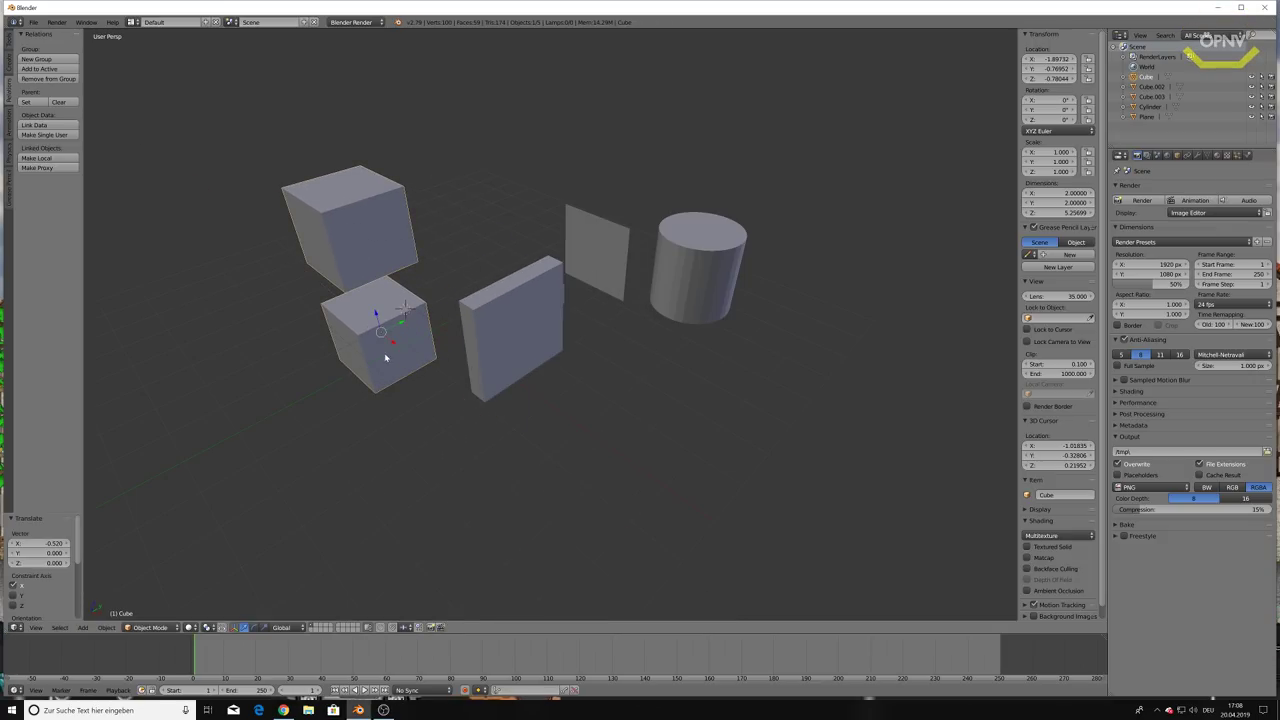
pyautogui.rightClick(523, 343)
pyautogui.rightClick(347, 242)
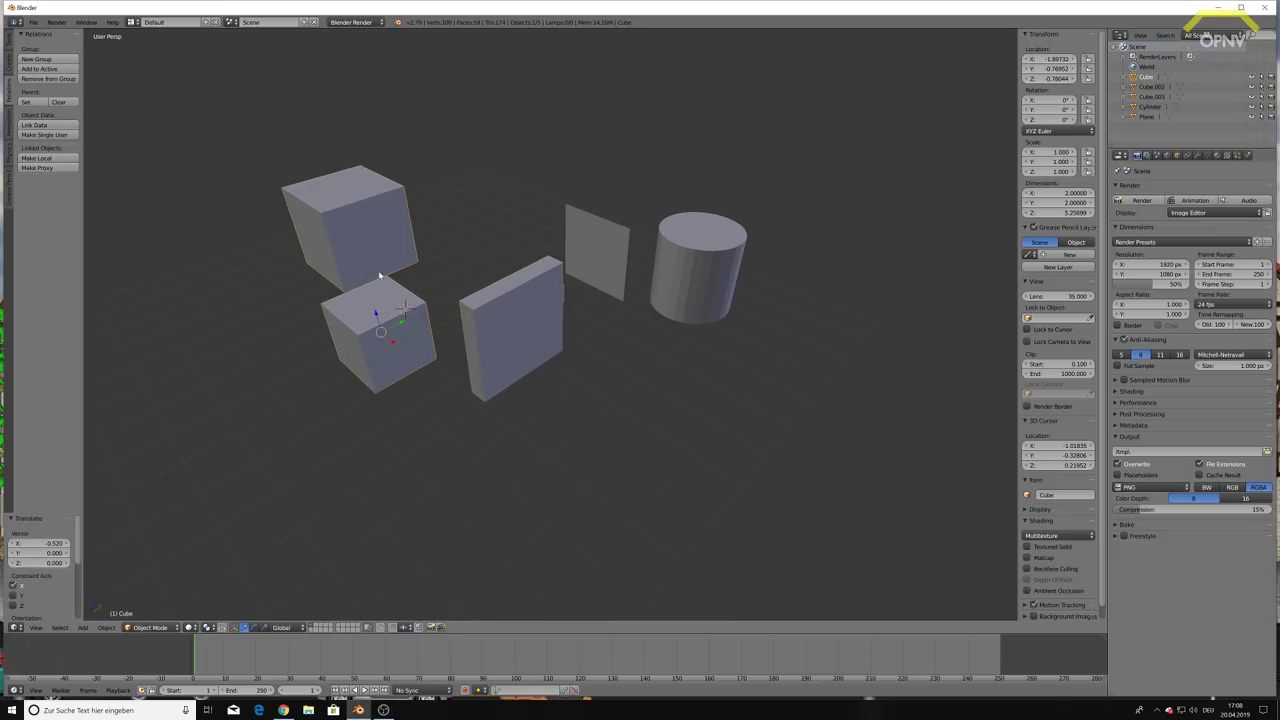
pyautogui.moveTo(376, 310); pyautogui.dragTo(364, 233)
# Move the slab to X 6.25, shift the lower cube −0.779 along Y, and add the slab to the selection.
pyautogui.rightClick(505, 317)
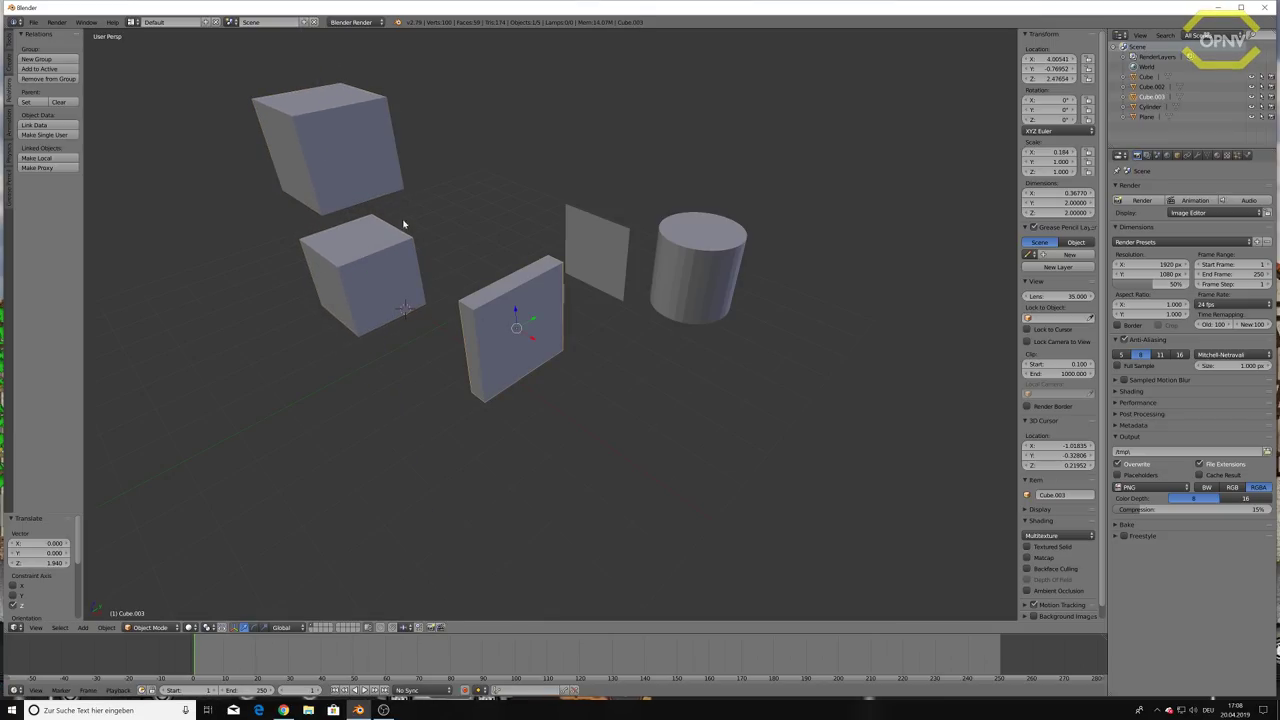
pyautogui.moveTo(533, 343); pyautogui.dragTo(620, 413)
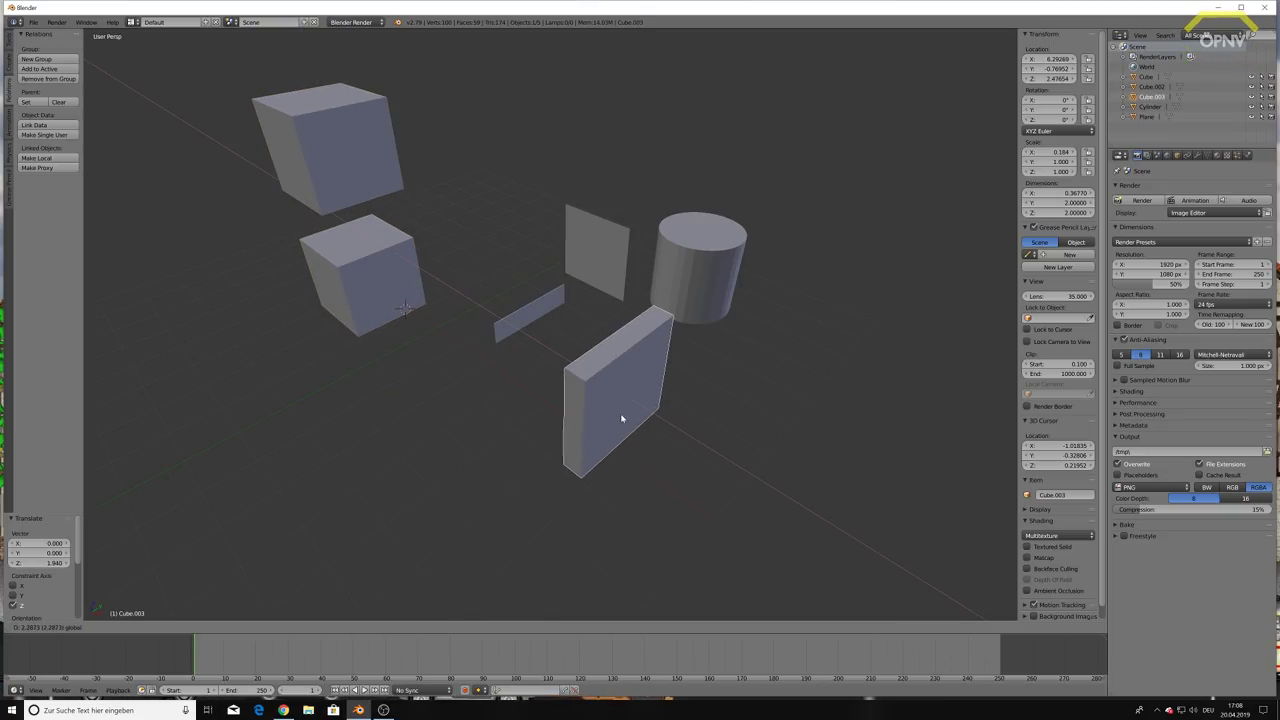
pyautogui.rightClick(371, 283)
pyautogui.moveTo(391, 280)
pyautogui.mouseDown()
pyautogui.moveTo(360, 270)
pyautogui.moveTo(442, 360)
pyautogui.mouseUp()
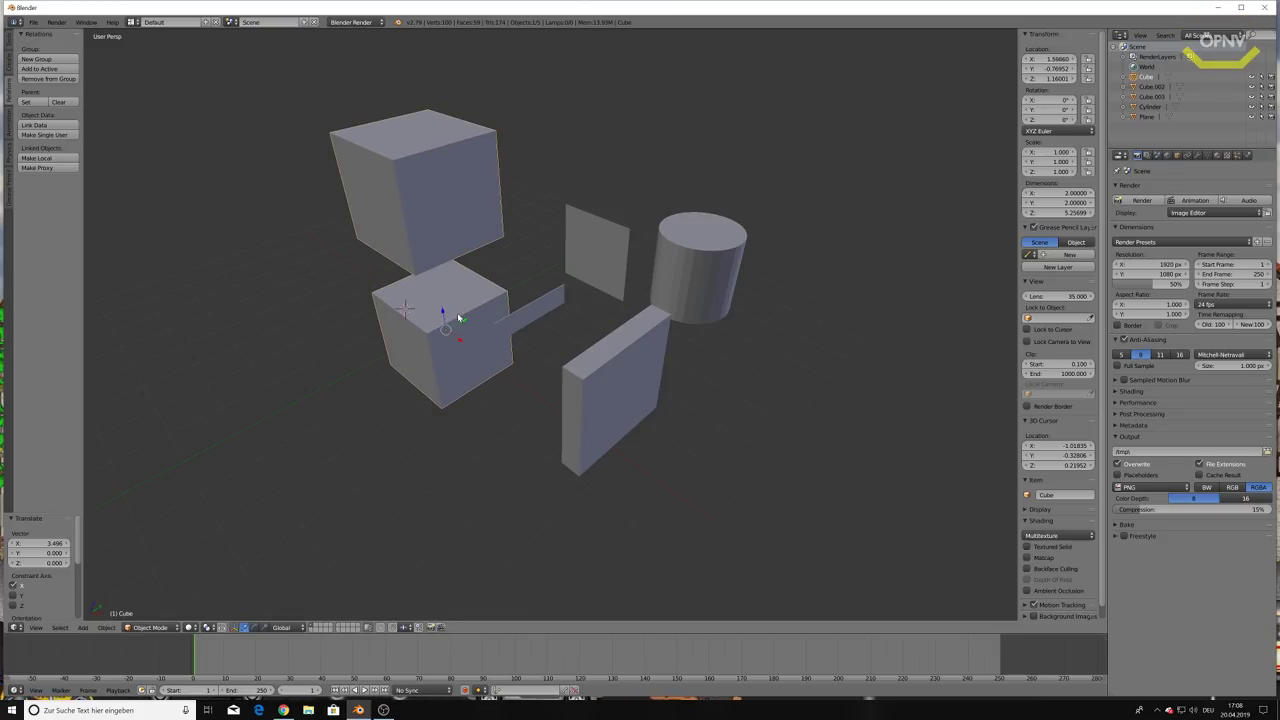
pyautogui.moveTo(457, 312); pyautogui.dragTo(417, 247)
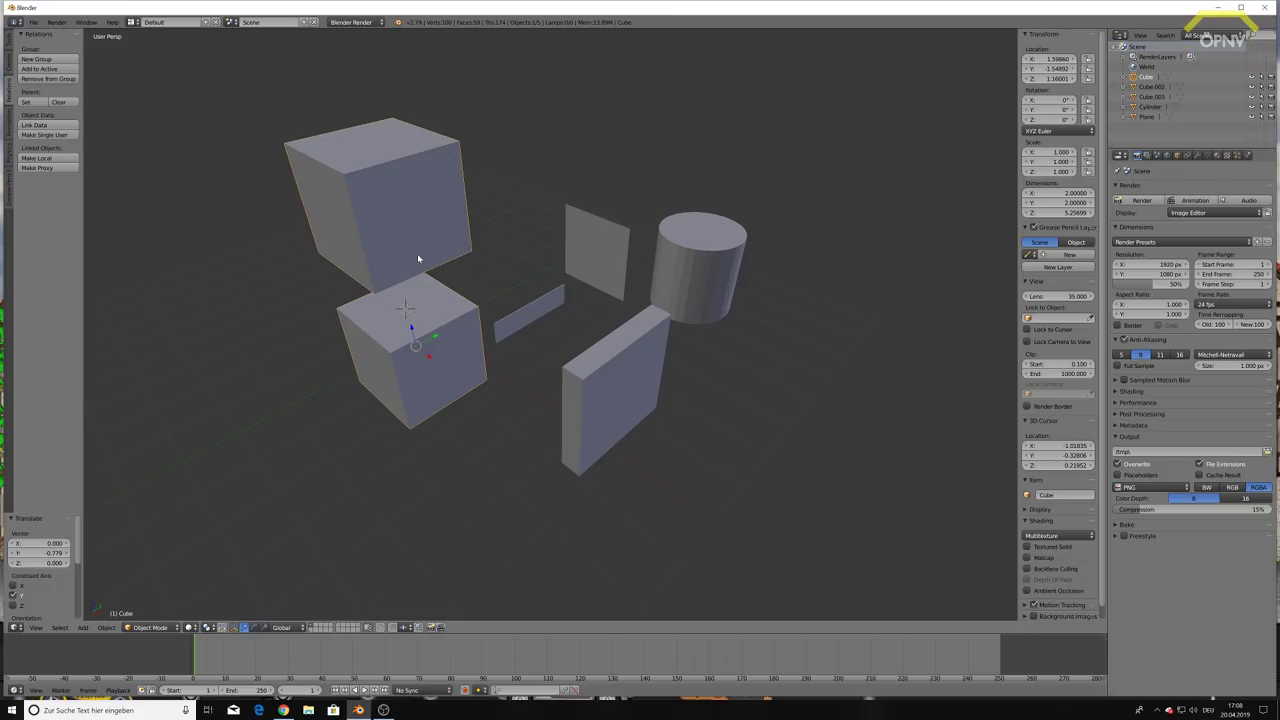
pyautogui.rightClick(604, 395)
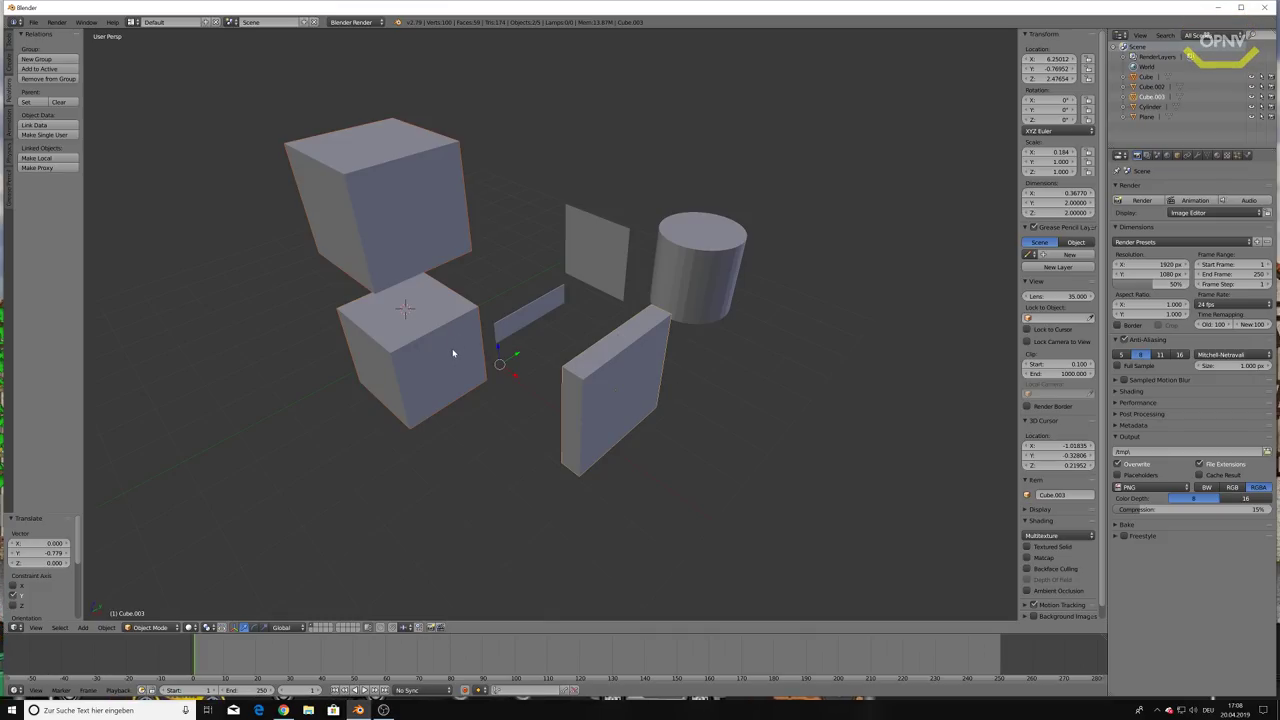
# Join the cube and slab with Ctrl+J, then shift the result along X.
pyautogui.hotkey('ctrl', 'j')
pyautogui.press('g')
pyautogui.press('x')
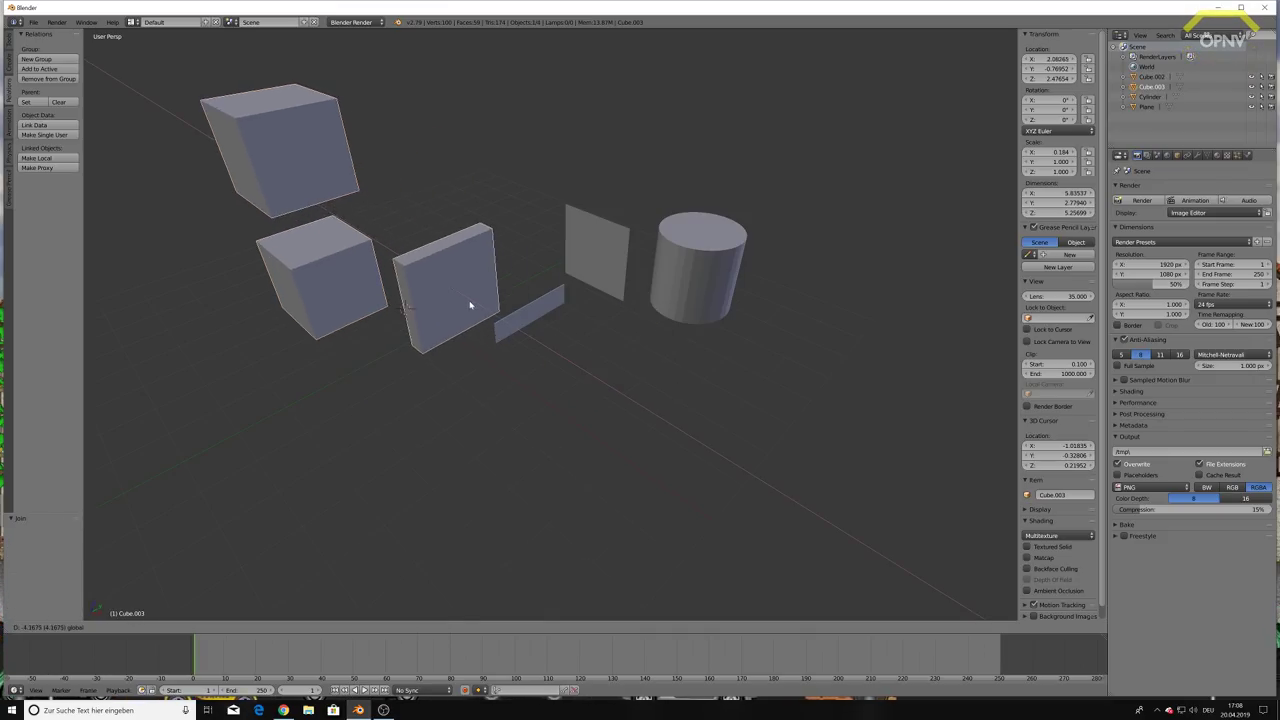
pyautogui.click(494, 362)
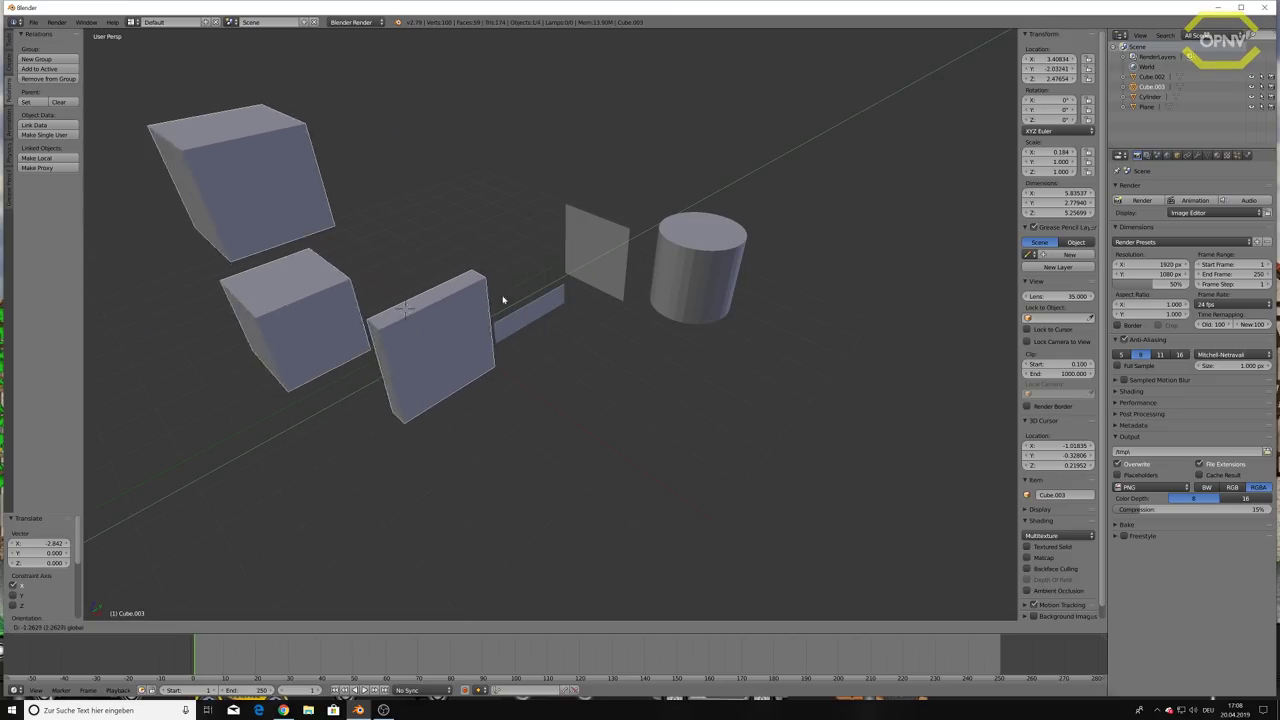
pyautogui.click(552, 350)
pyautogui.press('g')
pyautogui.press('x')
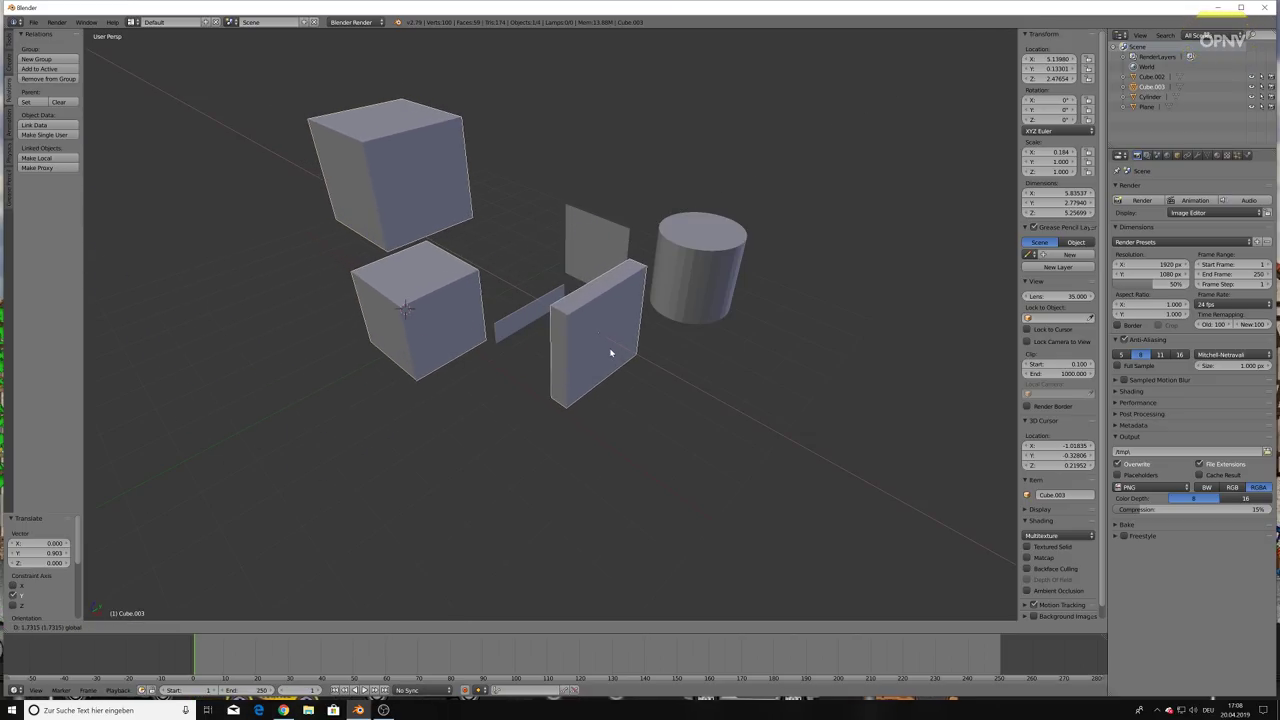
pyautogui.click(603, 329)
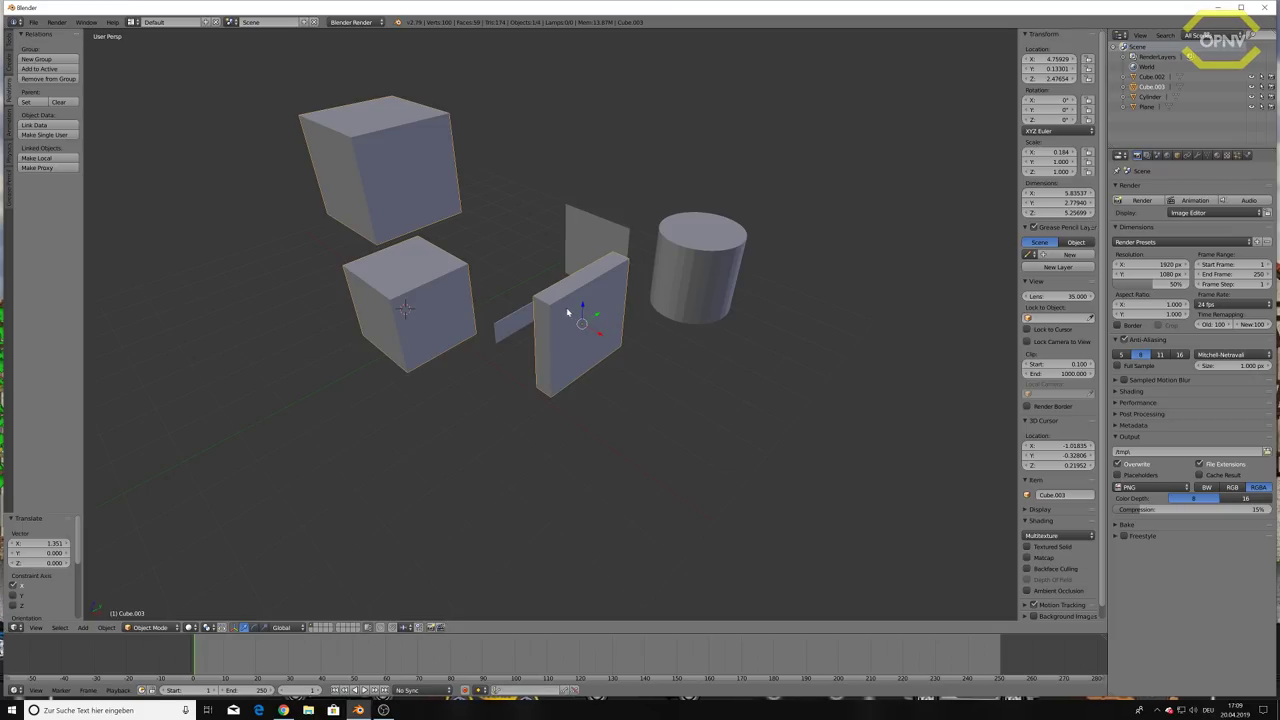
# Move Cube.003 −1.38 along Y to X 4.799, Y −1.247, Z 2.477.
pyautogui.press('g')
pyautogui.press('y')
pyautogui.click(544, 359)
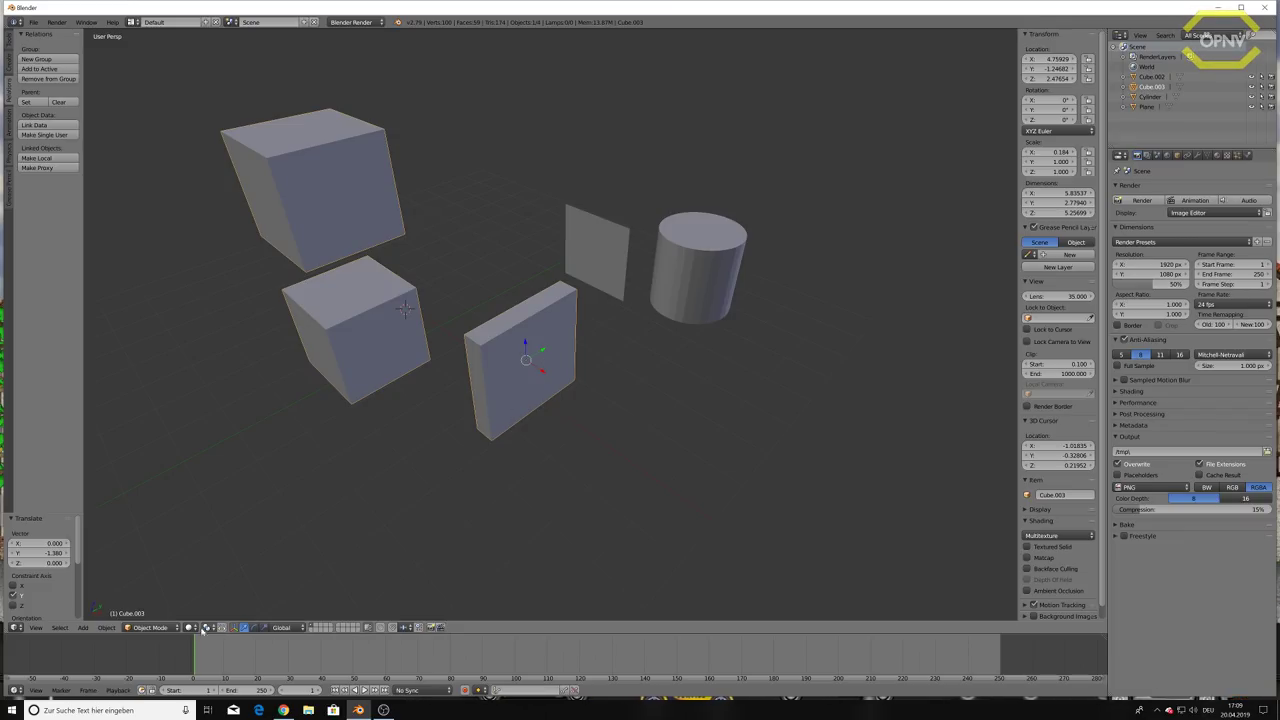
pyautogui.click(132, 629)
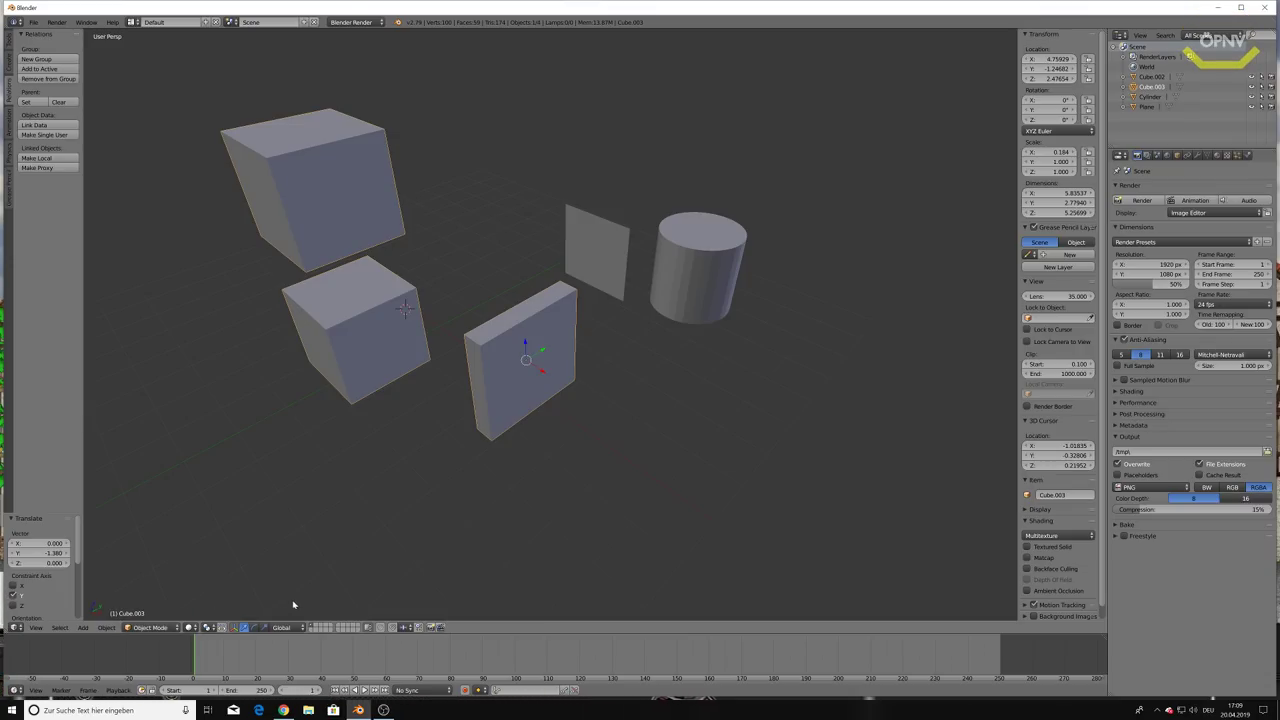
pyautogui.click(188, 628)
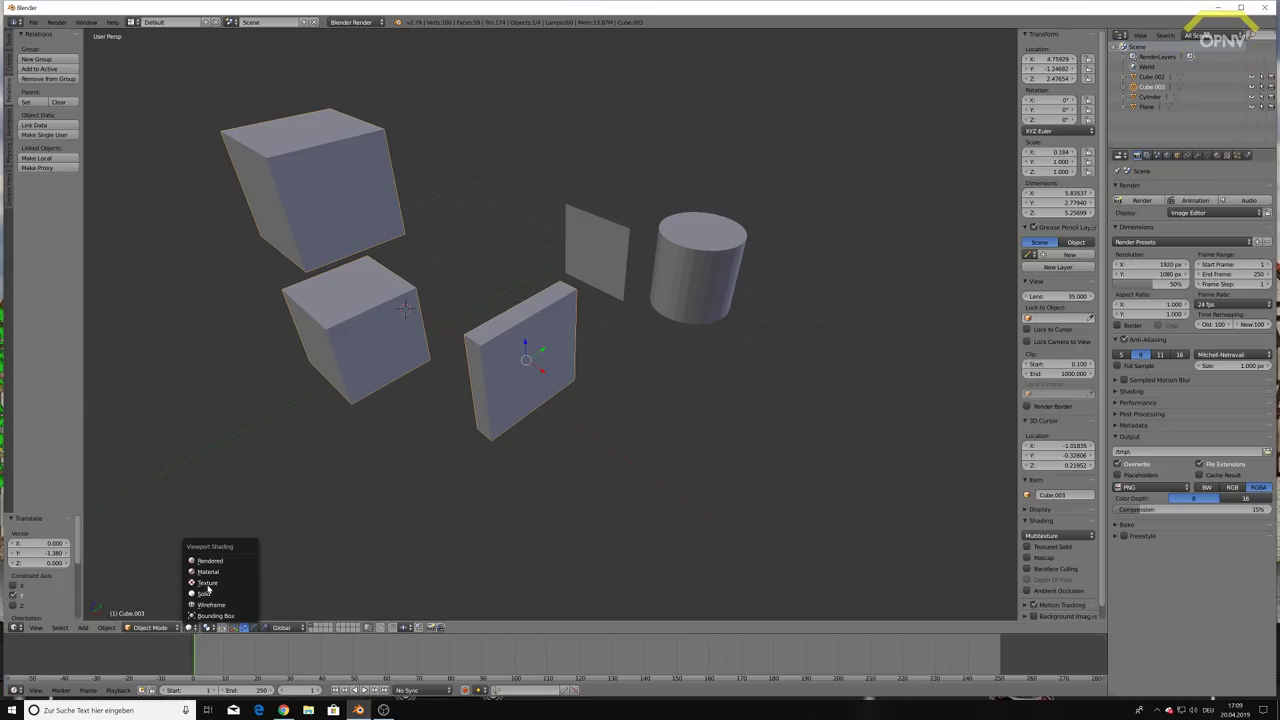
pyautogui.click(206, 583)
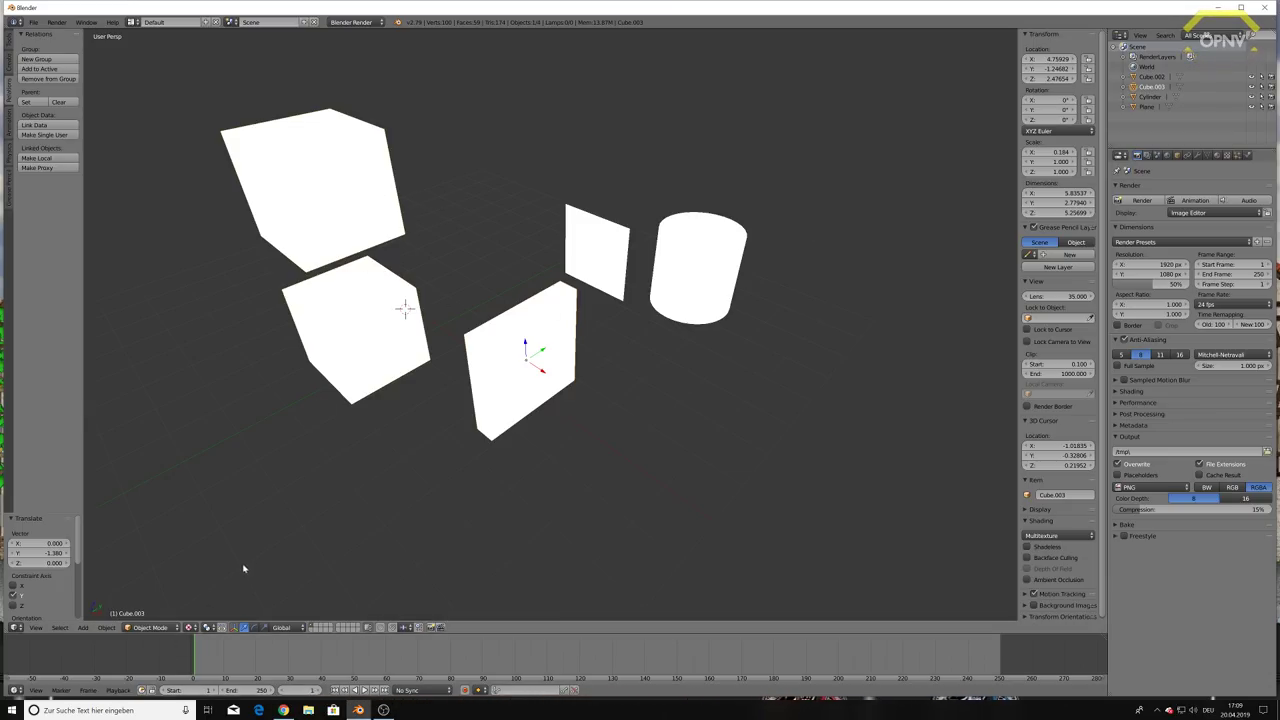
pyautogui.click(191, 627)
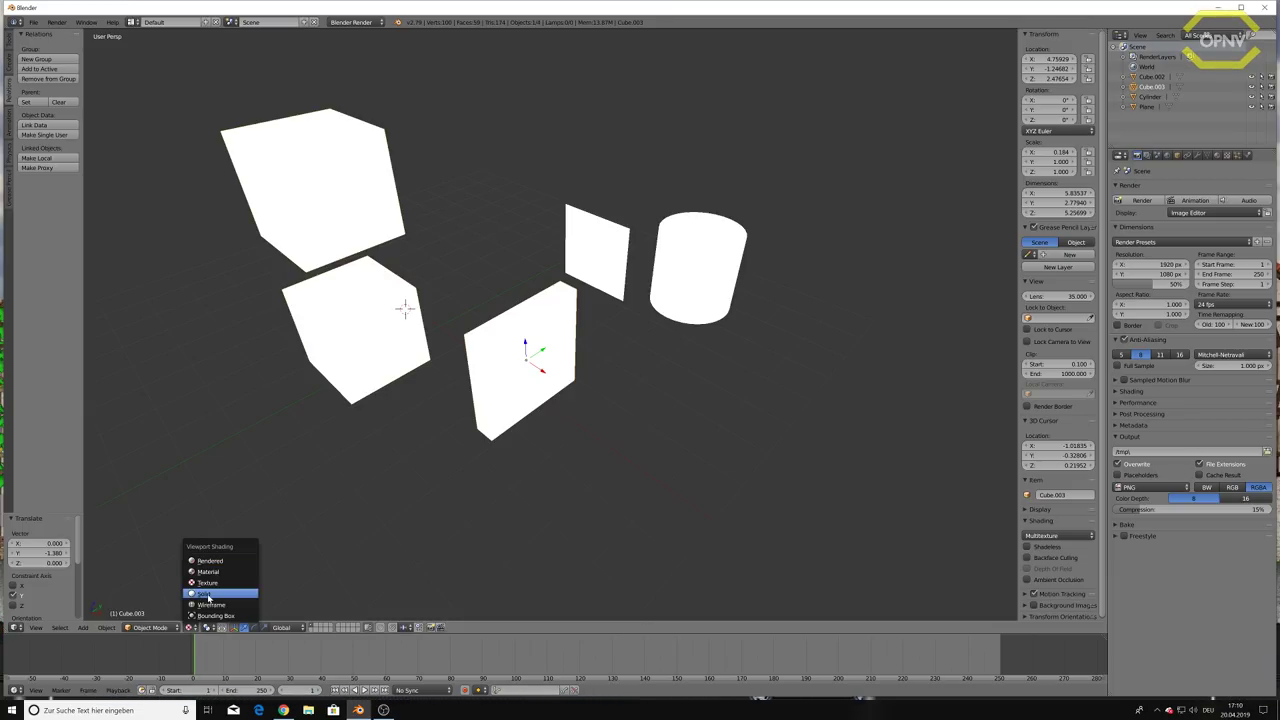
pyautogui.click(207, 593)
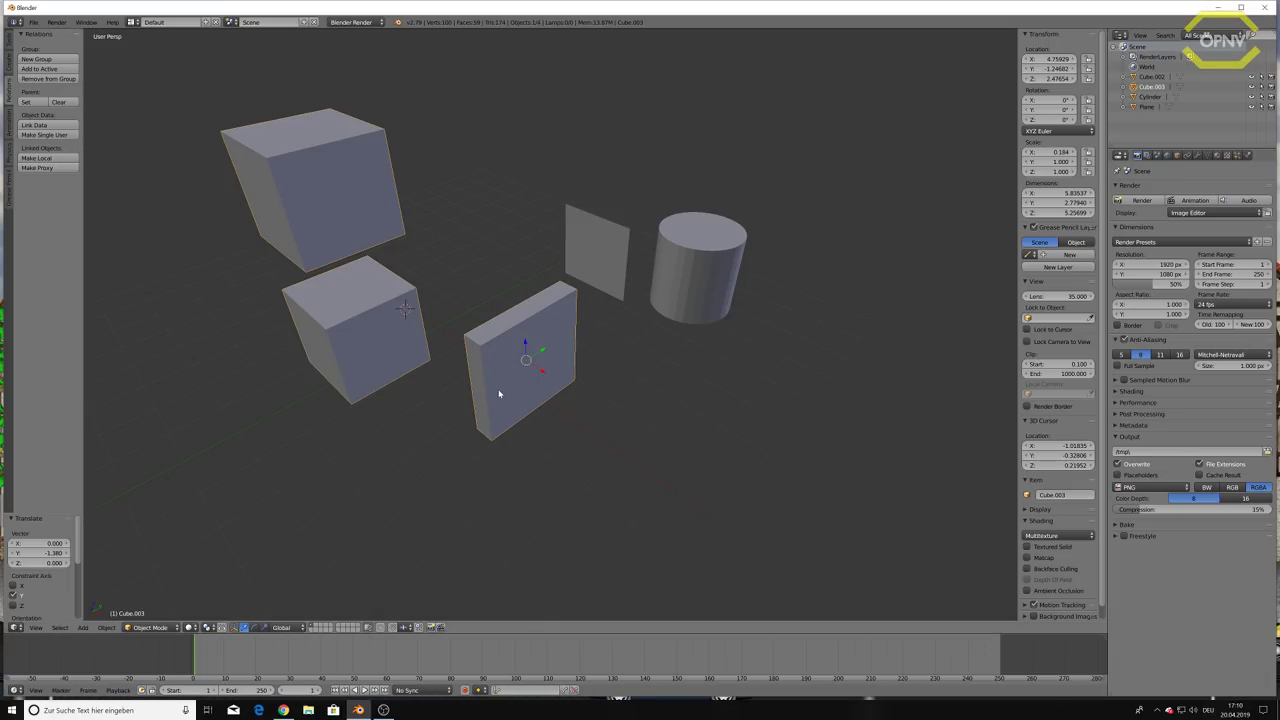
pyautogui.press('2')
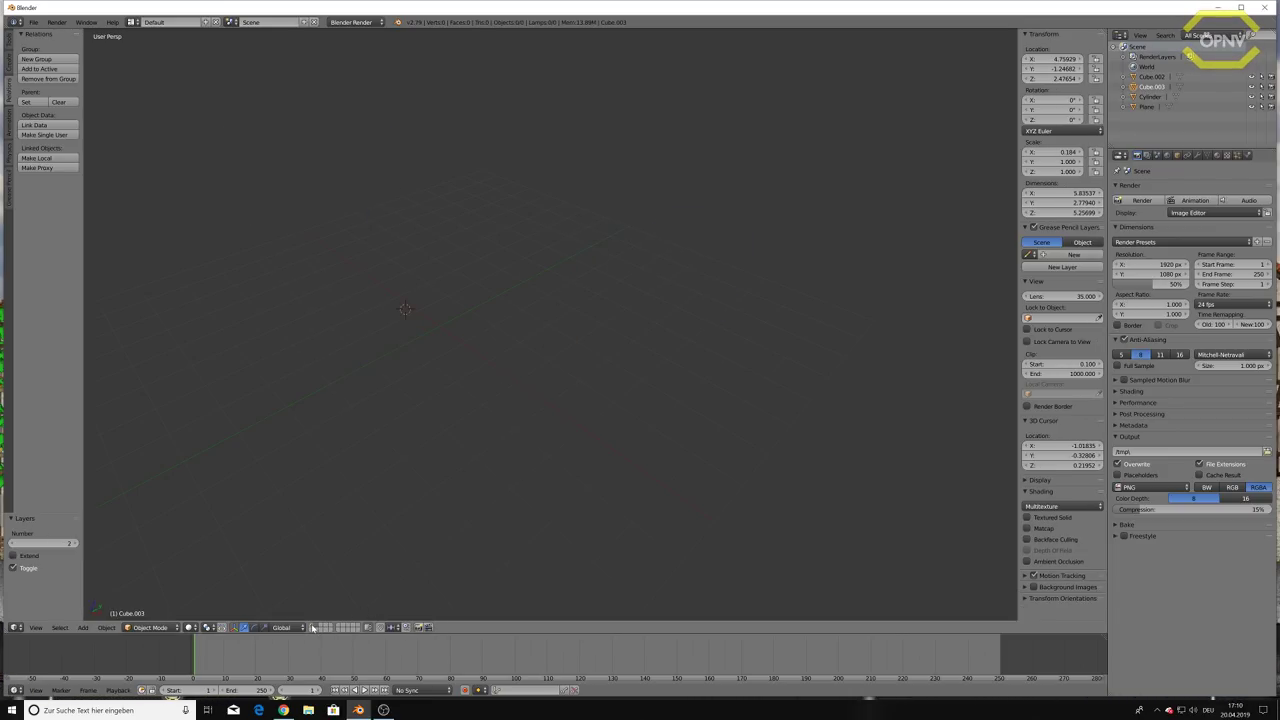
pyautogui.press('1')
pyautogui.press('2')
pyautogui.press('6')
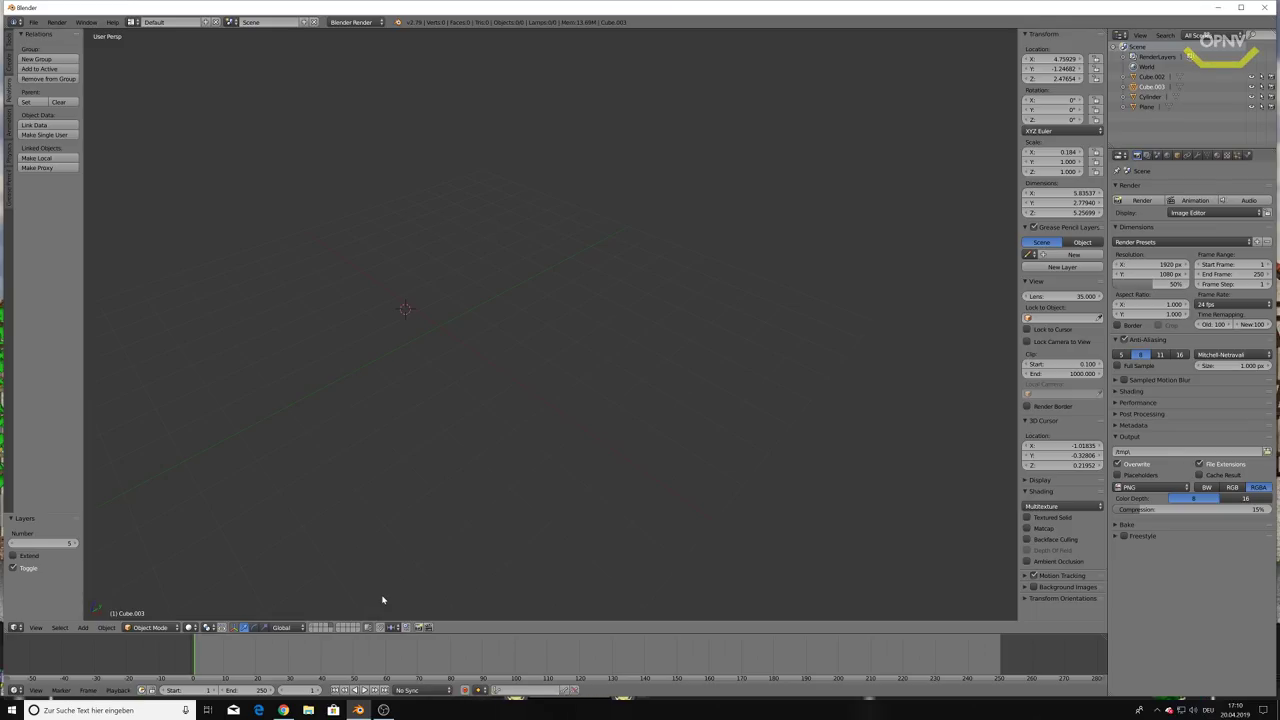
pyautogui.rightClick(316, 628)
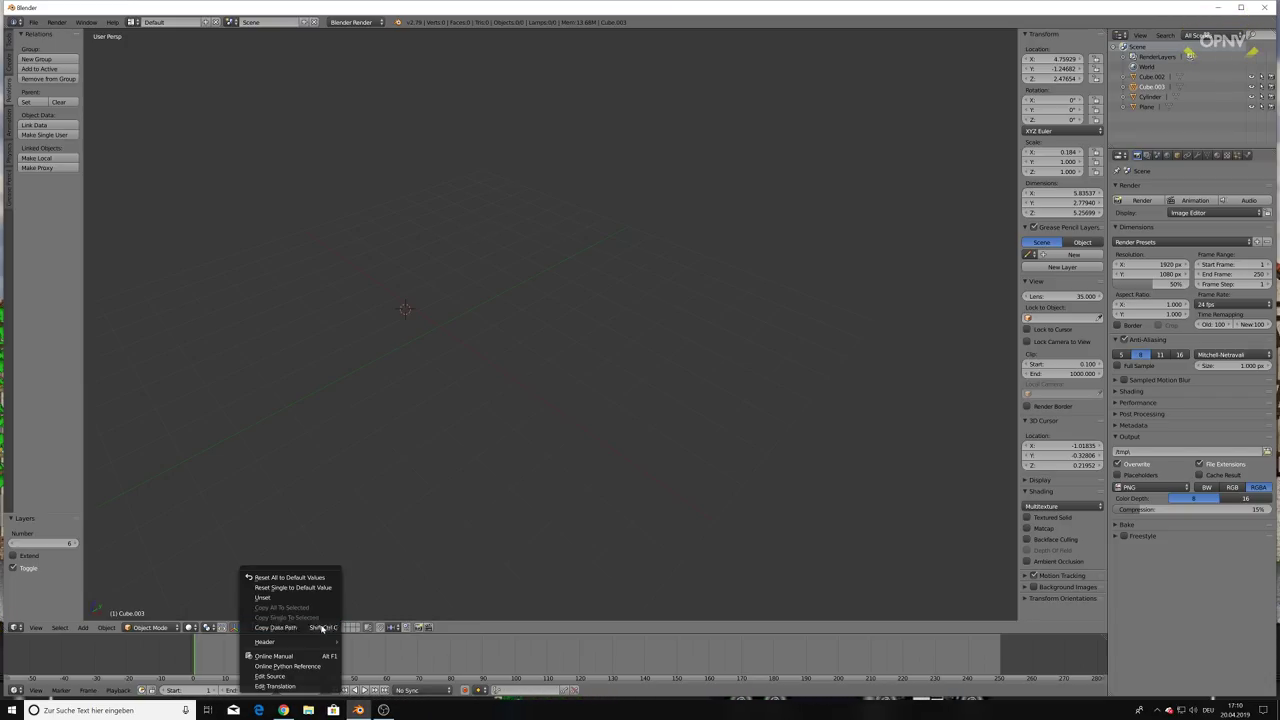
pyautogui.press('Escape')
pyautogui.click(312, 628)
pyautogui.click(318, 628)
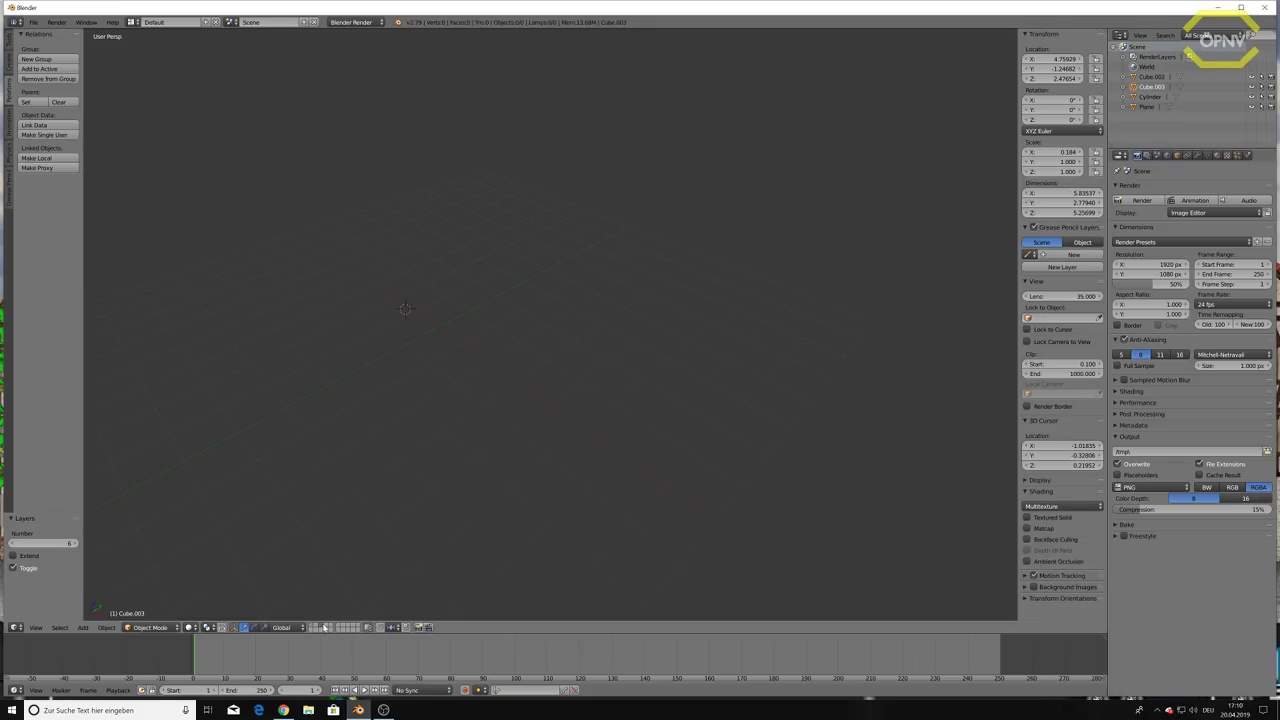
pyautogui.click(317, 628)
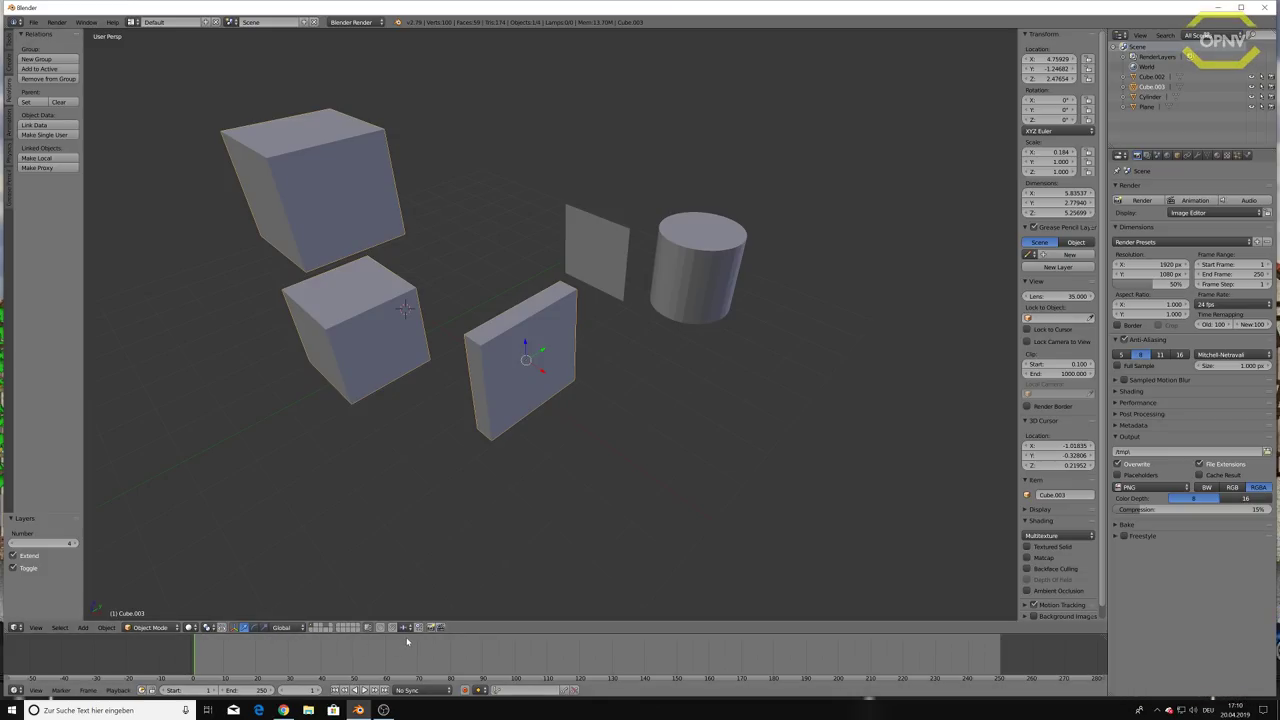
# Resize the timeline, 3D viewport and properties side panel borders.
pyautogui.moveTo(407, 636); pyautogui.dragTo(407, 510)
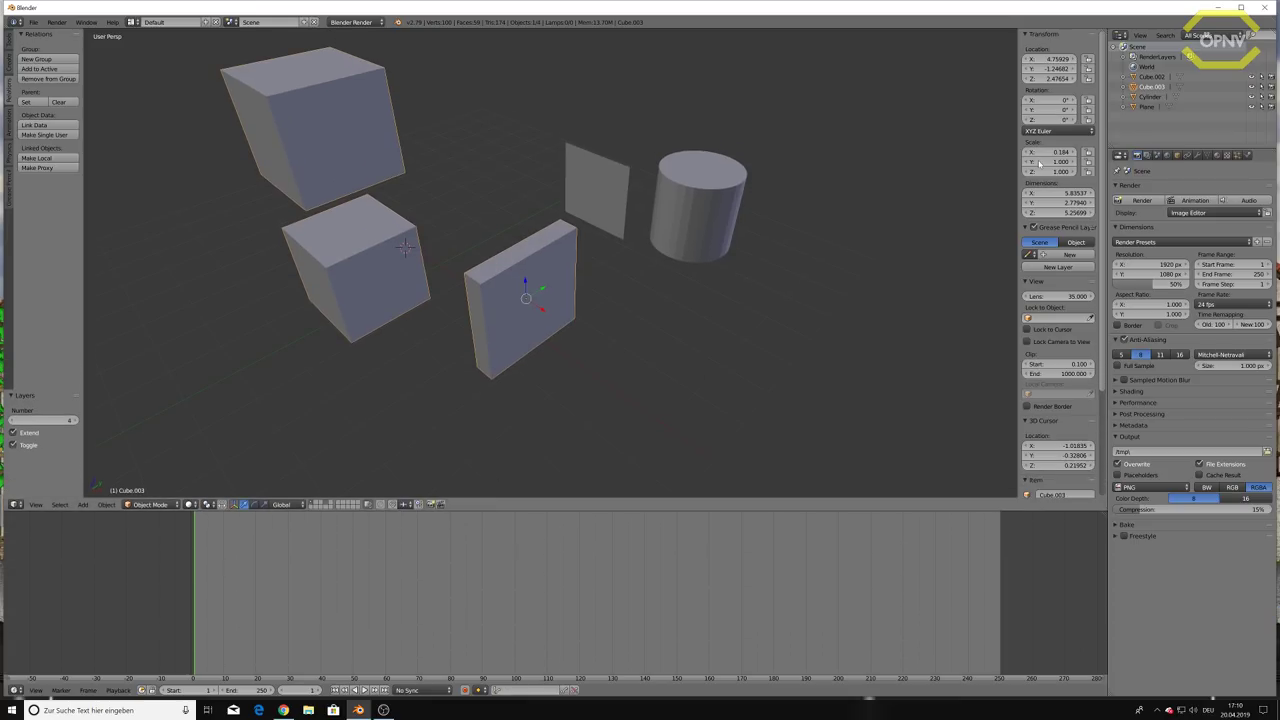
pyautogui.moveTo(1015, 73)
pyautogui.mouseDown()
pyautogui.moveTo(832, 110)
pyautogui.moveTo(948, 115)
pyautogui.mouseUp()
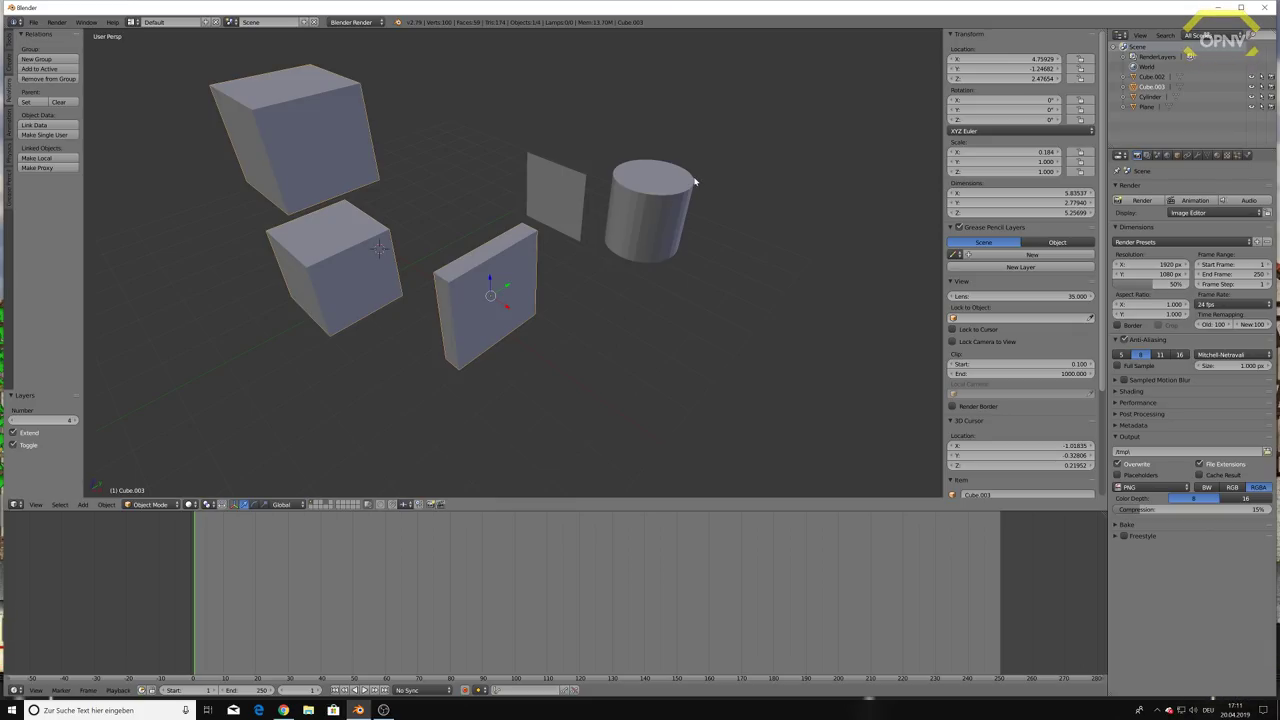
pyautogui.moveTo(754, 511); pyautogui.dragTo(754, 603)
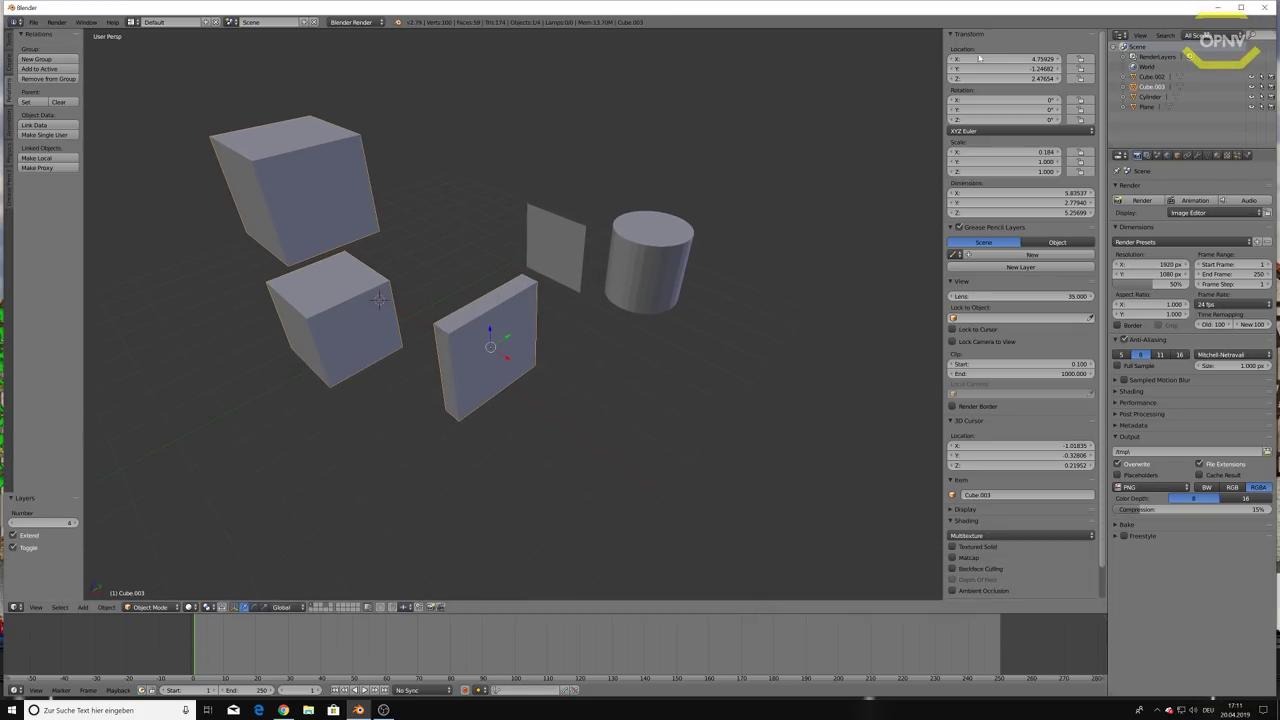
pyautogui.moveTo(941, 269); pyautogui.dragTo(1017, 281)
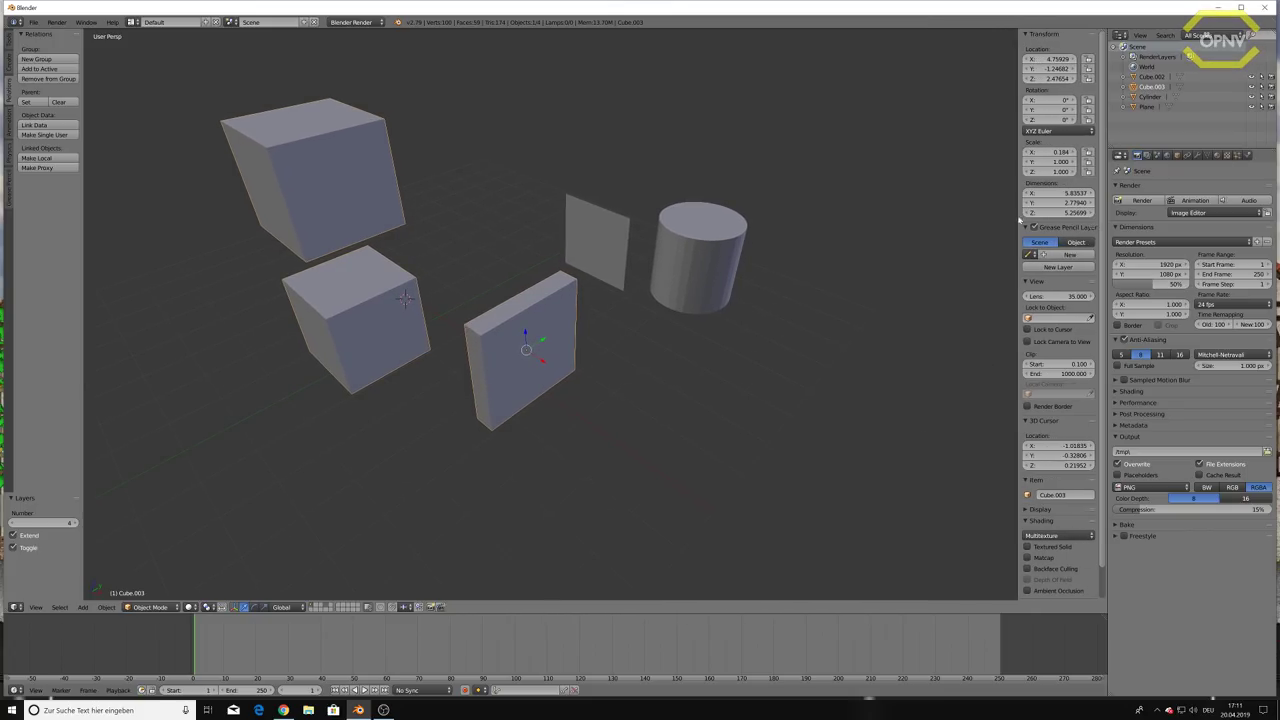
pyautogui.moveTo(787, 611); pyautogui.dragTo(788, 595)
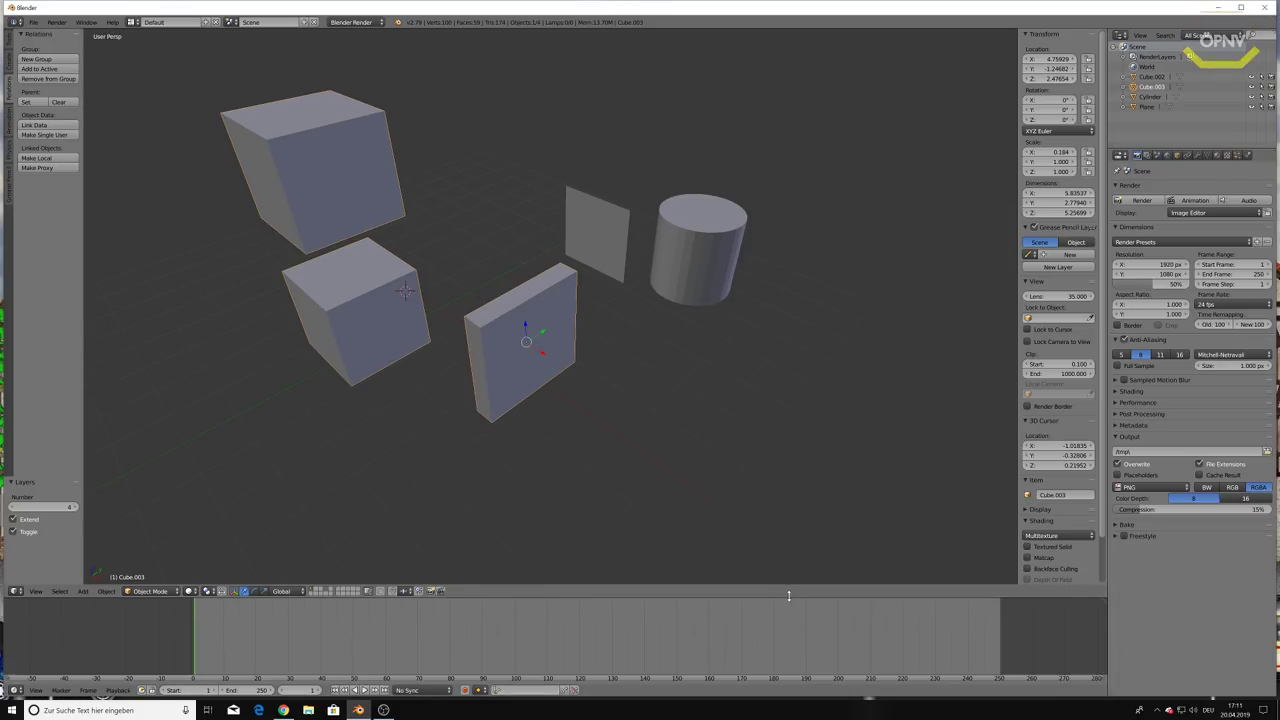
# Move the cylinder forward along Y and 1.756 along X to X 6.171, Y 0.840.
pyautogui.rightClick(697, 256)
pyautogui.moveTo(707, 246)
pyautogui.mouseDown()
pyautogui.moveTo(618, 342)
pyautogui.moveTo(686, 371)
pyautogui.mouseUp()
pyautogui.moveTo(686, 371)
pyautogui.mouseDown(button='middle')
pyautogui.moveTo(706, 383)
pyautogui.moveTo(706, 360)
pyautogui.moveTo(670, 386)
pyautogui.moveTo(703, 374)
pyautogui.moveTo(712, 387)
pyautogui.mouseUp(button='middle')
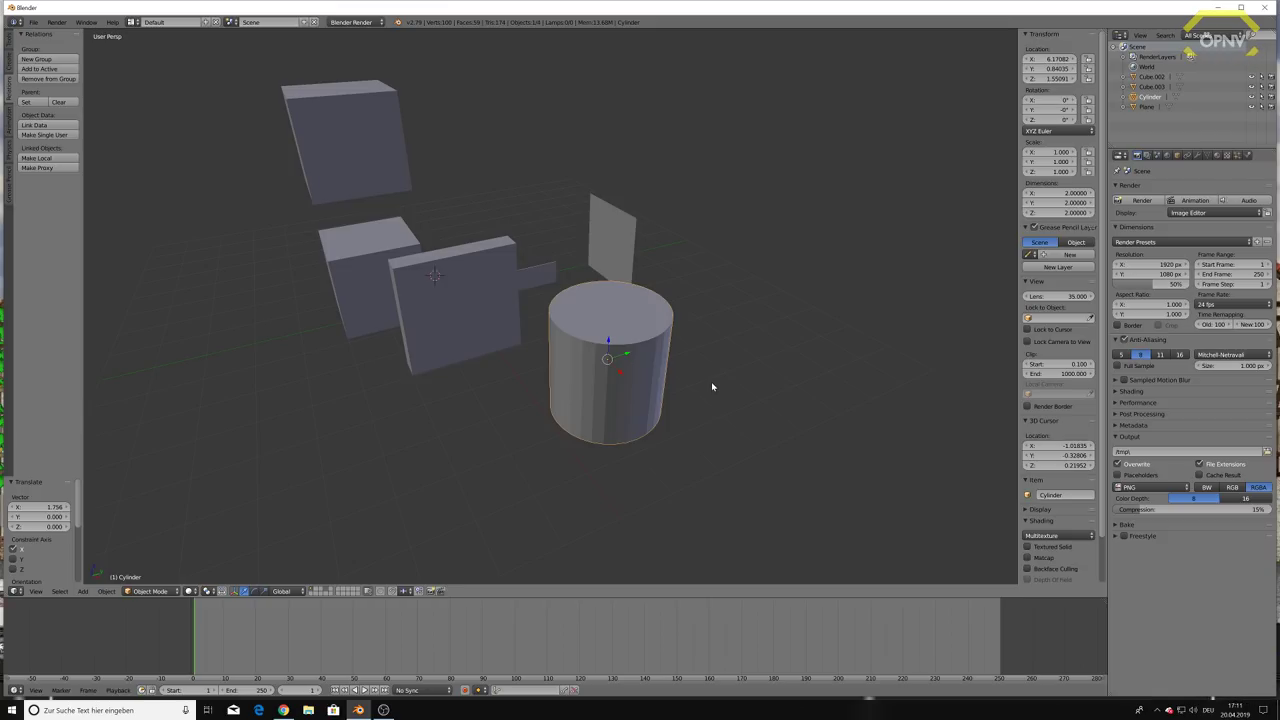
# Rescale the cylinder a few times and shift it along X.
pyautogui.press('s')
pyautogui.click(632, 362)
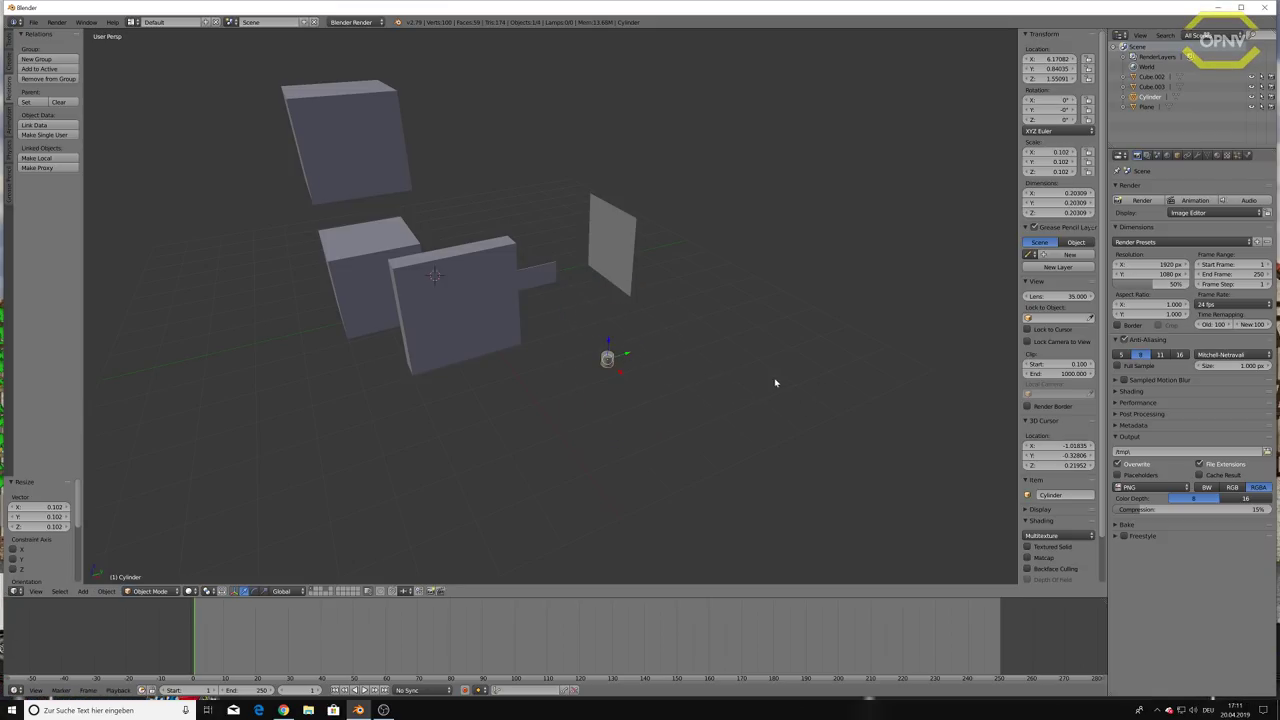
pyautogui.press('s')
pyautogui.click(660, 380)
pyautogui.scroll(6, 680, 390)
pyautogui.scroll(-4, 690, 371)
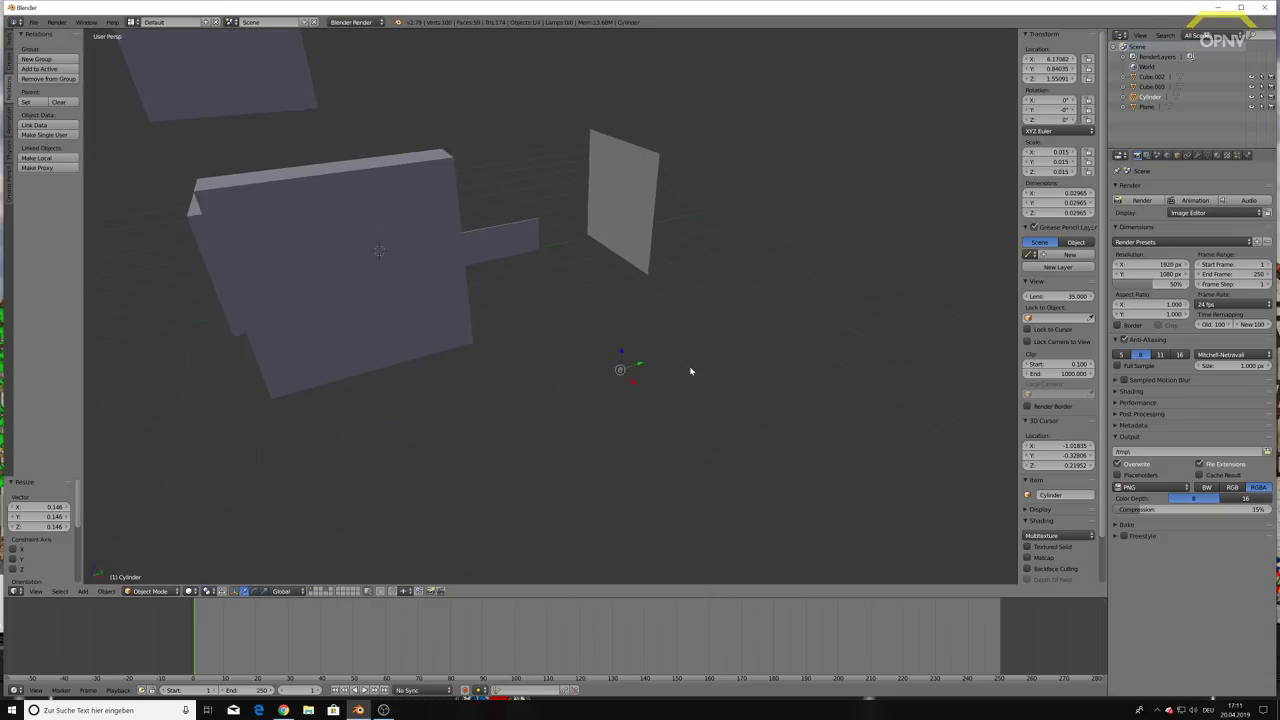
pyautogui.scroll(5, 685, 371)
pyautogui.scroll(-3, 690, 400)
pyautogui.press('s')
pyautogui.click(888, 448)
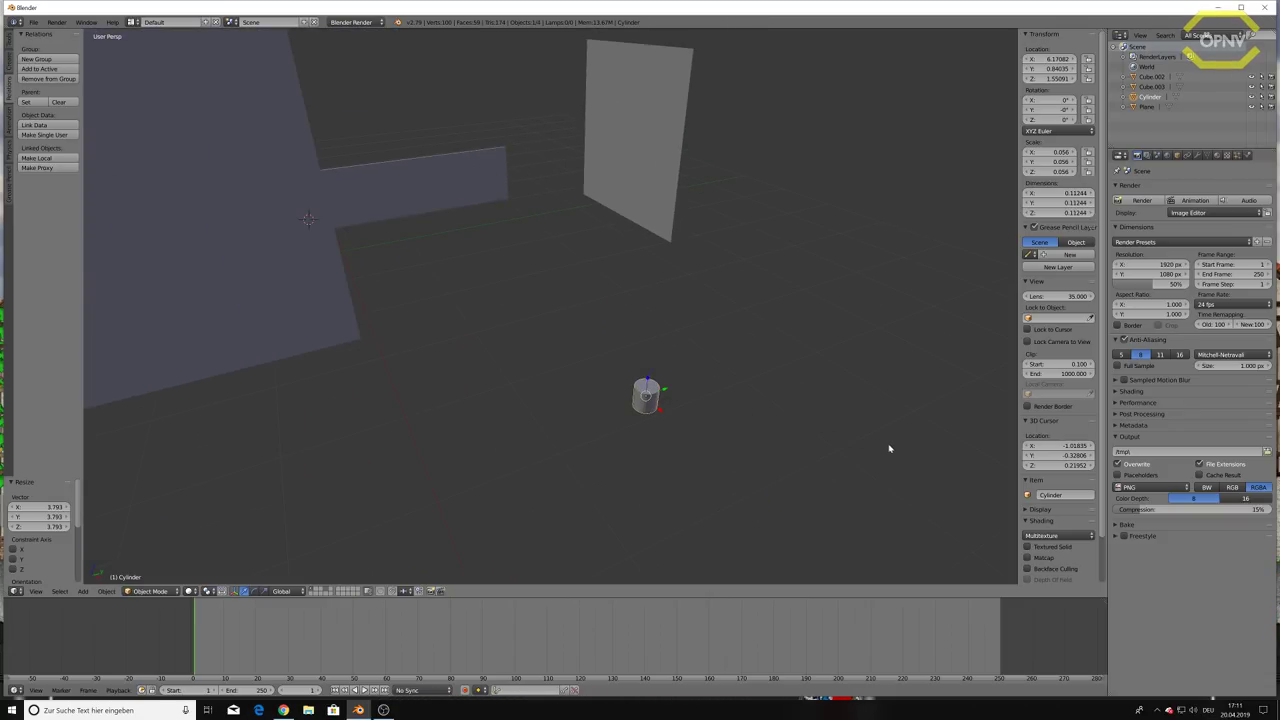
pyautogui.moveTo(888, 448); pyautogui.dragTo(771, 417, button='middle')
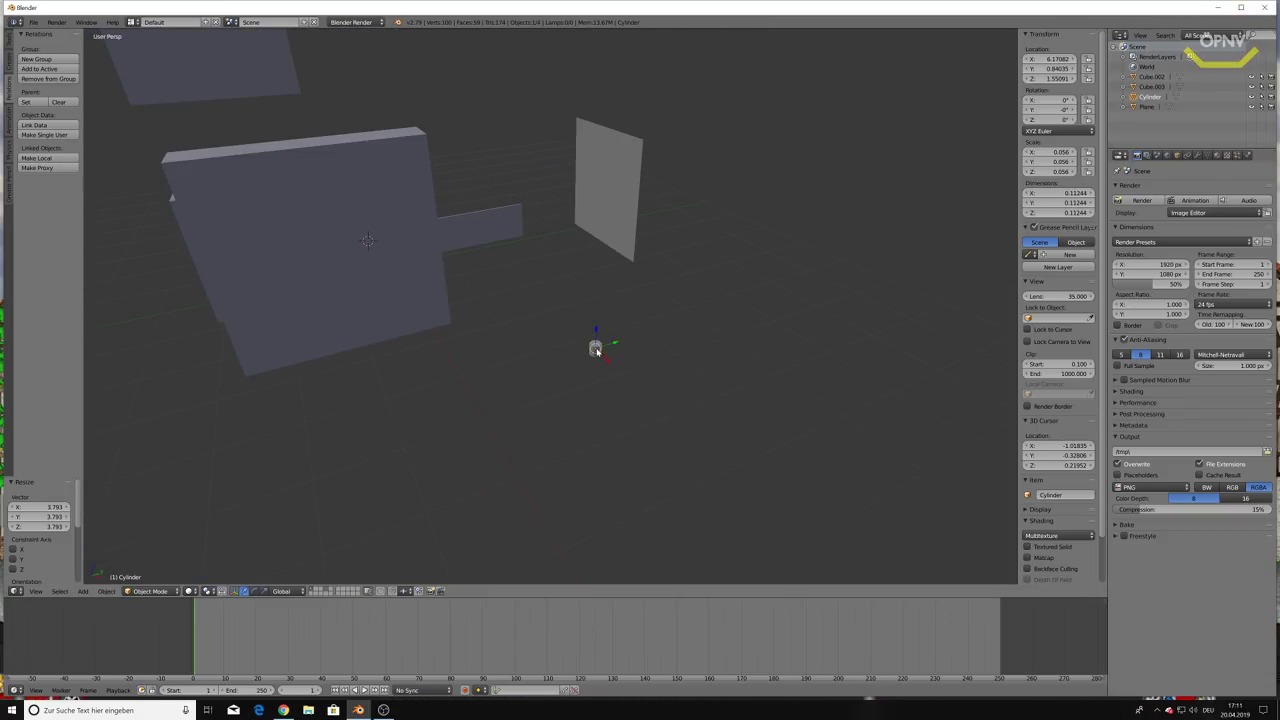
pyautogui.press('g')
pyautogui.press('x')
pyautogui.click(649, 412)
pyautogui.moveTo(650, 412); pyautogui.dragTo(662, 406, button='middle')
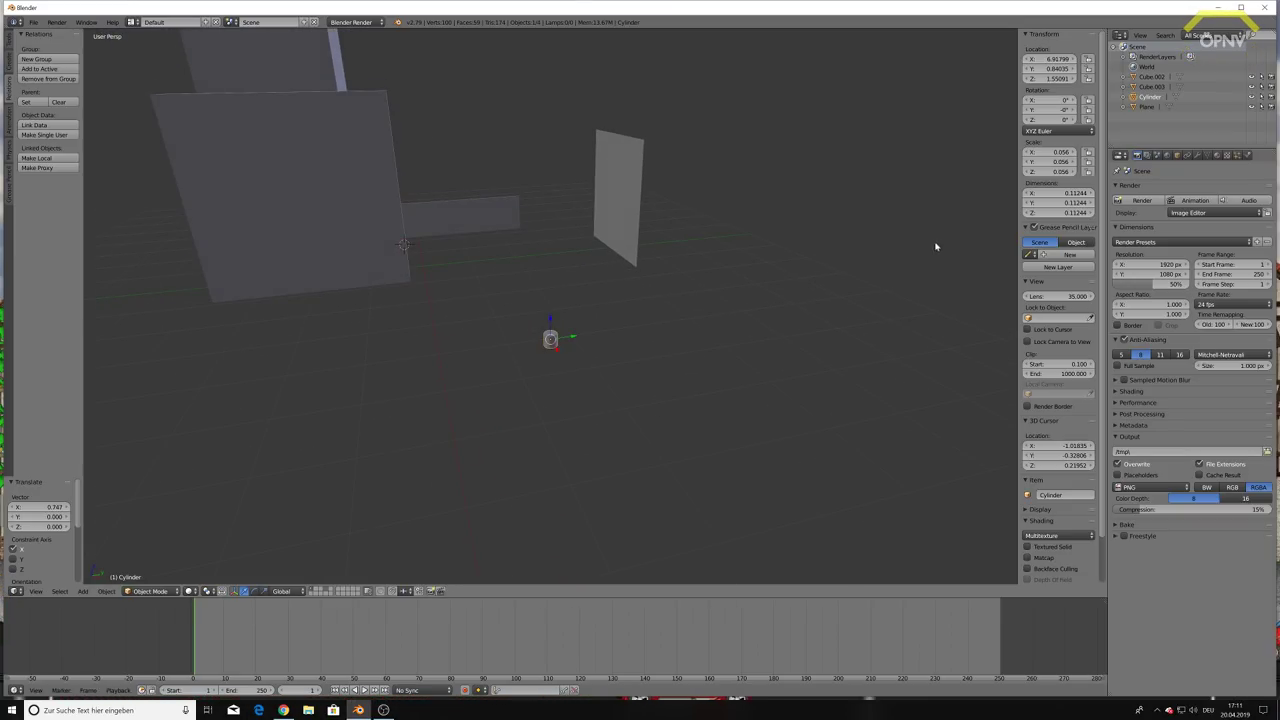
# Set the cylinder's Z dimension to 2 and lower it along Z.
pyautogui.click(1060, 212)
pyautogui.write('1')
pyautogui.press('Return')
pyautogui.press('Return')
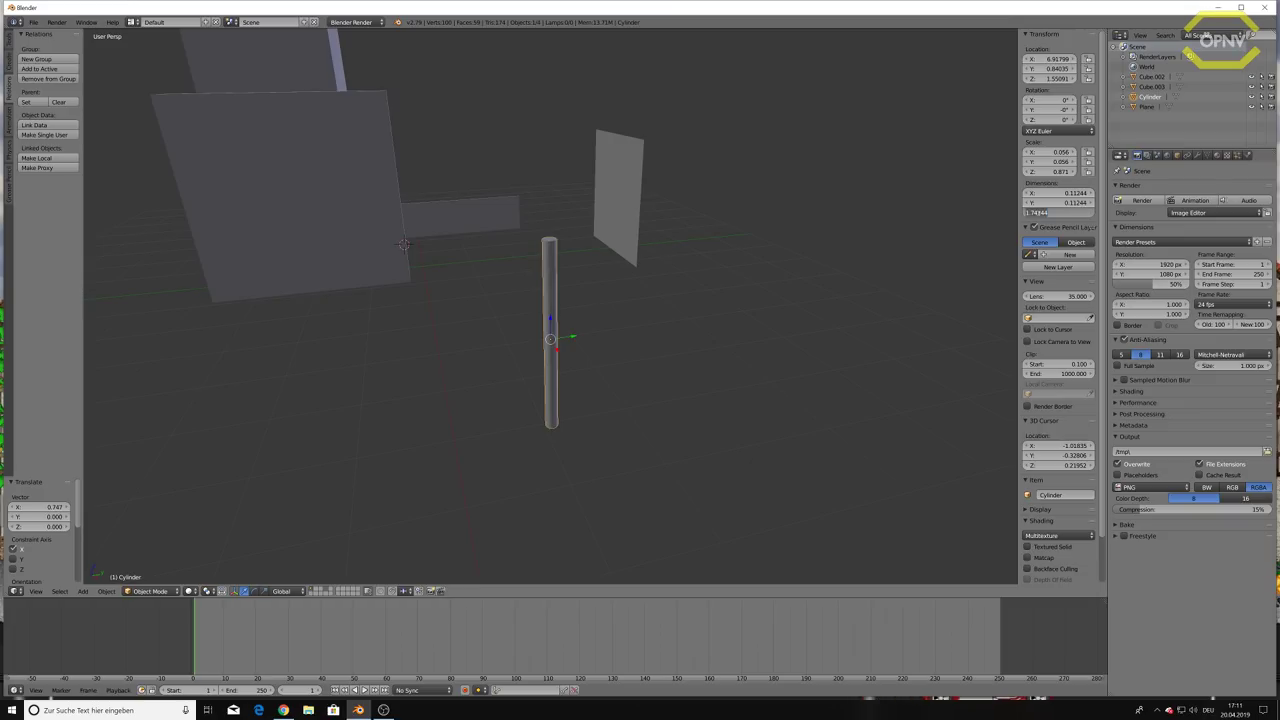
pyautogui.write('2')
pyautogui.press('Return')
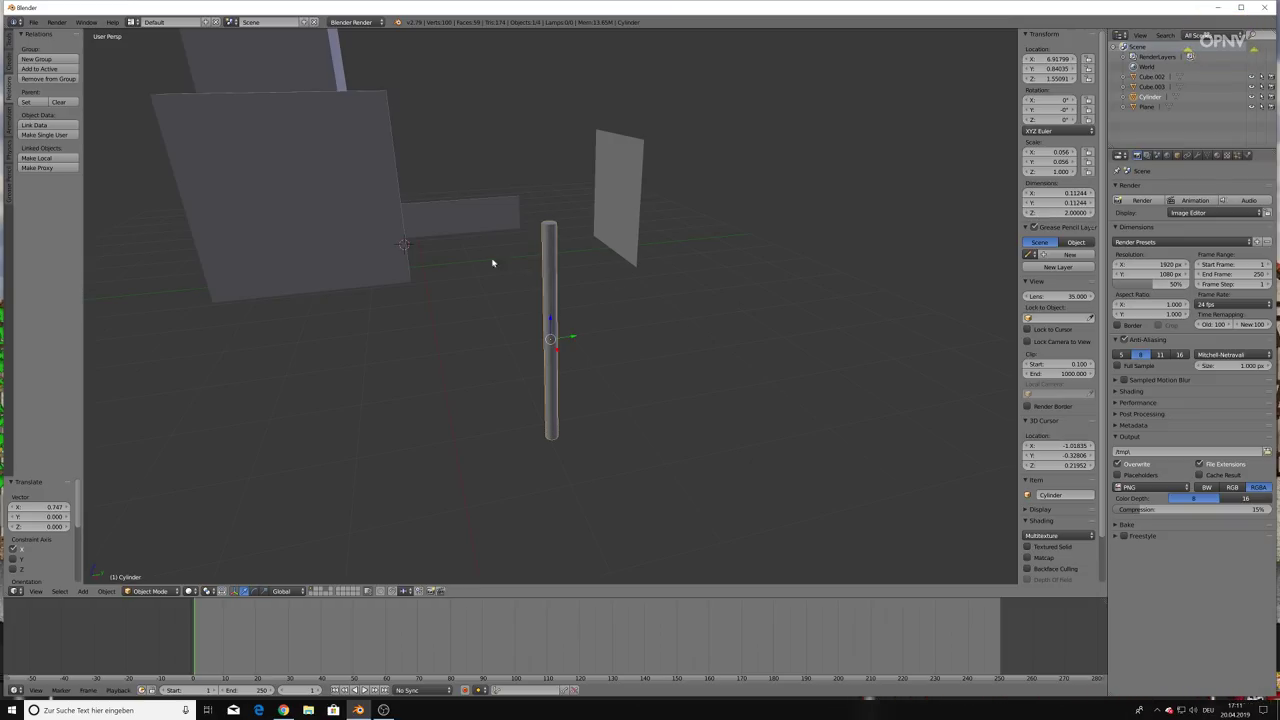
pyautogui.moveTo(491, 263); pyautogui.dragTo(590, 302, button='middle')
pyautogui.moveTo(626, 200); pyautogui.dragTo(628, 263)
pyautogui.moveTo(657, 257); pyautogui.dragTo(630, 262, button='middle')
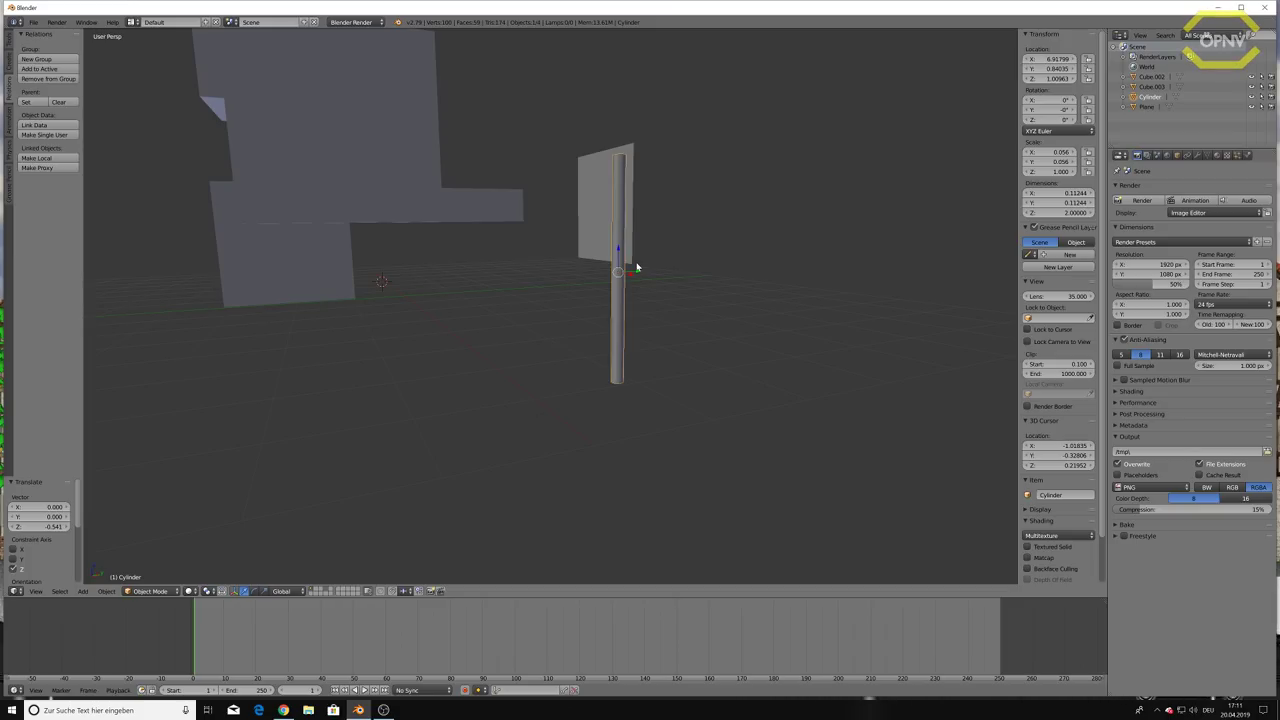
# Change the cylinder's Z dimension to 3 and raise it along Z.
pyautogui.click(1060, 212)
pyautogui.write('2.0')
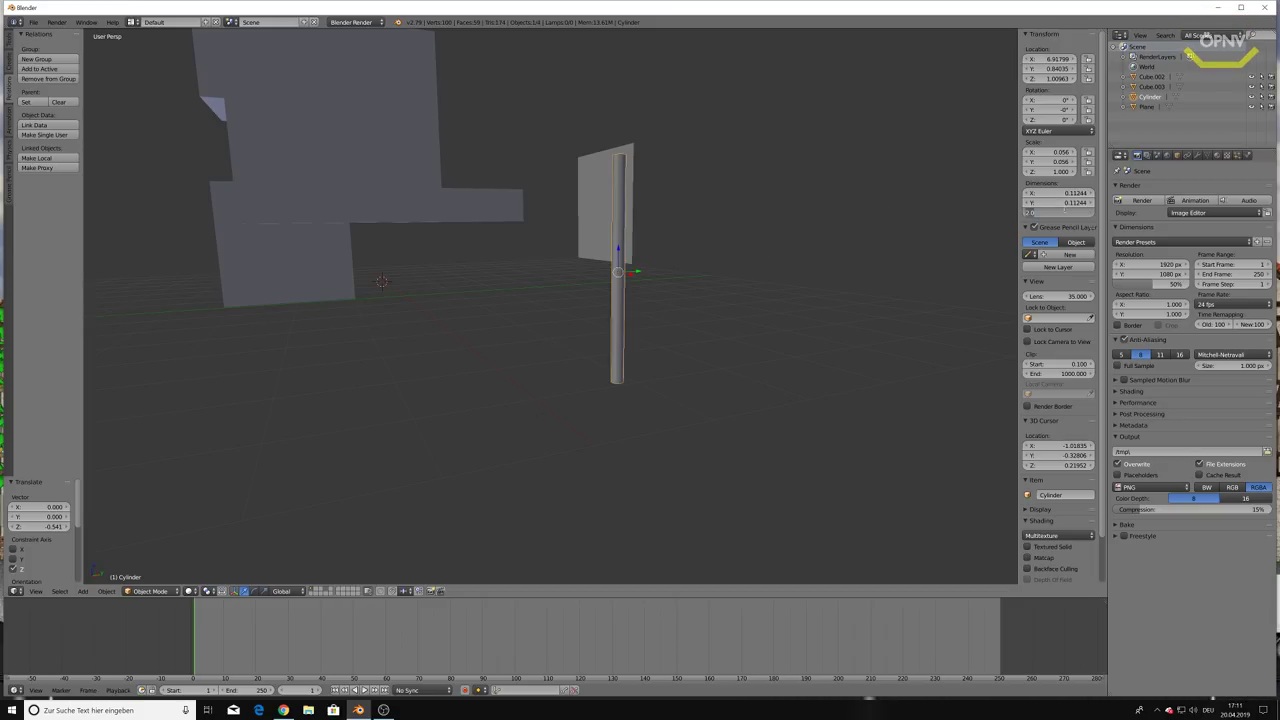
pyautogui.press('BackSpace')
pyautogui.press('BackSpace')
pyautogui.press('BackSpace')
pyautogui.write('3')
pyautogui.press('Return')
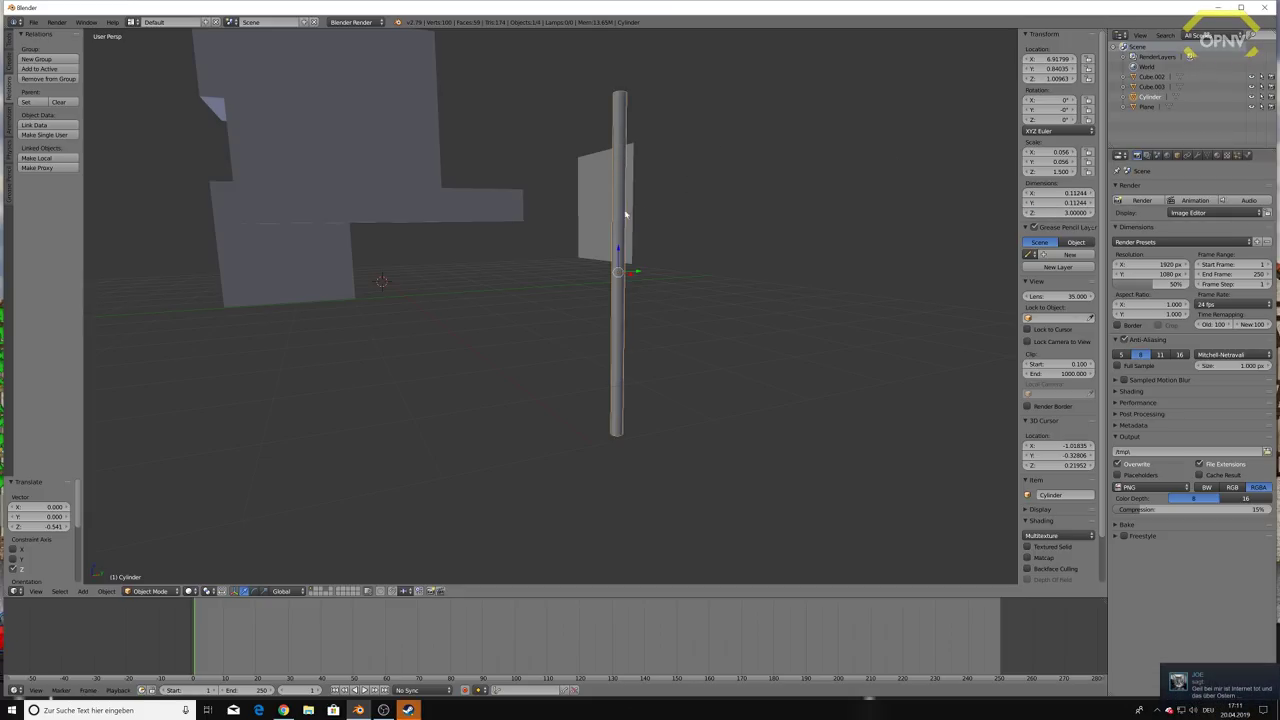
pyautogui.press('g')
pyautogui.press('z')
pyautogui.click(629, 187)
pyautogui.moveTo(629, 187)
pyautogui.mouseDown(button='middle')
pyautogui.moveTo(634, 229)
pyautogui.moveTo(654, 234)
pyautogui.mouseUp(button='middle')
# Shrink the cylinder to a 0.021-wide pole, keep its height 3, and raise it to Z 1.667.
pyautogui.press('s')
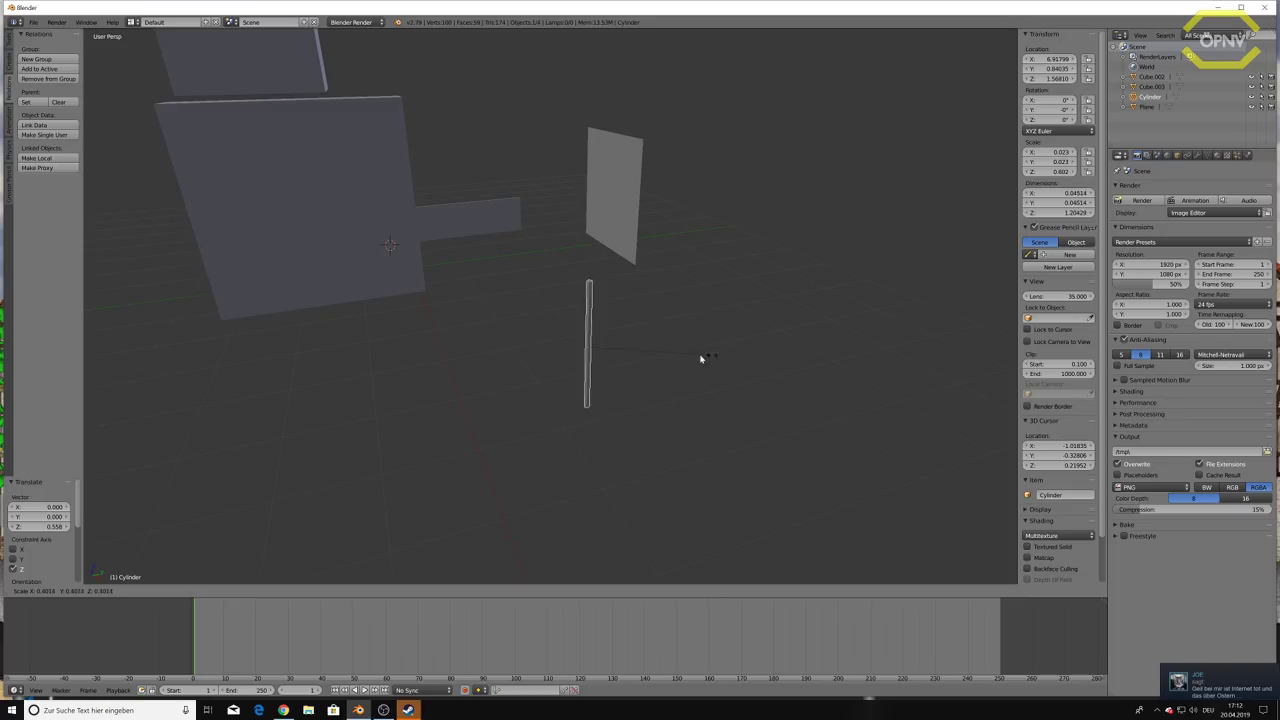
pyautogui.click(649, 363)
pyautogui.click(1072, 214)
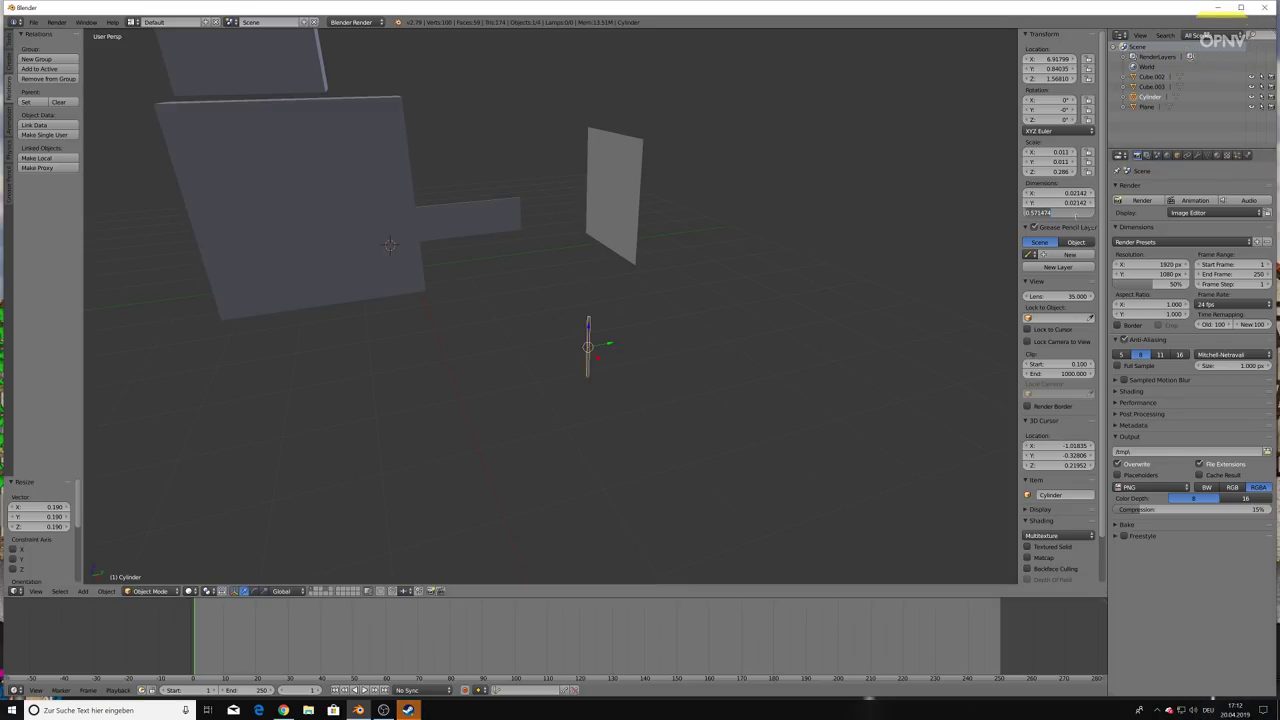
pyautogui.write('3')
pyautogui.press('Return')
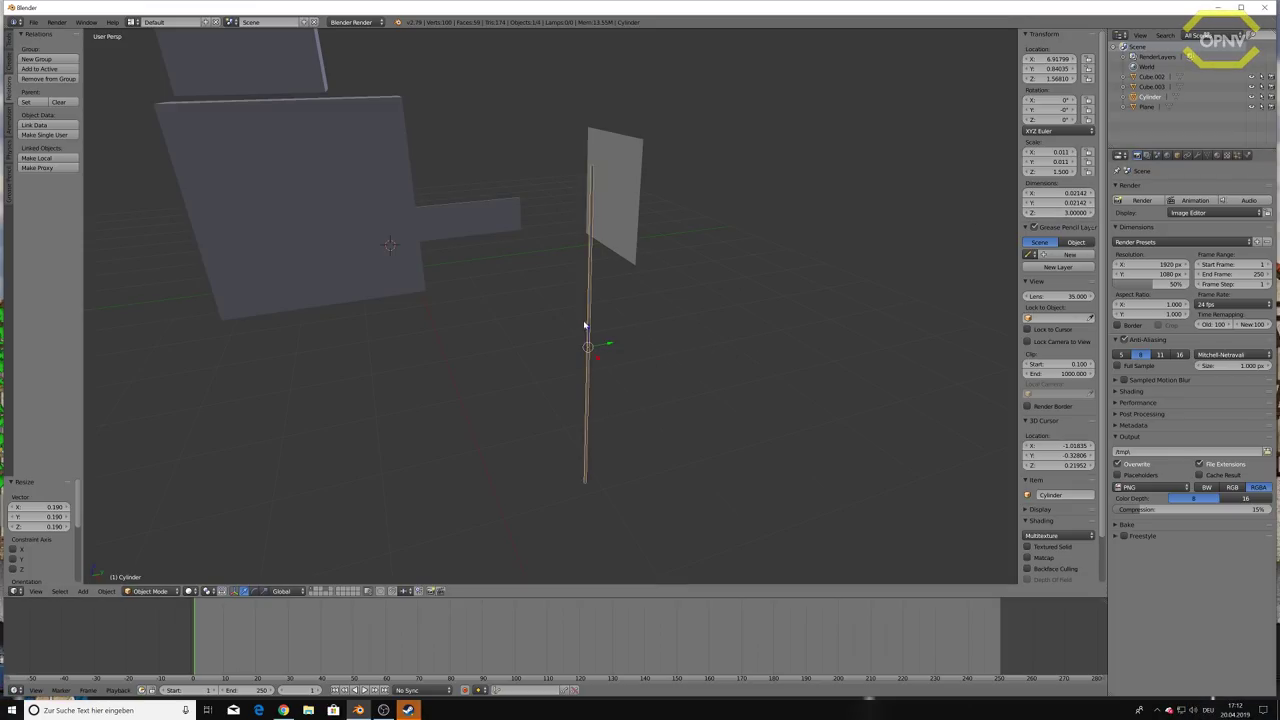
pyautogui.press('g')
pyautogui.press('z')
pyautogui.click(603, 251)
pyautogui.moveTo(605, 251); pyautogui.dragTo(645, 253, button='middle')
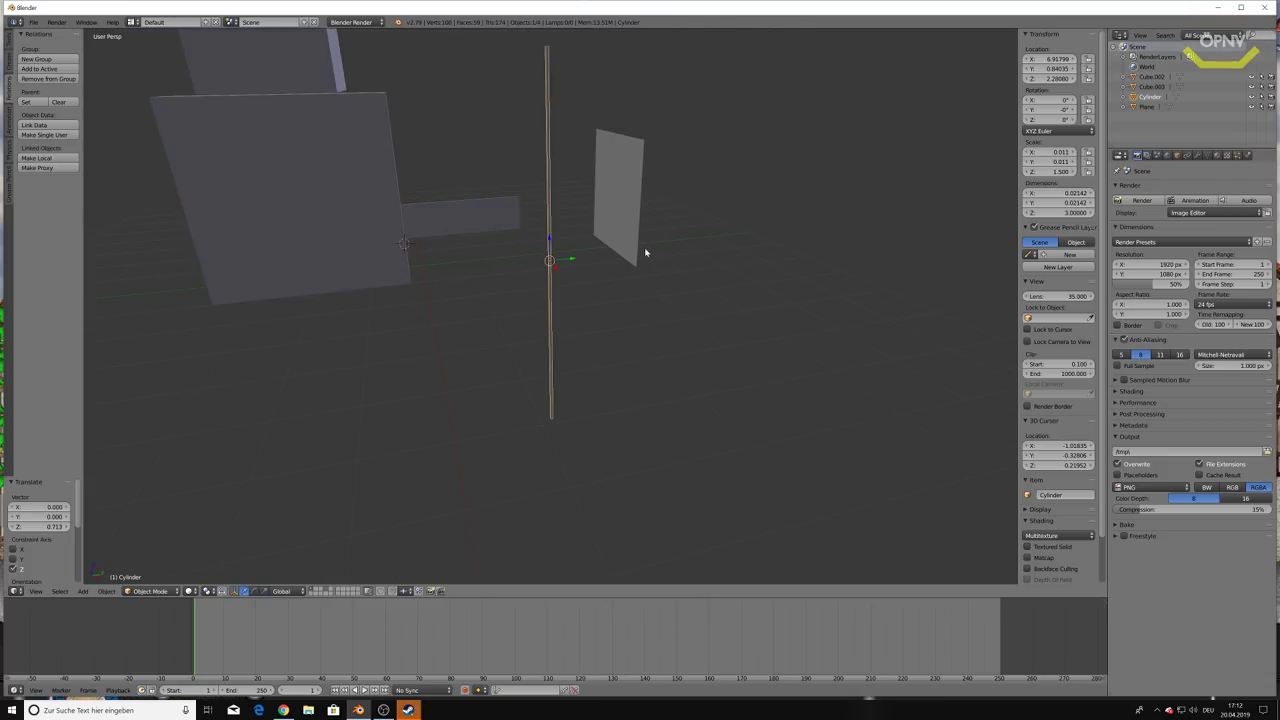
# Move the pole down along the Z axis to its lowered position, then orbit the view.
pyautogui.press('g')
pyautogui.press('z')
pyautogui.click(540, 308)
pyautogui.moveTo(540, 308); pyautogui.dragTo(576, 289, button='middle')
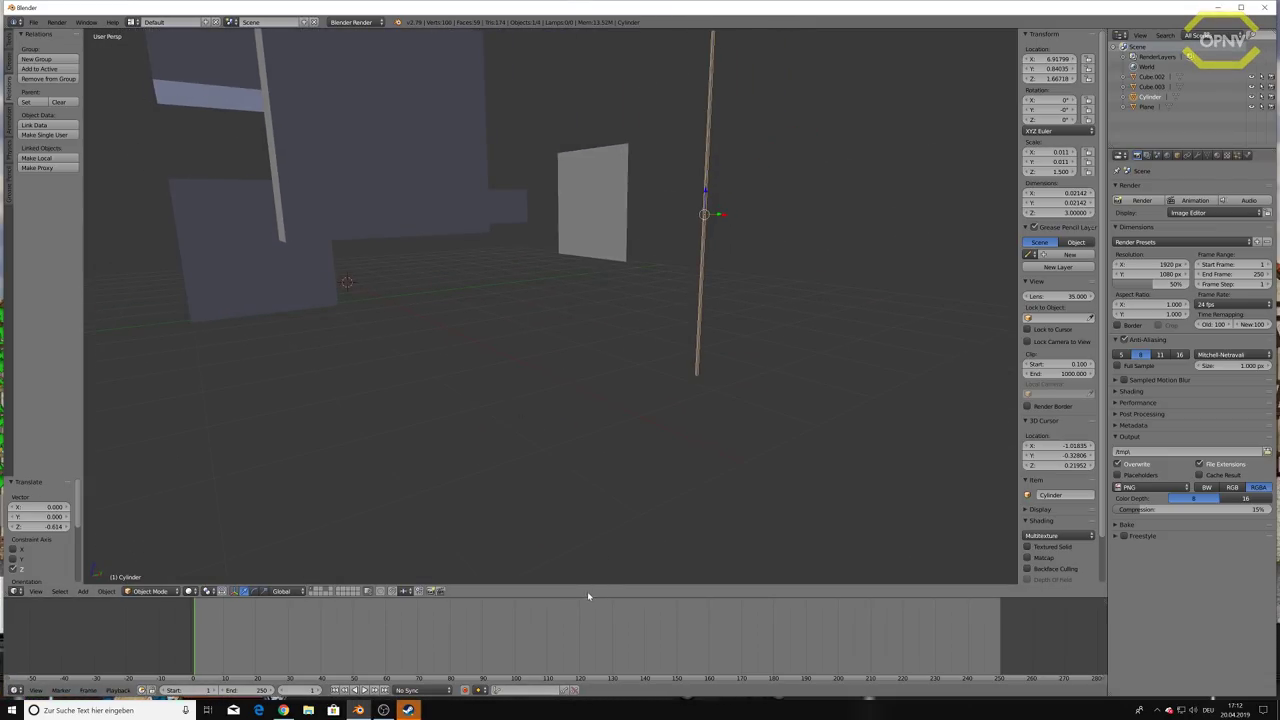
# Scrub the playhead to frame 122 and back to frame 0, then enlarge the timeline.
pyautogui.click(587, 680)
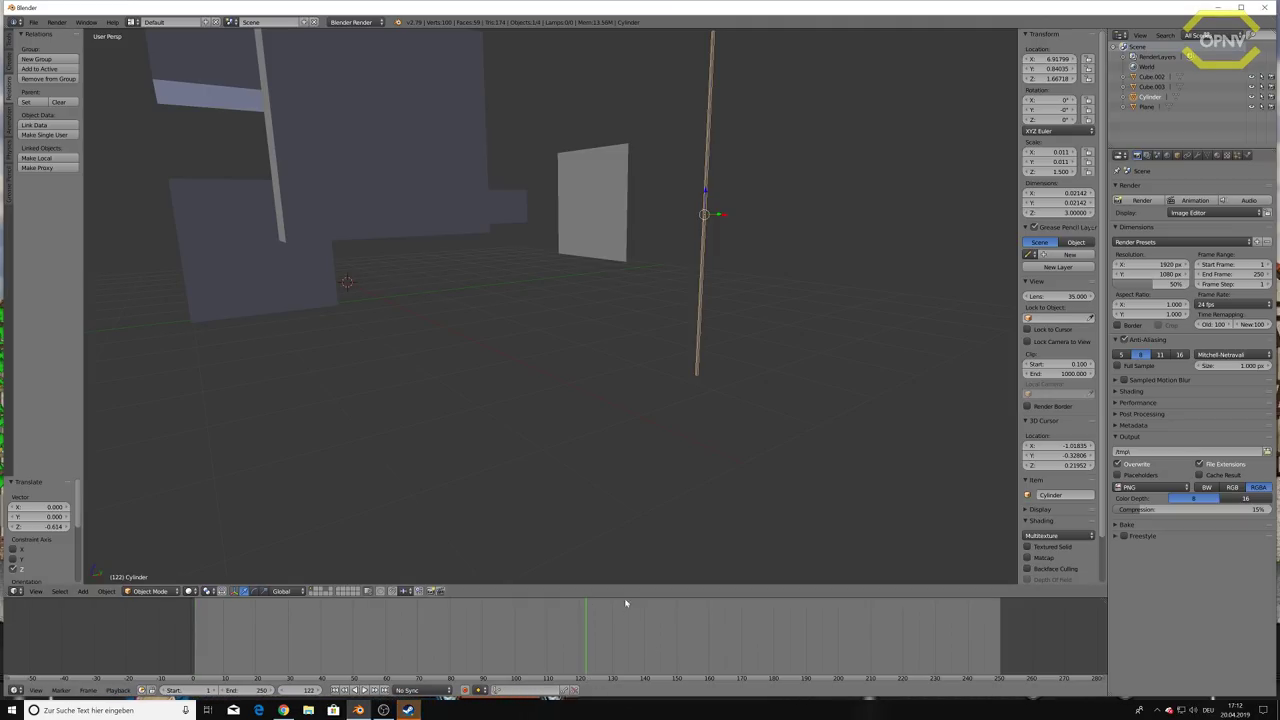
pyautogui.moveTo(363, 643); pyautogui.dragTo(141, 676)
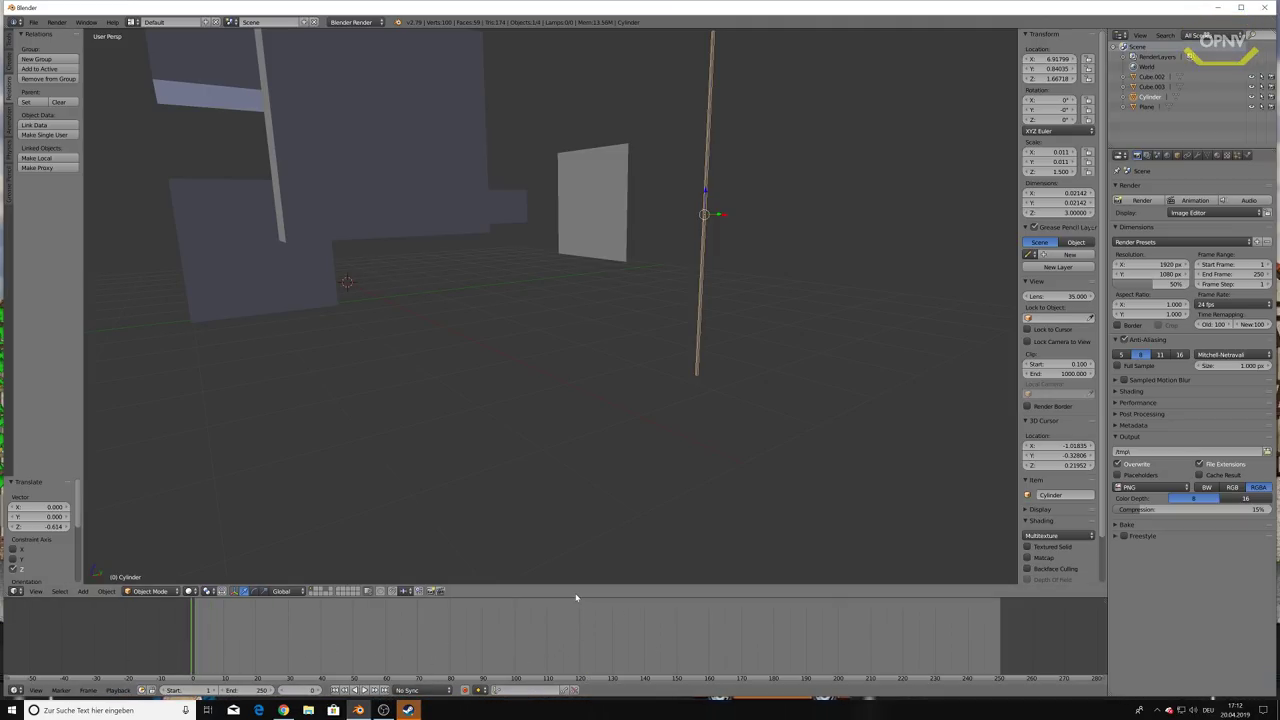
pyautogui.moveTo(577, 596); pyautogui.dragTo(577, 448)
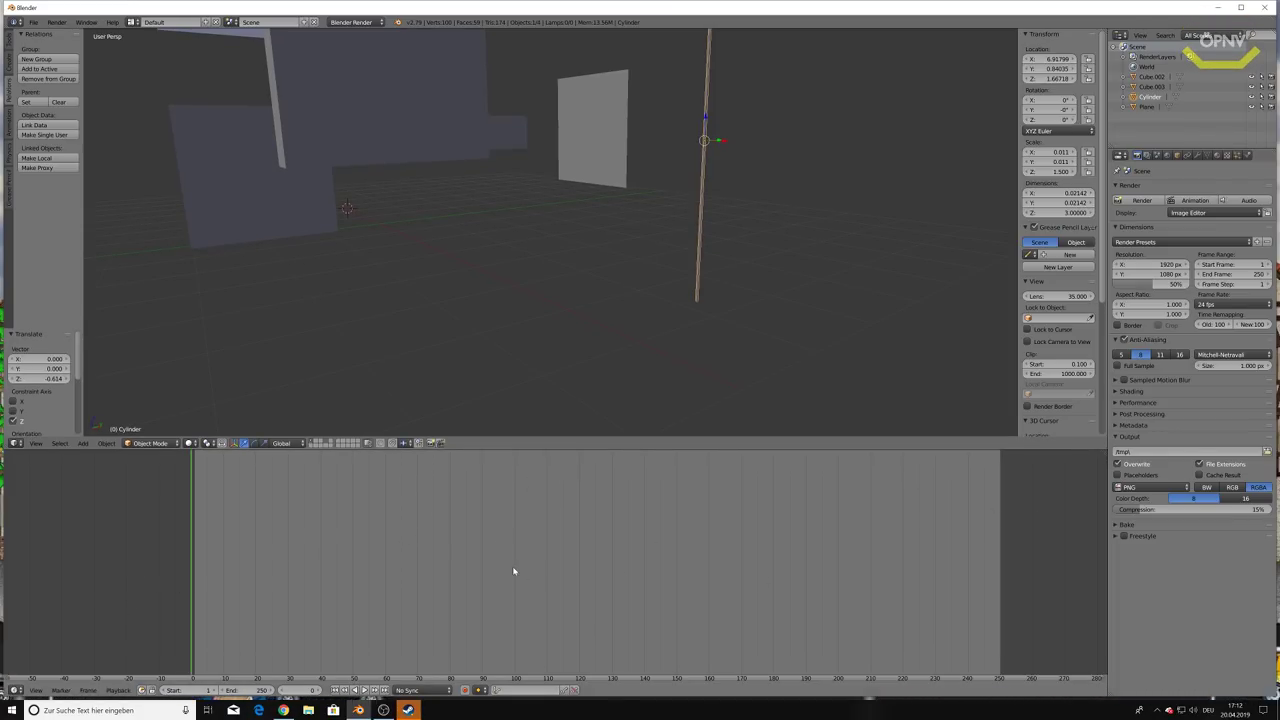
pyautogui.moveTo(257, 528)
pyautogui.mouseDown()
pyautogui.moveTo(449, 571)
pyautogui.moveTo(193, 552)
pyautogui.mouseUp()
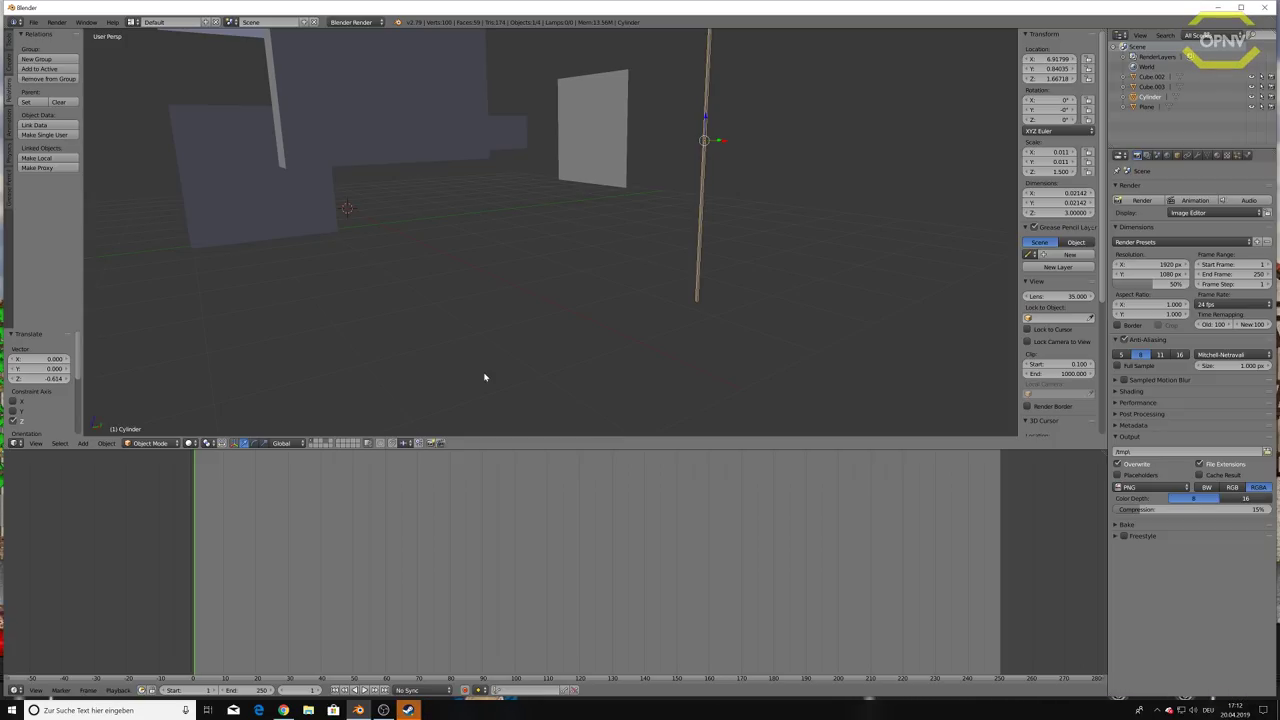
# Change the timeline area into a 3D View and orbit it around the buildings.
pyautogui.click(15, 689)
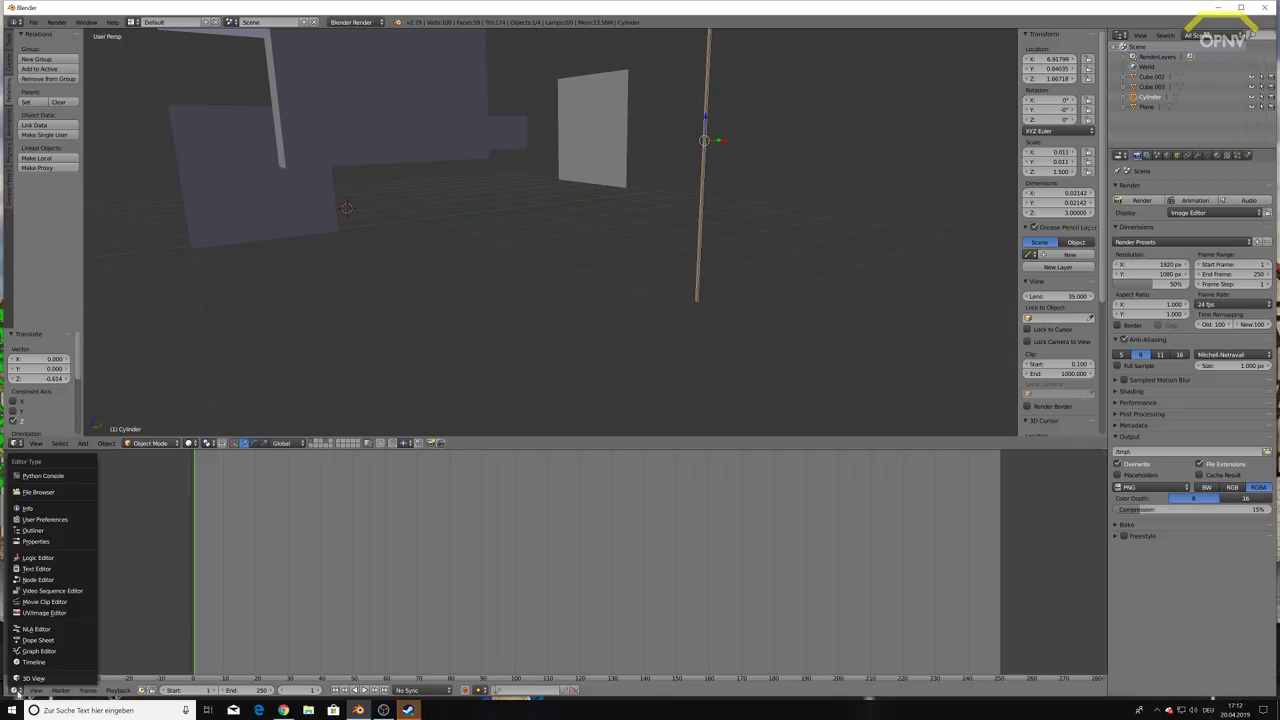
pyautogui.click(57, 692)
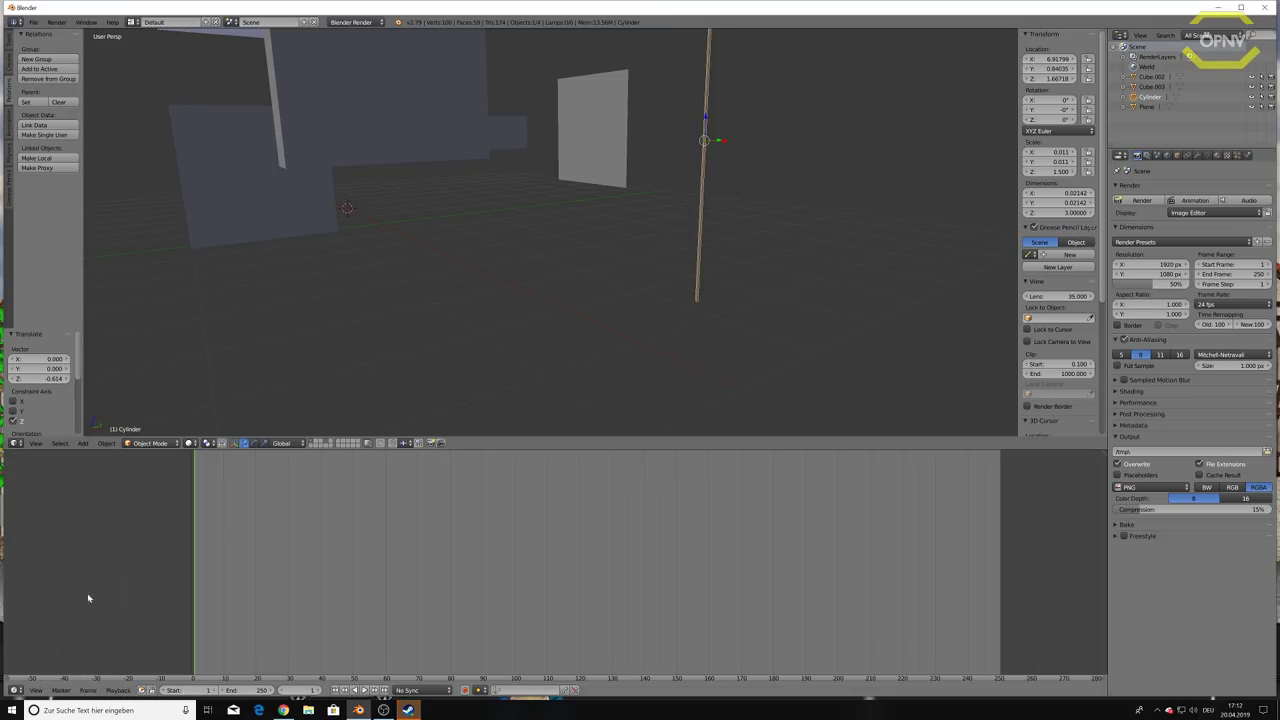
pyautogui.click(15, 689)
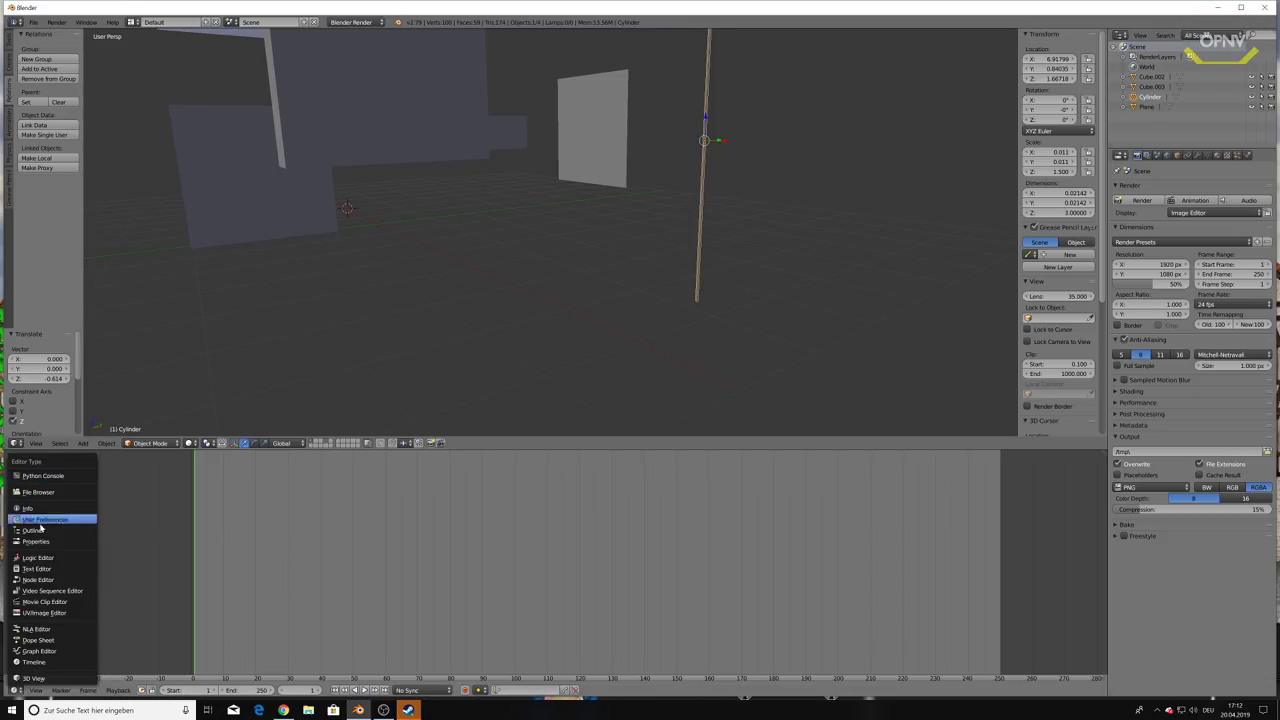
pyautogui.click(40, 679)
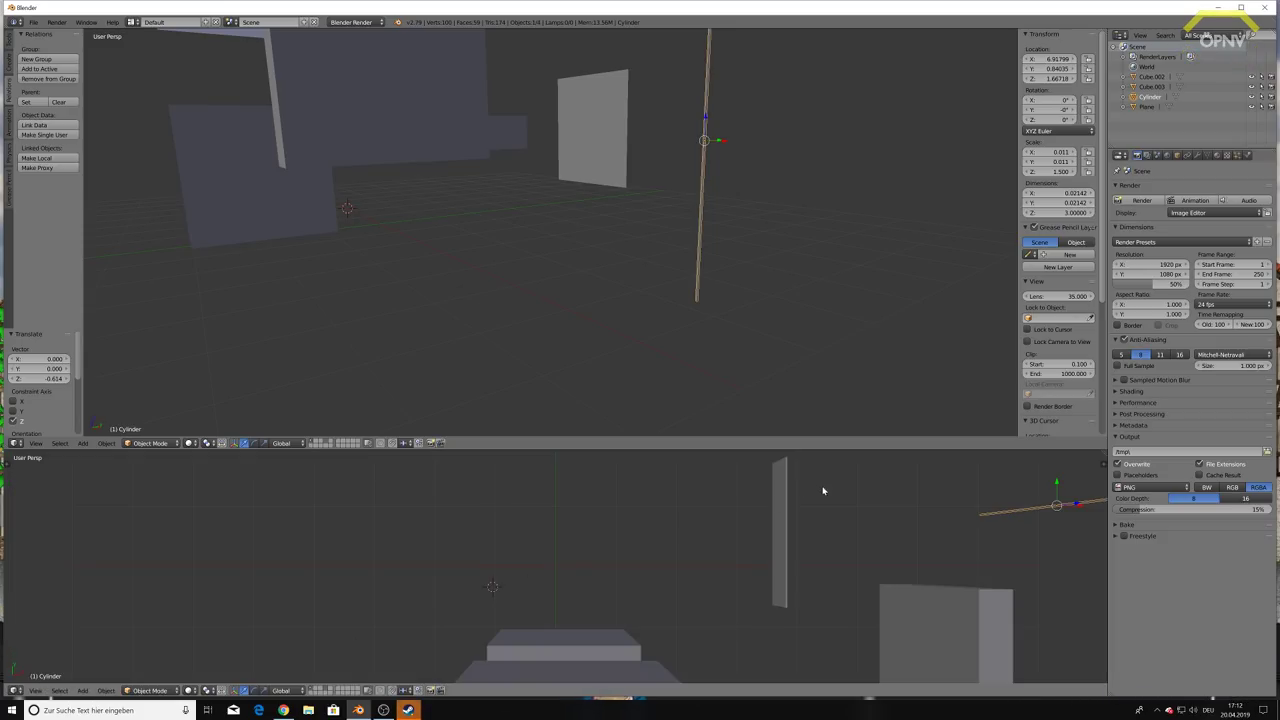
pyautogui.moveTo(823, 490)
pyautogui.mouseDown(button='middle')
pyautogui.moveTo(737, 580)
pyautogui.moveTo(651, 523)
pyautogui.moveTo(668, 550)
pyautogui.mouseUp(button='middle')
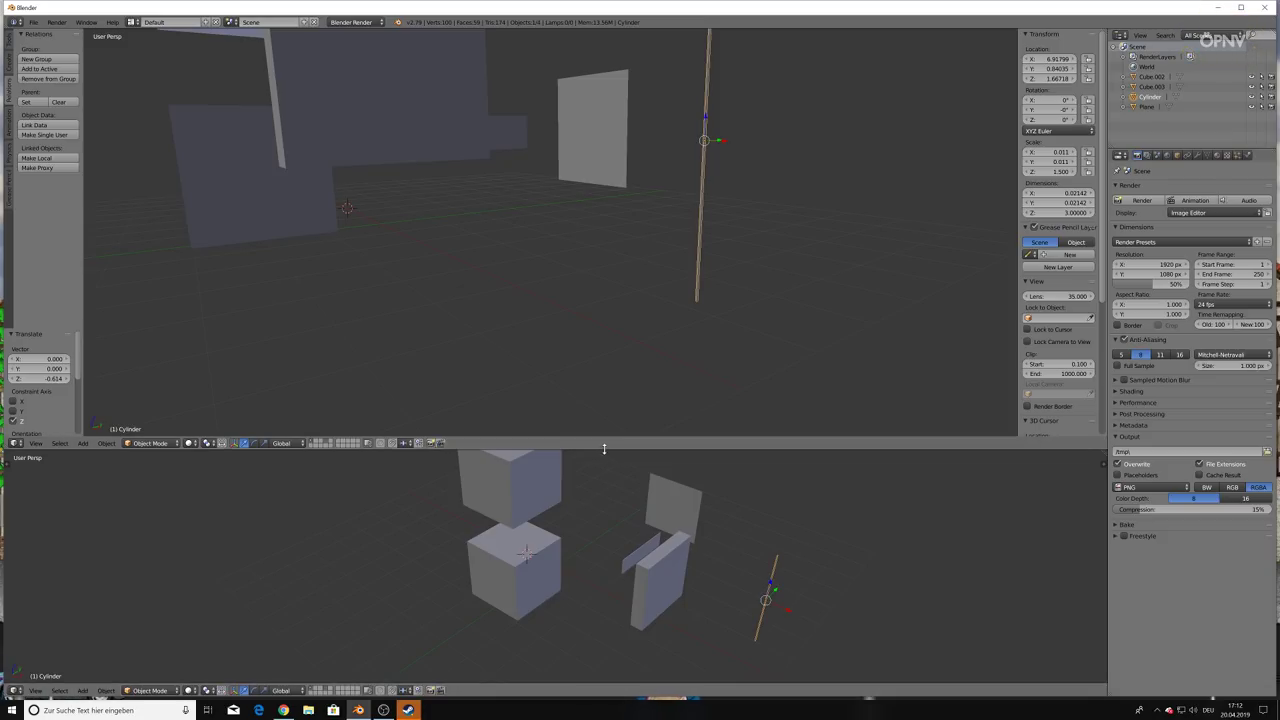
# Enlarge the lower 3D view and orbit both viewports, the upper one looking down on the walls.
pyautogui.moveTo(604, 449); pyautogui.dragTo(605, 303)
pyautogui.moveTo(549, 109)
pyautogui.mouseDown(button='middle')
pyautogui.moveTo(497, 141)
pyautogui.moveTo(534, 114)
pyautogui.moveTo(657, 274)
pyautogui.moveTo(709, 103)
pyautogui.moveTo(730, 150)
pyautogui.mouseUp(button='middle')
pyautogui.moveTo(586, 477); pyautogui.dragTo(658, 461, button='middle')
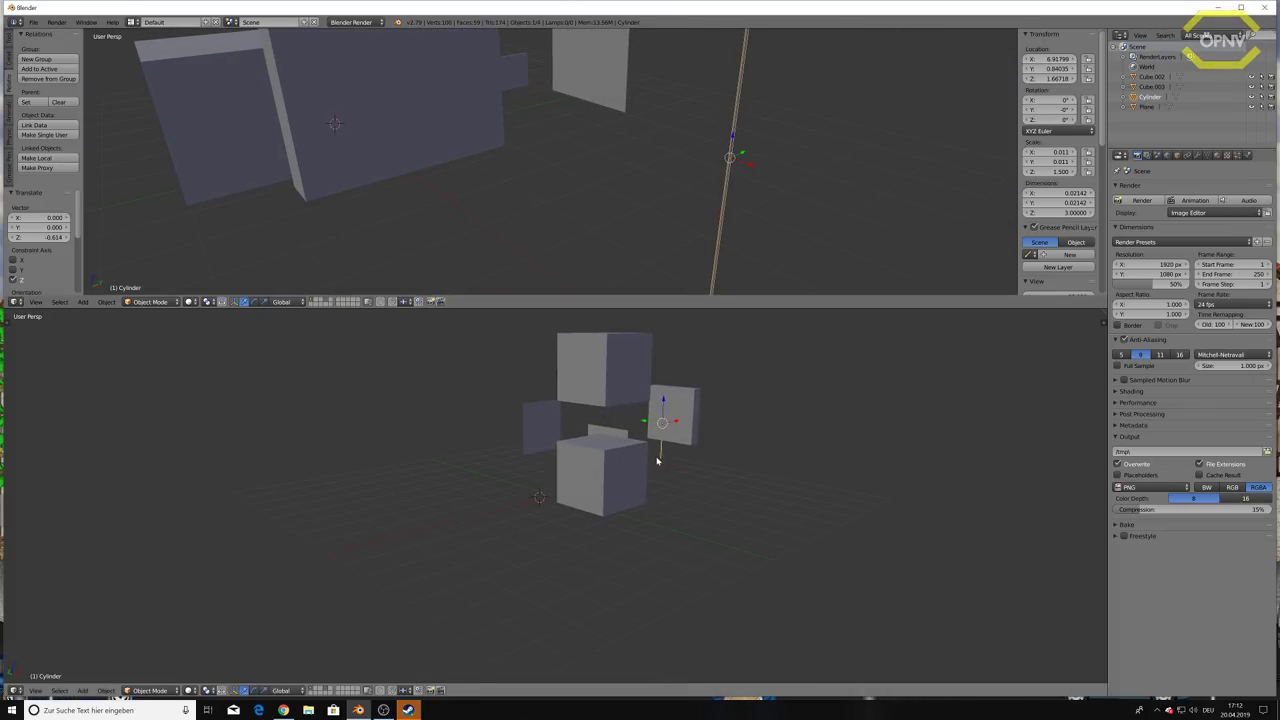
pyautogui.moveTo(690, 180)
pyautogui.mouseDown(button='middle')
pyautogui.moveTo(686, 163)
pyautogui.moveTo(657, 154)
pyautogui.moveTo(229, 86)
pyautogui.mouseUp(button='middle')
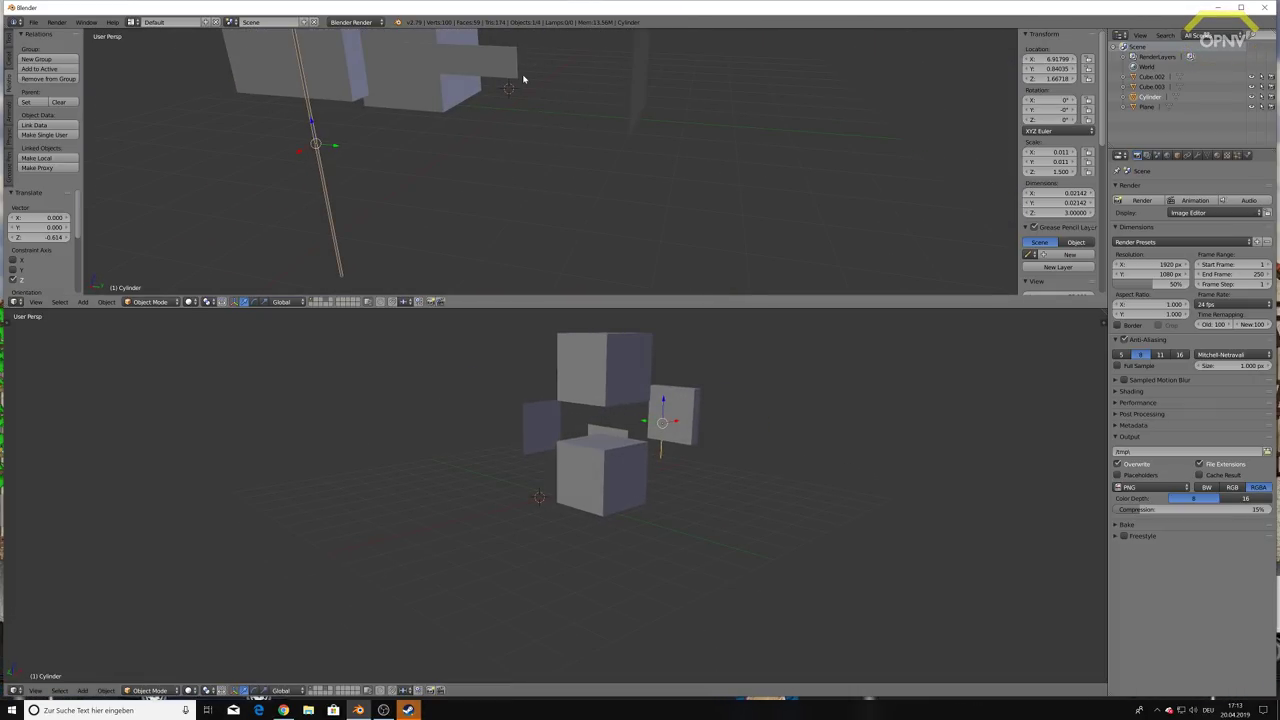
pyautogui.click(15, 690)
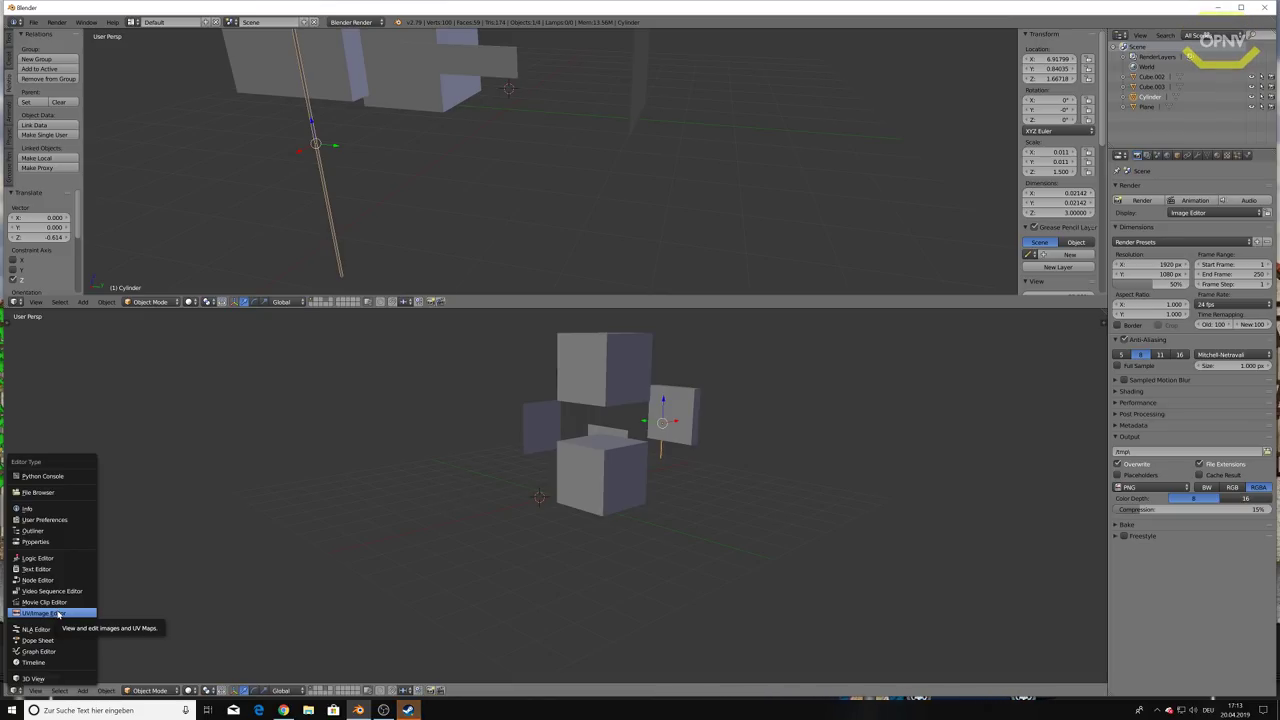
# Turn the lower view into an image editor and adjust the upper 3D view's angle.
pyautogui.click(58, 613)
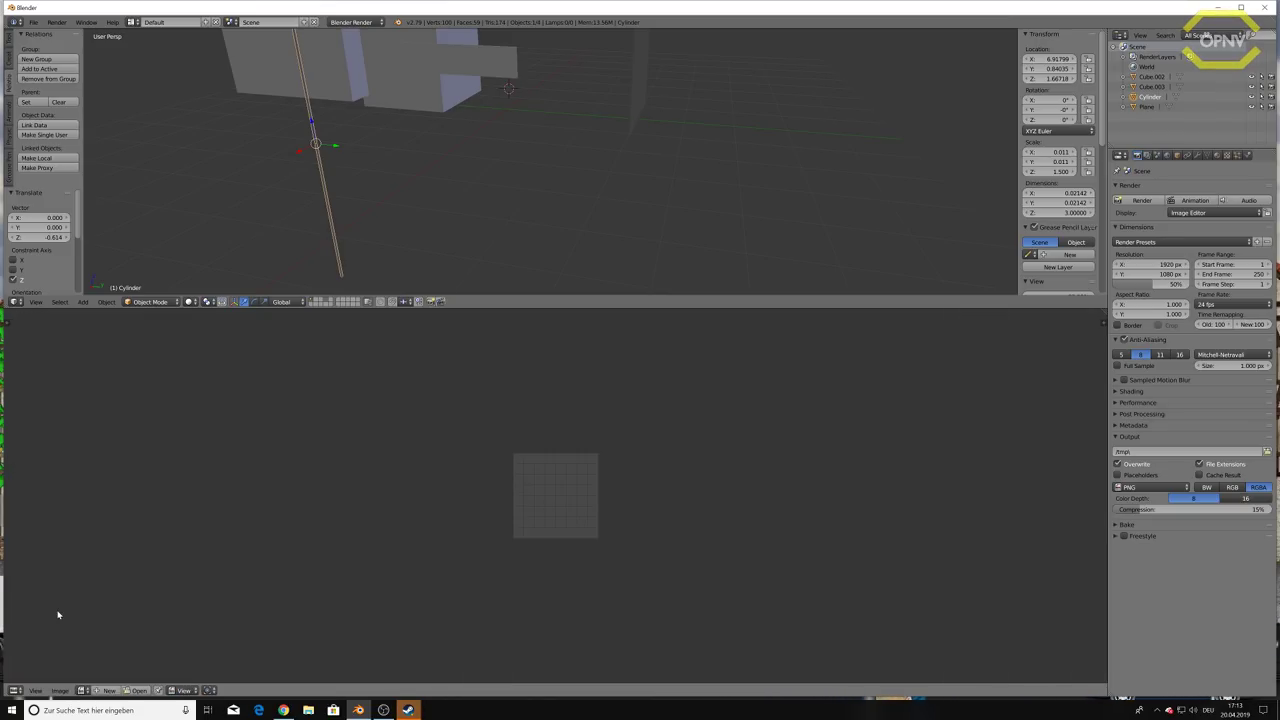
pyautogui.scroll(1, 208, 607)
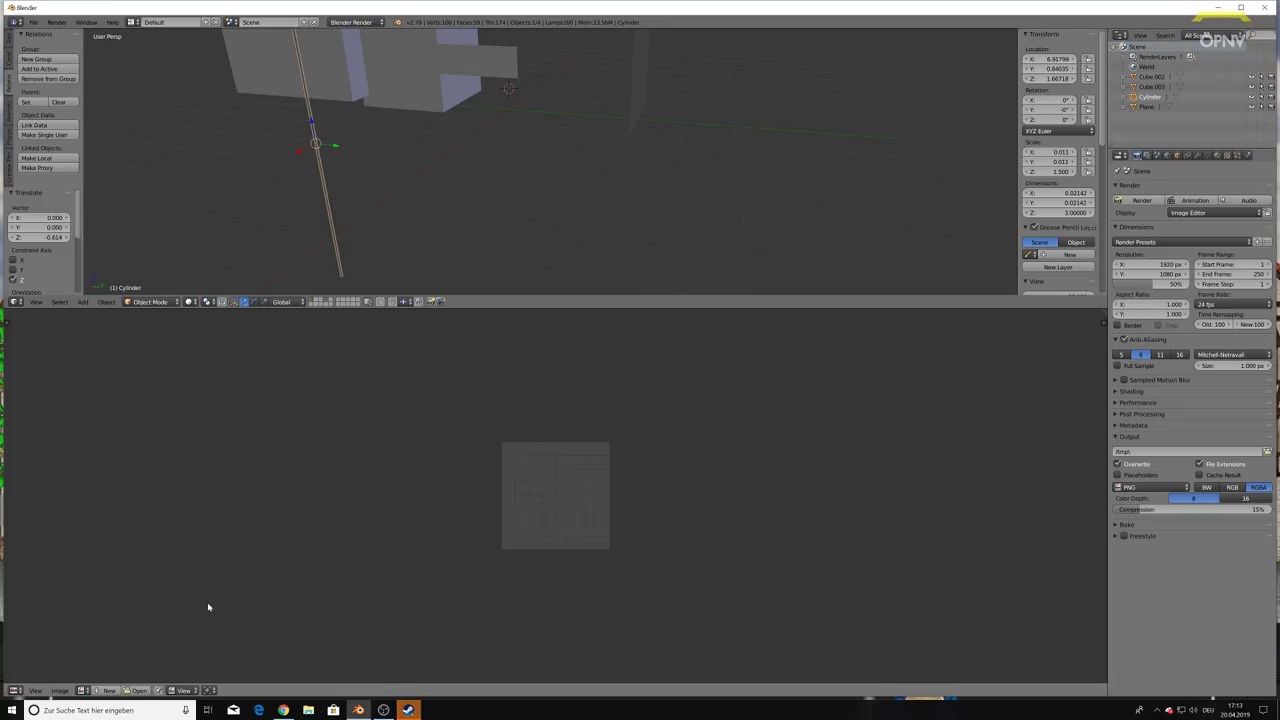
pyautogui.scroll(5, 386, 603)
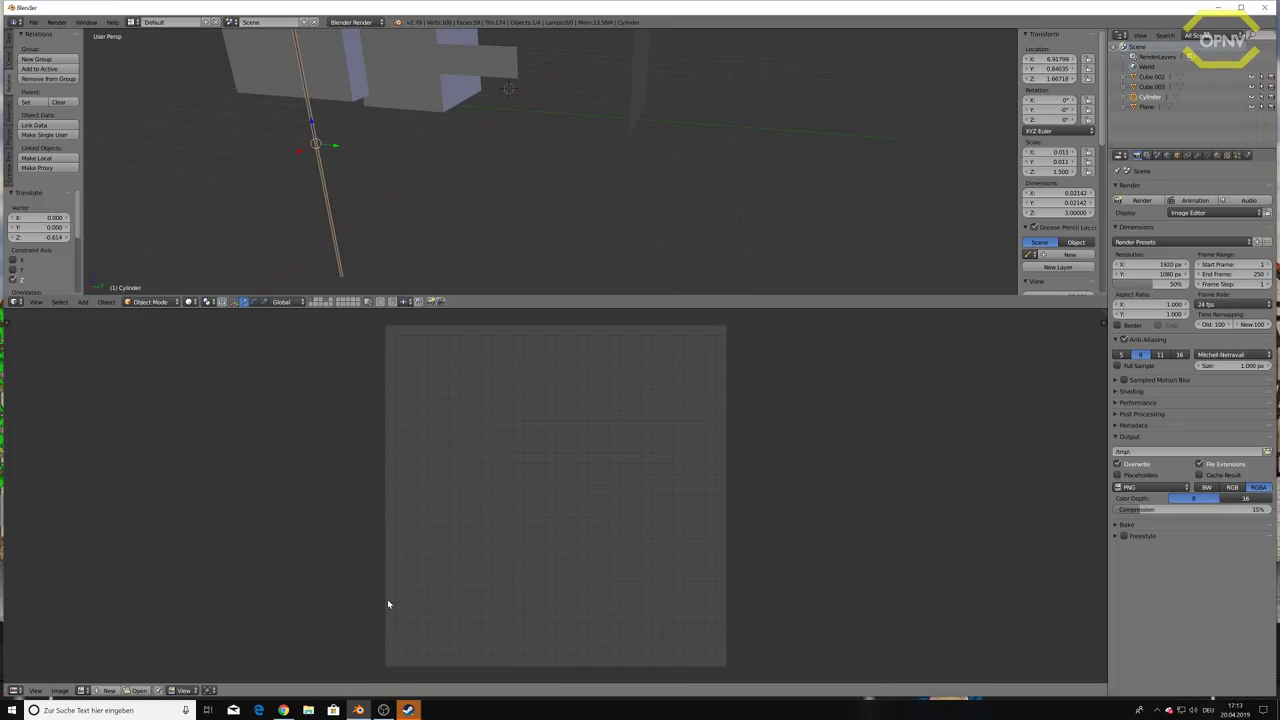
pyautogui.moveTo(371, 147); pyautogui.dragTo(477, 154, button='middle')
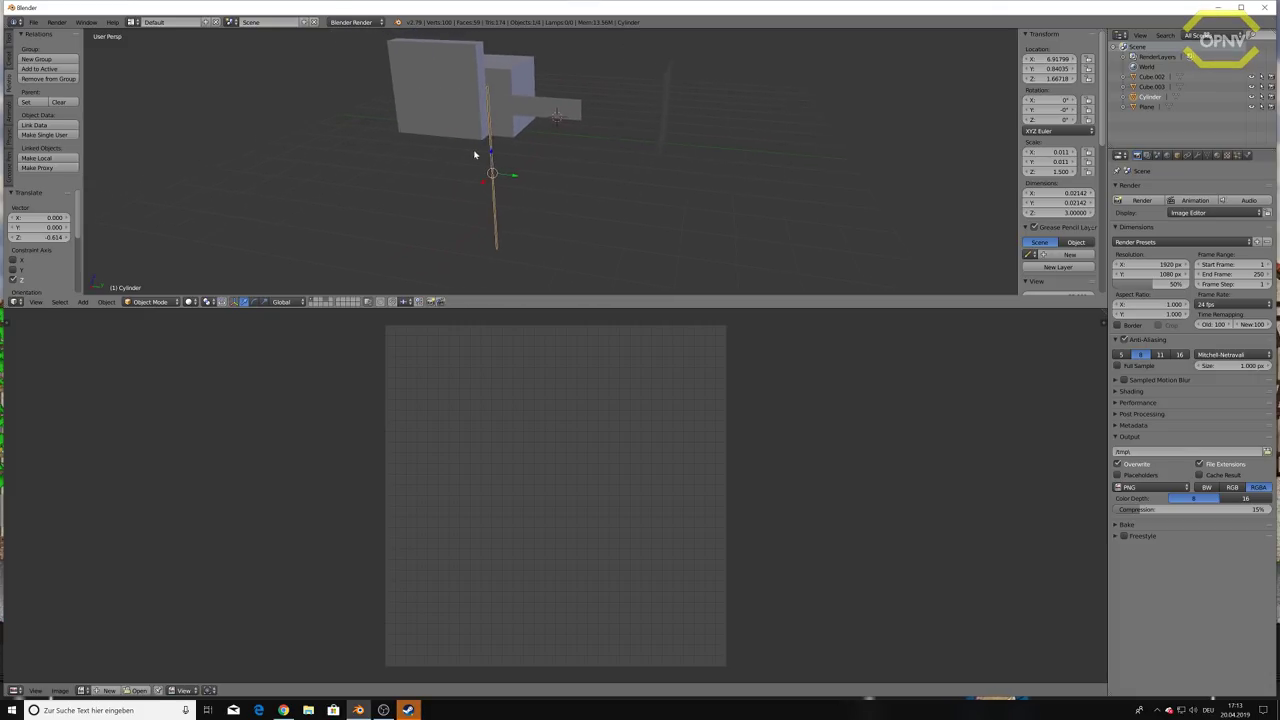
# Load the wooden door texture from the Recent folder, then shrink the image editor.
pyautogui.click(140, 691)
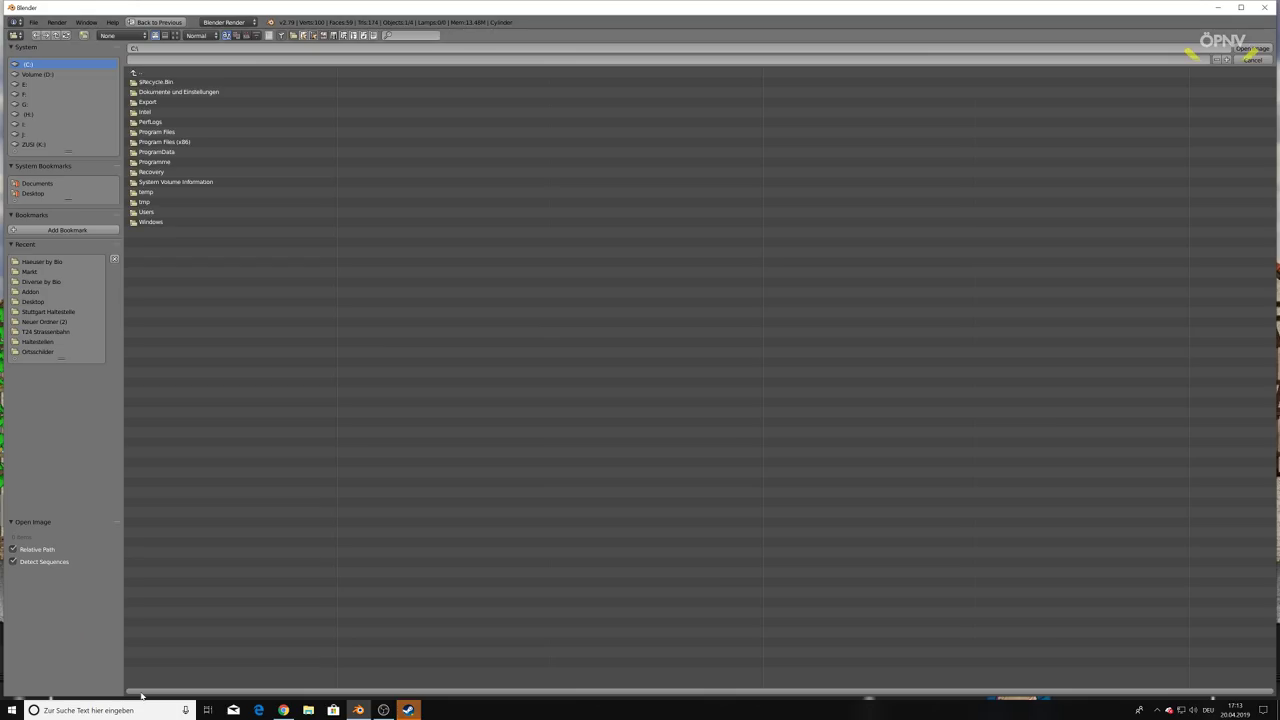
pyautogui.click(40, 262)
pyautogui.doubleClick(180, 162)
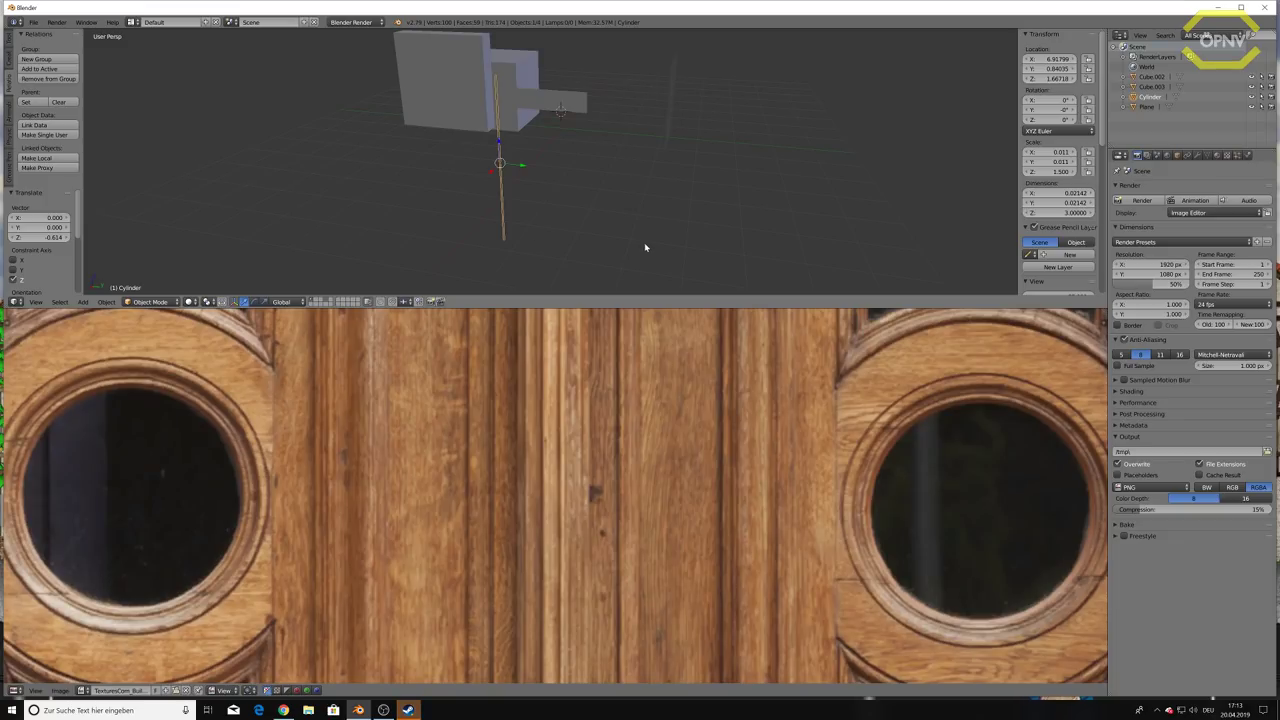
pyautogui.scroll(-8, 652, 503)
pyautogui.scroll(-5, 652, 503)
pyautogui.scroll(4, 652, 503)
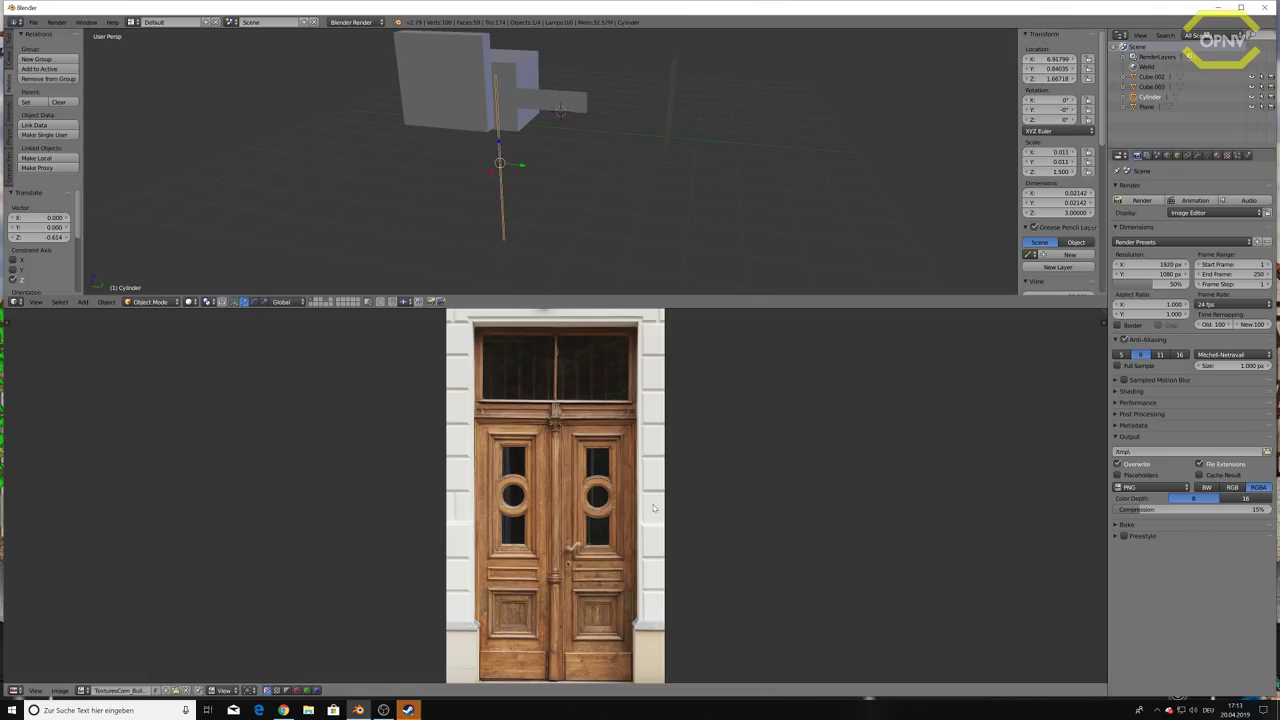
pyautogui.moveTo(794, 306); pyautogui.dragTo(778, 514)
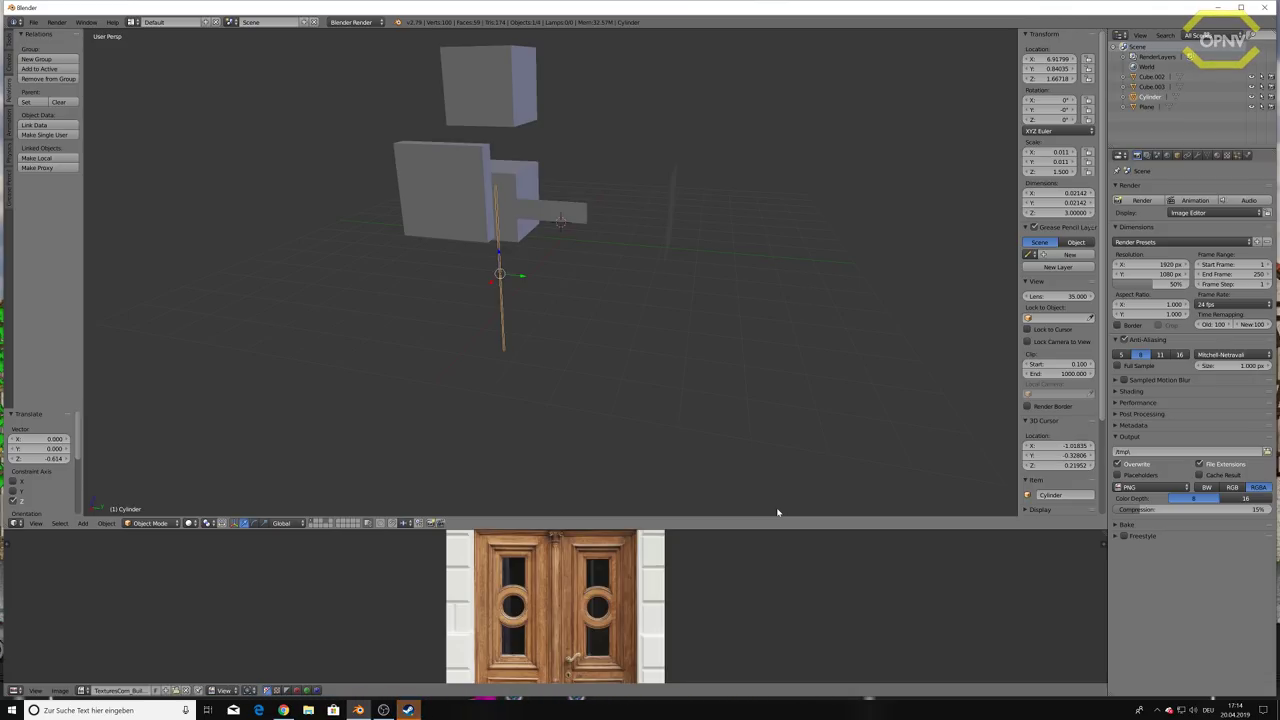
# Make Cube.003 the active object, briefly toggling into Edit Mode and back.
pyautogui.click(1216, 155)
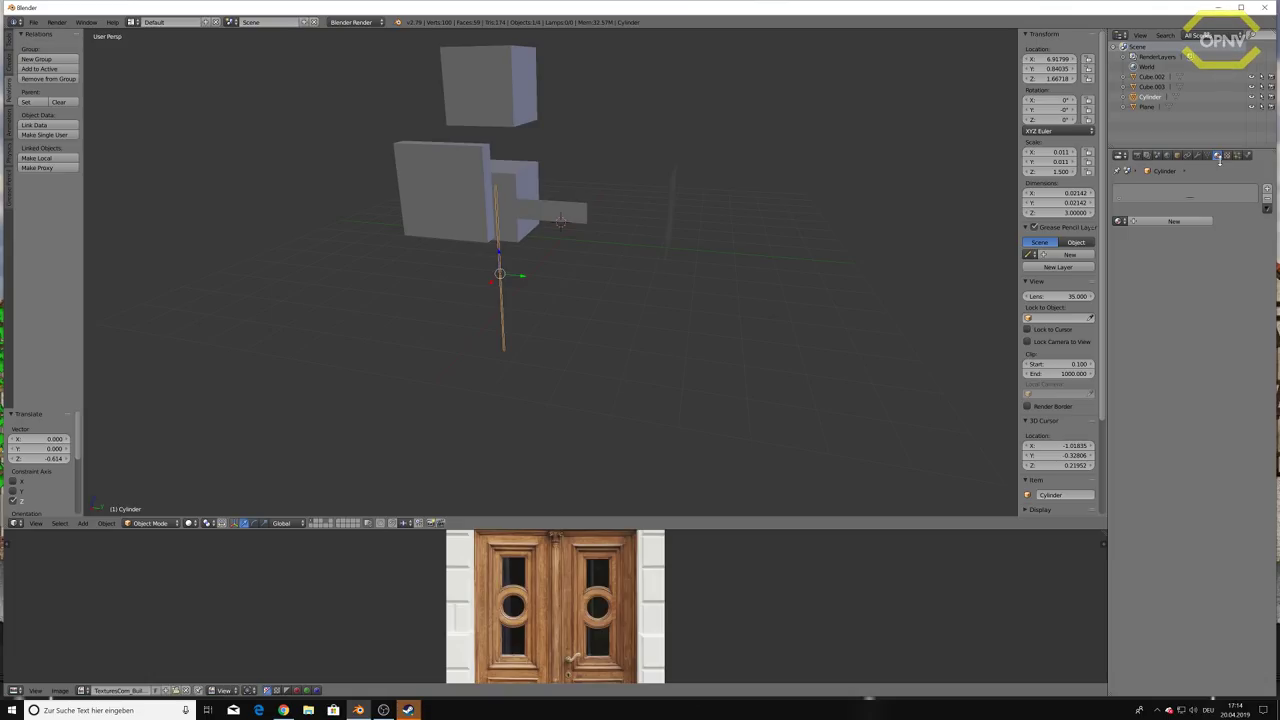
pyautogui.click(1144, 78)
pyautogui.click(1148, 96)
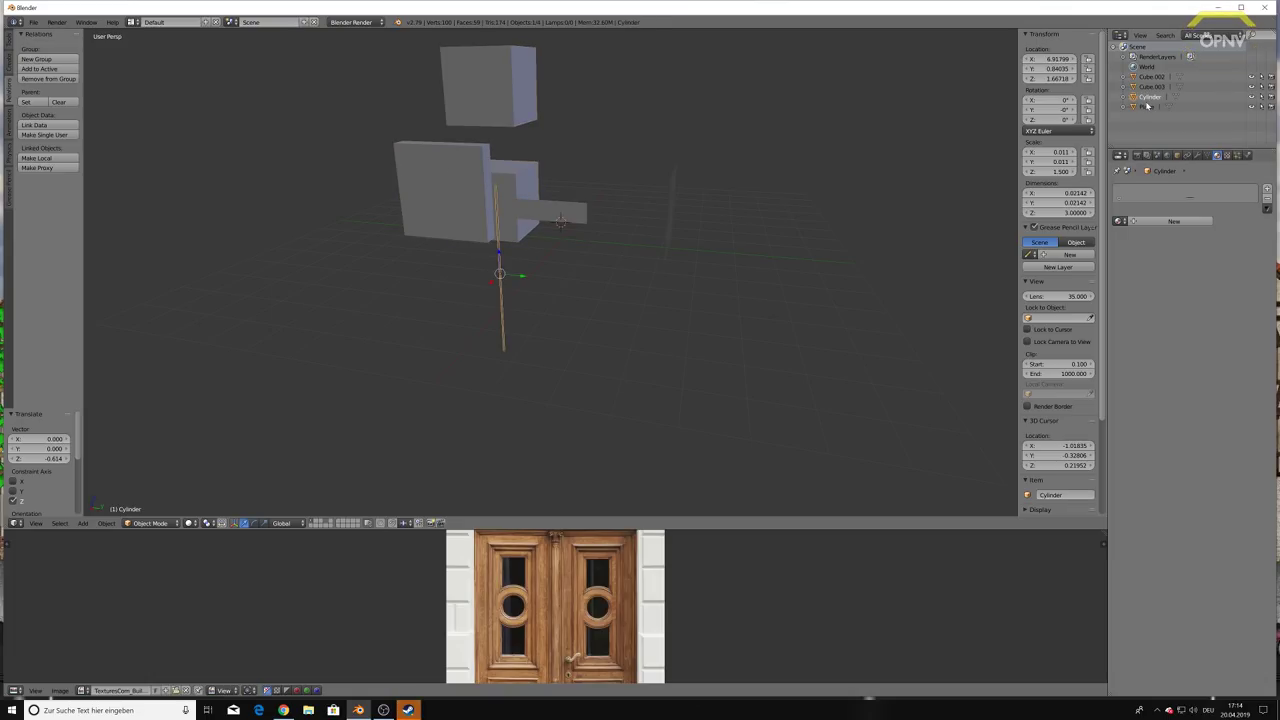
pyautogui.click(1149, 106)
pyautogui.click(1148, 96)
pyautogui.click(1146, 87)
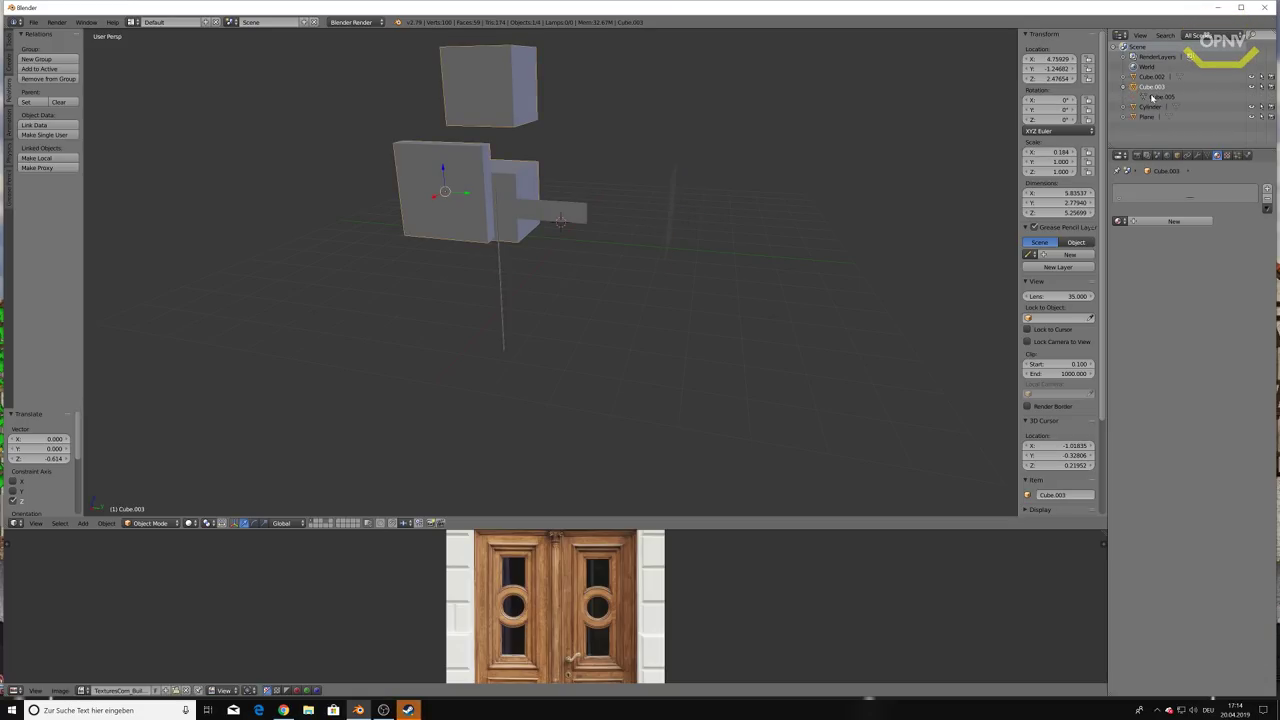
pyautogui.press('Tab')
pyautogui.moveTo(726, 114)
pyautogui.mouseDown(button='middle')
pyautogui.moveTo(603, 110)
pyautogui.moveTo(802, 203)
pyautogui.mouseUp(button='middle')
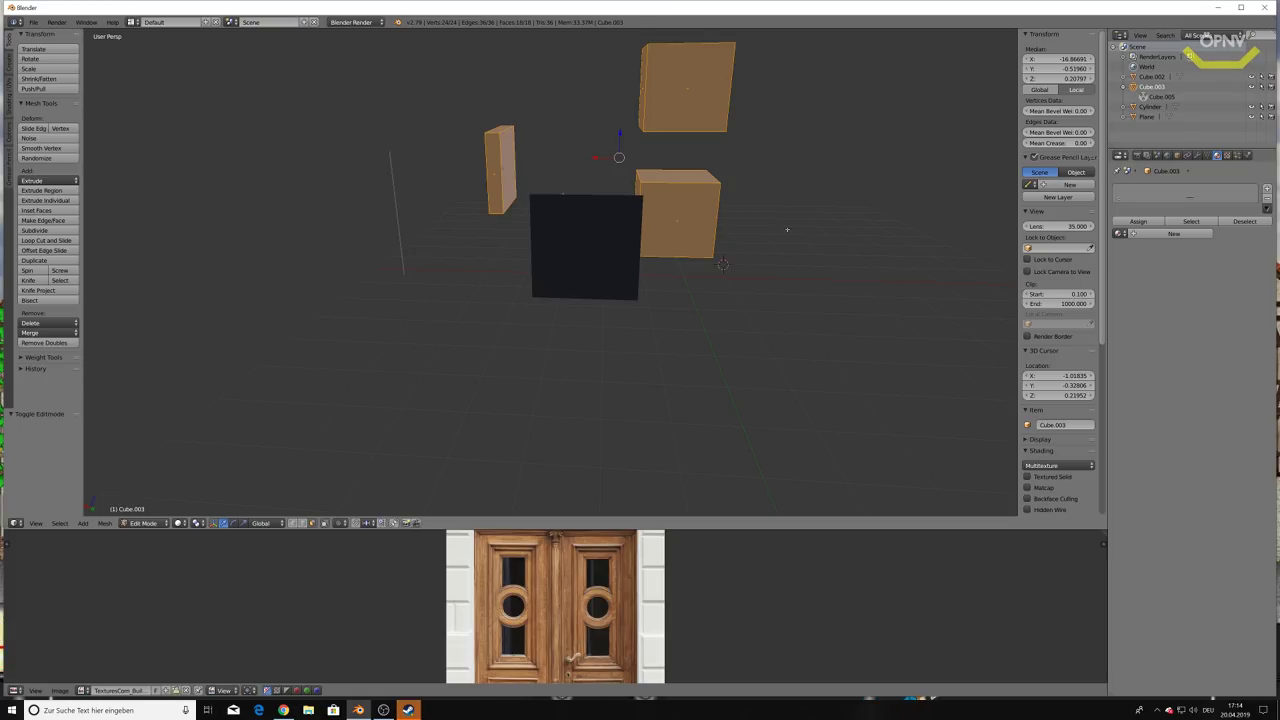
pyautogui.press('Tab')
pyautogui.moveTo(620, 226)
pyautogui.mouseDown(button='middle')
pyautogui.moveTo(667, 229)
pyautogui.moveTo(655, 230)
pyautogui.mouseUp(button='middle')
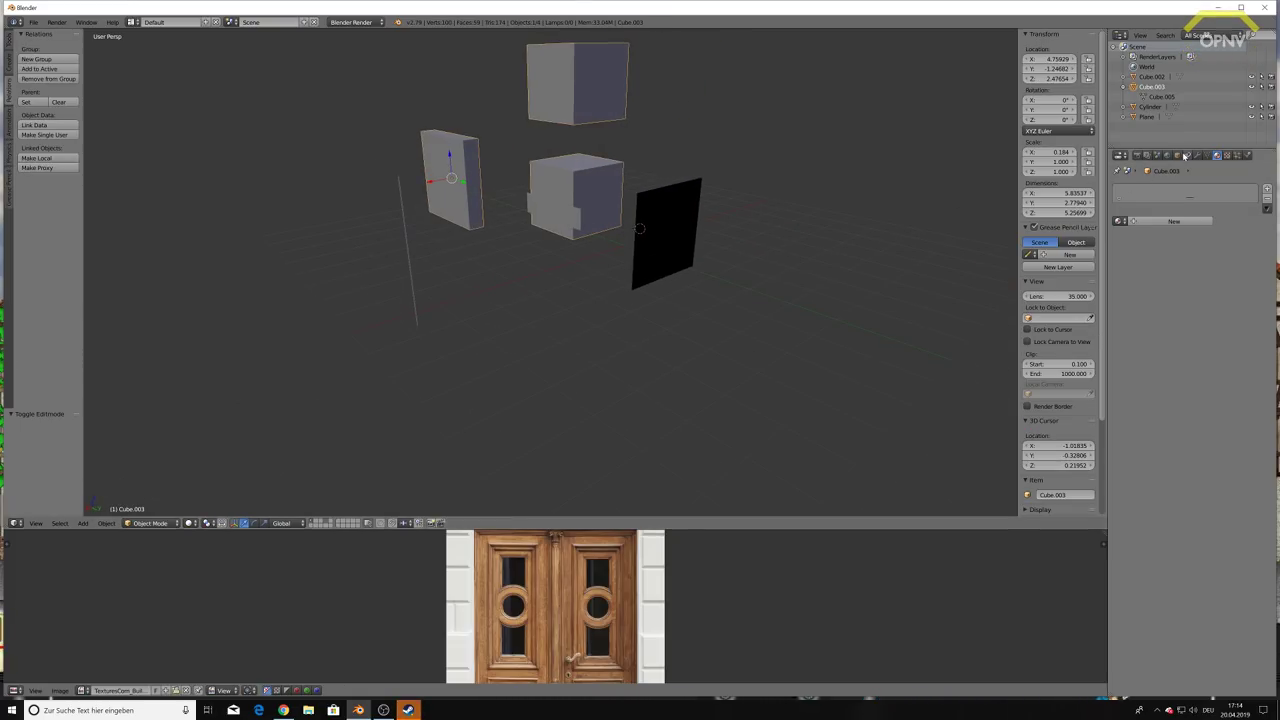
# Assign the existing material named Material to Cube.003.
pyautogui.click(1133, 221)
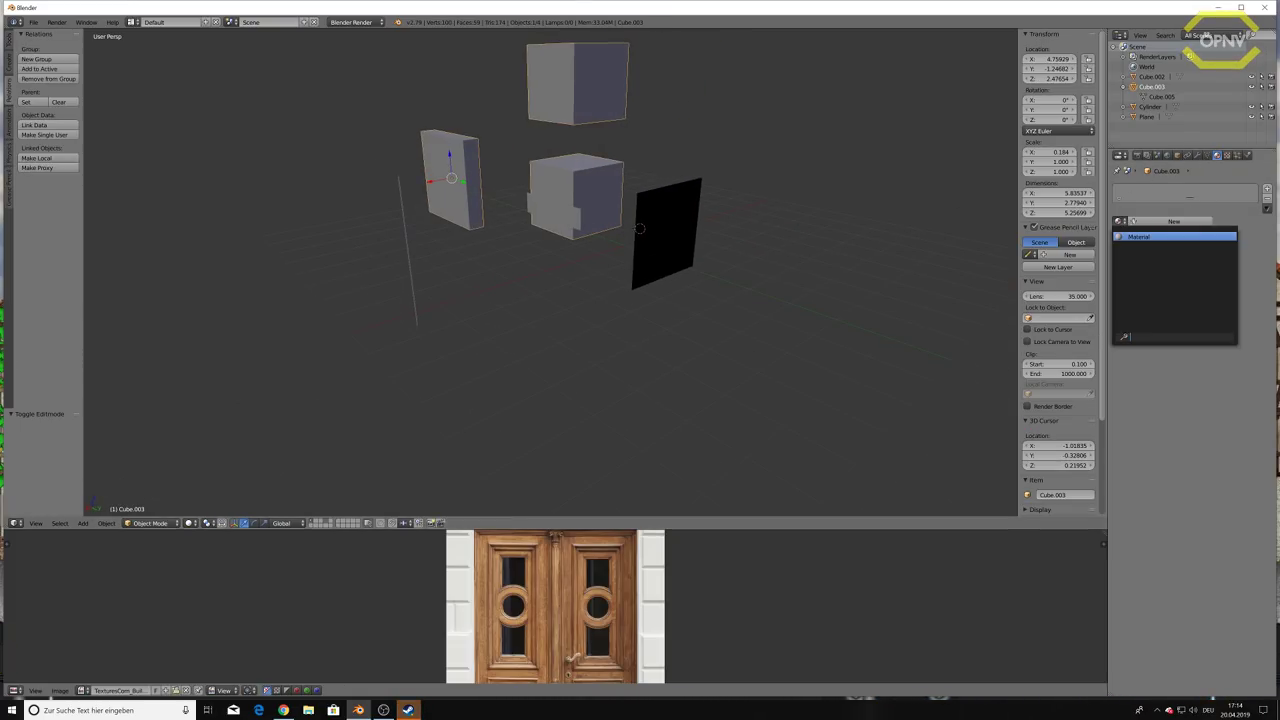
pyautogui.click(1140, 236)
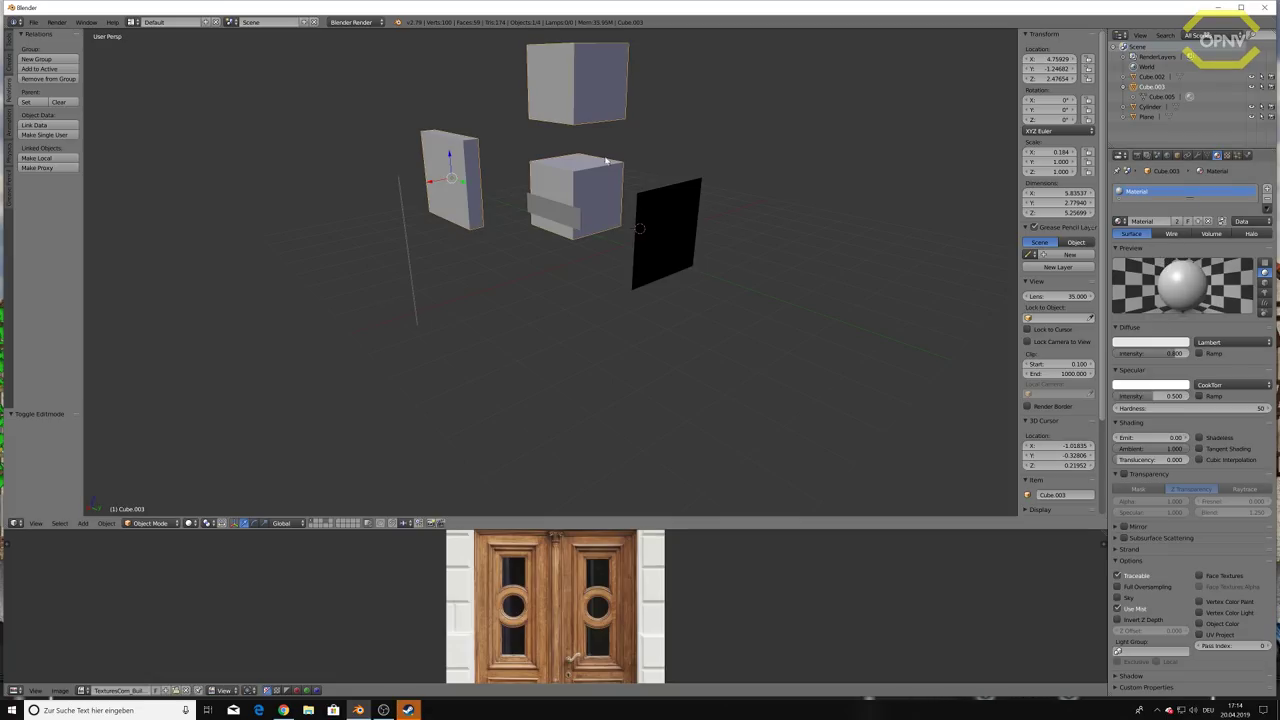
pyautogui.moveTo(600, 120)
pyautogui.mouseDown(button='middle')
pyautogui.moveTo(523, 106)
pyautogui.moveTo(548, 97)
pyautogui.mouseUp(button='middle')
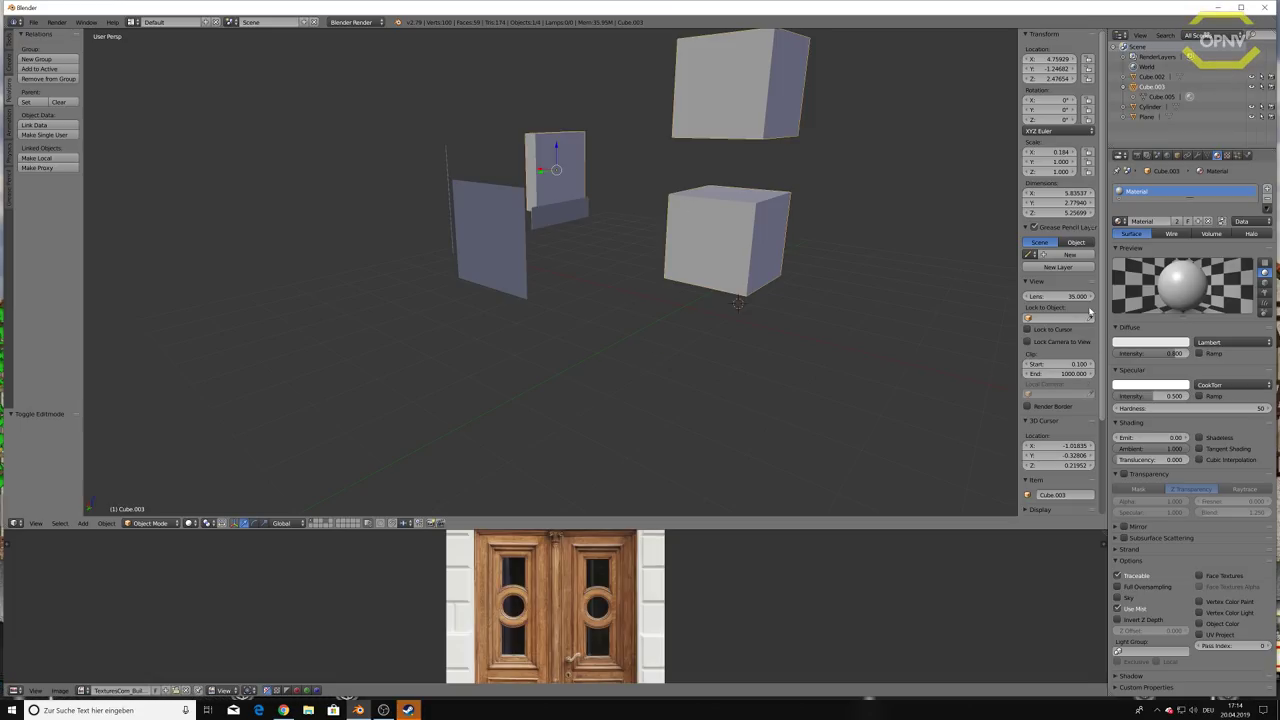
# Set the material's Tex texture type to Image or Movie.
pyautogui.click(1229, 157)
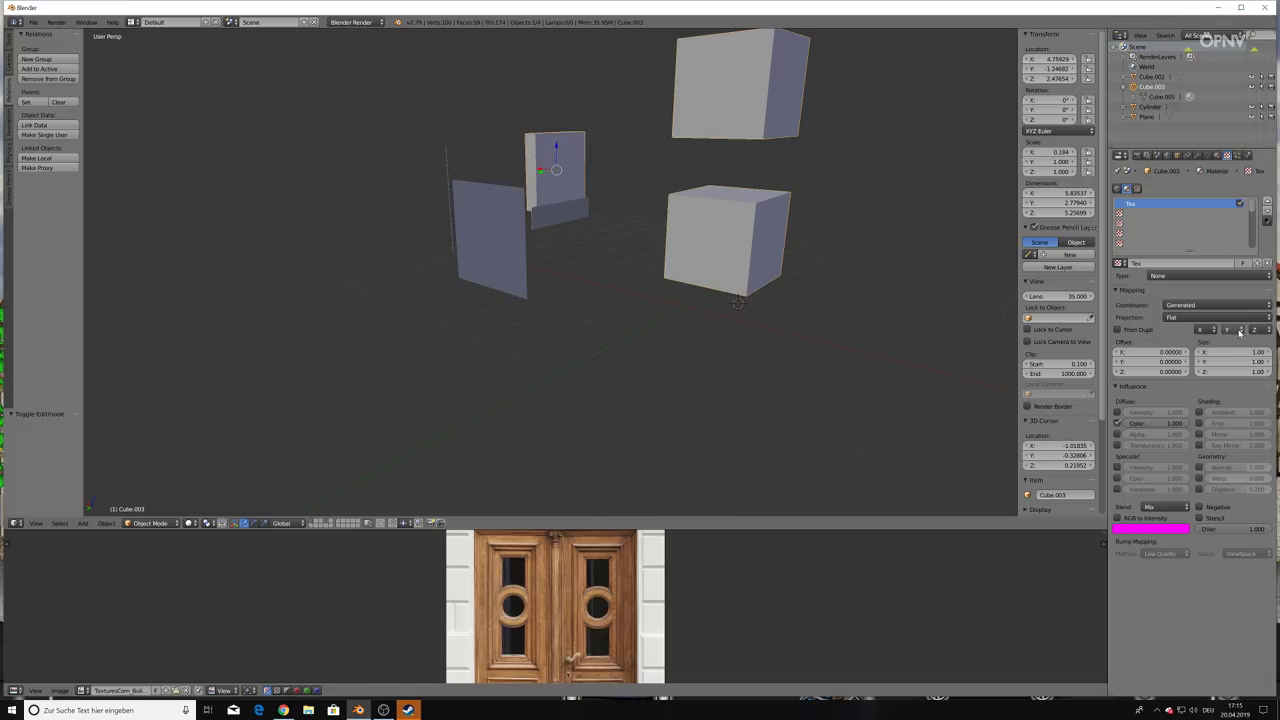
pyautogui.click(1239, 277)
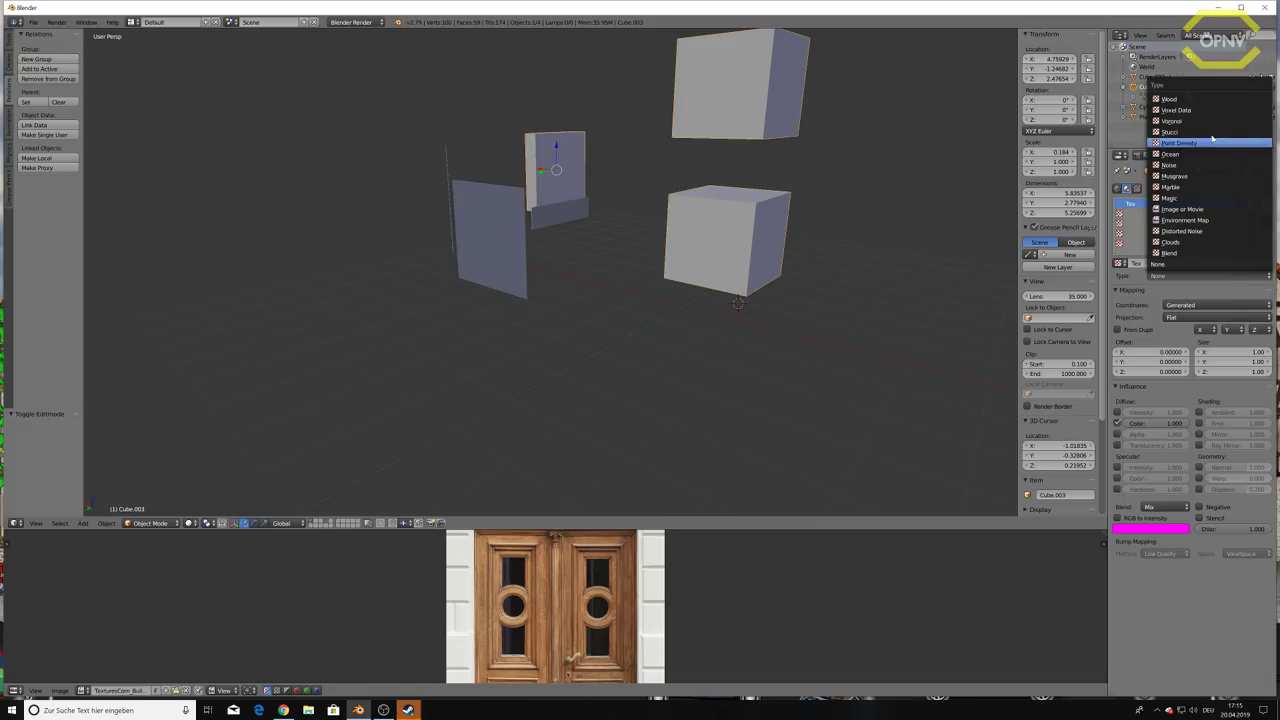
pyautogui.click(1178, 210)
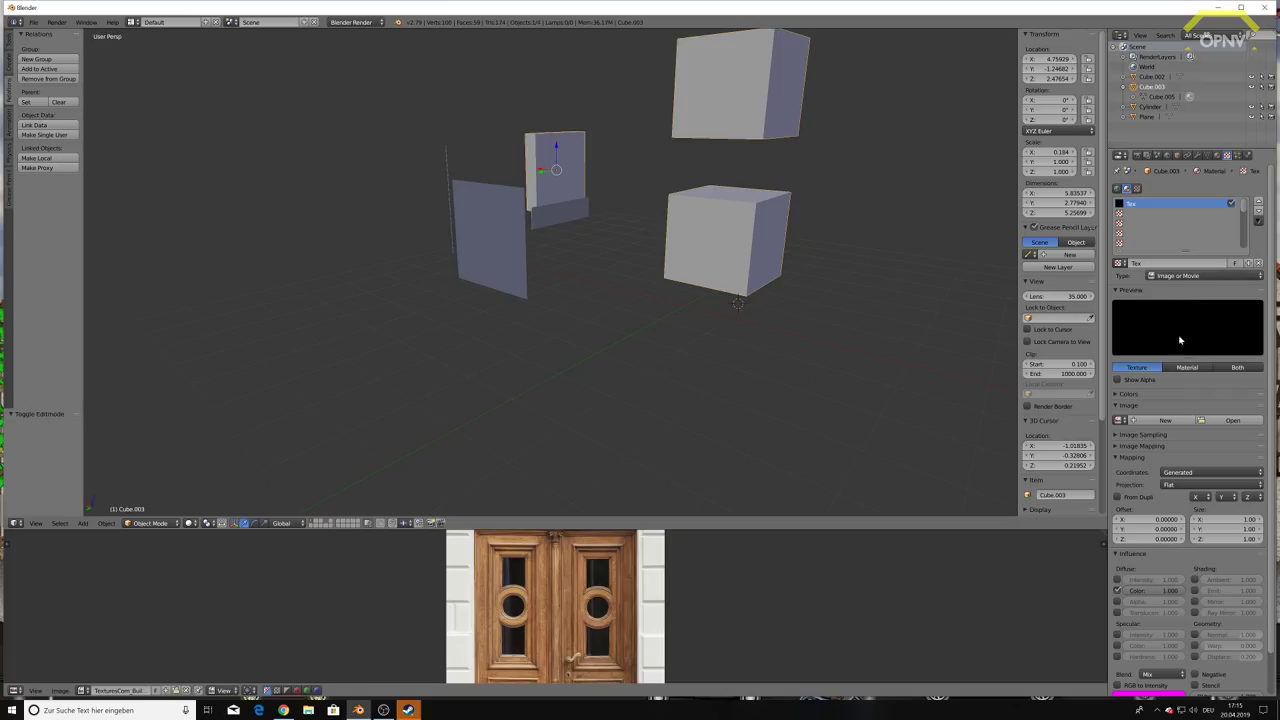
pyautogui.click(1216, 156)
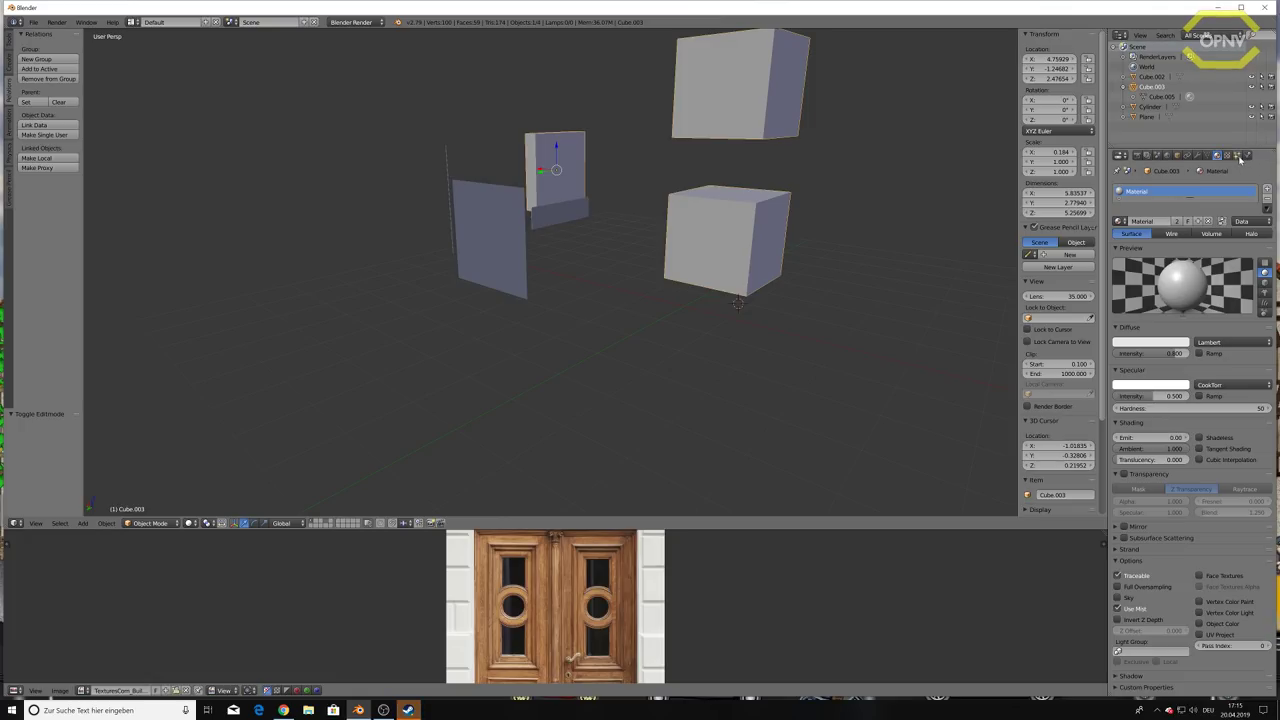
pyautogui.click(1238, 156)
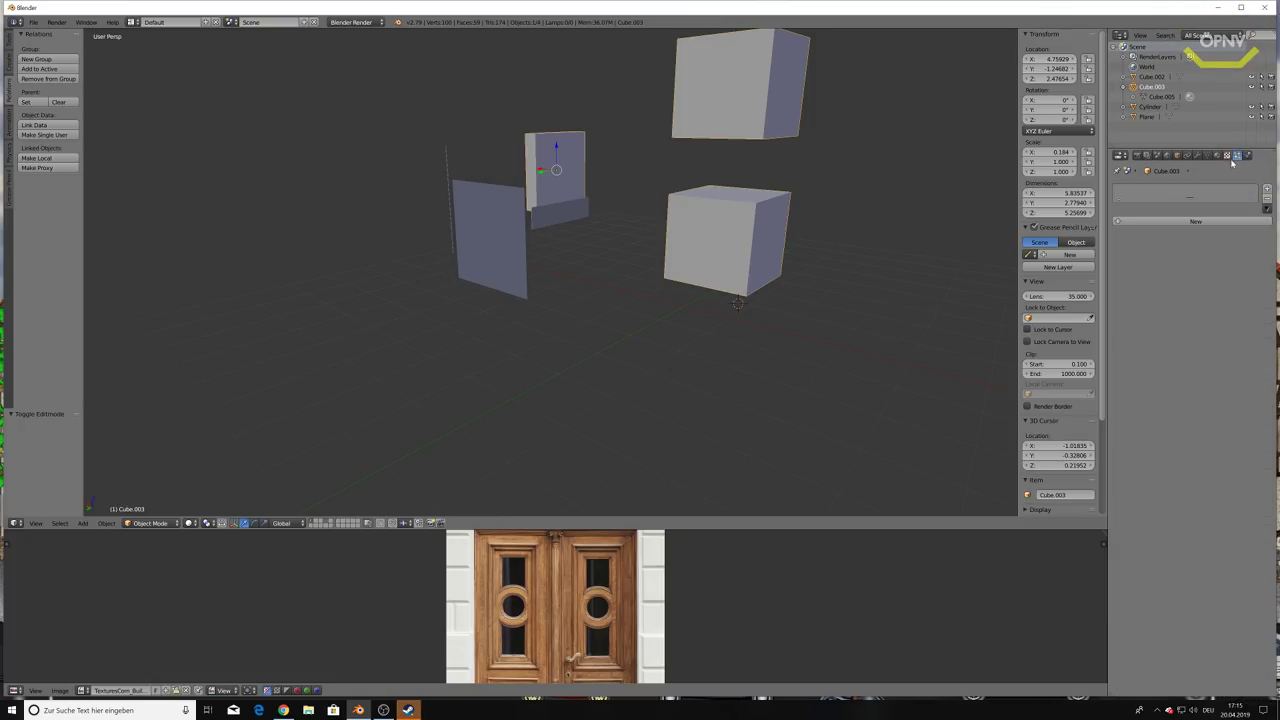
# Add a Simple Deform modifier to Cube.003 and reduce its twist angle to about 33.8°.
pyautogui.click(1197, 156)
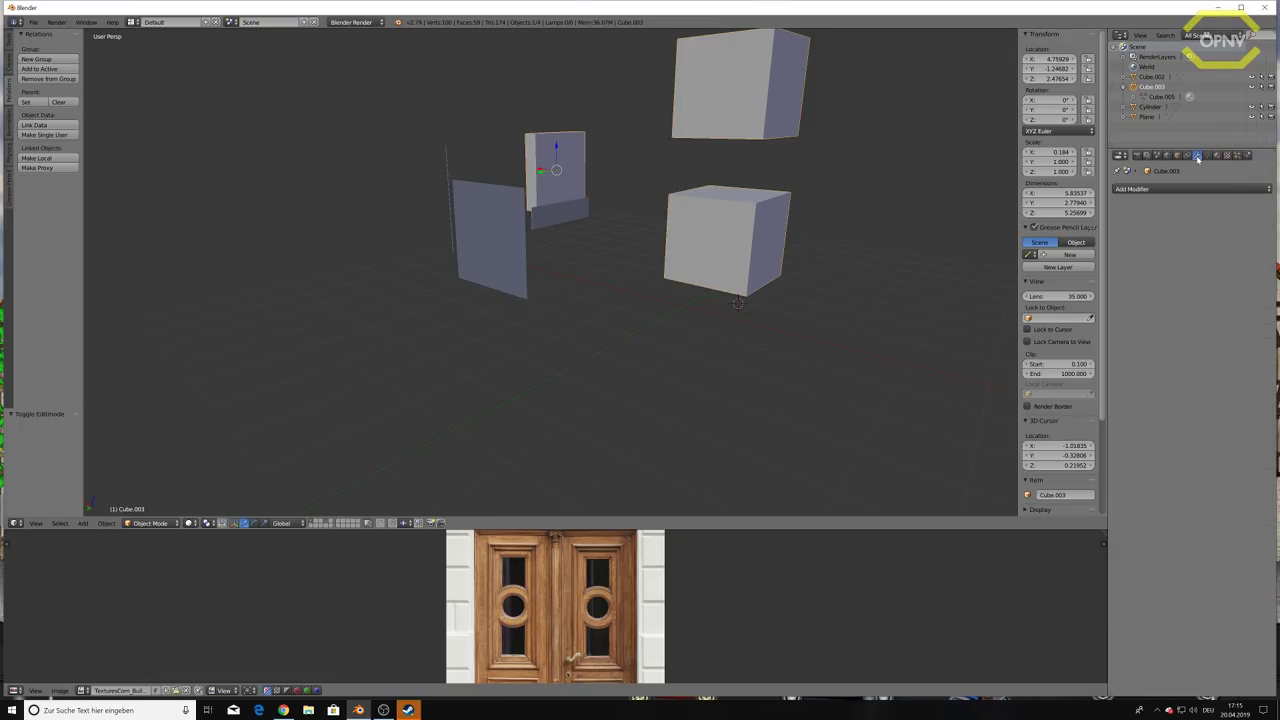
pyautogui.click(1186, 190)
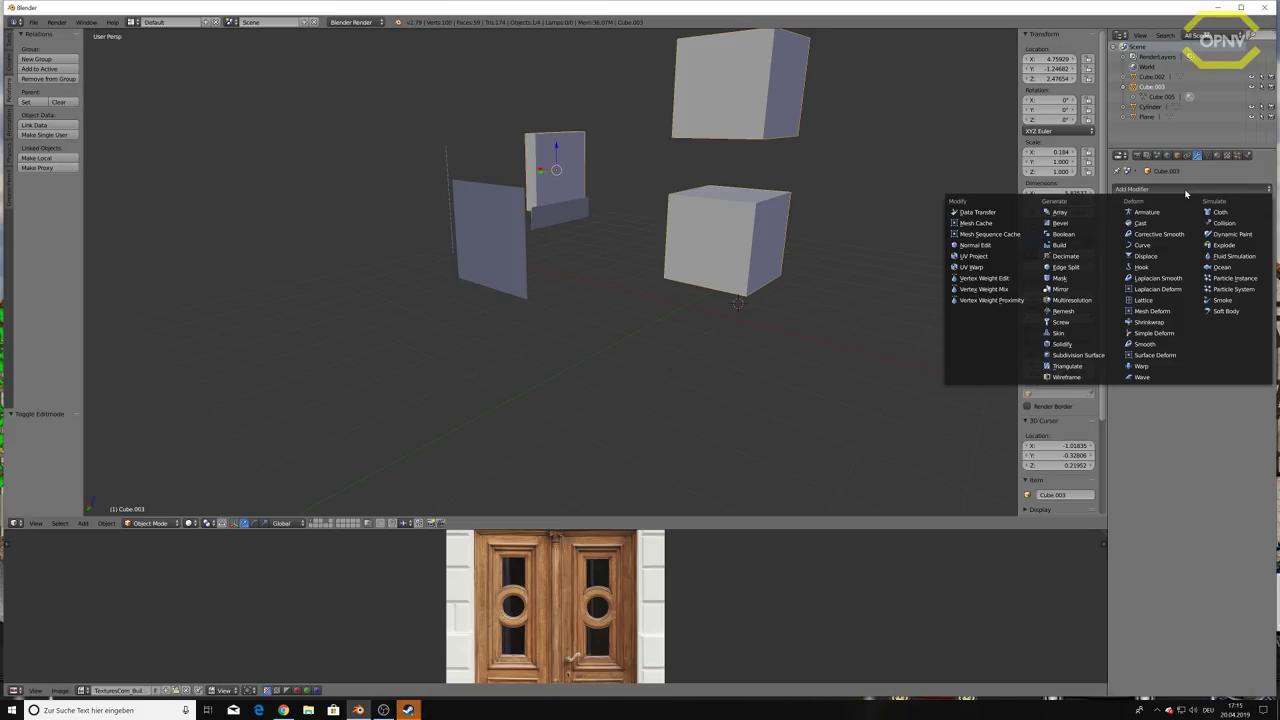
pyautogui.click(1146, 338)
pyautogui.scroll(3, 760, 223)
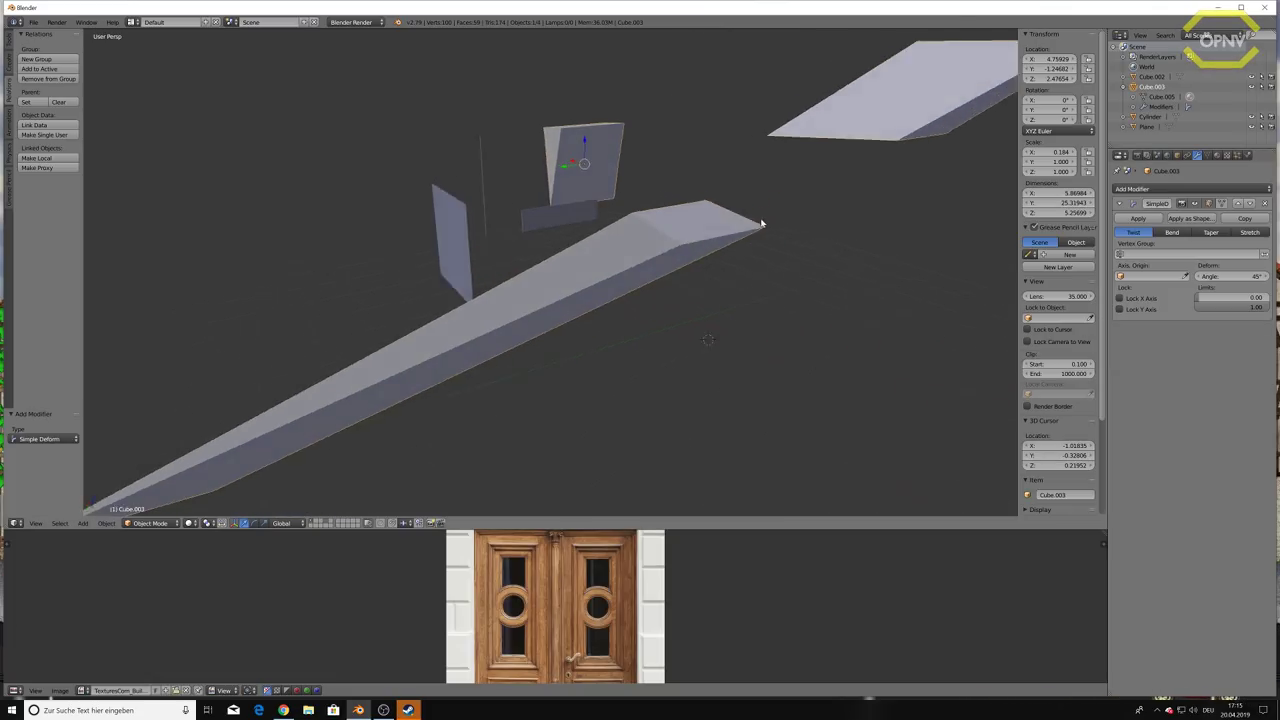
pyautogui.moveTo(1246, 285)
pyautogui.mouseDown()
pyautogui.moveTo(1210, 285)
pyautogui.moveTo(1208, 303)
pyautogui.mouseUp()
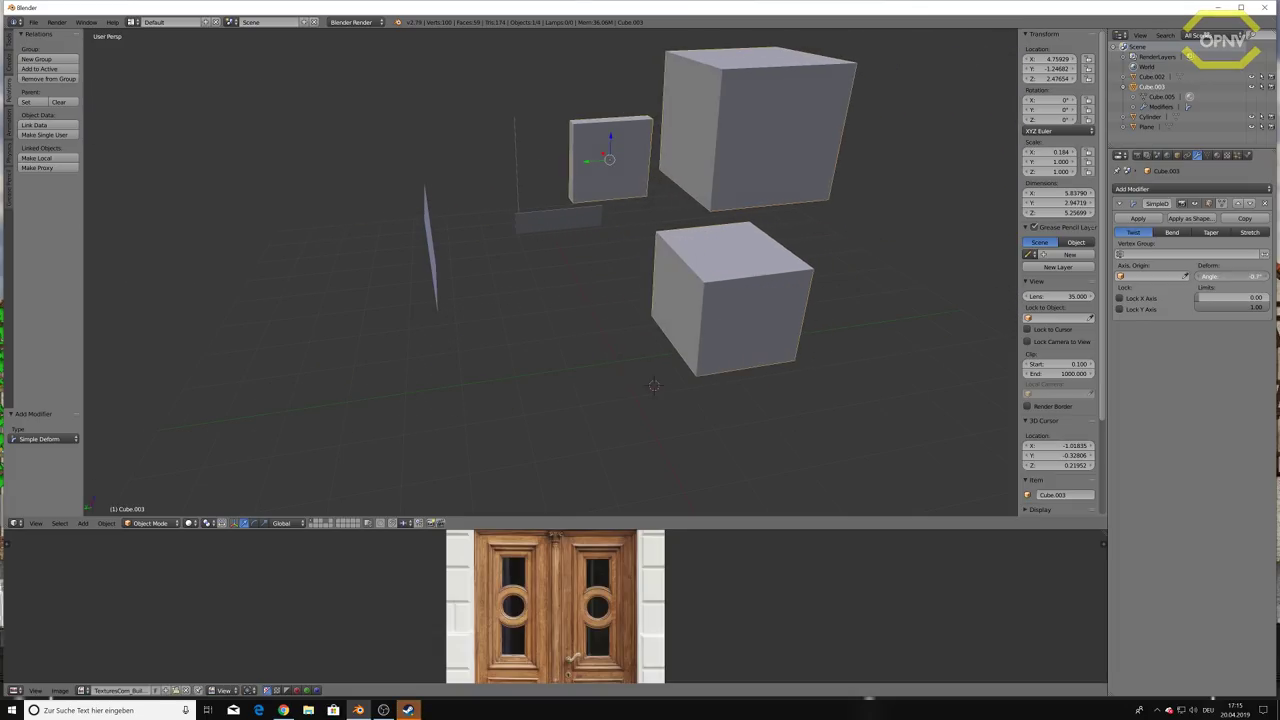
# Set Cube.002 as the twist's axis origin and change the angle to about -3.9°.
pyautogui.click(1150, 276)
pyautogui.click(1128, 290)
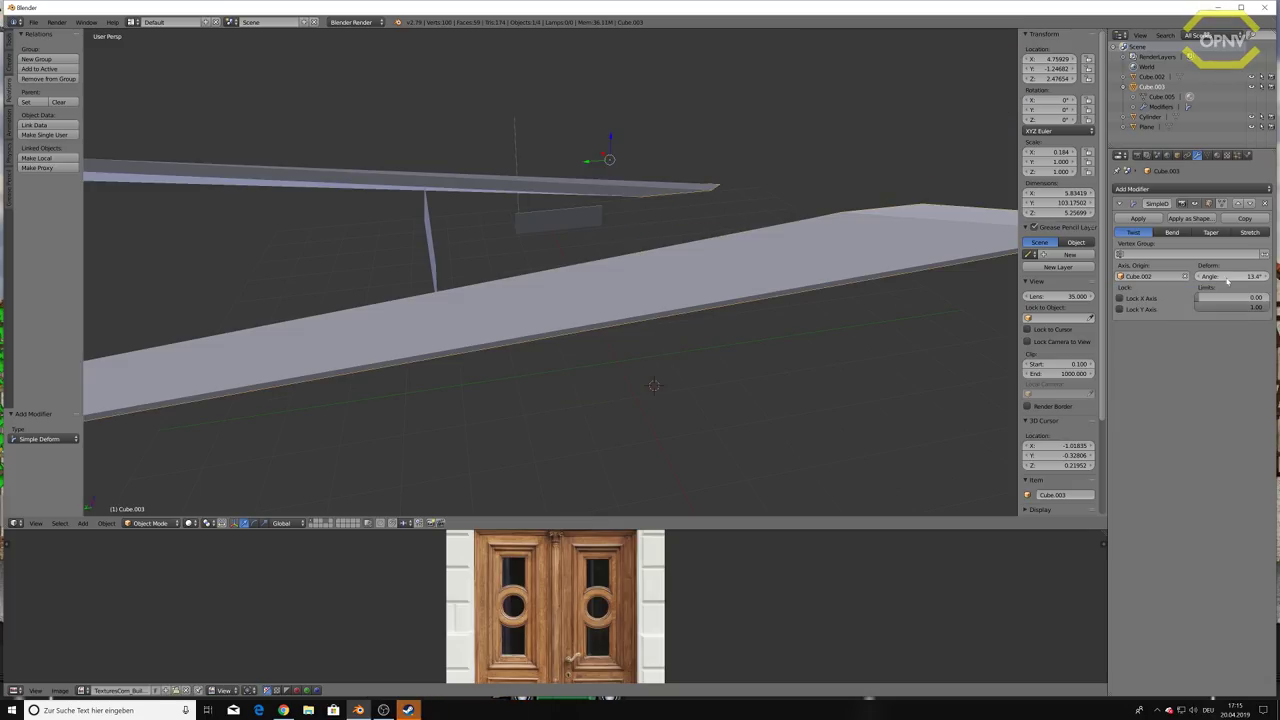
pyautogui.moveTo(1235, 276)
pyautogui.mouseDown()
pyautogui.moveTo(1200, 276)
pyautogui.moveTo(1215, 276)
pyautogui.mouseUp()
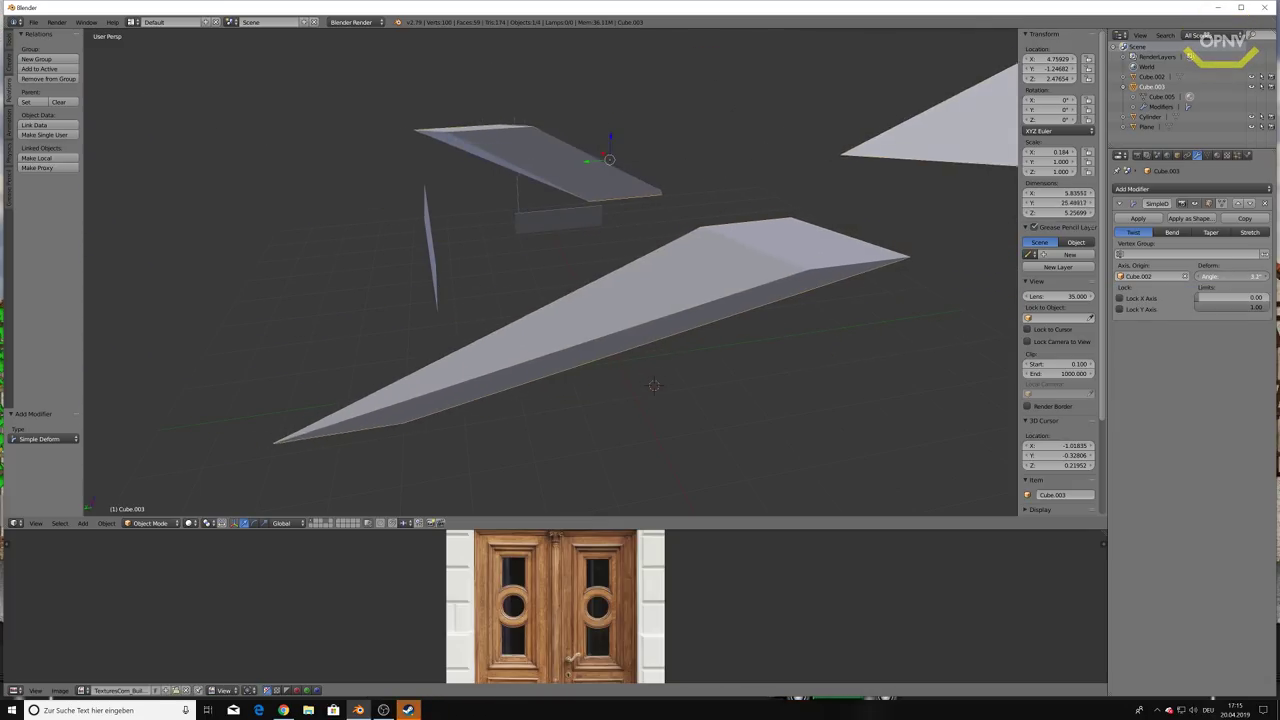
pyautogui.moveTo(680, 197)
pyautogui.mouseDown(button='middle')
pyautogui.moveTo(791, 194)
pyautogui.moveTo(637, 200)
pyautogui.moveTo(689, 197)
pyautogui.mouseUp(button='middle')
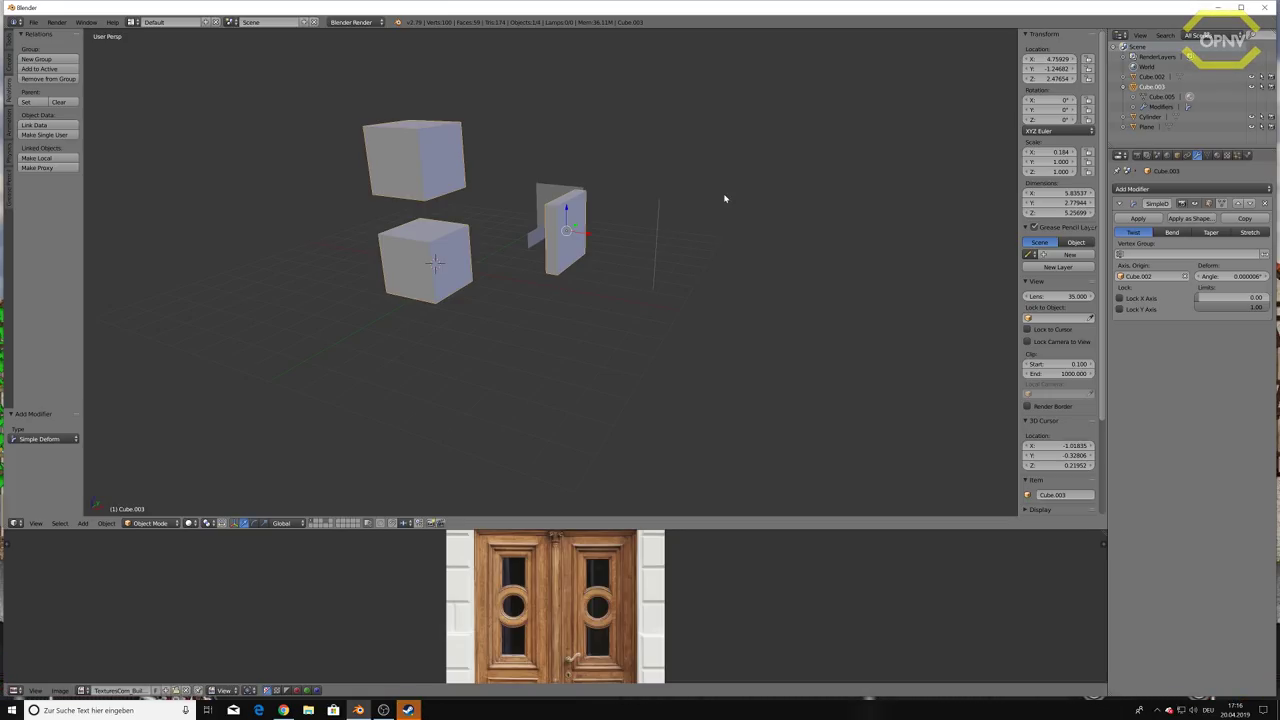
# Undo five times to remove the Simple Deform modifier and earlier changes, then add Cube.002 to the selection.
pyautogui.hotkey('ctrl', 'z')
pyautogui.hotkey('ctrl', 'z')
pyautogui.hotkey('ctrl', 'z')
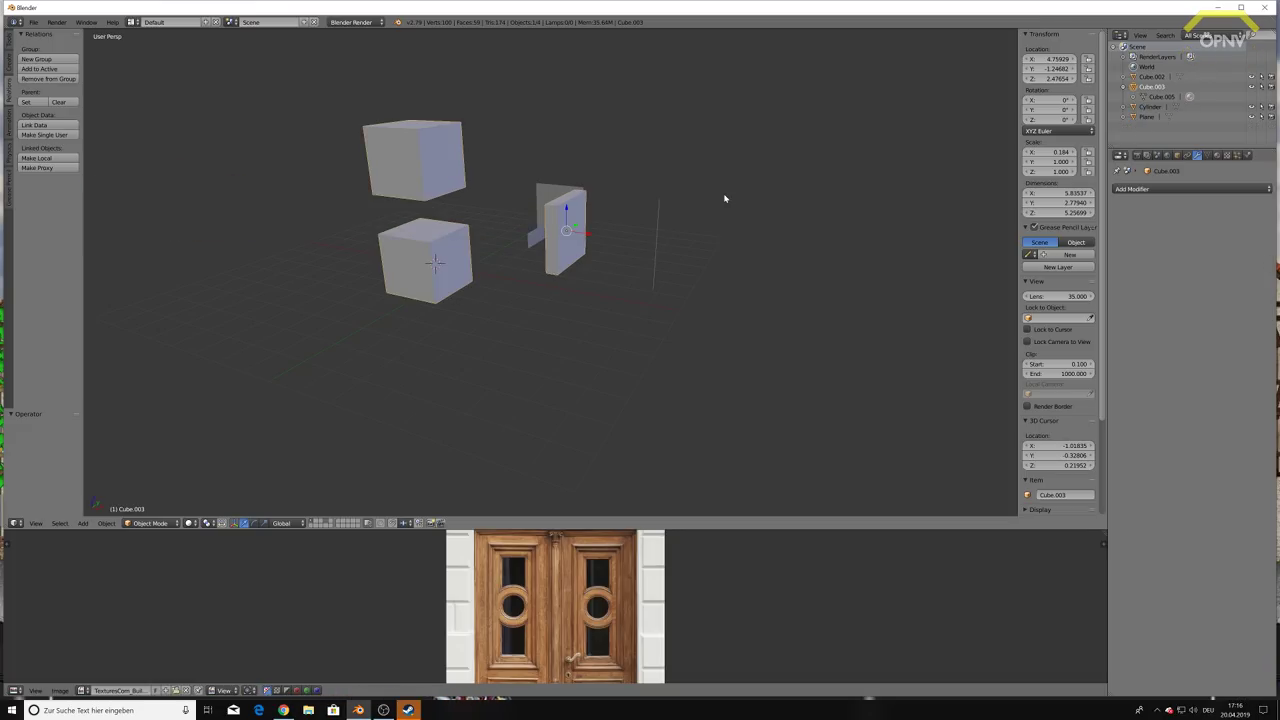
pyautogui.hotkey('ctrl', 'z')
pyautogui.hotkey('ctrl', 'z')
pyautogui.hotkey('ctrl', 'z')
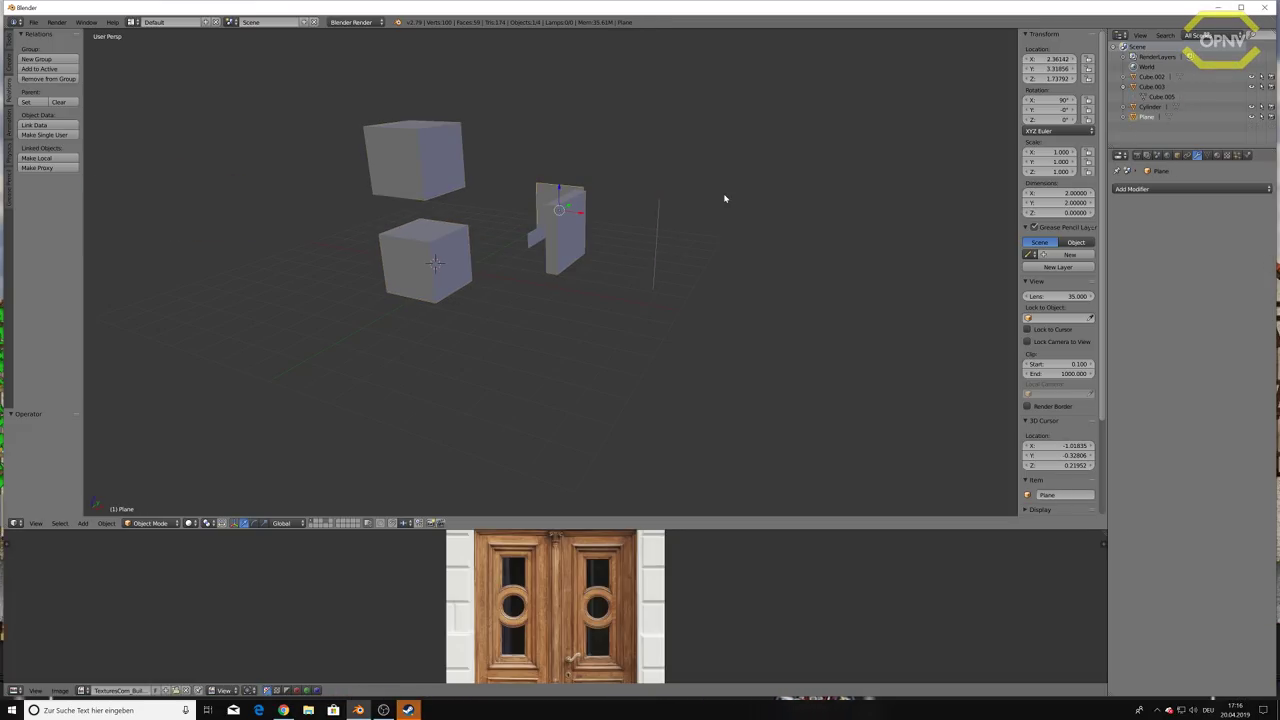
pyautogui.hotkey('ctrl', 'z')
pyautogui.hotkey('ctrl', 'z')
pyautogui.hotkey('ctrl', 'z')
pyautogui.hotkey('ctrl', 'z')
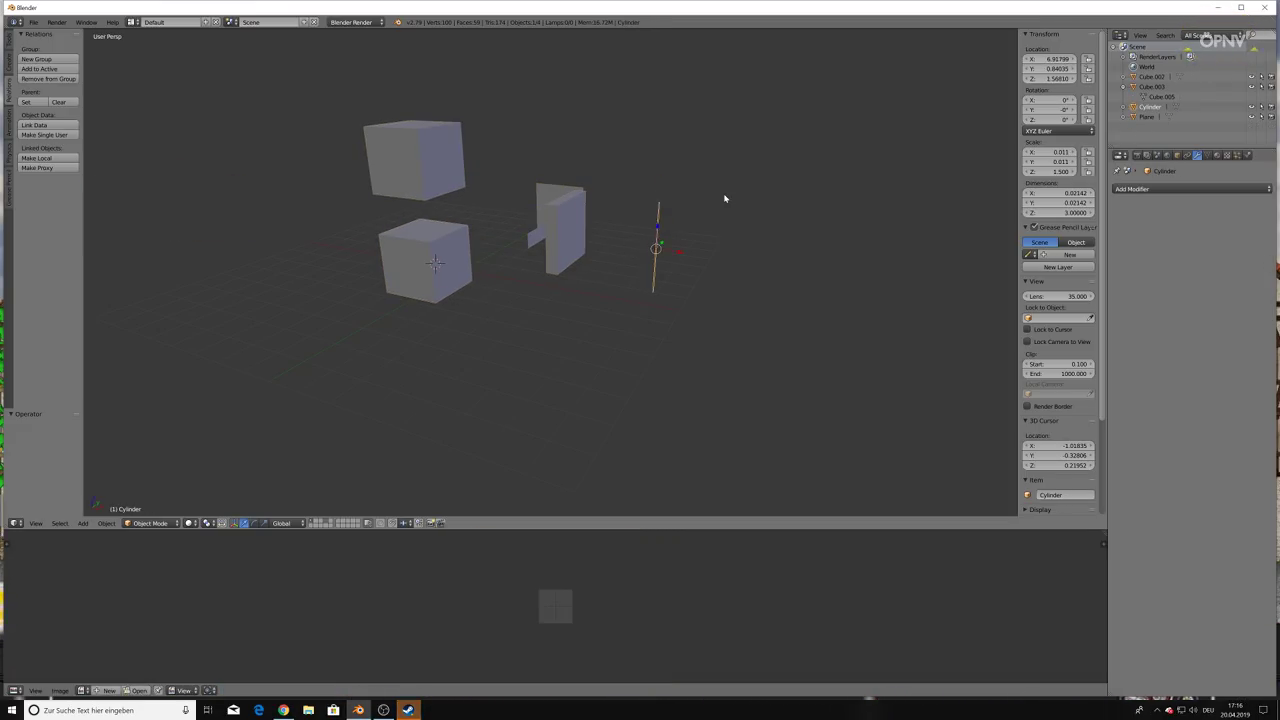
pyautogui.hotkey('ctrl', 'z')
pyautogui.hotkey('ctrl', 'z')
pyautogui.hotkey('ctrl', 'z')
pyautogui.hotkey('ctrl', 'z')
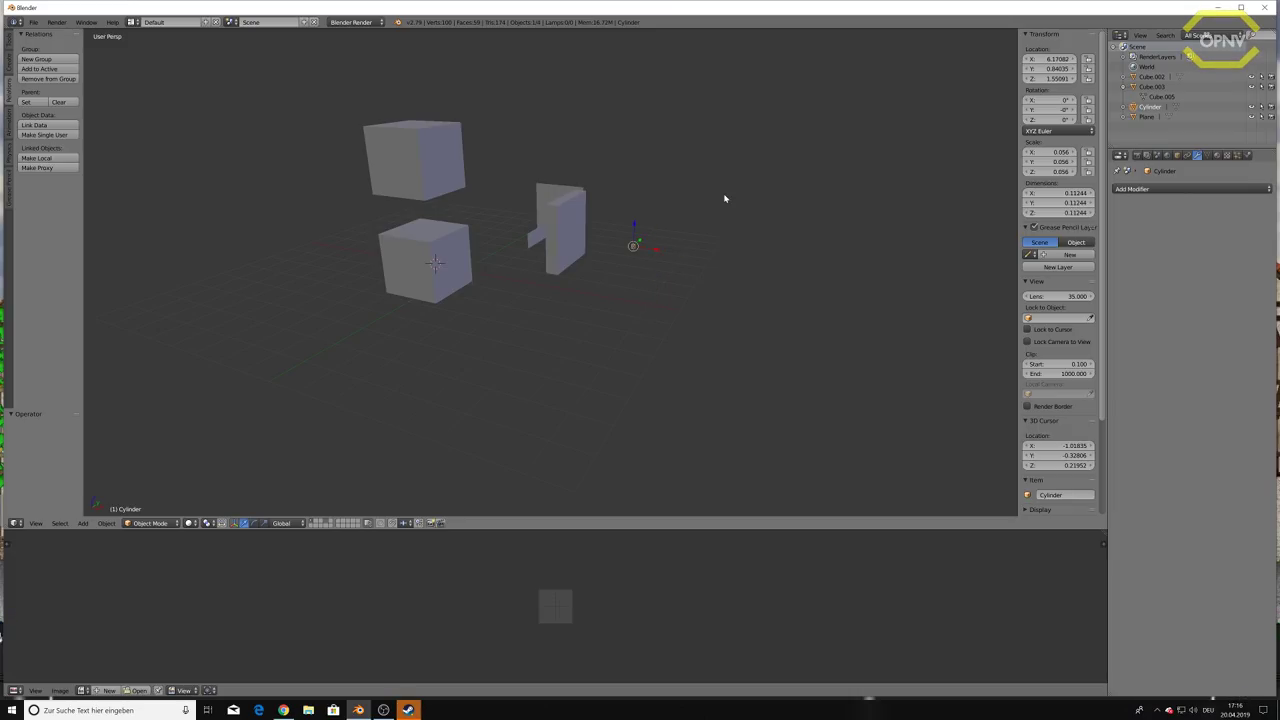
pyautogui.hotkey('ctrl', 'z')
pyautogui.hotkey('ctrl', 'z')
pyautogui.hotkey('ctrl', 'z')
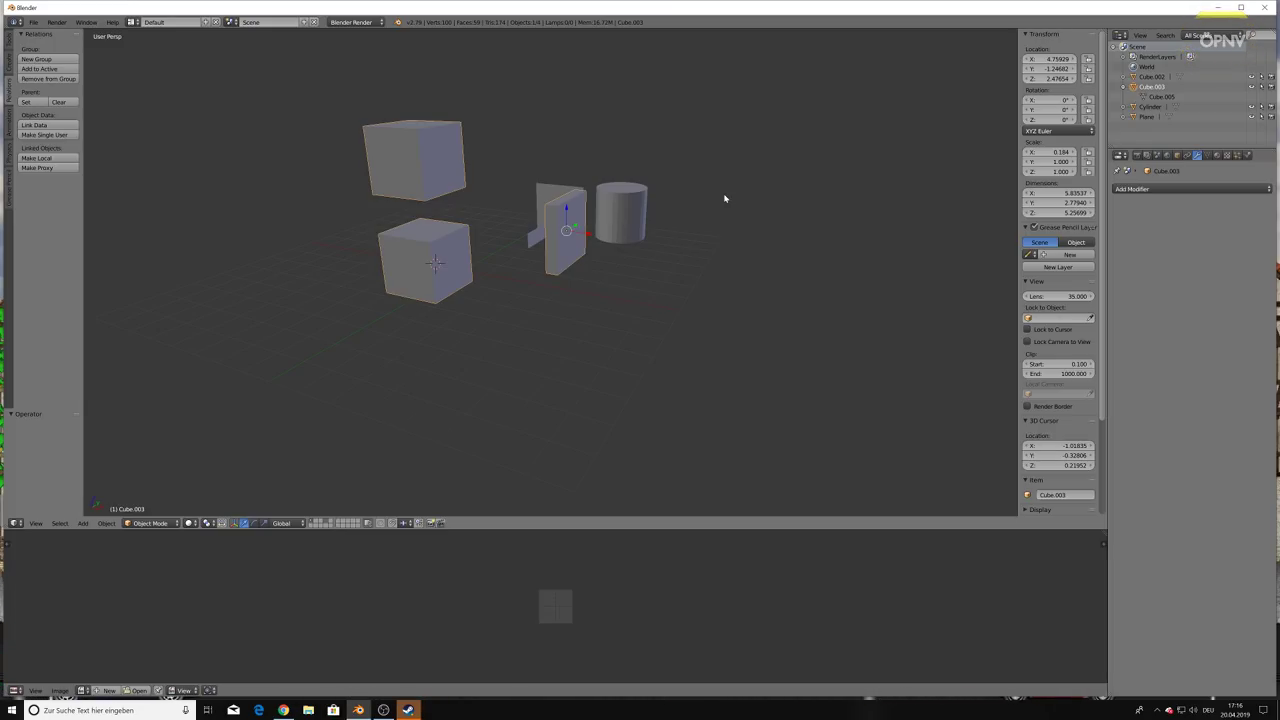
pyautogui.hotkey('shift', 'l')
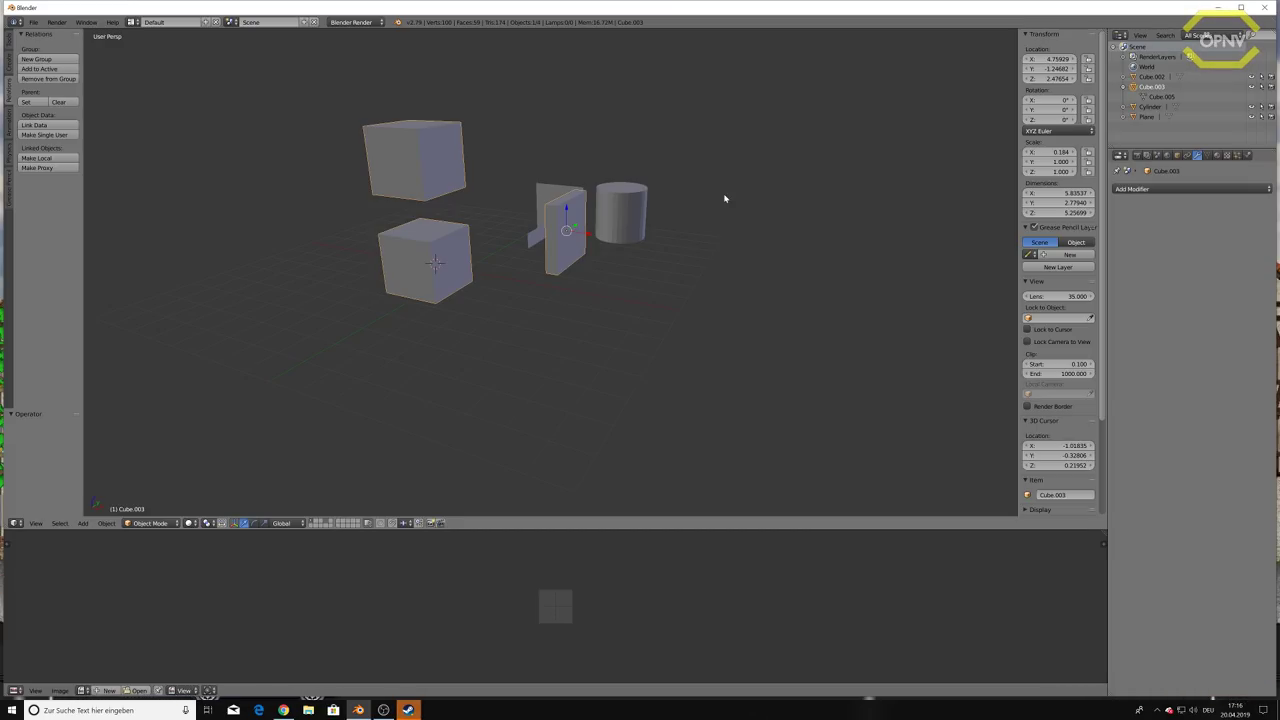